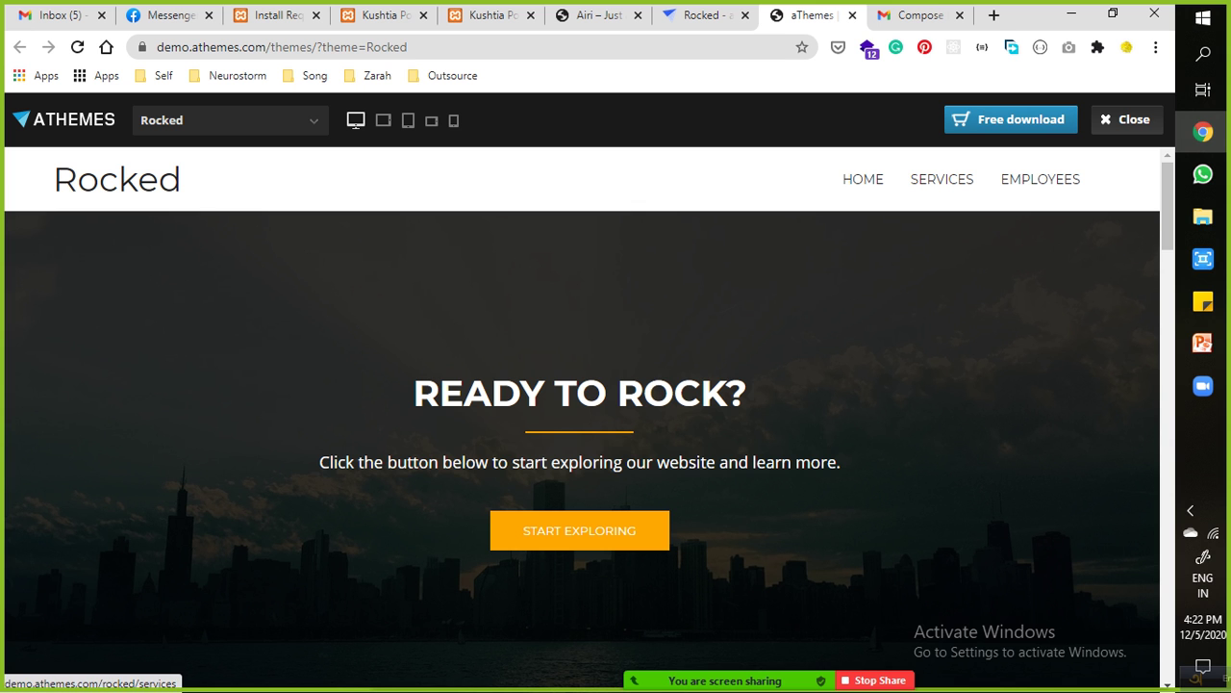
Look through the Rocked theme demo's blog posts and footer contact details, and close the demo.
{"action": "scroll", "coordinate": [582, 419], "scroll_direction": "down", "scroll_amount": 10}
{"action": "scroll", "coordinate": [582, 420], "scroll_direction": "down", "scroll_amount": 3}
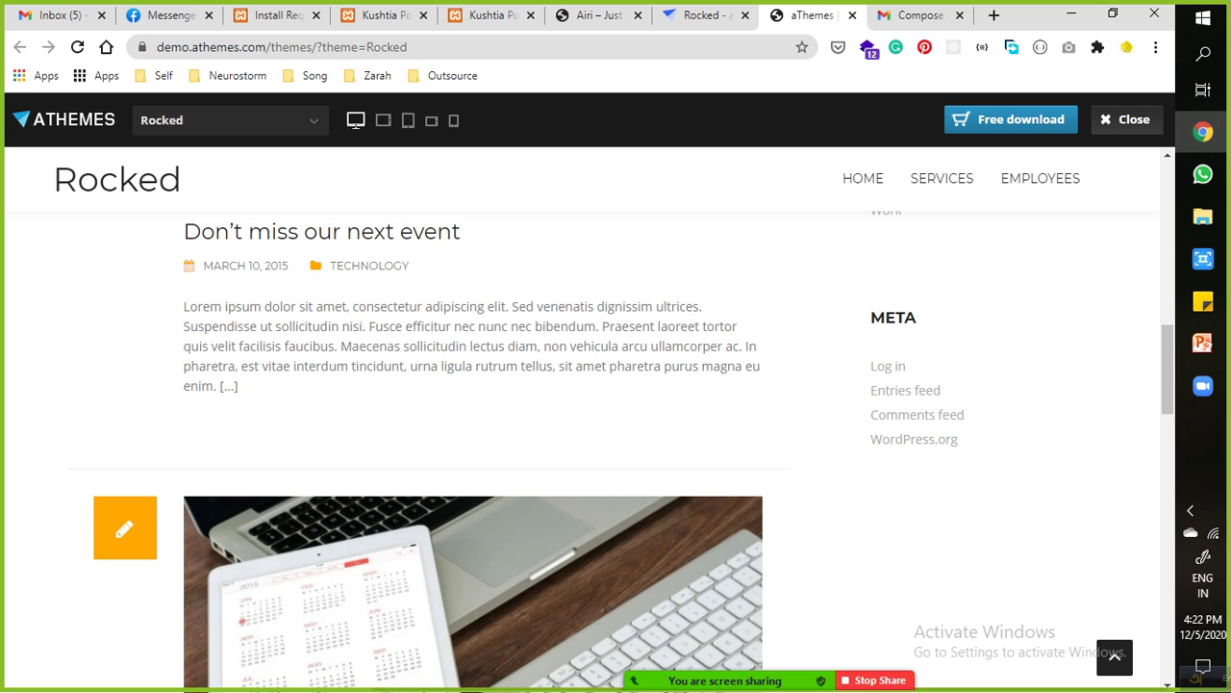
{"action": "scroll", "coordinate": [582, 420], "scroll_direction": "down", "scroll_amount": 12}
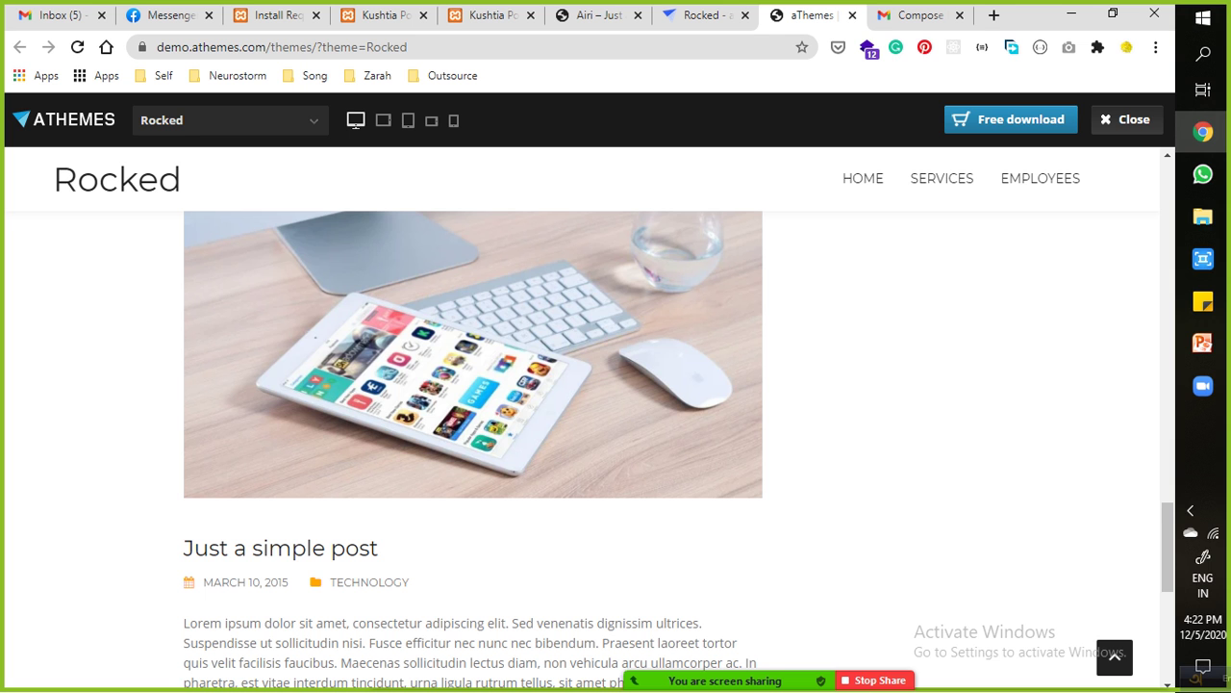
{"action": "scroll", "coordinate": [582, 420], "scroll_direction": "down", "scroll_amount": 6}
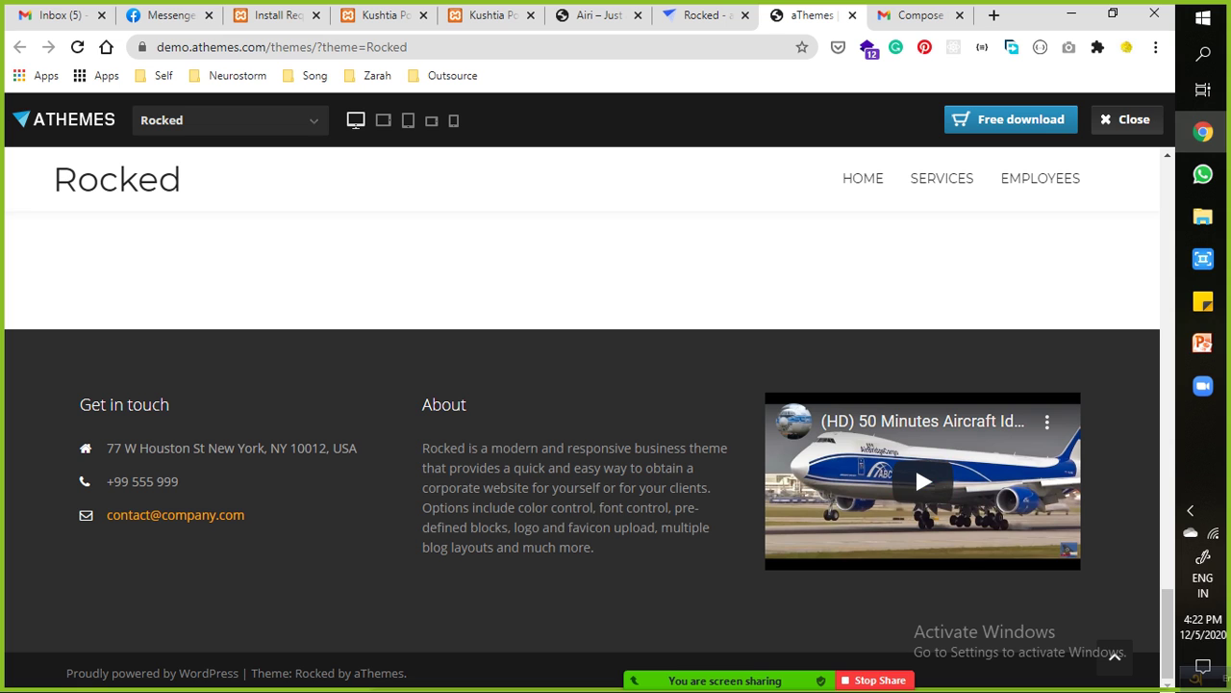
{"action": "left_click_drag", "start_coordinate": [93, 404], "coordinate": [154, 481]}
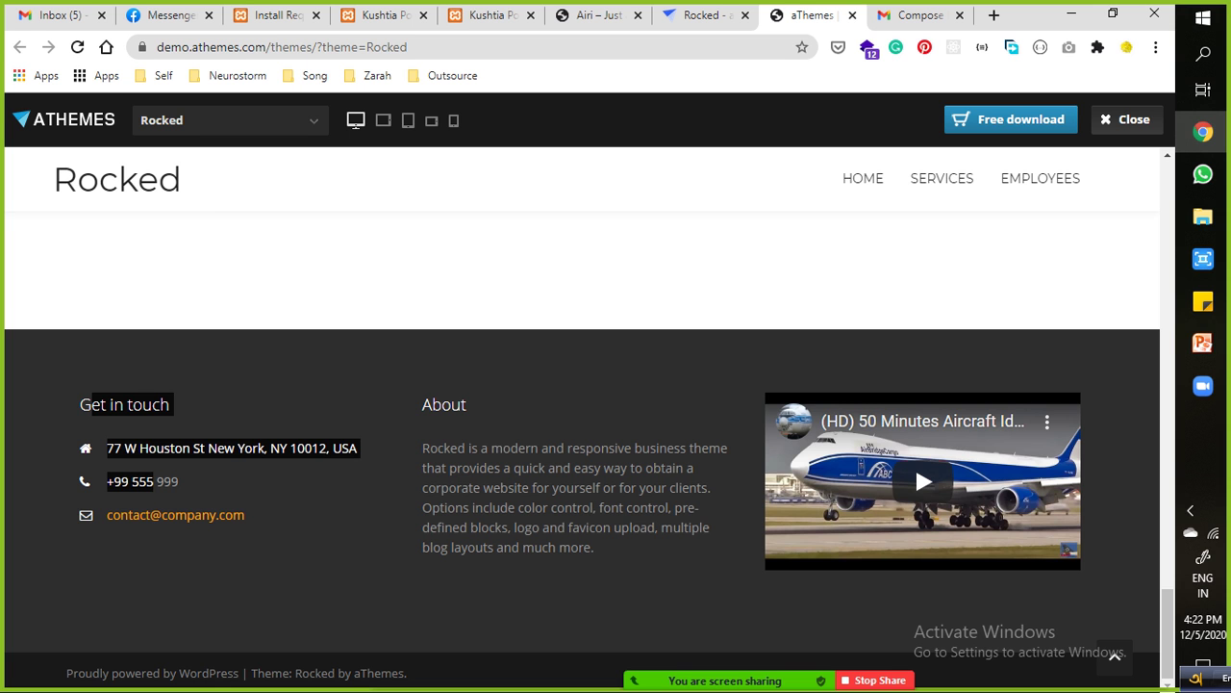
{"action": "scroll", "coordinate": [915, 464], "scroll_direction": "up", "scroll_amount": 1}
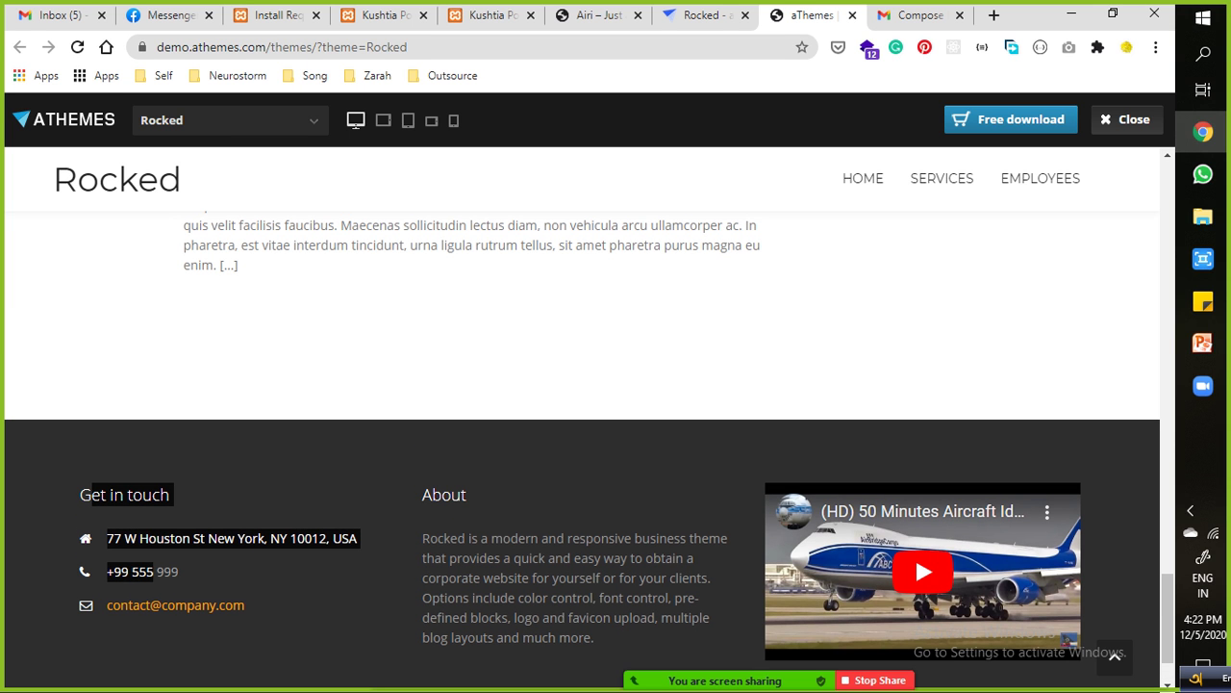
{"action": "scroll", "coordinate": [914, 554], "scroll_direction": "up", "scroll_amount": 10}
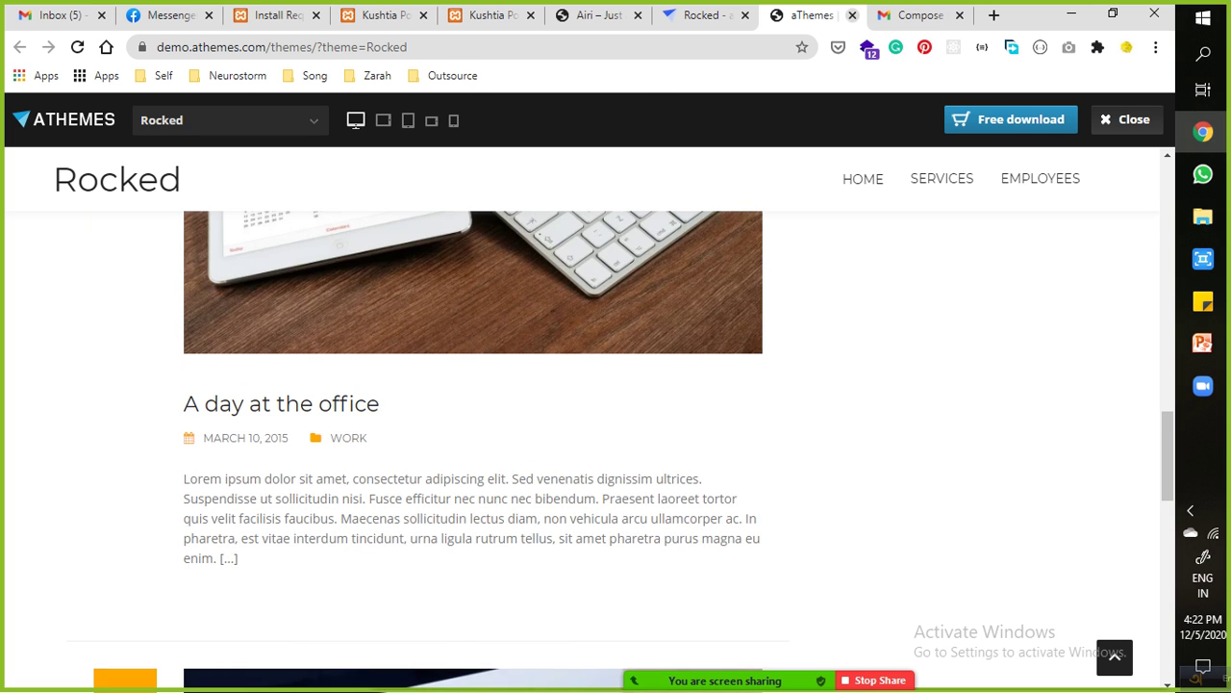
{"action": "left_click", "coordinate": [852, 15]}
Review the installation log of the required Airi plugins on the WordPress Install Required Plugins page.
{"action": "left_click", "coordinate": [592, 15]}
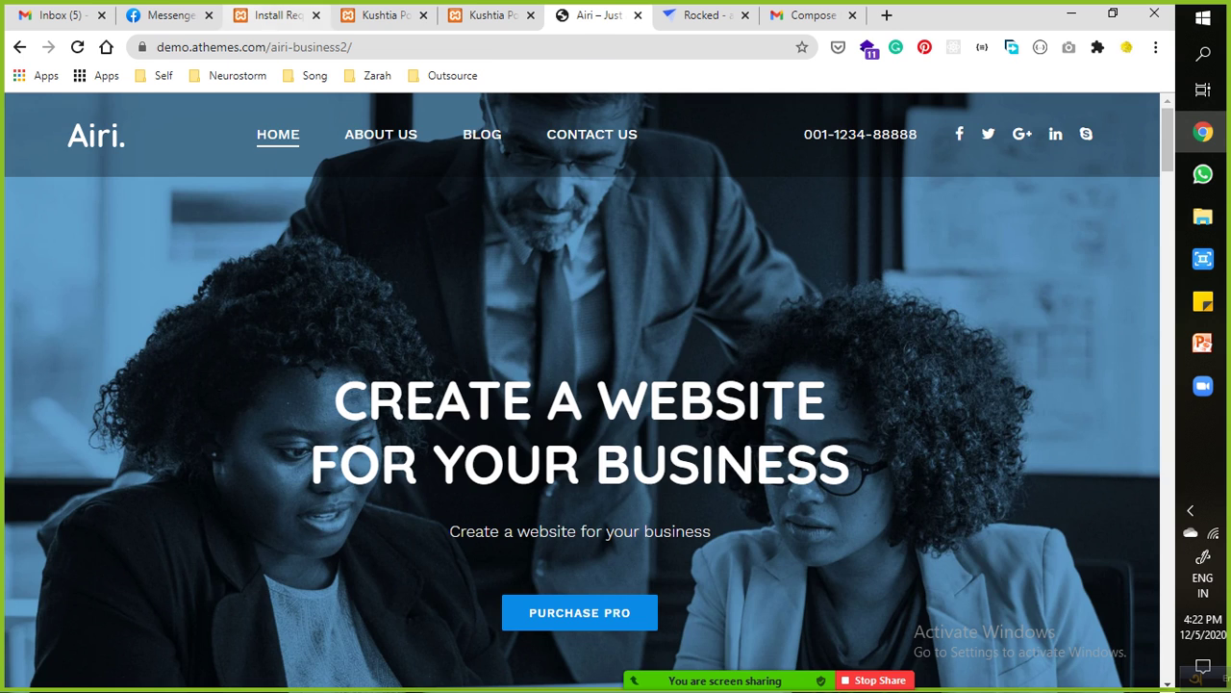
{"action": "left_click", "coordinate": [277, 14]}
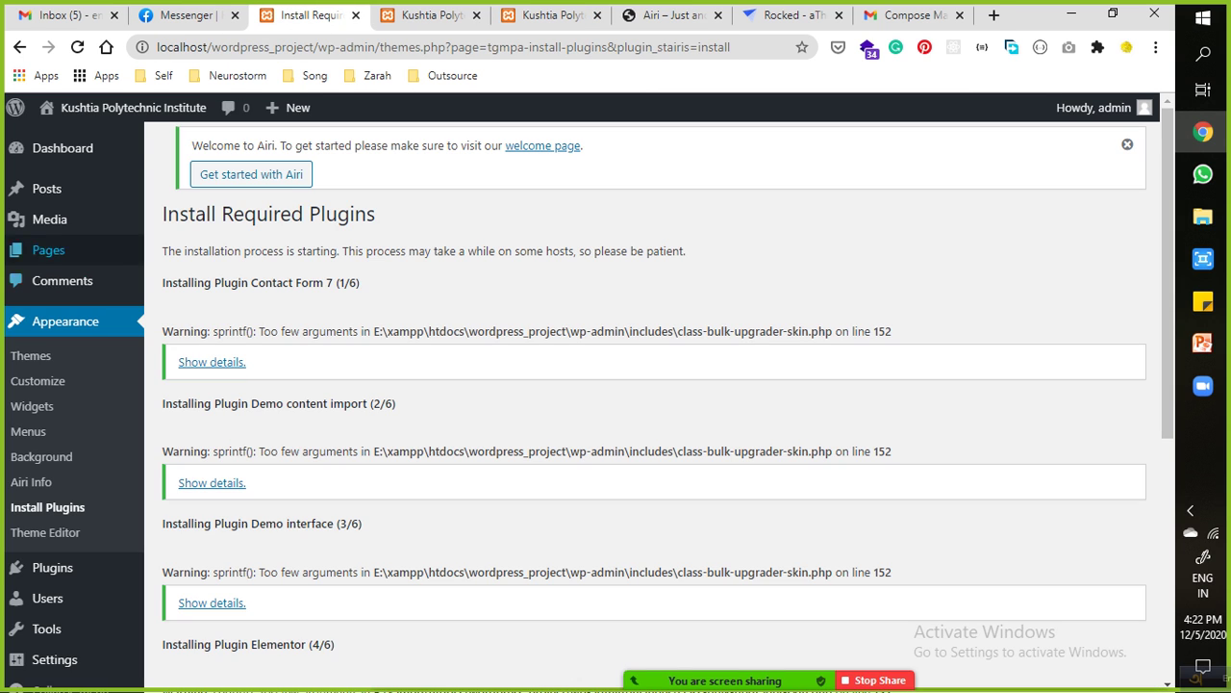
{"action": "scroll", "coordinate": [32, 406], "scroll_direction": "down", "scroll_amount": 3}
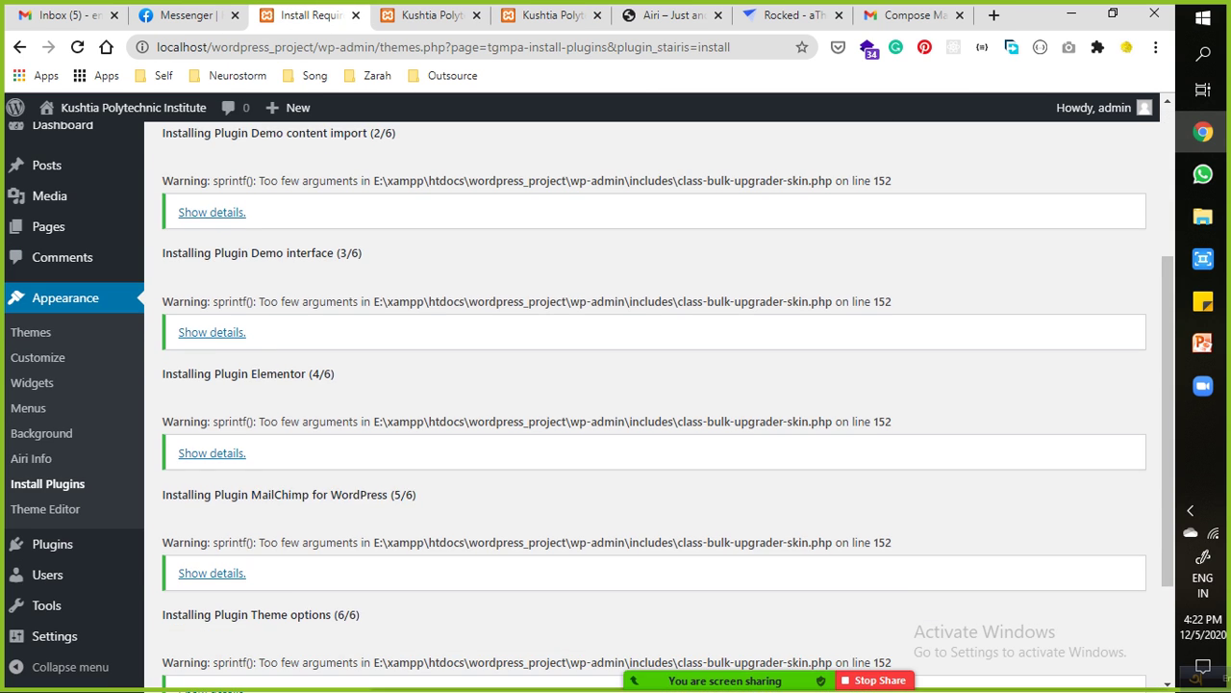
{"action": "scroll", "coordinate": [31, 406], "scroll_direction": "up", "scroll_amount": 3}
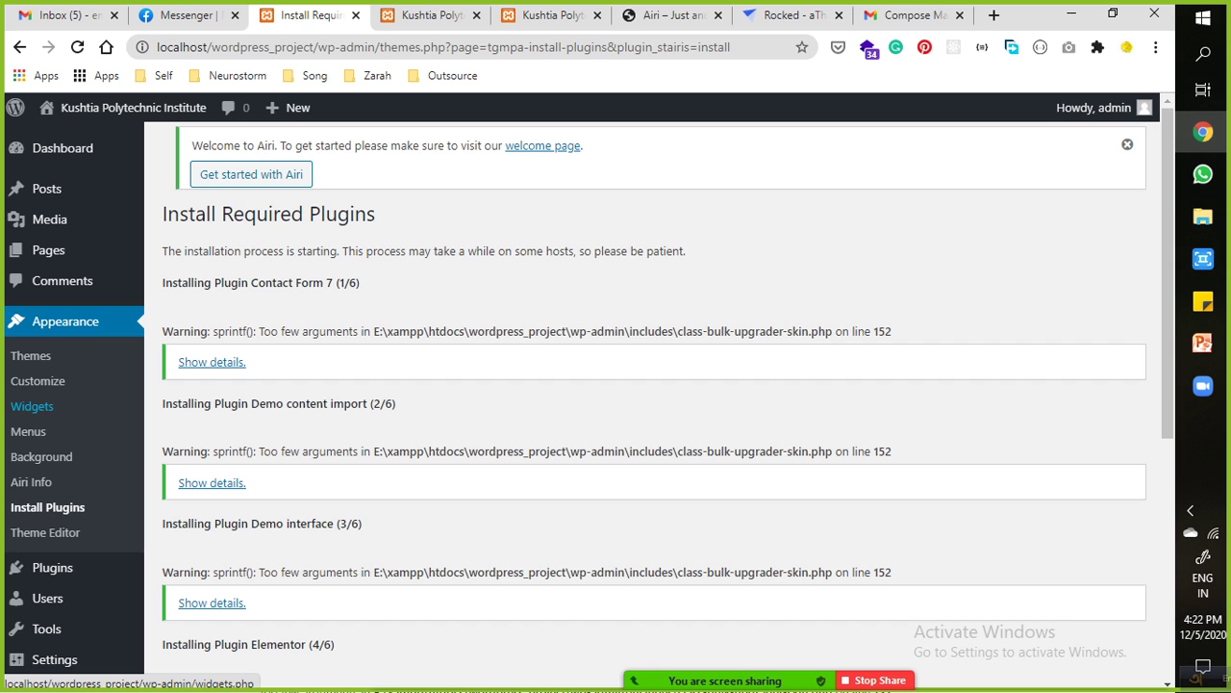
Check the site's Pages list, and open the list of installed plugins.
{"action": "mouse_move", "coordinate": [46, 188]}
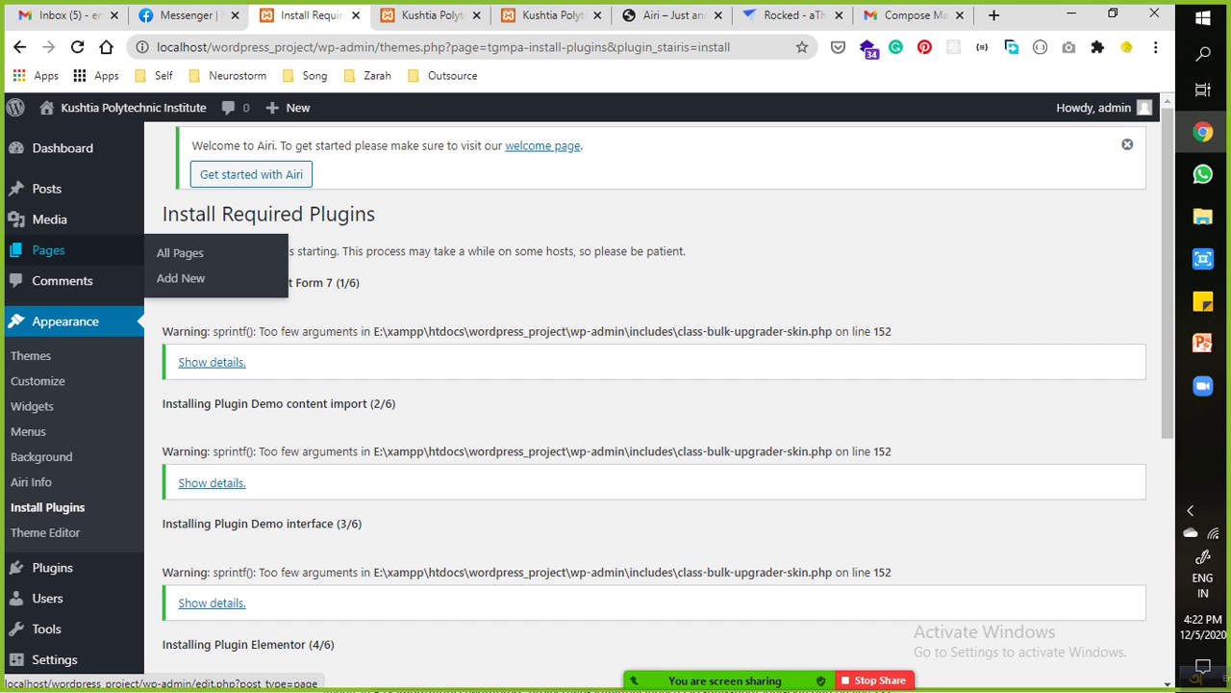
{"action": "left_click", "coordinate": [48, 250]}
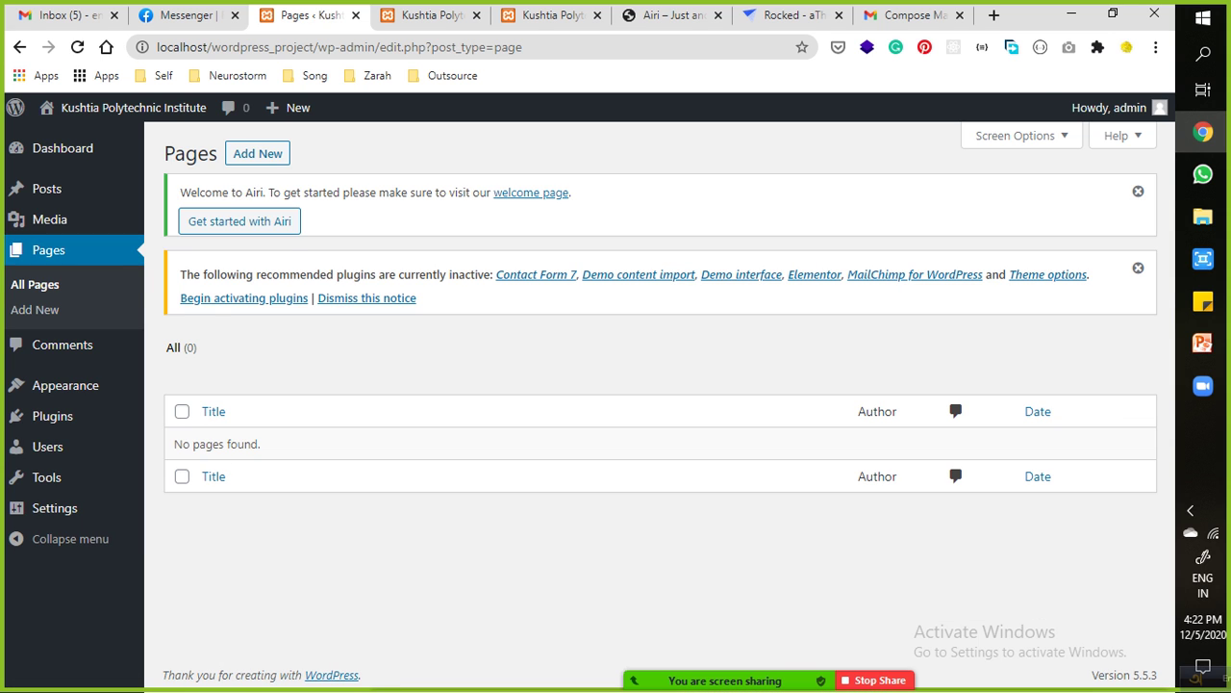
{"action": "mouse_move", "coordinate": [46, 188]}
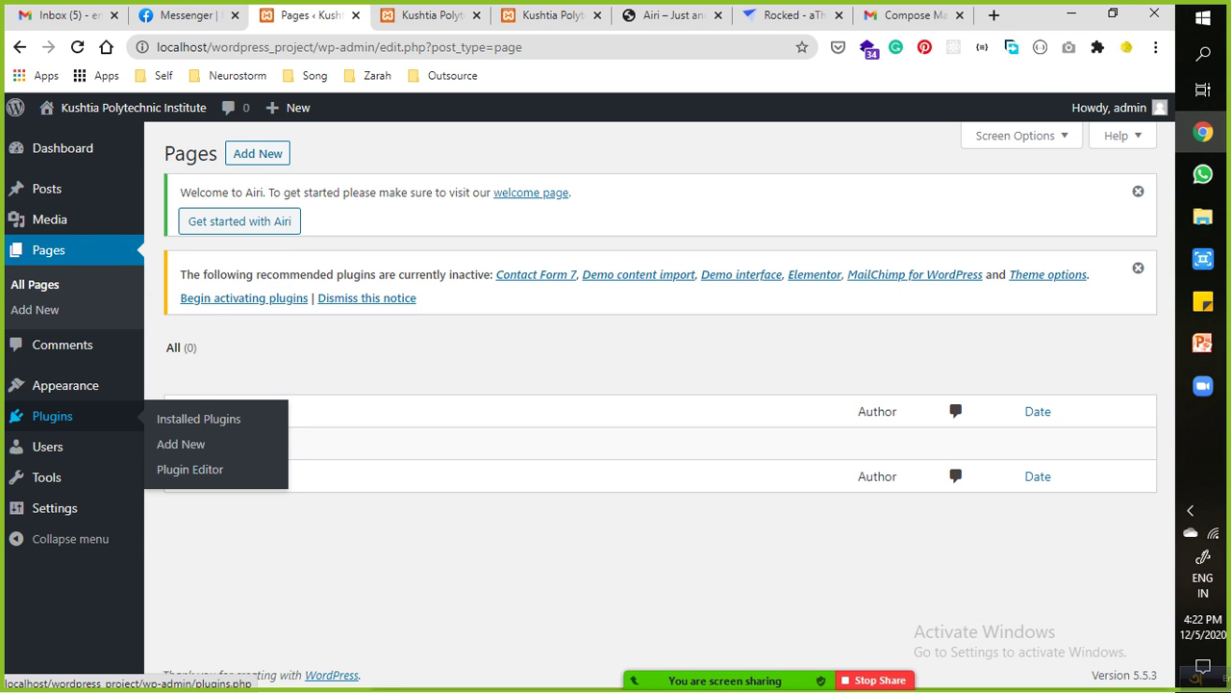
{"action": "left_click", "coordinate": [52, 416]}
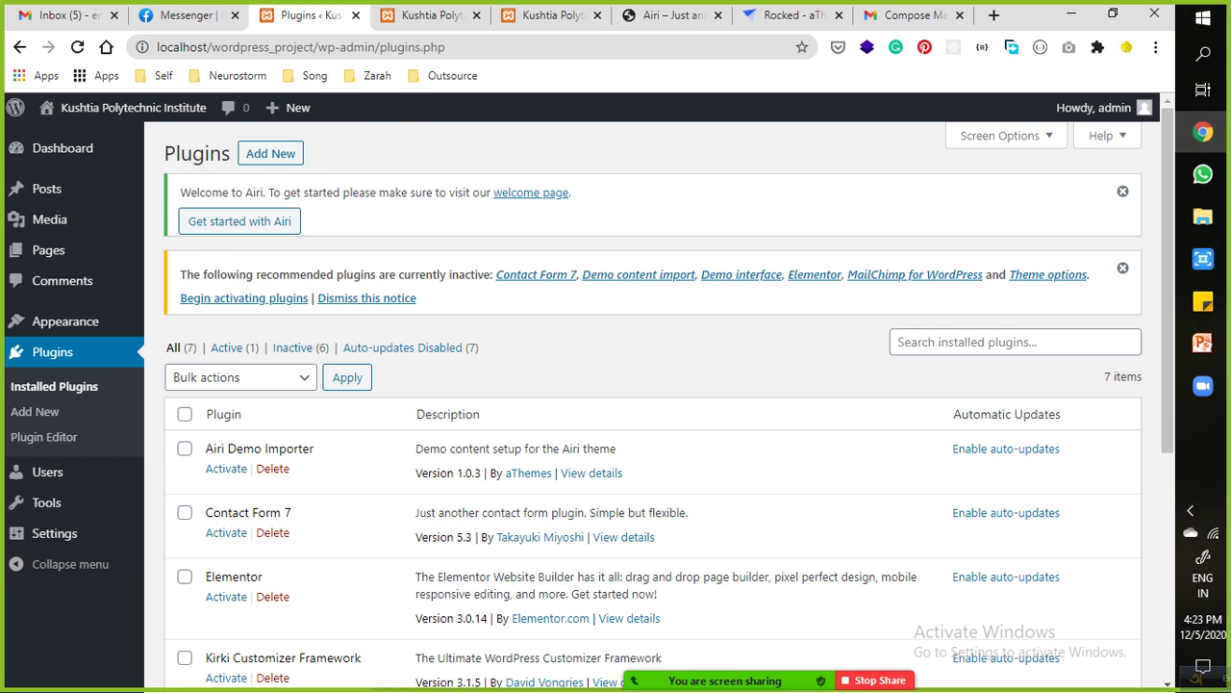
Reload the site's front page to check its content, and return to the installed plugins list.
{"action": "key", "text": "ctrl+Tab"}
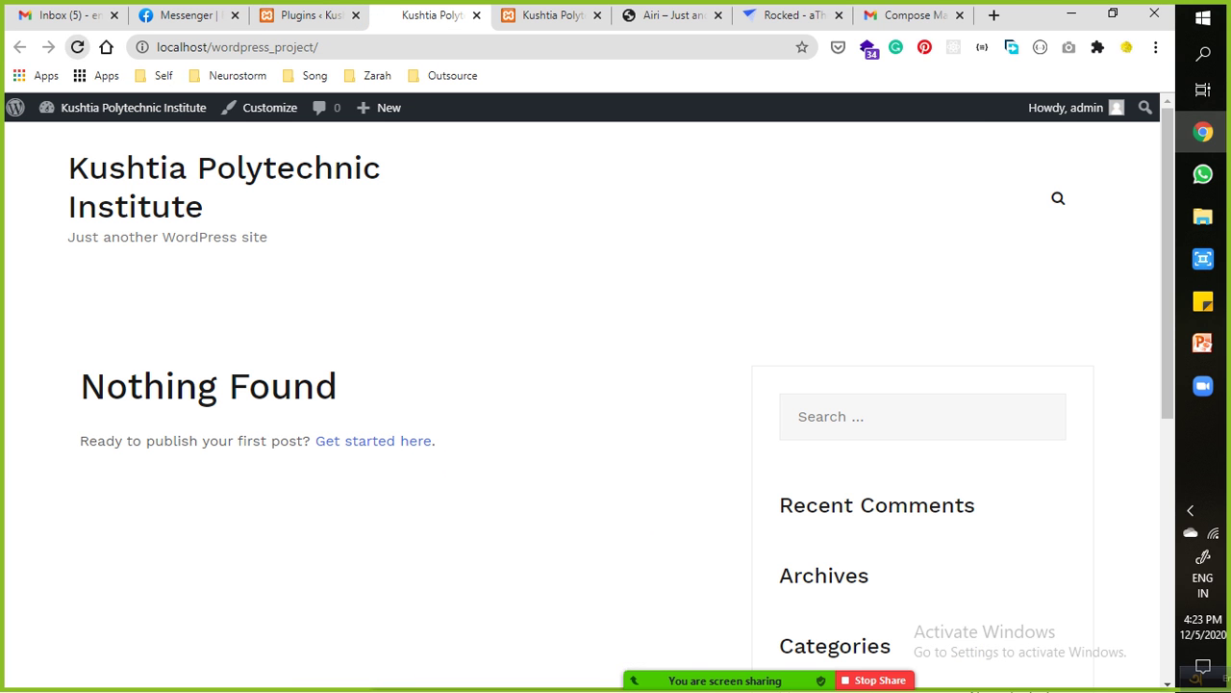
{"action": "key", "text": "F5"}
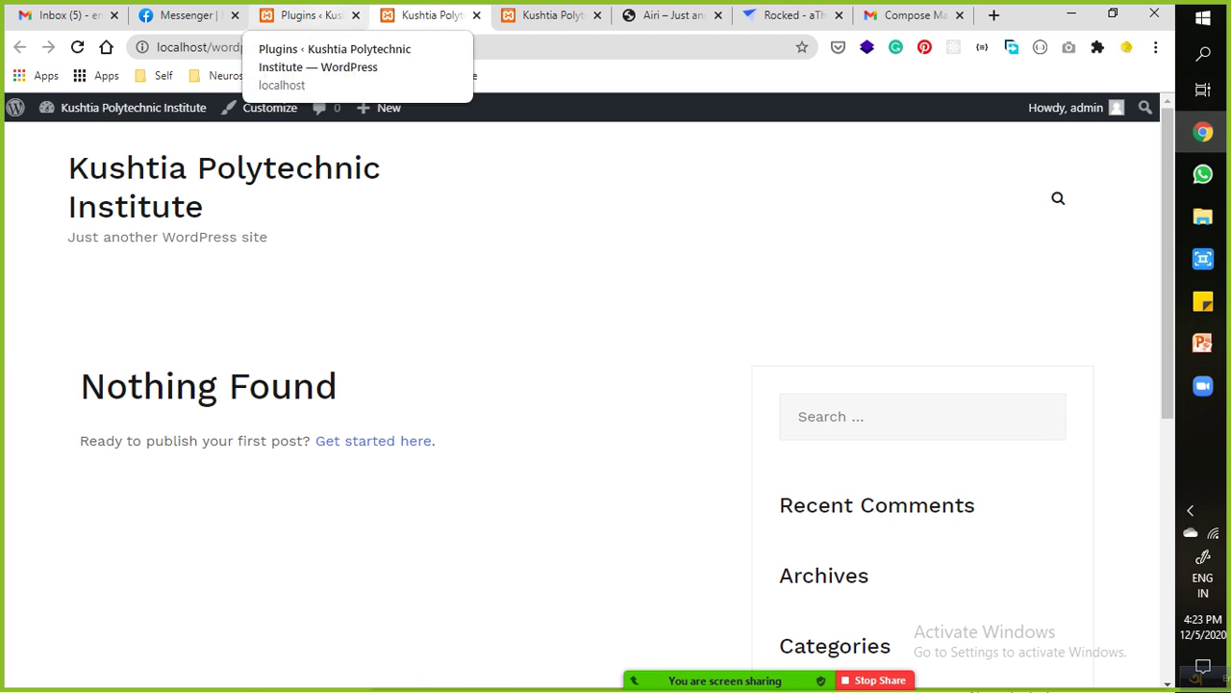
{"action": "left_click", "coordinate": [304, 15]}
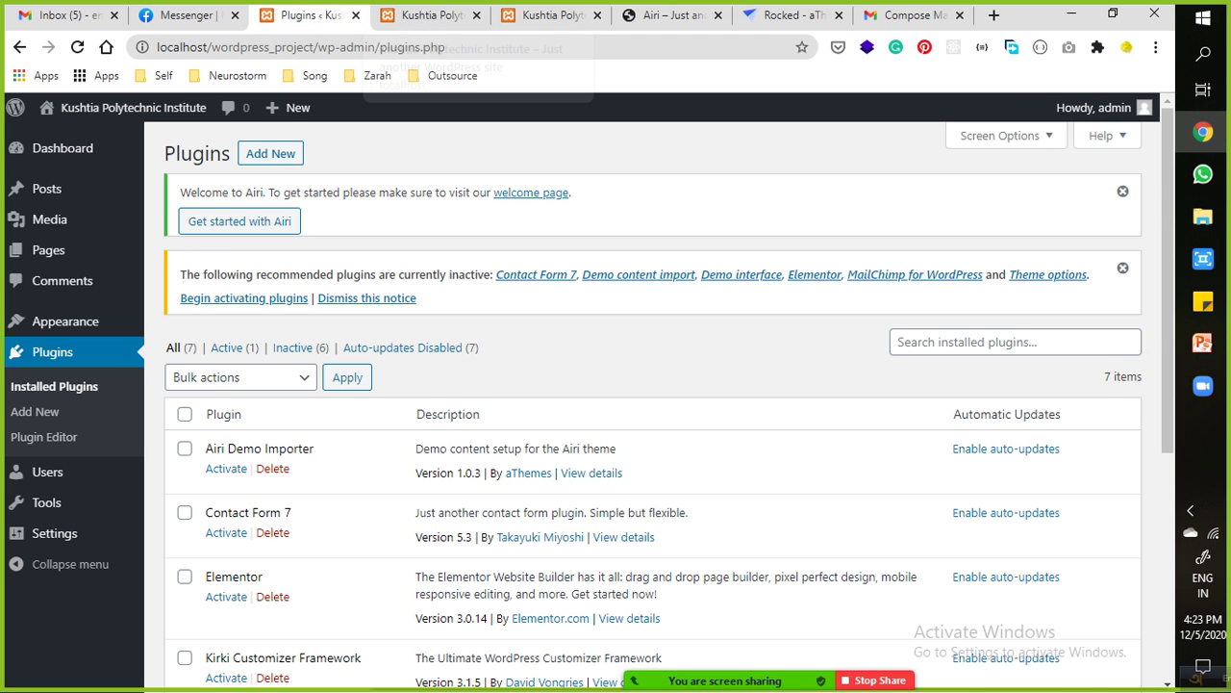
Activate the Airi Demo Importer and Contact Form 7 plugins.
{"action": "scroll", "coordinate": [655, 404], "scroll_direction": "down", "scroll_amount": 2}
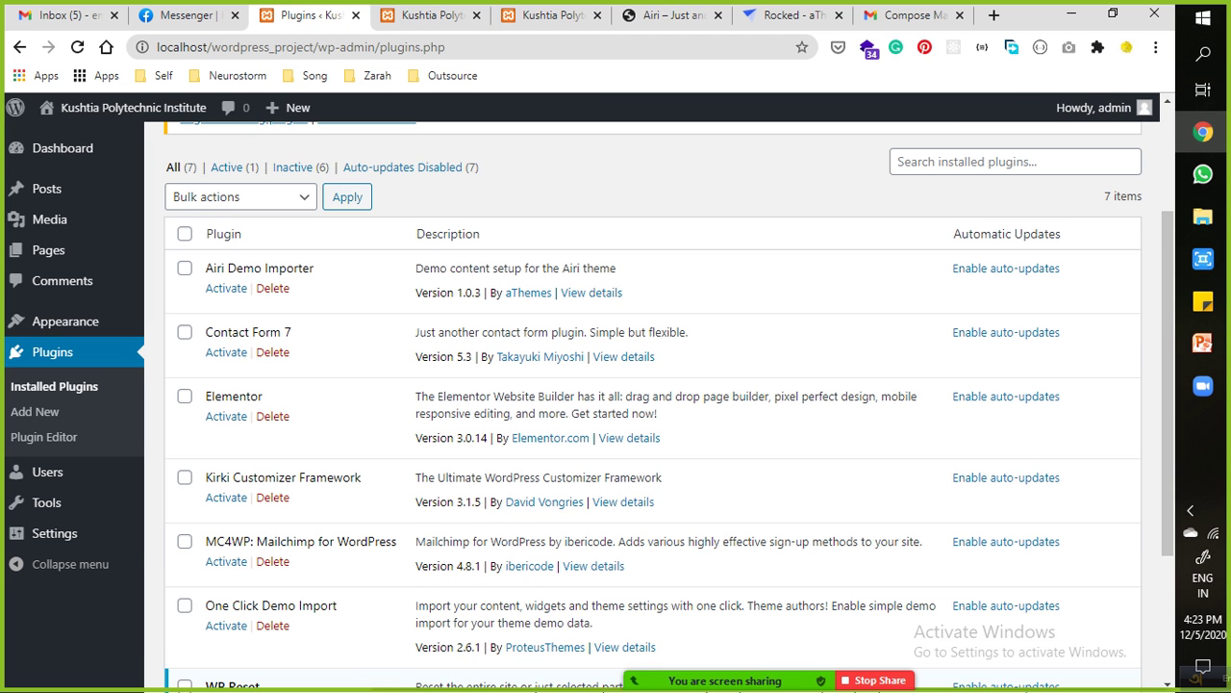
{"action": "left_click", "coordinate": [226, 287]}
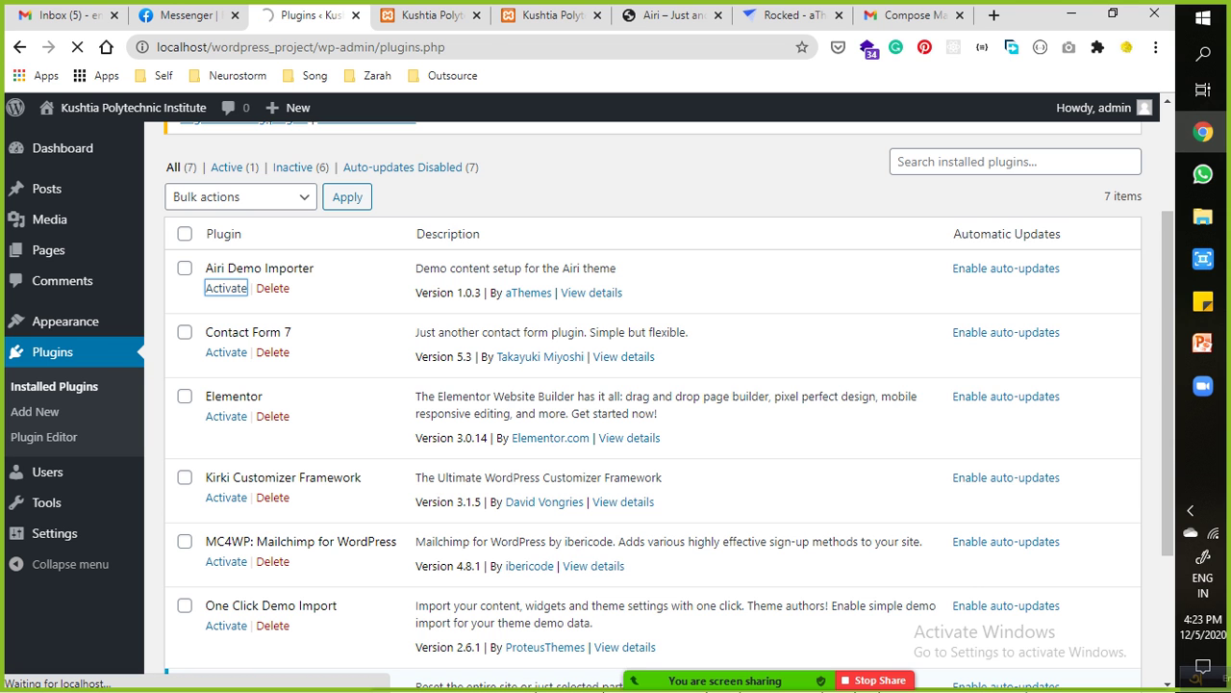
{"action": "scroll", "coordinate": [652, 404], "scroll_direction": "down", "scroll_amount": 1}
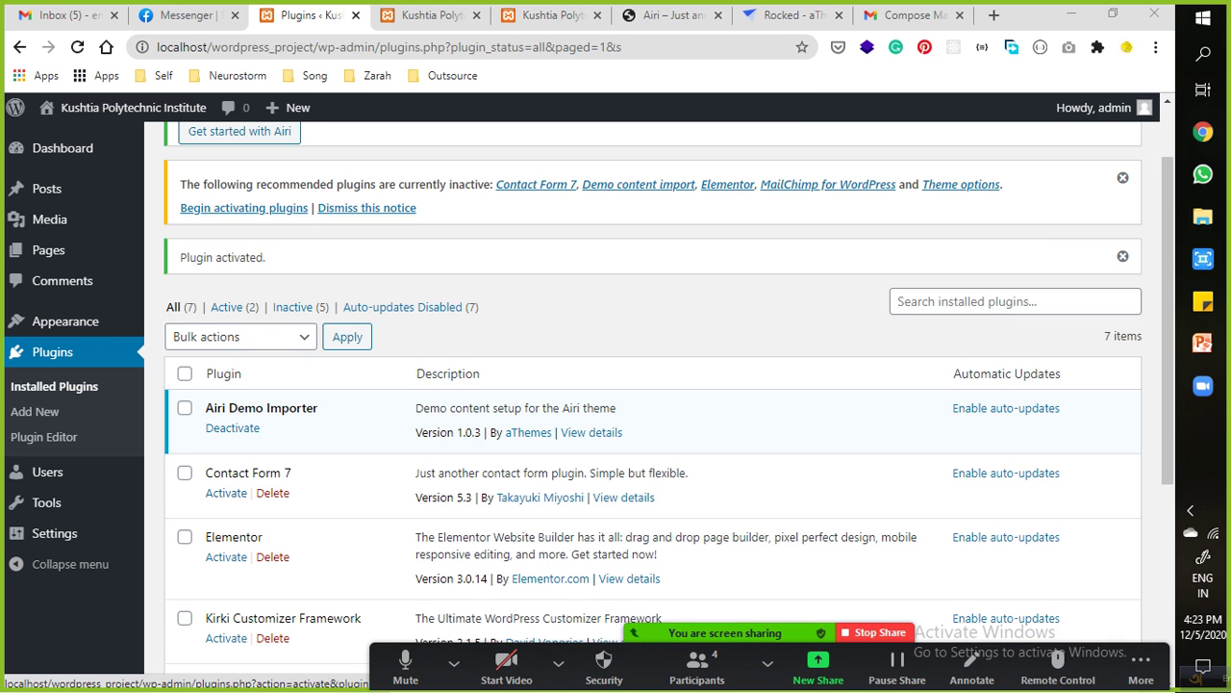
{"action": "left_click", "coordinate": [226, 493]}
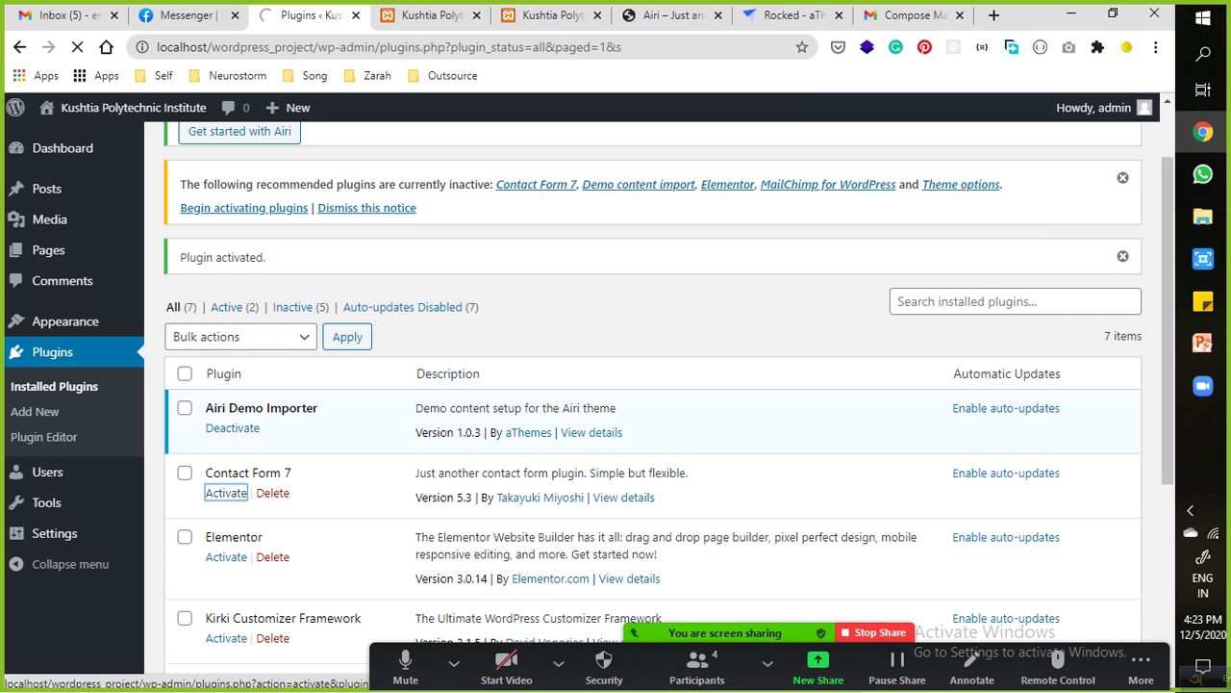
Recheck the site's front page with Airi Demo Importer and Contact Form 7 activated, and go back to the plugins list.
{"action": "key", "text": "ctrl+Tab"}
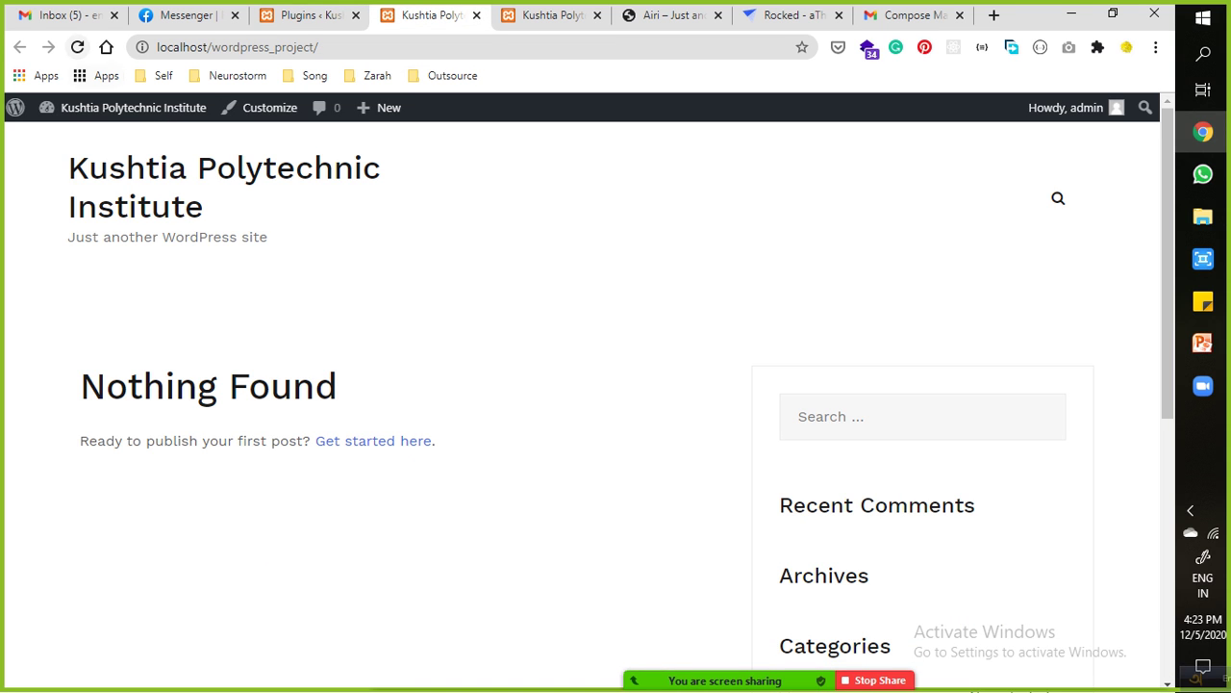
{"action": "key", "text": "F5"}
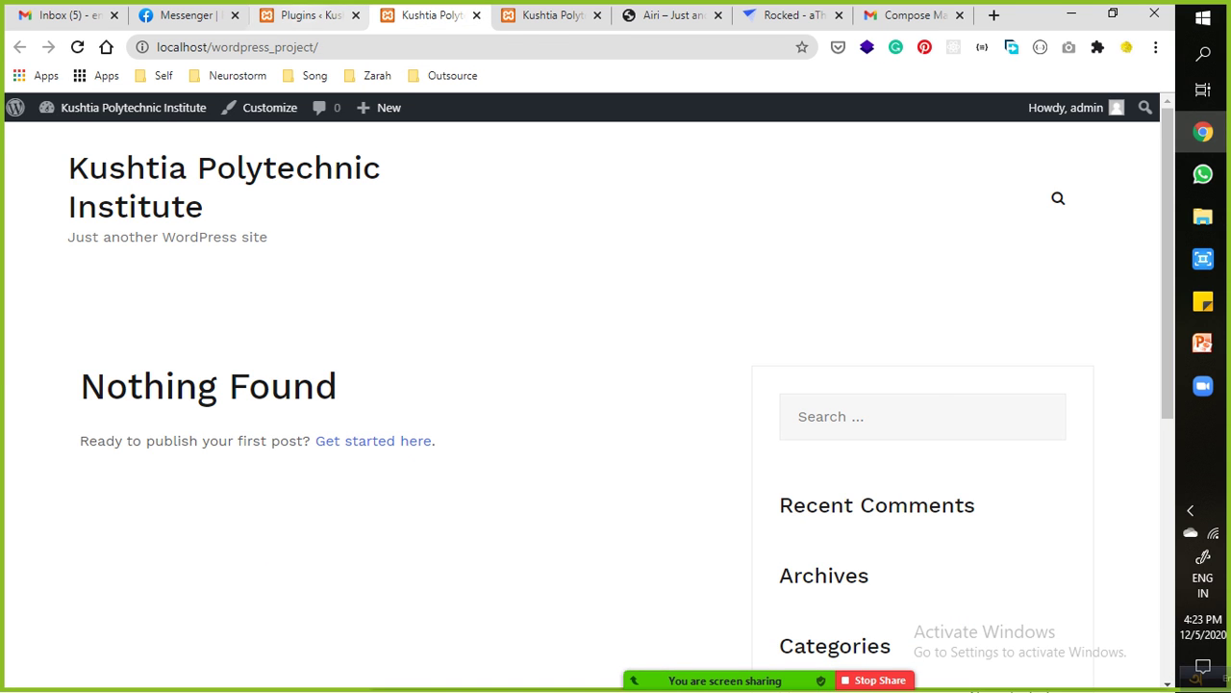
{"action": "key", "text": "ctrl+shift+Tab"}
Activate the Kirki Customizer Framework and Elementor plugins.
{"action": "scroll", "coordinate": [654, 404], "scroll_direction": "down", "scroll_amount": 3}
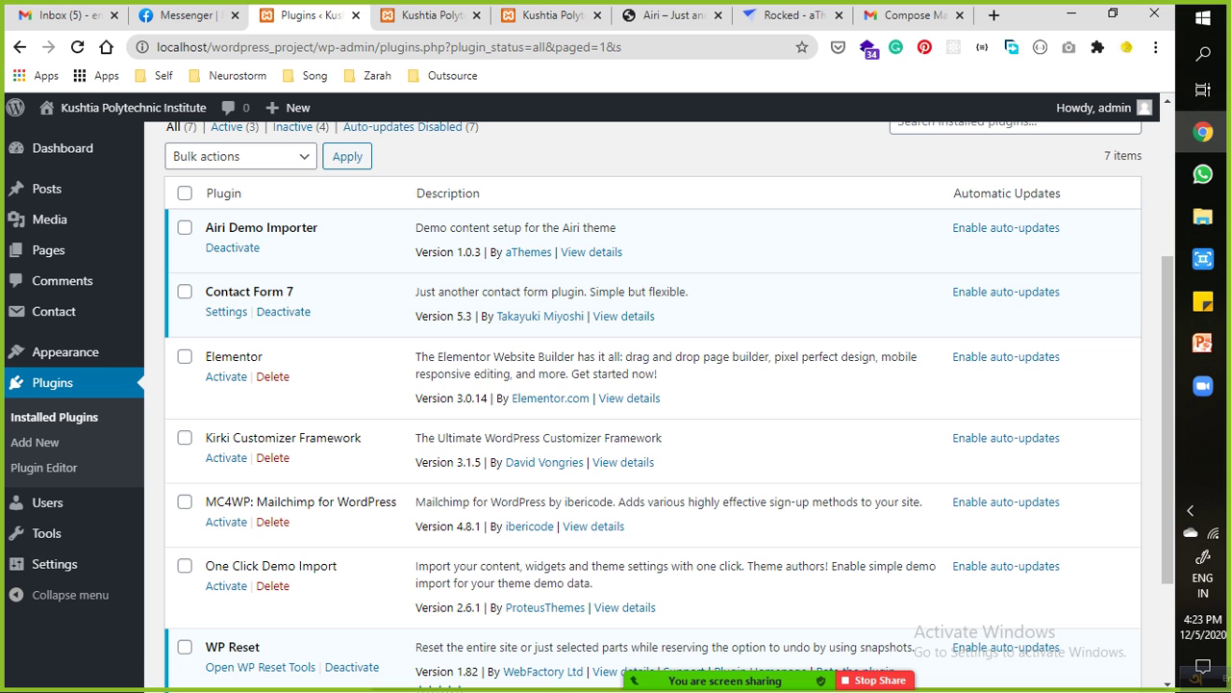
{"action": "left_click", "coordinate": [226, 458]}
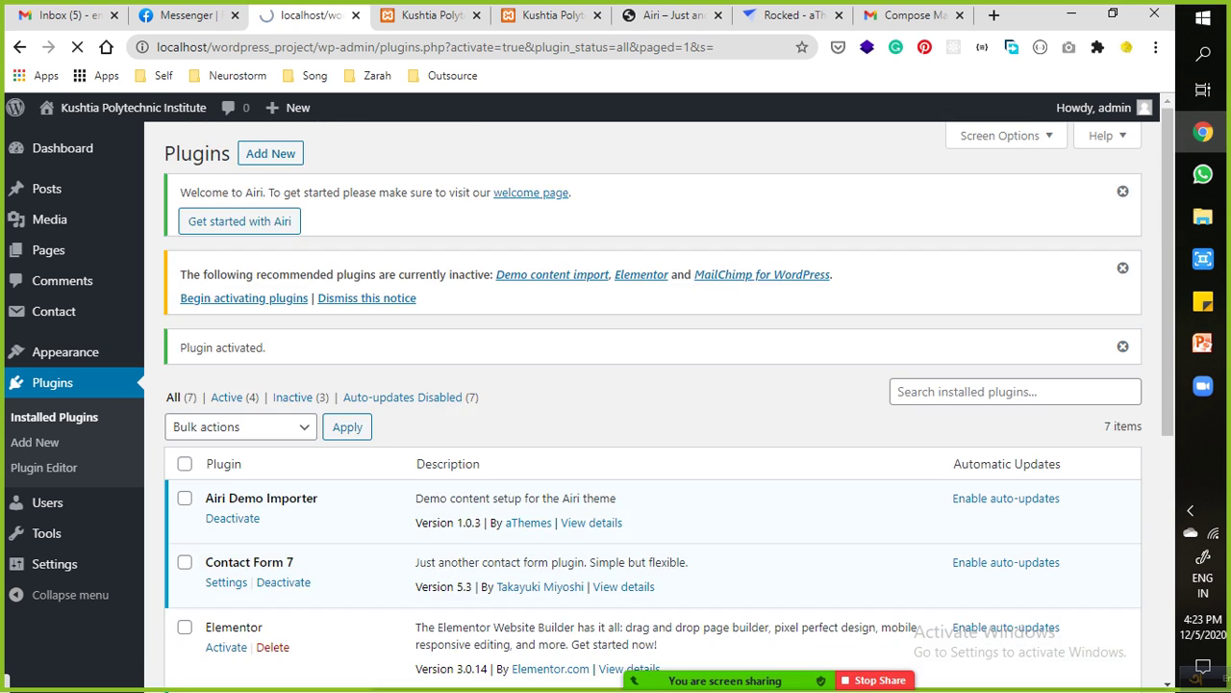
{"action": "scroll", "coordinate": [654, 404], "scroll_direction": "down", "scroll_amount": 4}
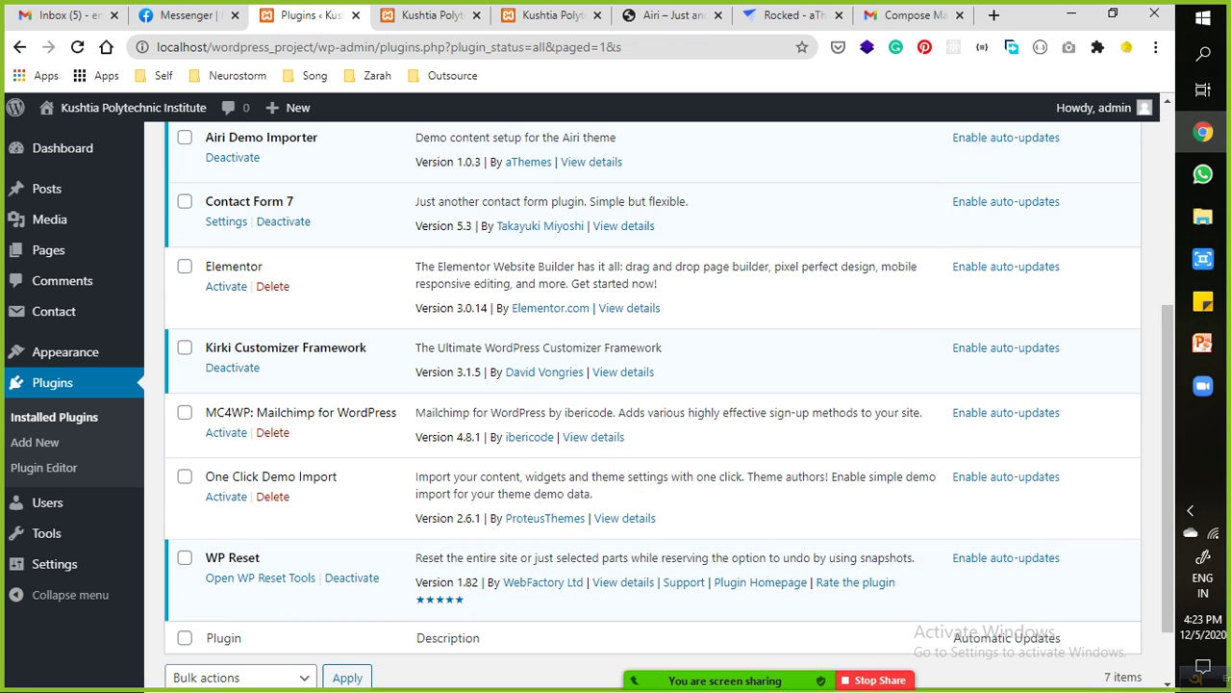
{"action": "left_click", "coordinate": [226, 285]}
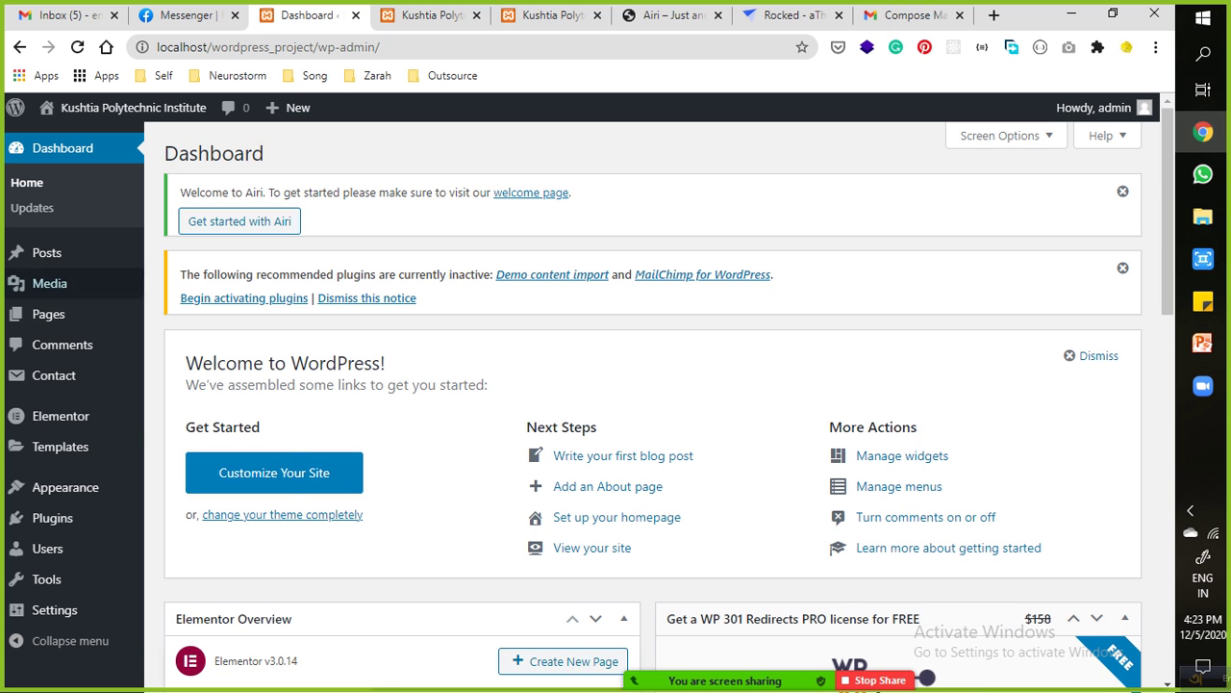
Reopen the installed plugins list and activate MC4WP: Mailchimp for WordPress.
{"action": "mouse_move", "coordinate": [48, 313]}
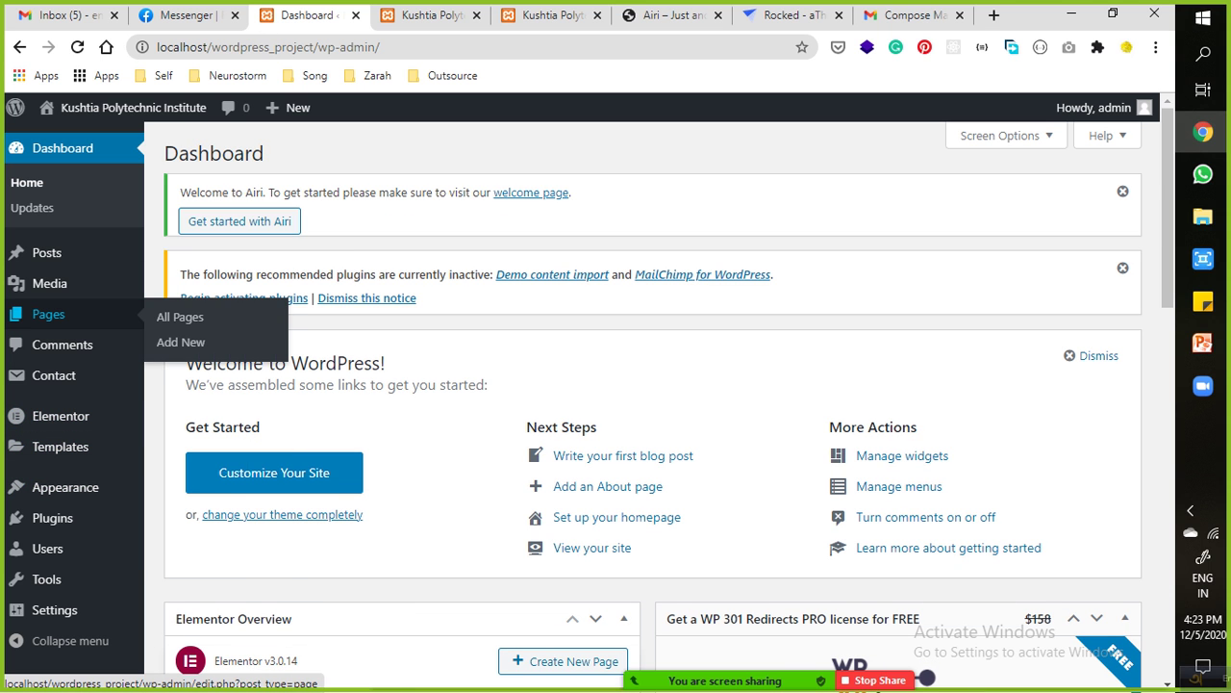
{"action": "left_click", "coordinate": [52, 518]}
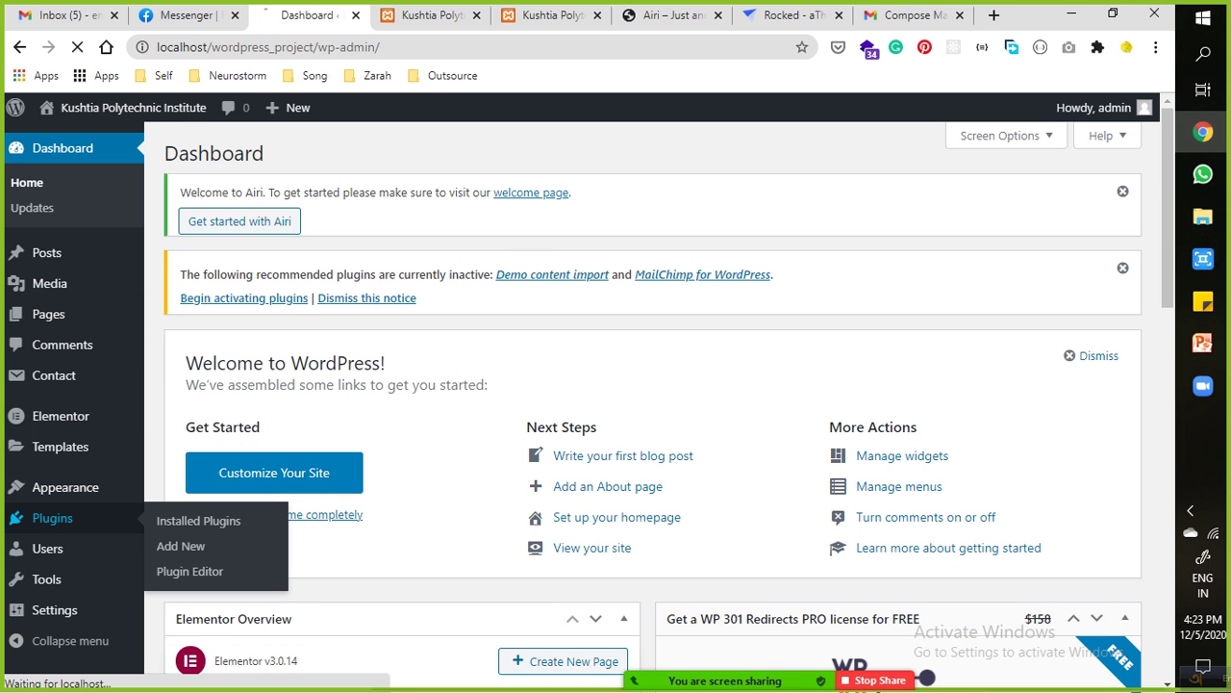
{"action": "scroll", "coordinate": [654, 385], "scroll_direction": "down", "scroll_amount": 3}
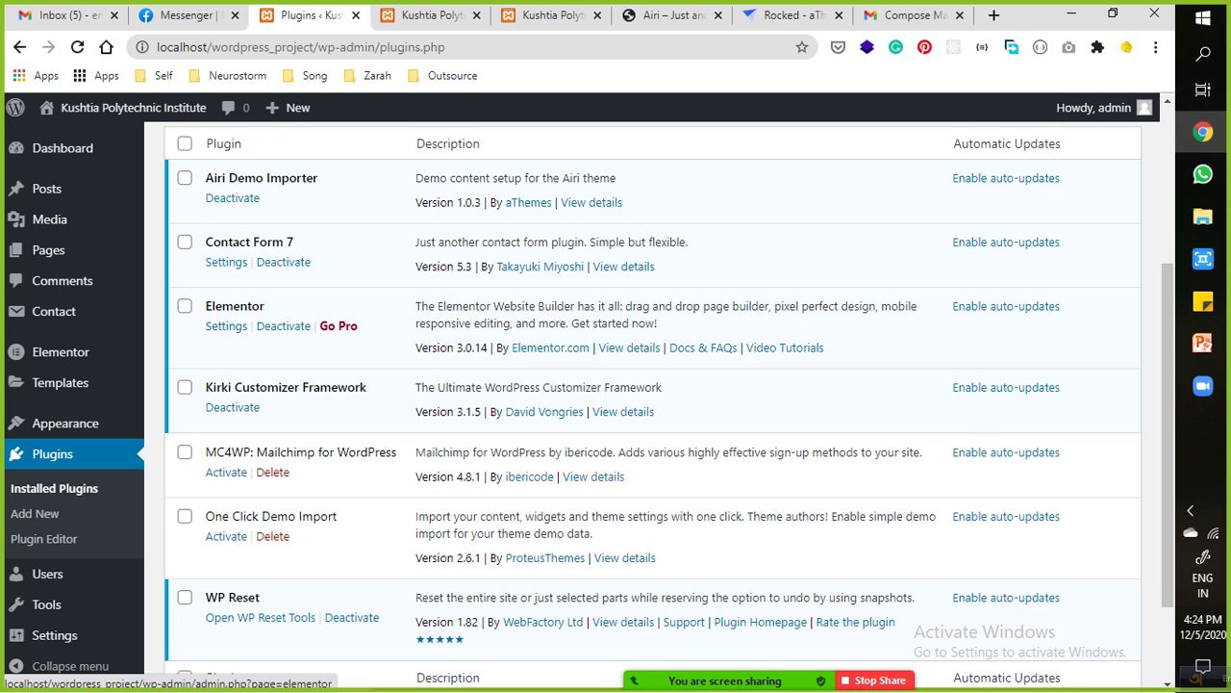
{"action": "left_click", "coordinate": [226, 472]}
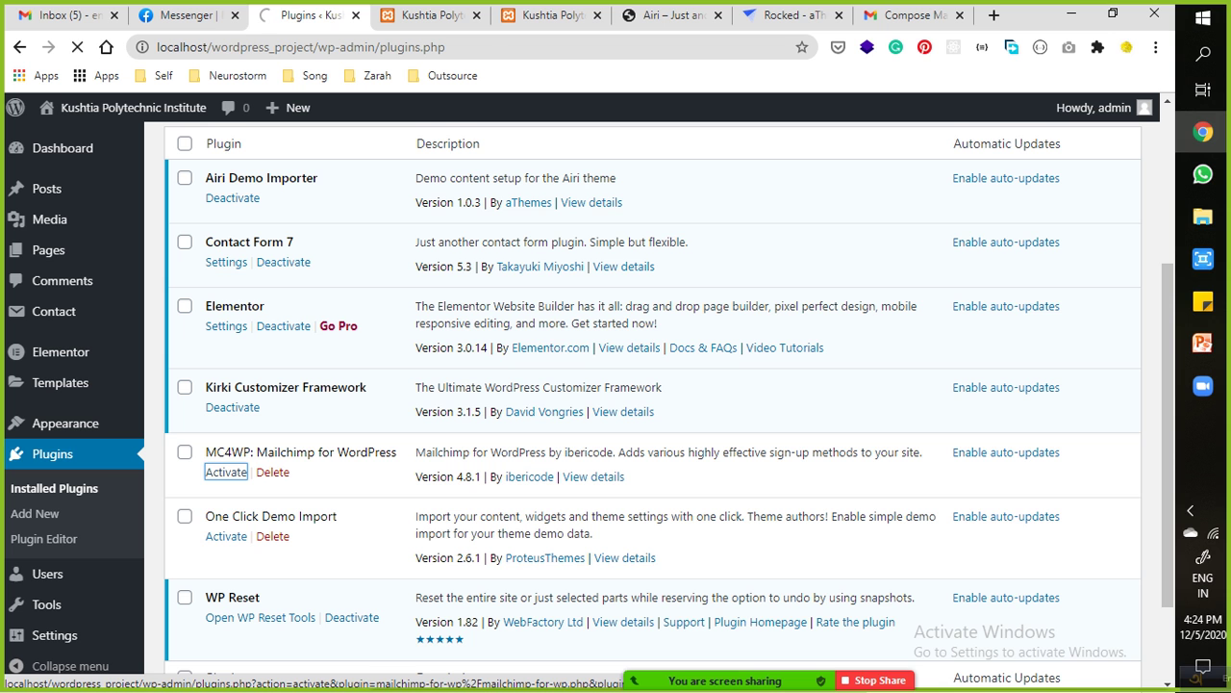
Activate the One Click Demo Import plugin and review the activation state of all installed plugins.
{"action": "scroll", "coordinate": [654, 404], "scroll_direction": "down", "scroll_amount": 4}
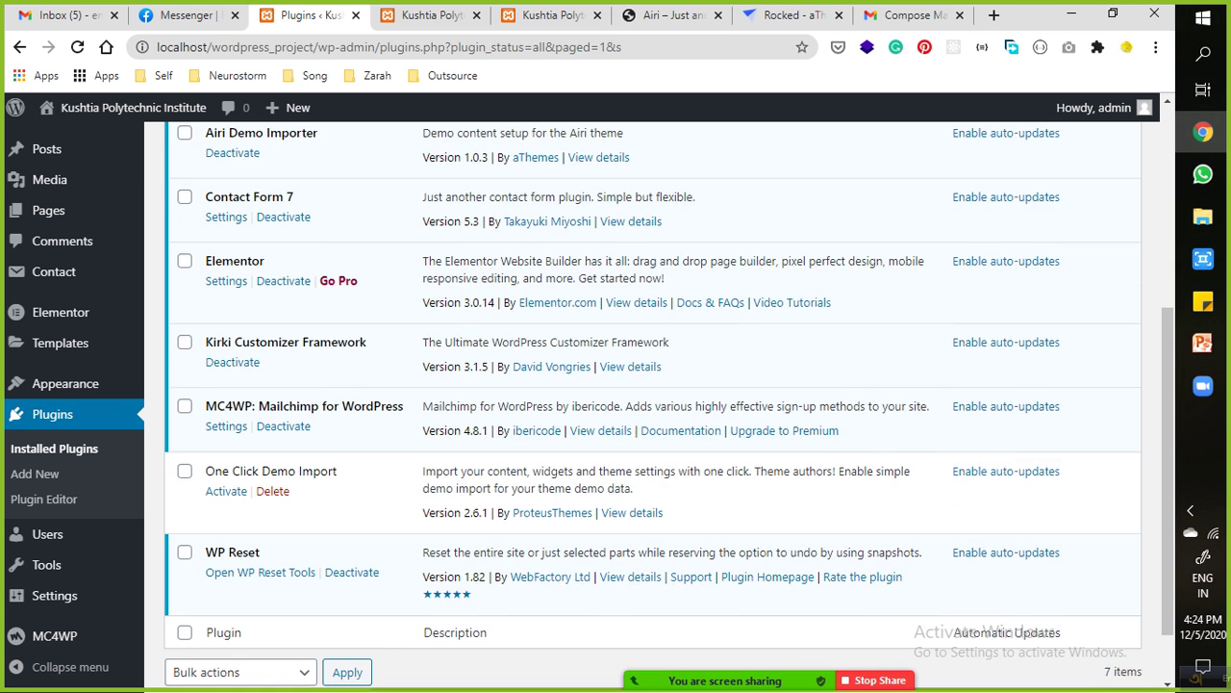
{"action": "scroll", "coordinate": [654, 404], "scroll_direction": "down", "scroll_amount": 2}
{"action": "left_click", "coordinate": [226, 414]}
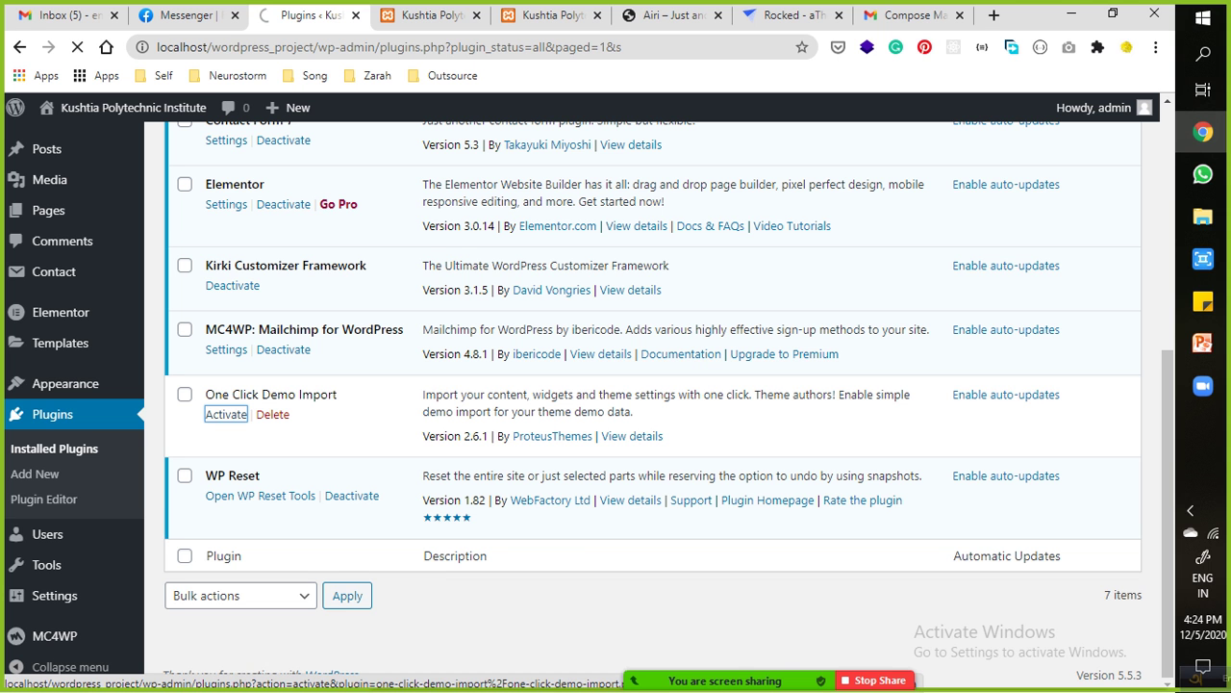
{"action": "scroll", "coordinate": [536, 458], "scroll_direction": "down", "scroll_amount": 3}
{"action": "scroll", "coordinate": [536, 458], "scroll_direction": "up", "scroll_amount": 2}
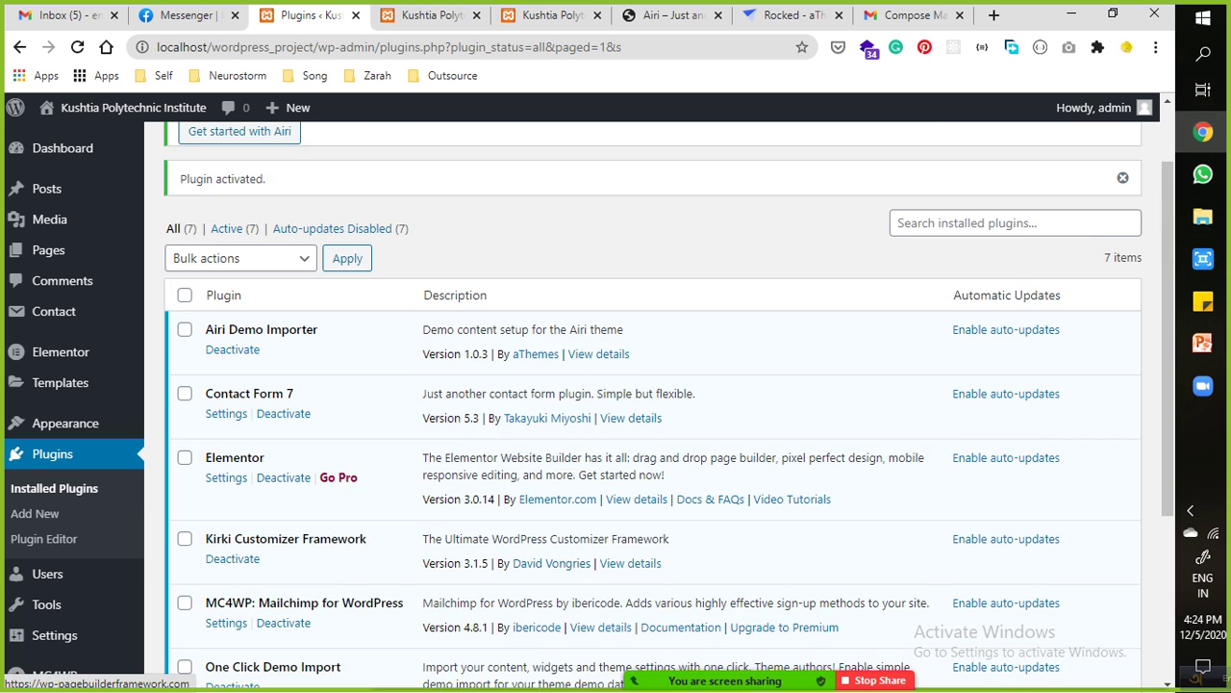
{"action": "scroll", "coordinate": [536, 458], "scroll_direction": "down", "scroll_amount": 5}
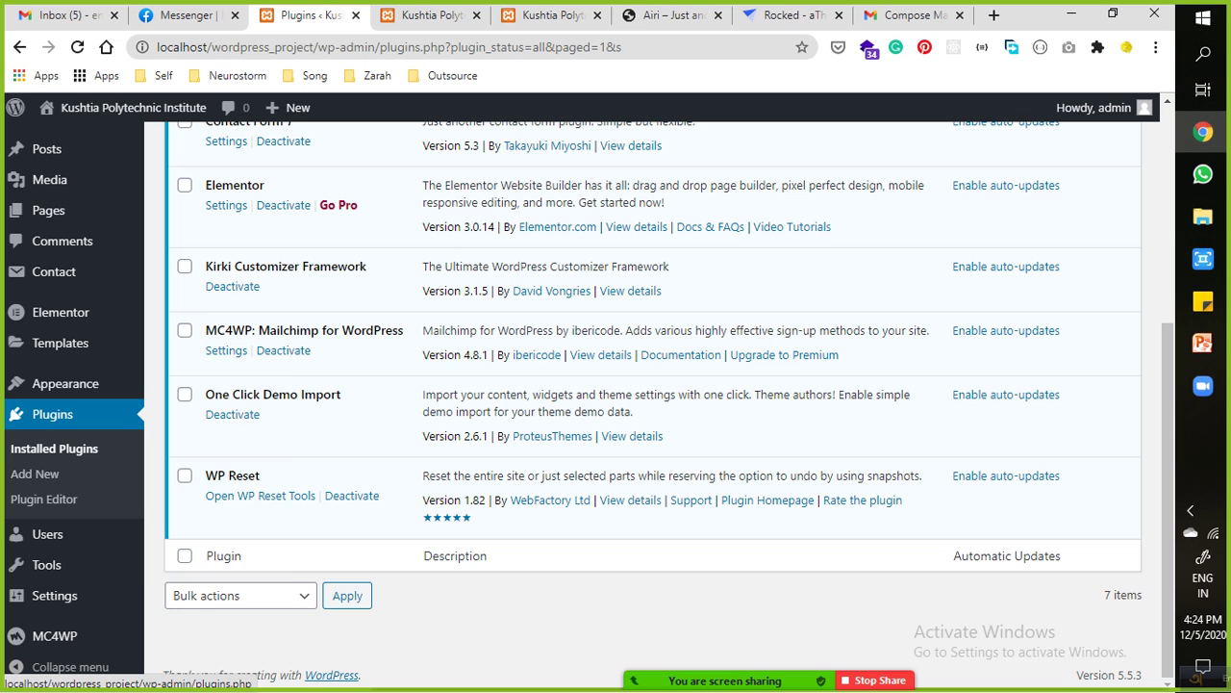
Open the Import Demo Data page under Appearance and look through the available Airi demos.
{"action": "mouse_move", "coordinate": [66, 383]}
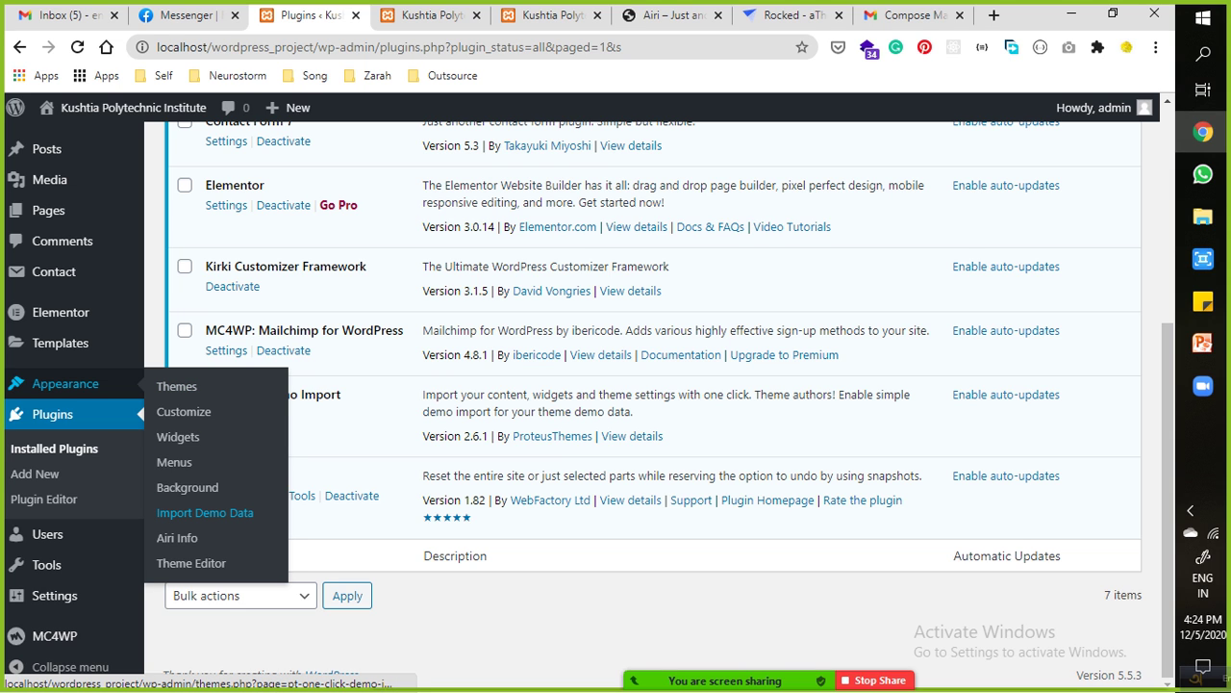
{"action": "left_click", "coordinate": [205, 512]}
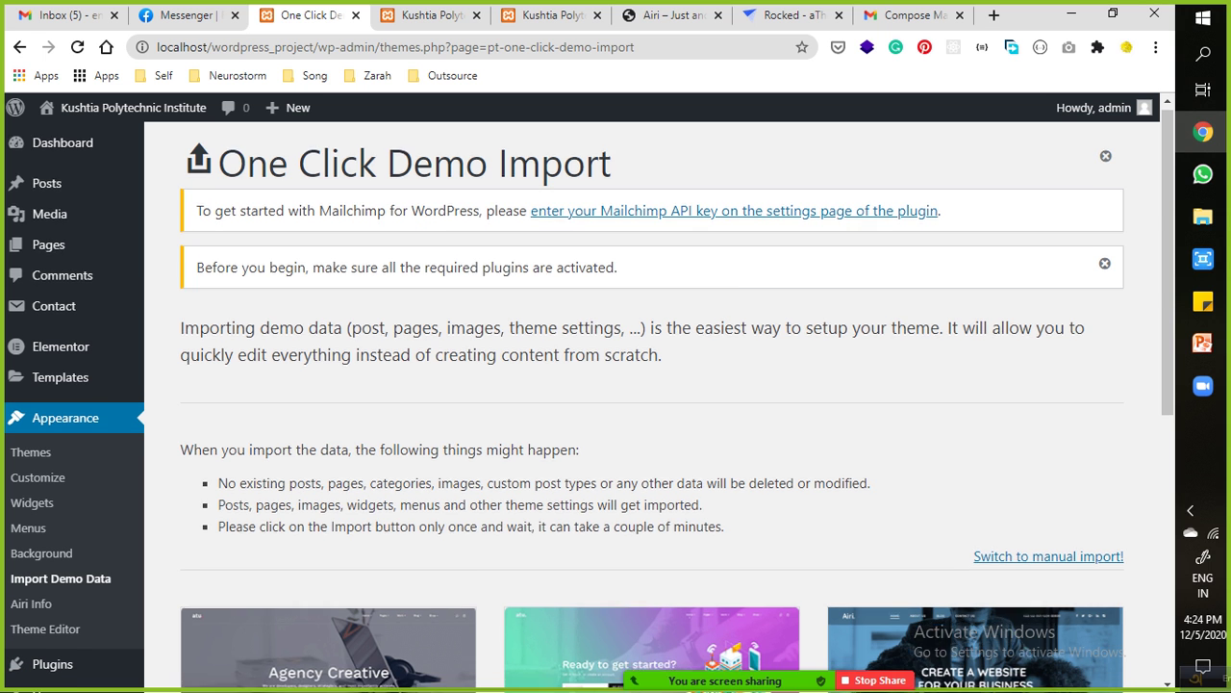
{"action": "scroll", "coordinate": [653, 404], "scroll_direction": "down", "scroll_amount": 4}
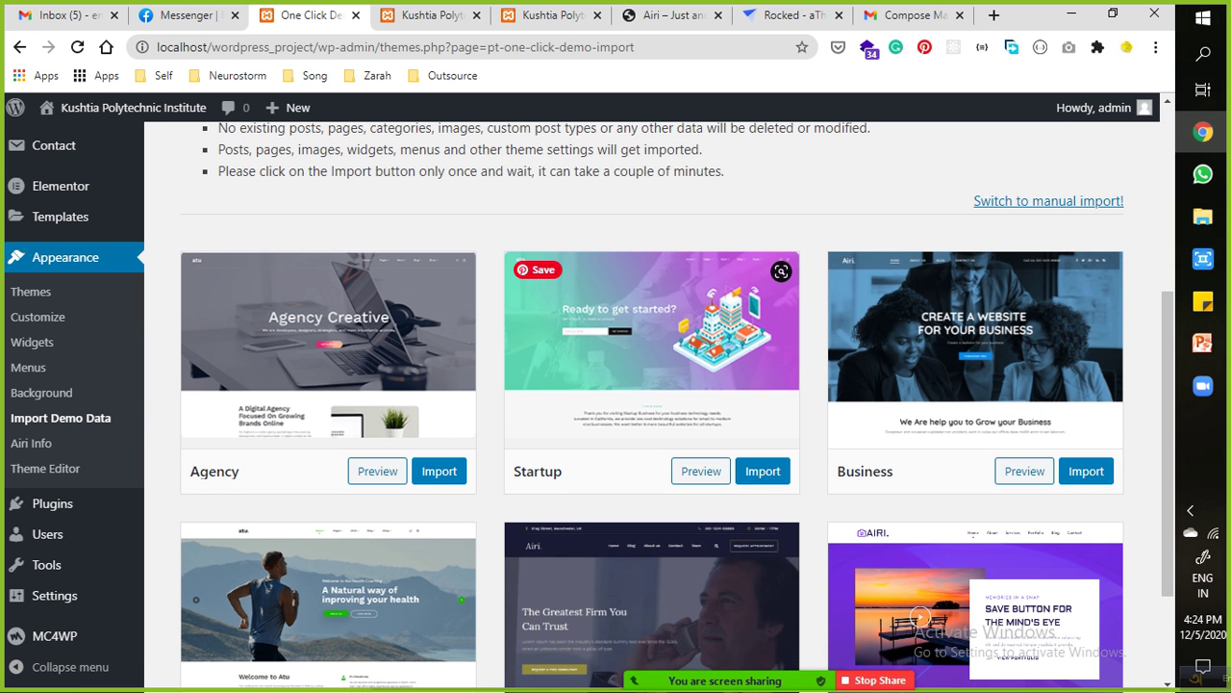
{"action": "scroll", "coordinate": [653, 327], "scroll_direction": "up", "scroll_amount": 2}
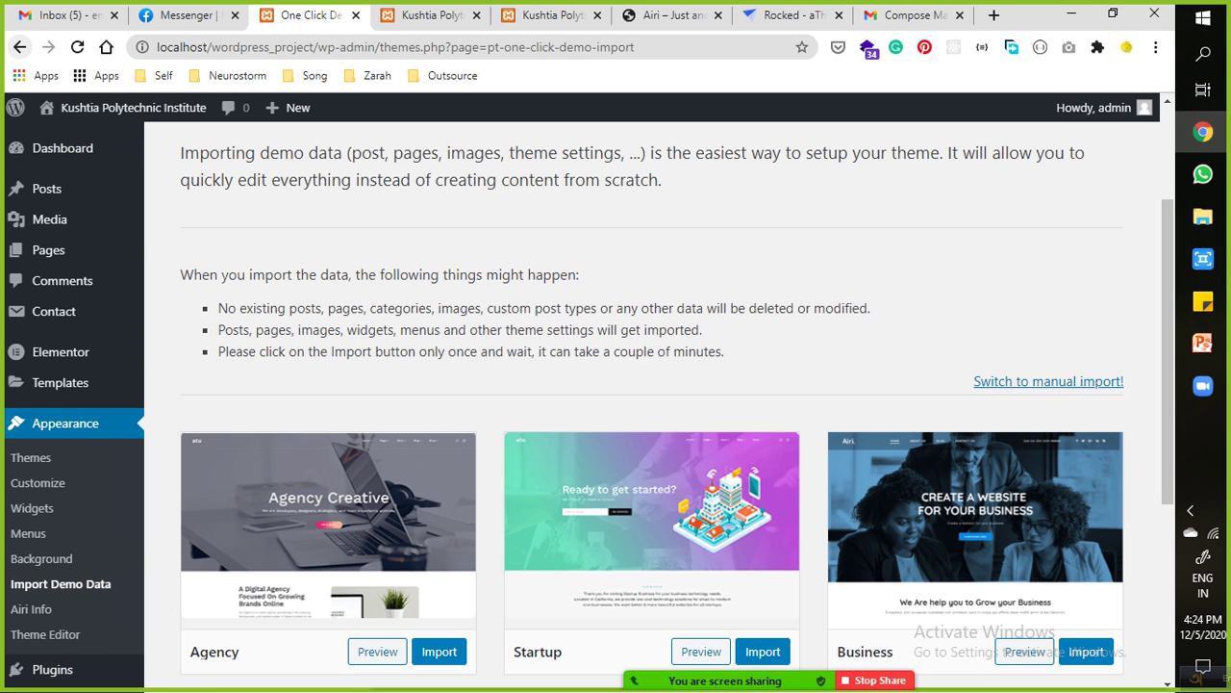
Go back from the demo import page to the plugins list and reload the site's front page.
{"action": "left_click", "coordinate": [19, 47]}
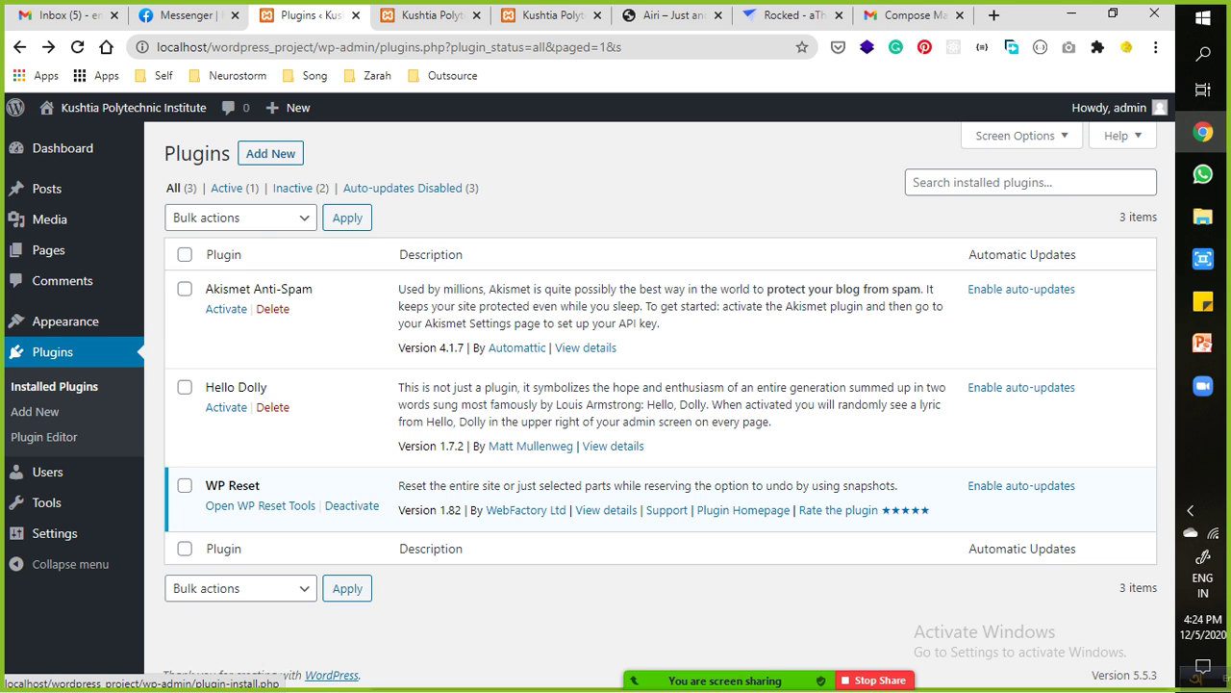
{"action": "left_click", "coordinate": [428, 15]}
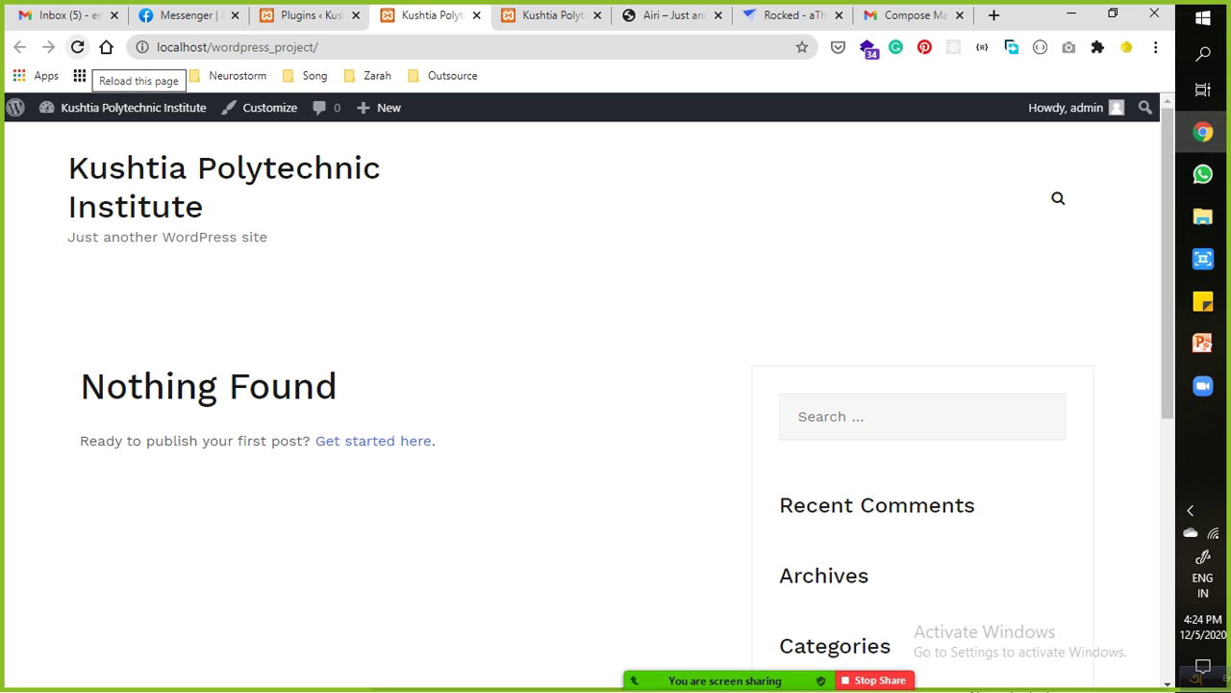
{"action": "left_click", "coordinate": [77, 47]}
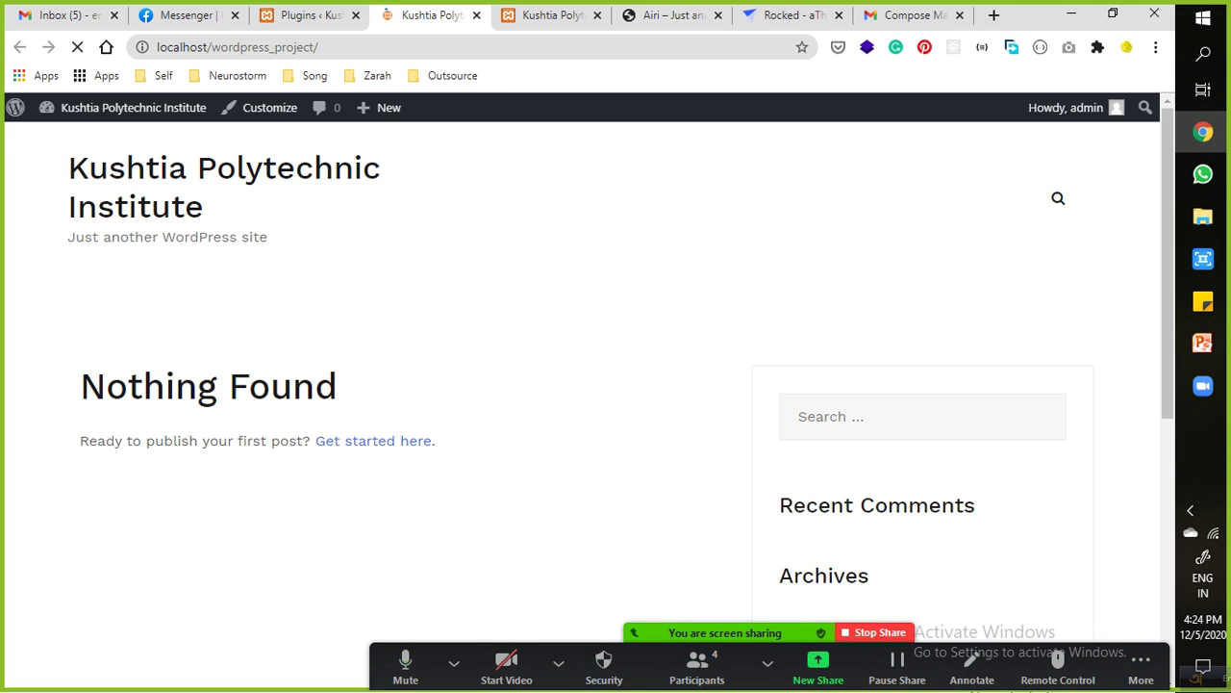
Replace the address of the page showing the Rocked theme with wordpress.org and load it.
{"action": "left_click", "coordinate": [795, 15]}
{"action": "scroll", "coordinate": [580, 392], "scroll_direction": "up", "scroll_amount": 6}
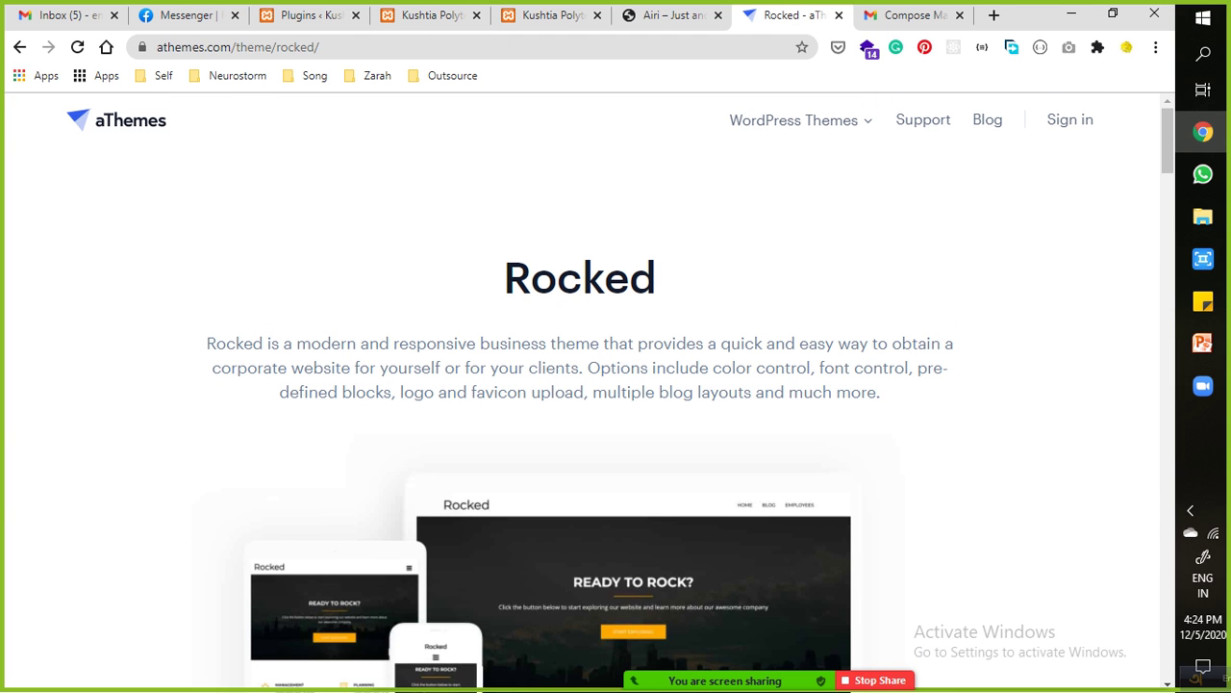
{"action": "left_click", "coordinate": [288, 46]}
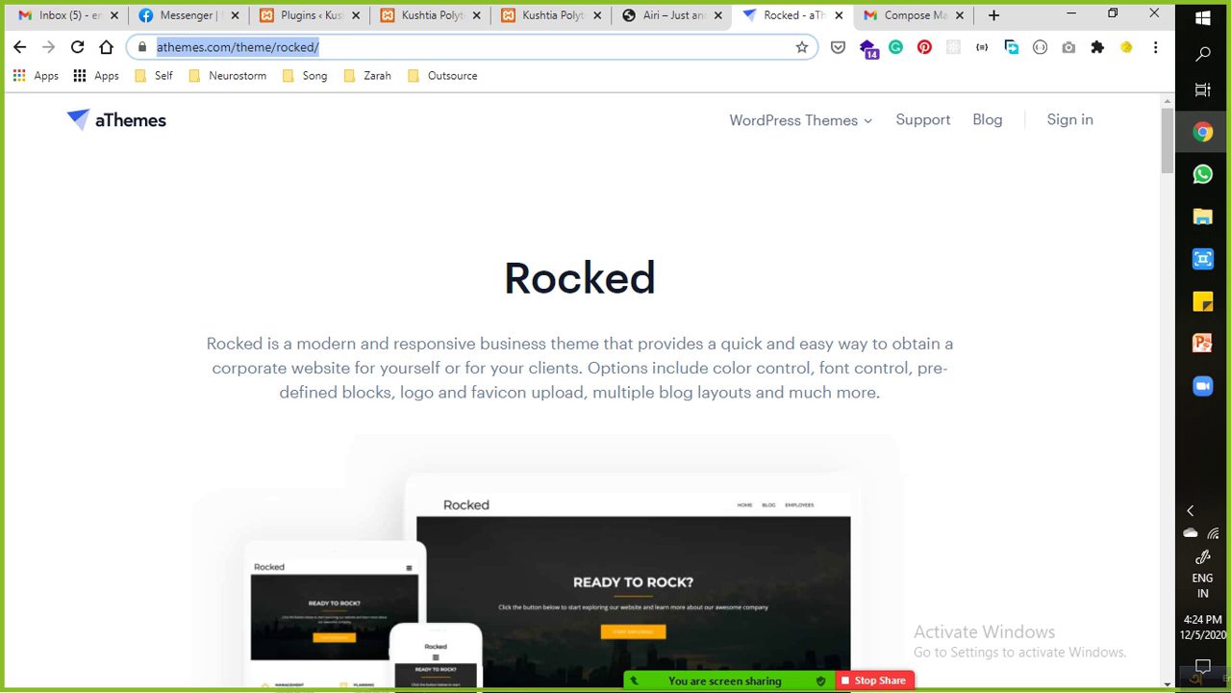
{"action": "key", "text": "End"}
{"action": "key", "text": "BackSpace"}
{"action": "key", "text": "BackSpace"}
{"action": "key", "text": "BackSpace"}
{"action": "key", "text": "BackSpace"}
{"action": "key", "text": "BackSpace"}
{"action": "key", "text": "BackSpace"}
{"action": "key", "text": "BackSpace"}
{"action": "key", "text": "BackSpace"}
{"action": "key", "text": "BackSpace"}
{"action": "key", "text": "BackSpace"}
{"action": "key", "text": "BackSpace"}
{"action": "key", "text": "BackSpace"}
{"action": "key", "text": "BackSpace"}
{"action": "key", "text": "BackSpace"}
{"action": "key", "text": "BackSpace"}
{"action": "key", "text": "BackSpace"}
{"action": "key", "text": "BackSpace"}
{"action": "key", "text": "BackSpace"}
{"action": "key", "text": "BackSpace"}
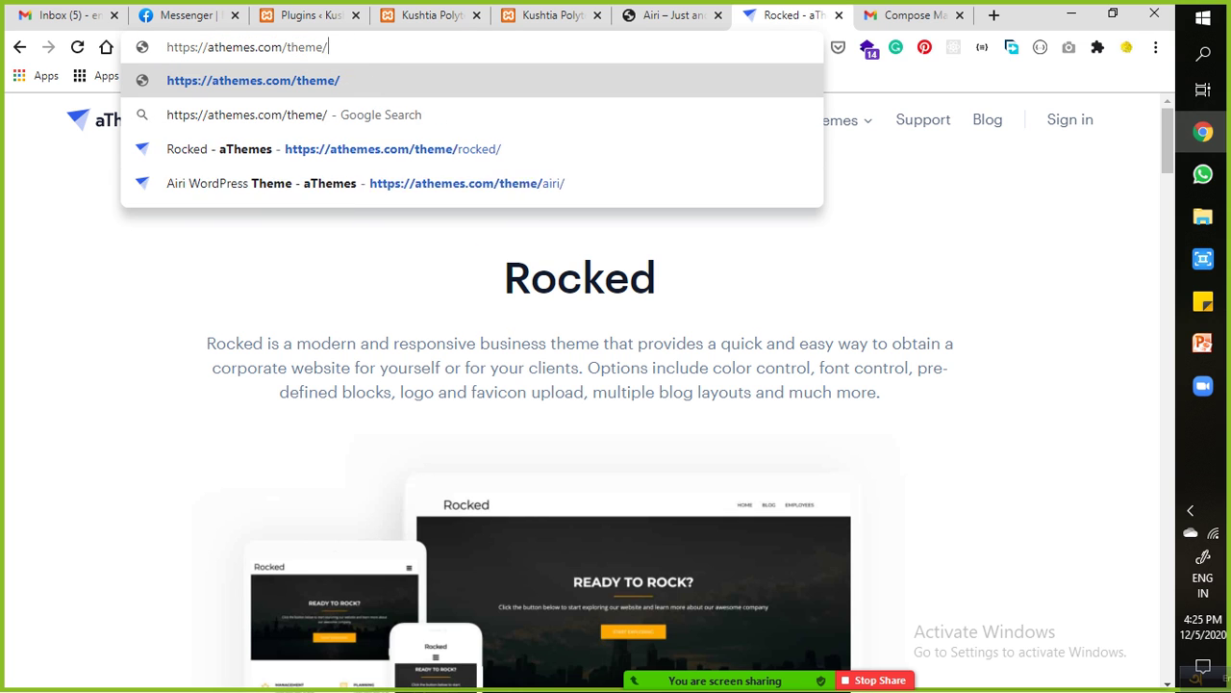
{"action": "key", "text": "BackSpace"}
{"action": "key", "text": "BackSpace"}
{"action": "key", "text": "BackSpace"}
{"action": "key", "text": "BackSpace"}
{"action": "key", "text": "BackSpace"}
{"action": "key", "text": "BackSpace"}
{"action": "key", "text": "BackSpace"}
{"action": "key", "text": "BackSpace"}
{"action": "key", "text": "BackSpace"}
{"action": "key", "text": "BackSpace"}
{"action": "key", "text": "BackSpace"}
{"action": "key", "text": "BackSpace"}
{"action": "key", "text": "BackSpace"}
{"action": "key", "text": "BackSpace"}
{"action": "type", "text": "a"}
{"action": "key", "text": "BackSpace"}
{"action": "type", "text": "wo"}
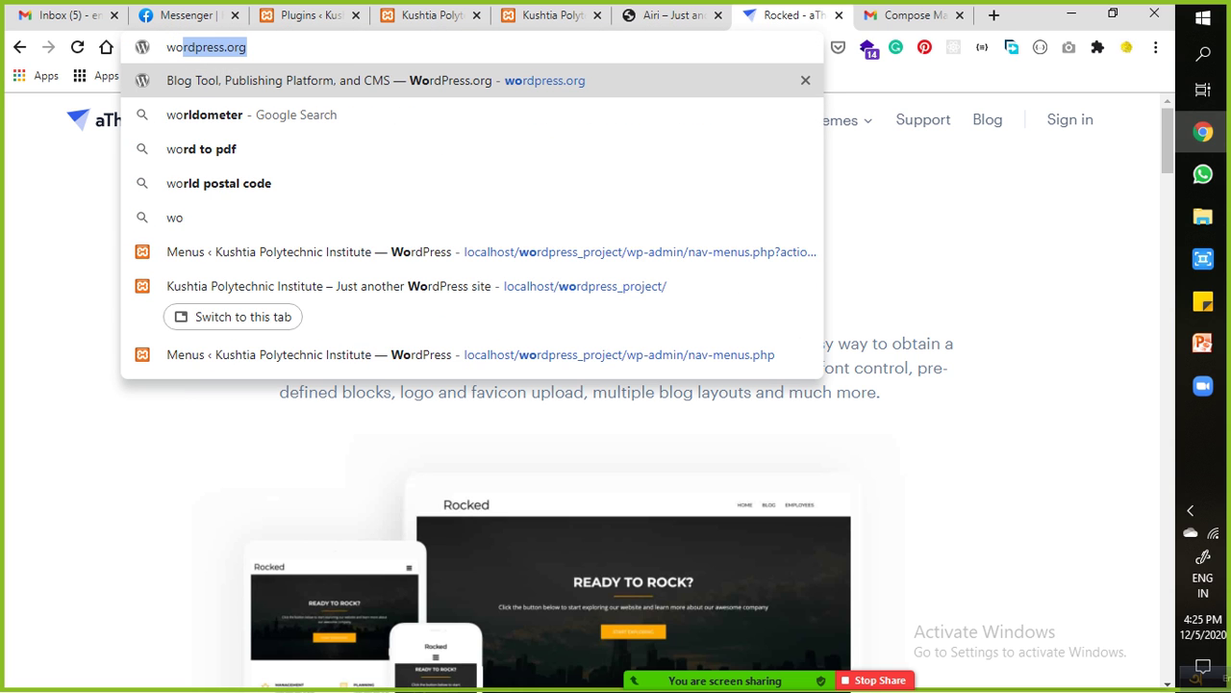
{"action": "key", "text": "Return"}
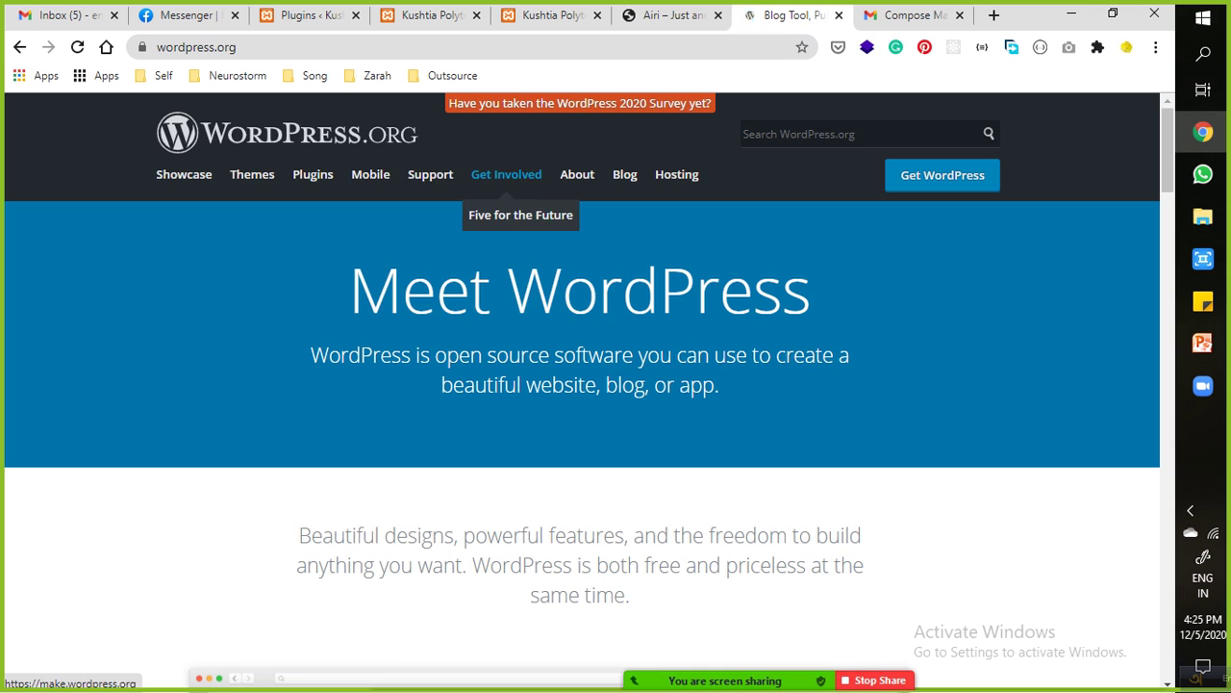
Open the WordPress.org theme directory and search it for "airi".
{"action": "left_click", "coordinate": [252, 174]}
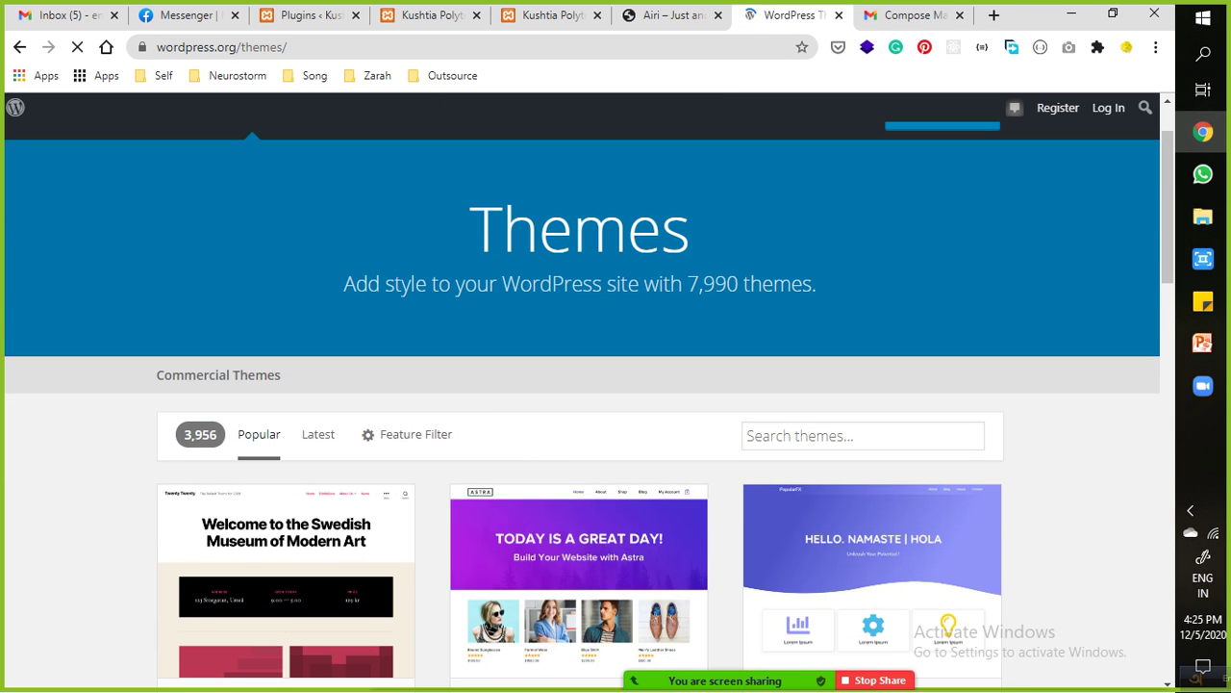
{"action": "left_click", "coordinate": [863, 435]}
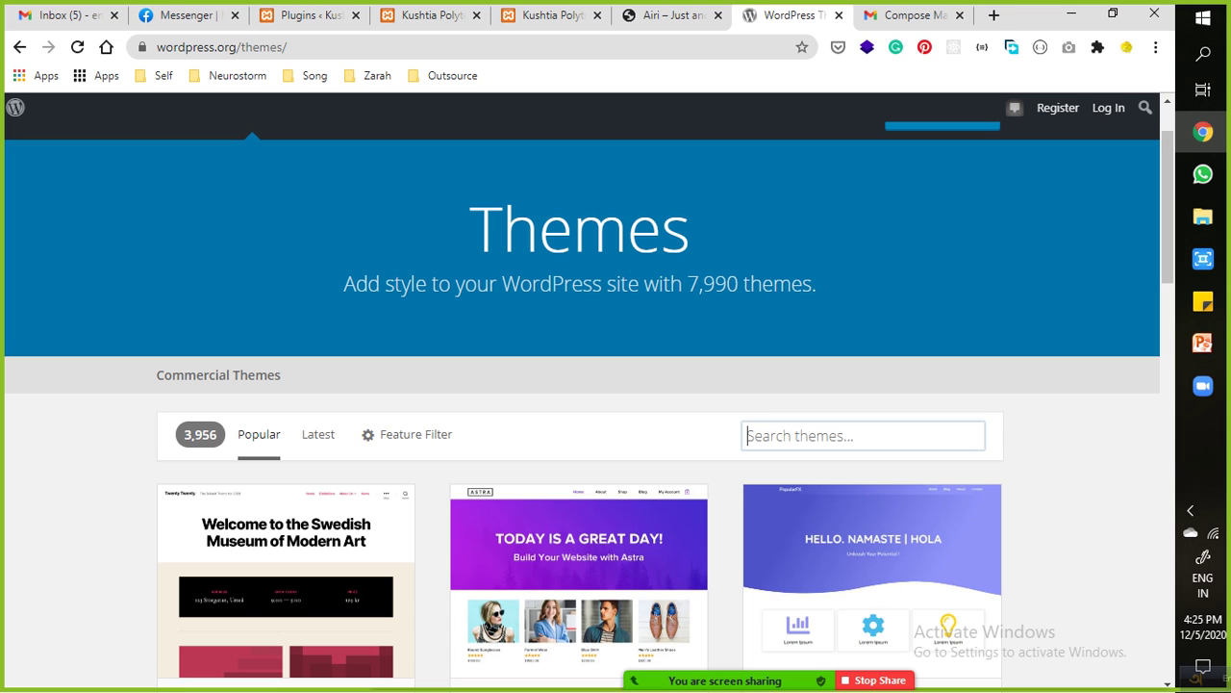
{"action": "type", "text": "air"}
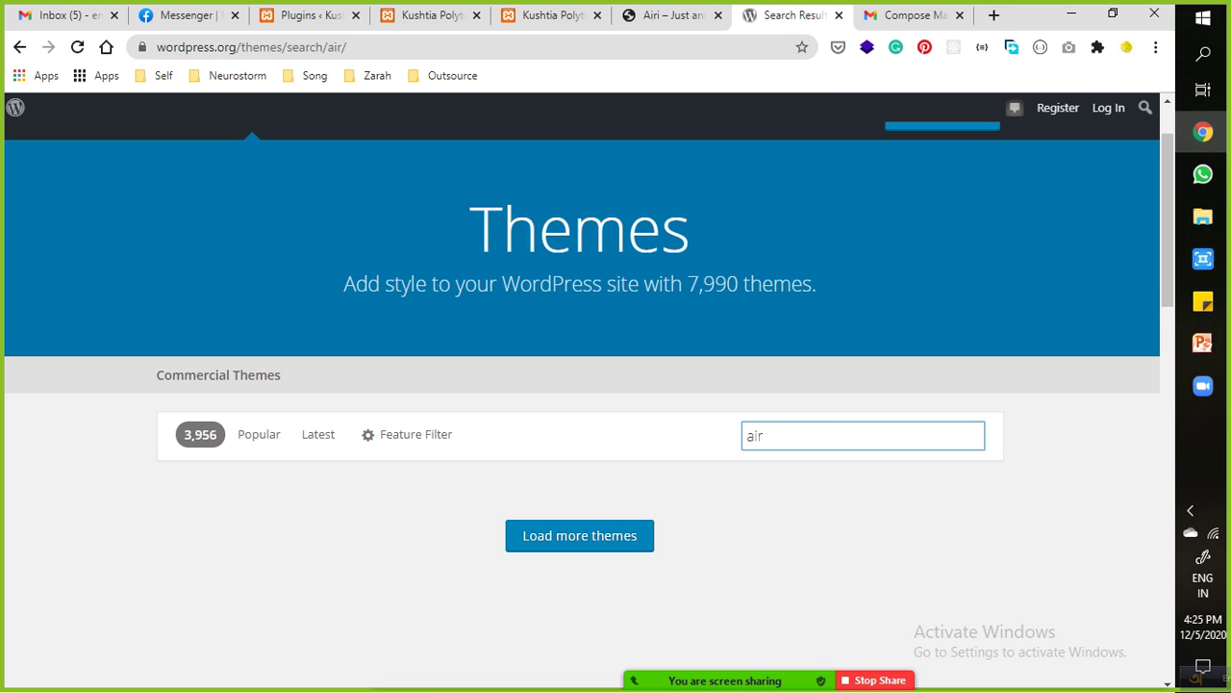
{"action": "type", "text": "i"}
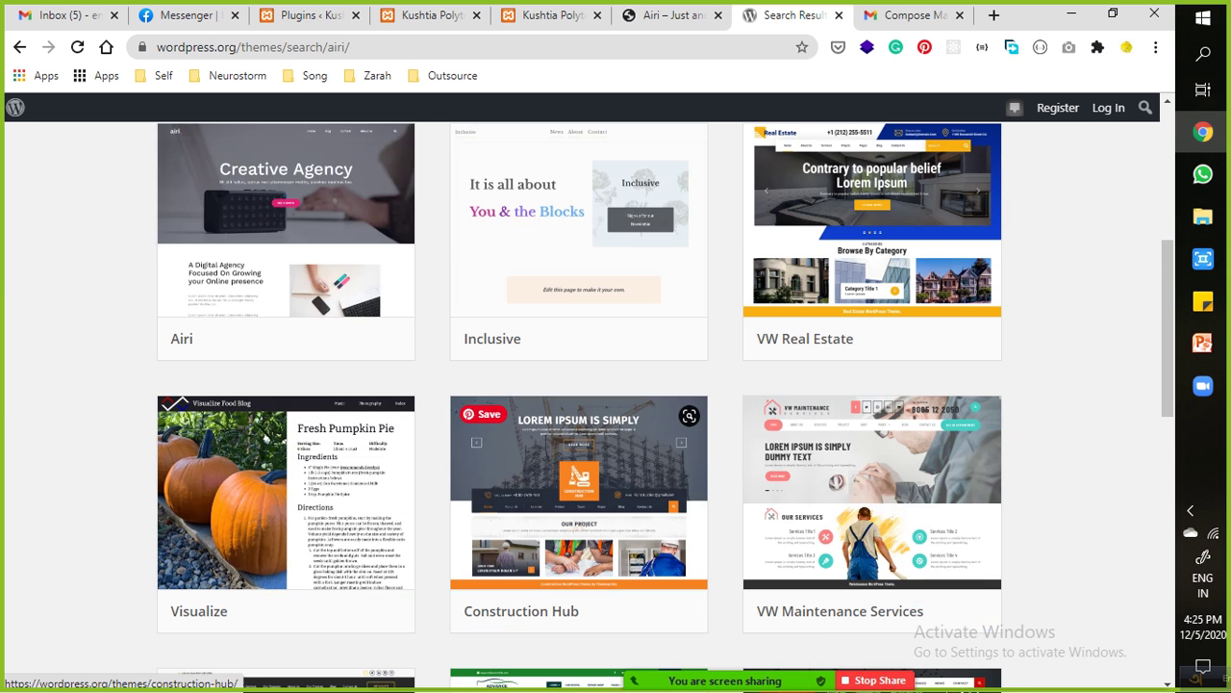
Open the Airi theme's details page and review its description, ratings, tags and download statistics.
{"action": "scroll", "coordinate": [577, 577], "scroll_direction": "down", "scroll_amount": 3}
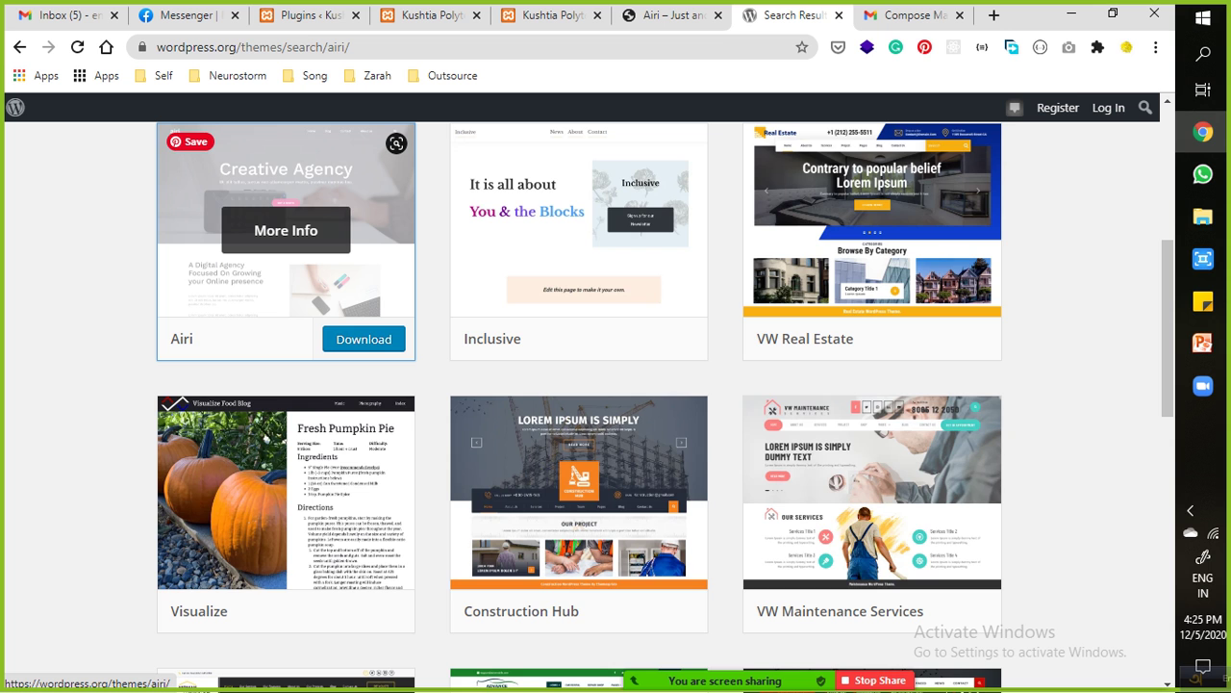
{"action": "left_click", "coordinate": [285, 229]}
{"action": "scroll", "coordinate": [285, 230], "scroll_direction": "down", "scroll_amount": 3}
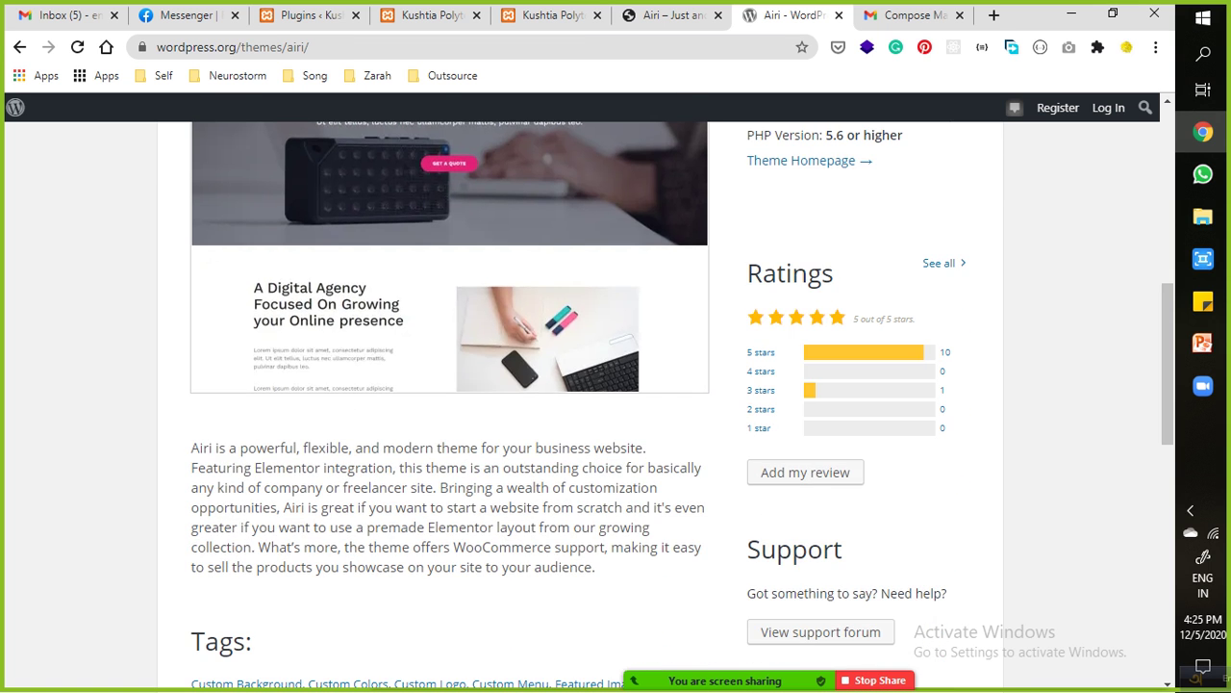
{"action": "scroll", "coordinate": [578, 384], "scroll_direction": "down", "scroll_amount": 10}
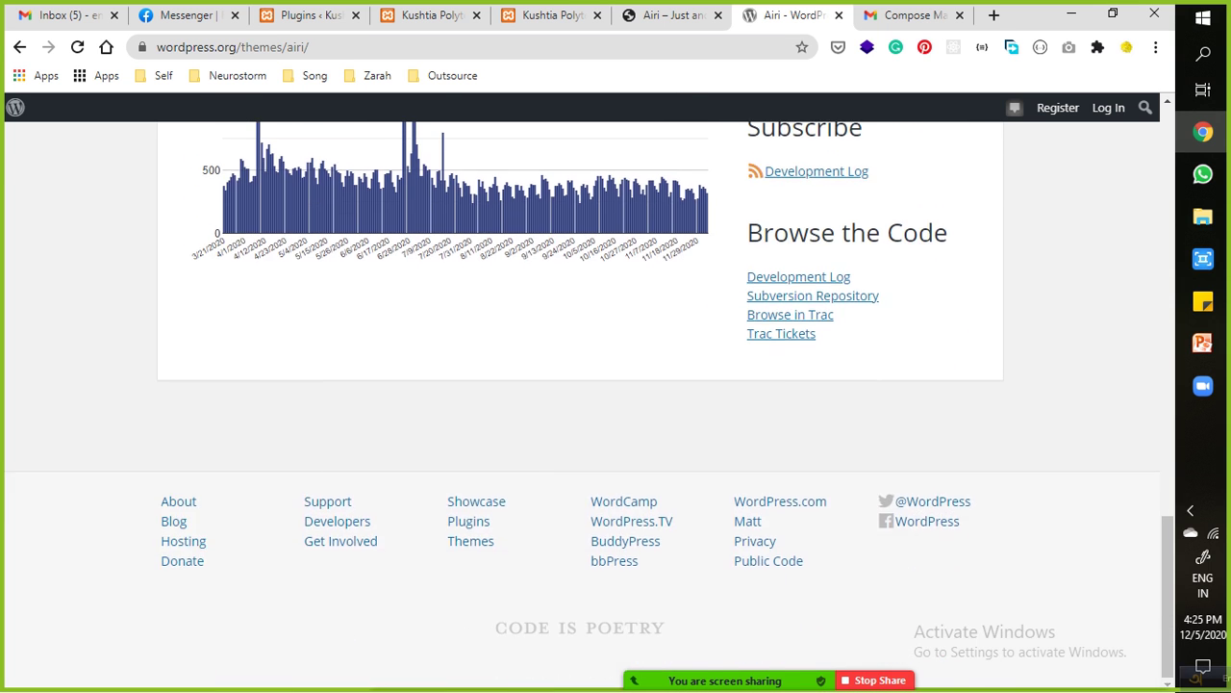
{"action": "scroll", "coordinate": [577, 385], "scroll_direction": "up", "scroll_amount": 10}
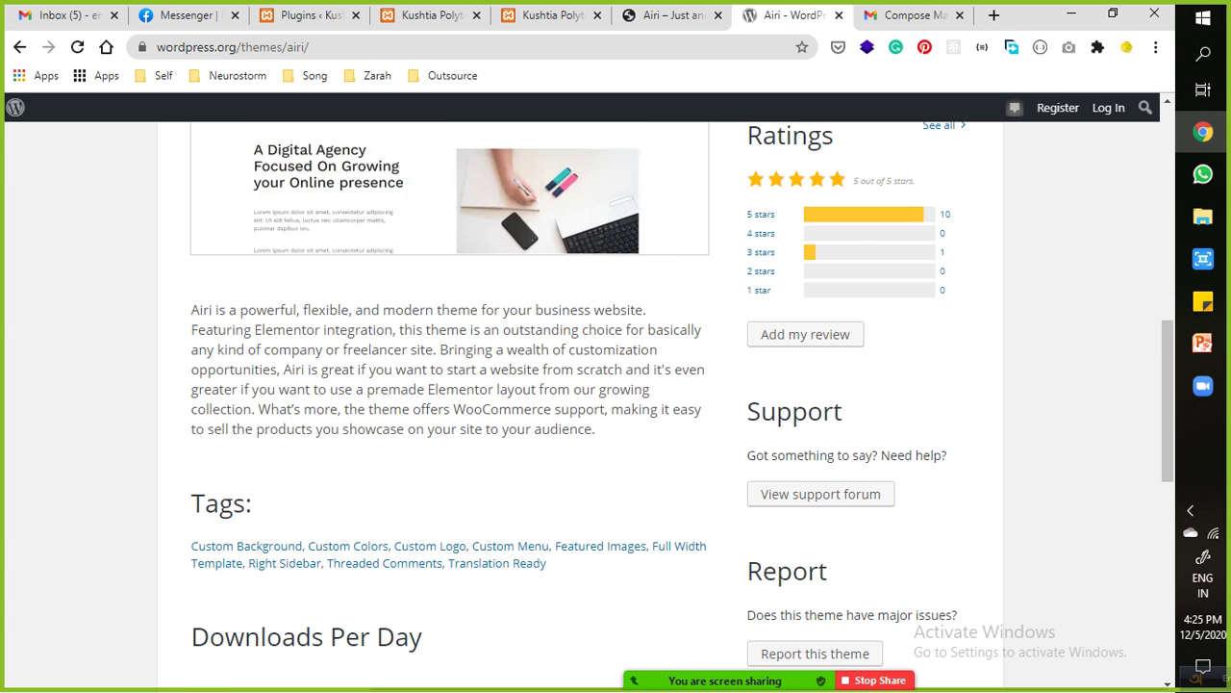
{"action": "scroll", "coordinate": [577, 385], "scroll_direction": "up", "scroll_amount": 3}
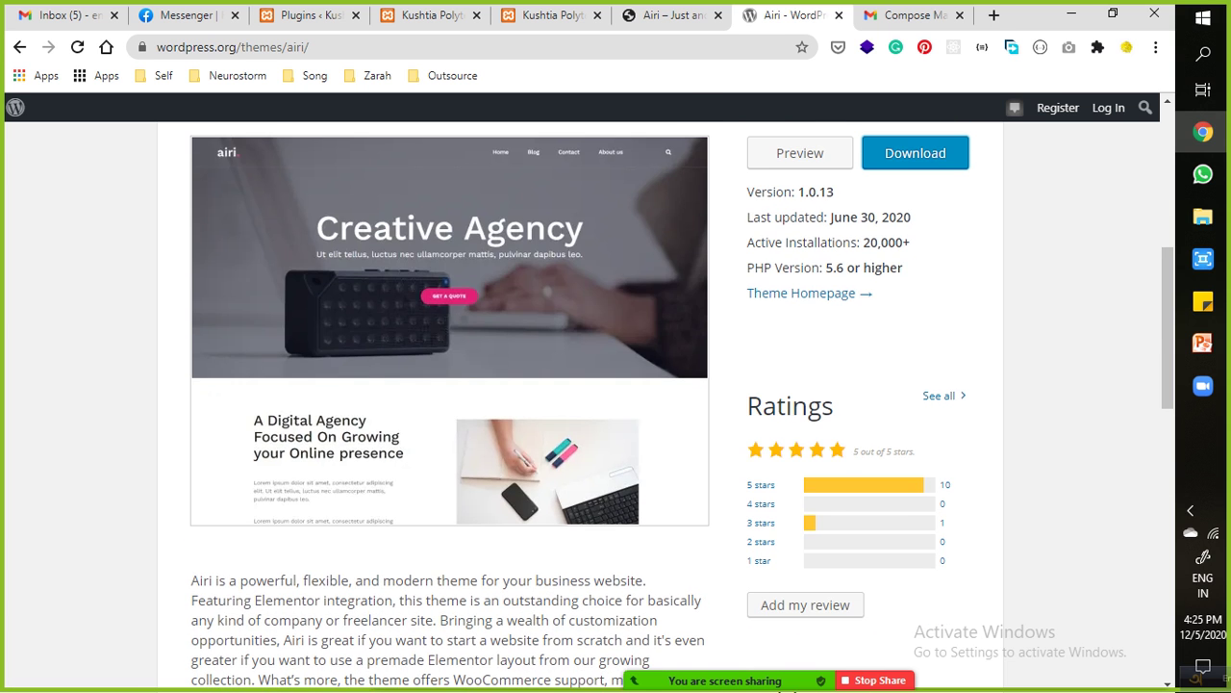
Open the Airi theme's preview on WordPress.org and look through its sample posts.
{"action": "scroll", "coordinate": [450, 257], "scroll_direction": "up", "scroll_amount": 2}
{"action": "left_click", "coordinate": [800, 332]}
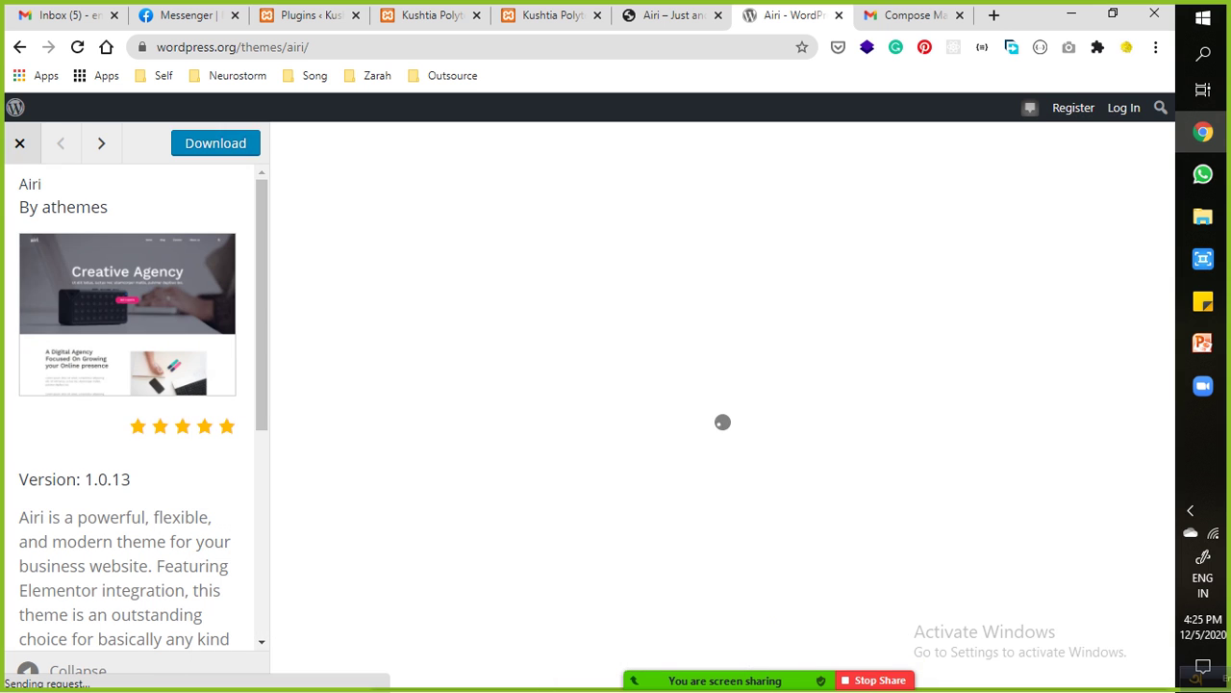
{"action": "scroll", "coordinate": [722, 421], "scroll_direction": "down", "scroll_amount": 3}
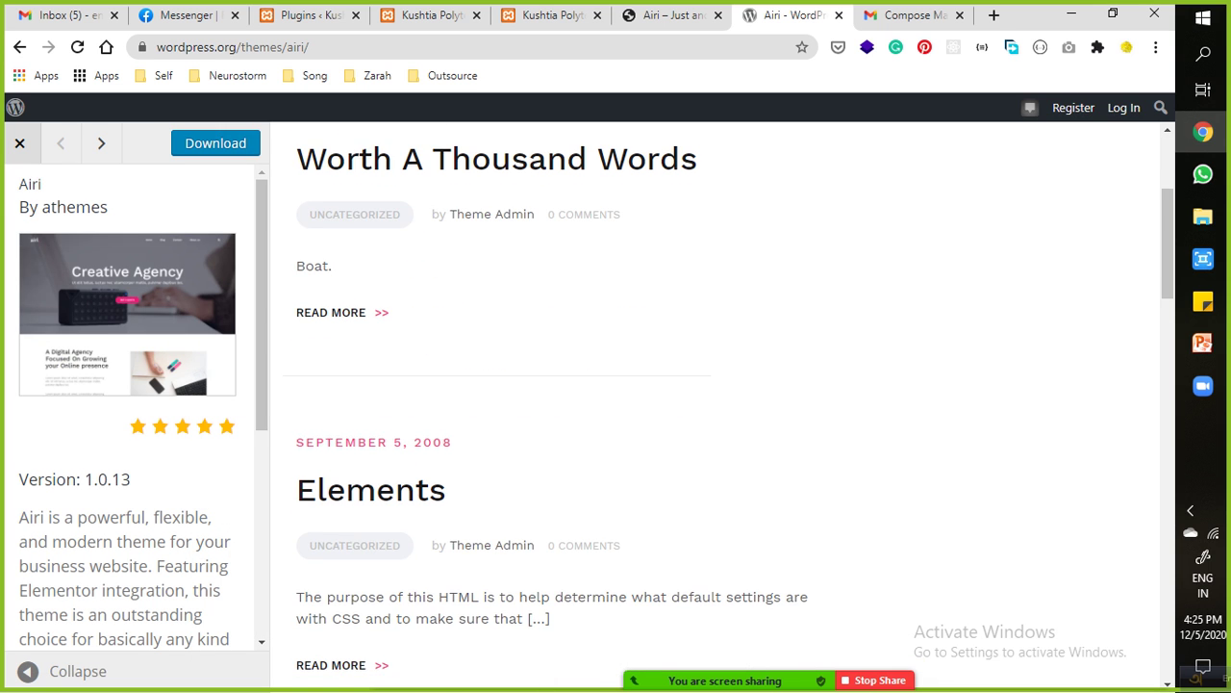
{"action": "scroll", "coordinate": [721, 414], "scroll_direction": "down", "scroll_amount": 2}
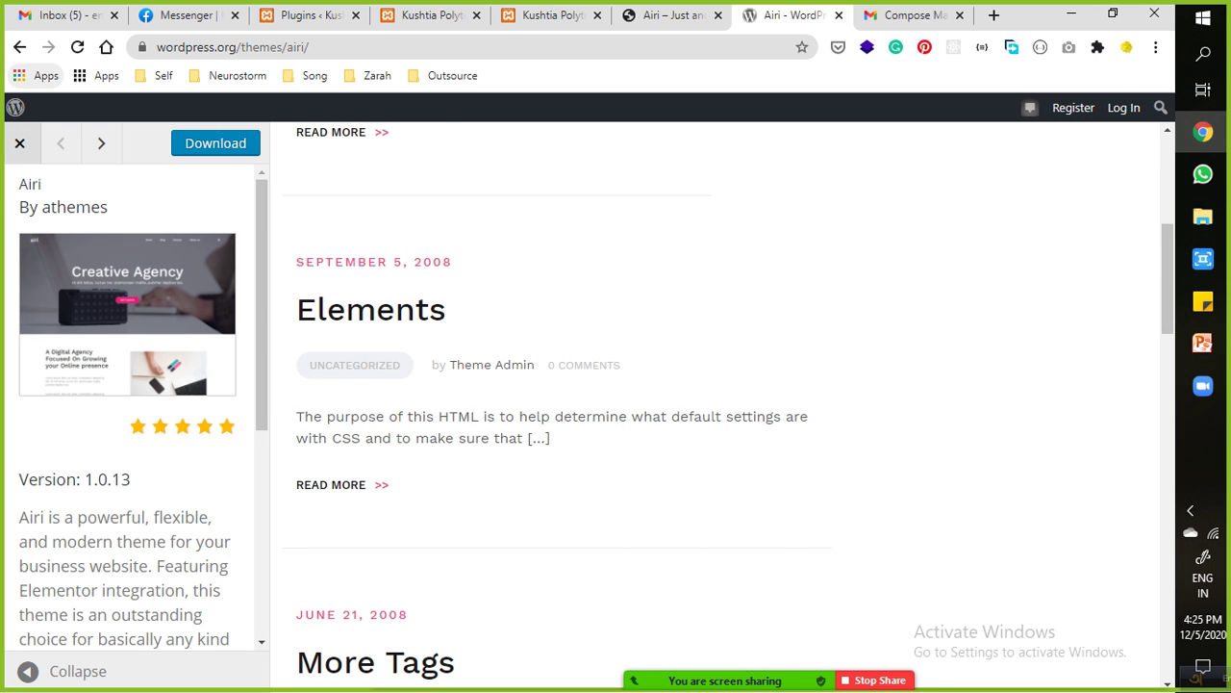
Leave the Airi preview and return to the WordPress.org home page.
{"action": "key", "text": "alt+Left"}
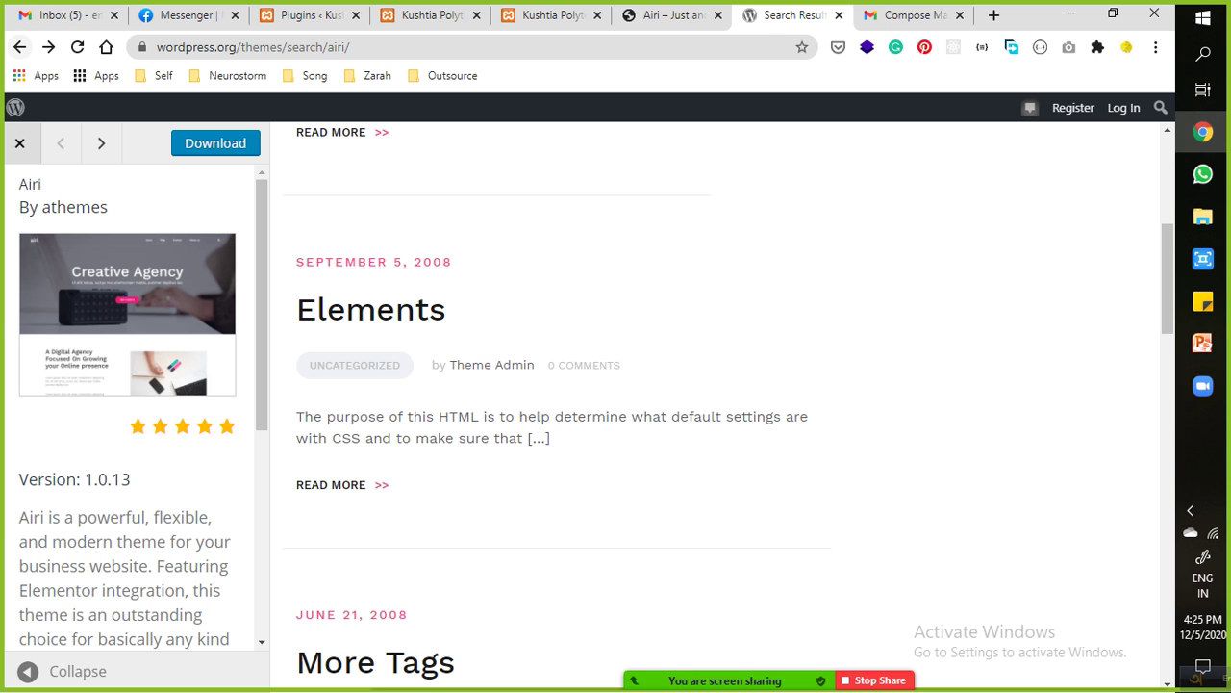
{"action": "left_click", "coordinate": [19, 46]}
{"action": "scroll", "coordinate": [582, 385], "scroll_direction": "up", "scroll_amount": 5}
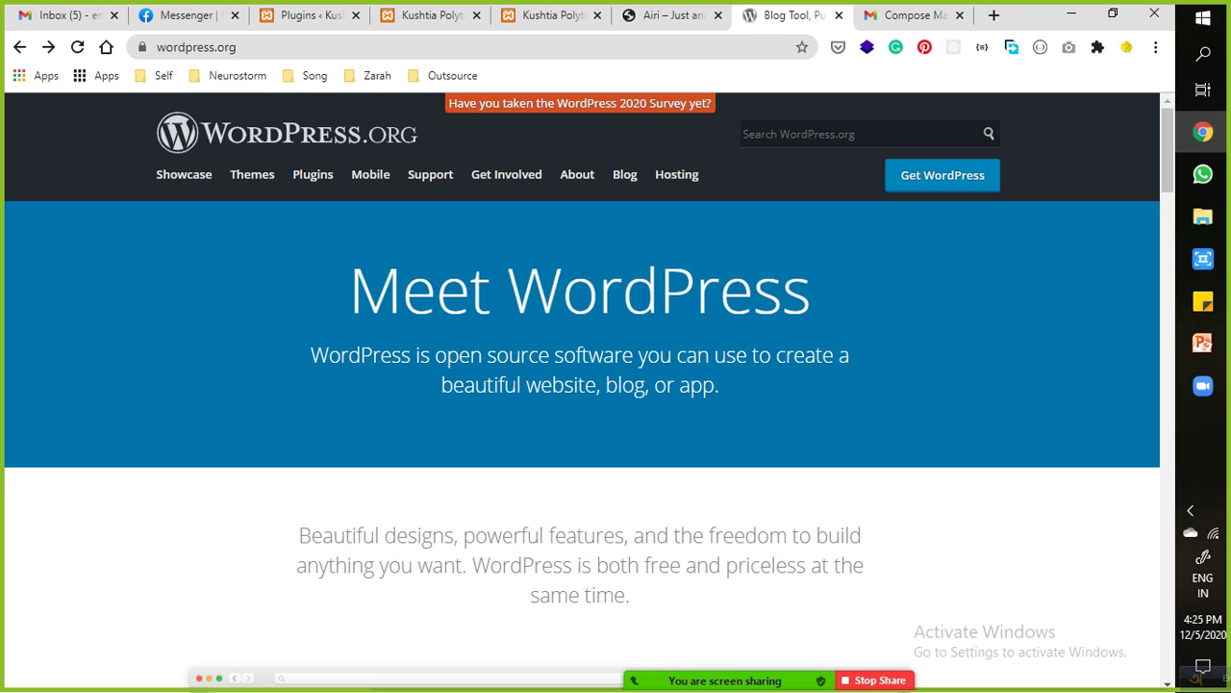
Reopen the theme directory from the WordPress.org home page and repeat the search for "airi".
{"action": "left_click", "coordinate": [252, 174]}
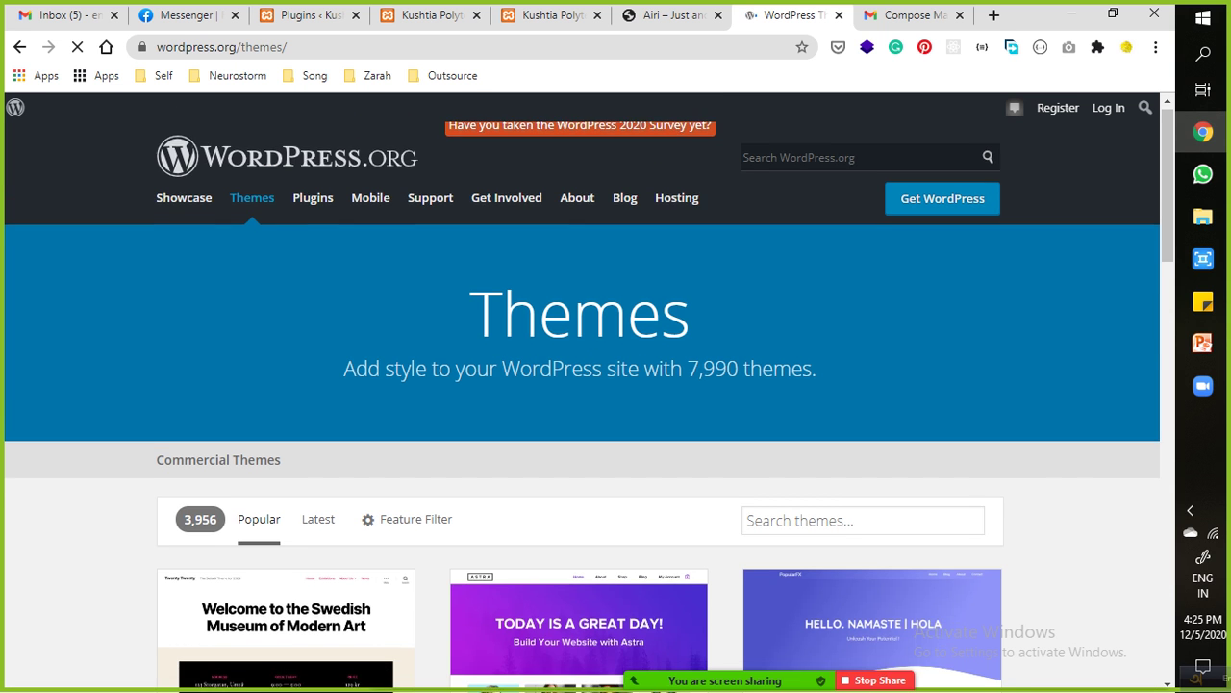
{"action": "scroll", "coordinate": [579, 413], "scroll_direction": "down", "scroll_amount": 4}
{"action": "scroll", "coordinate": [579, 411], "scroll_direction": "up", "scroll_amount": 2}
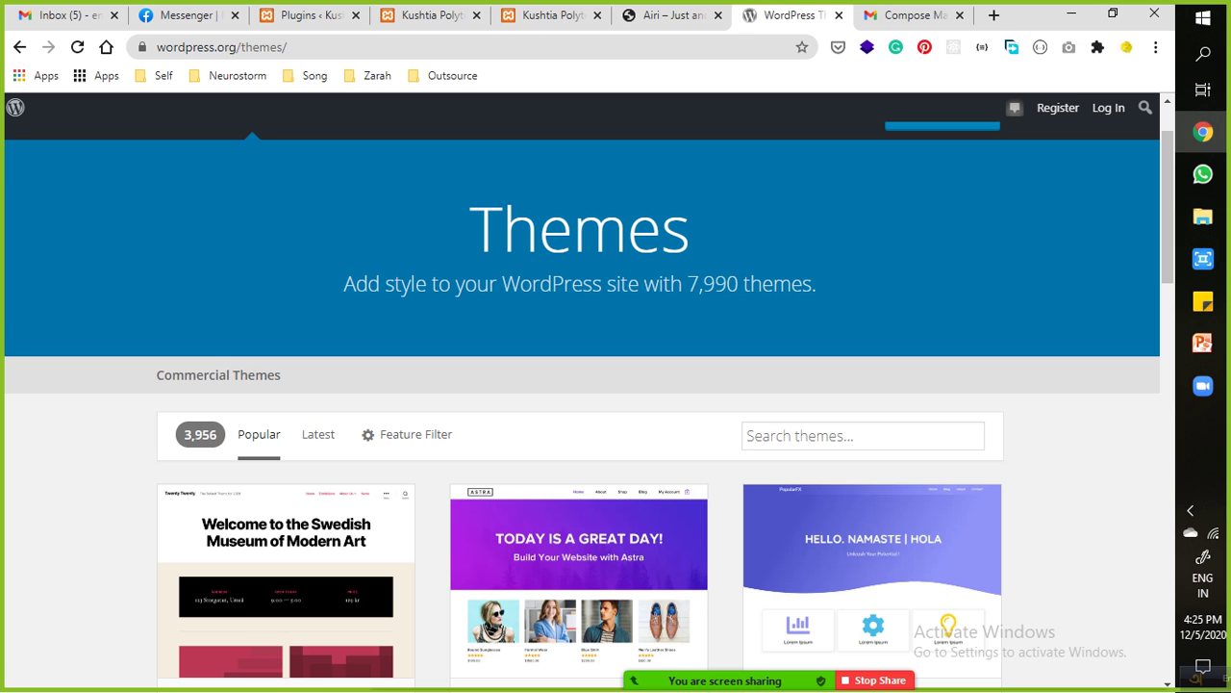
{"action": "left_click", "coordinate": [827, 435]}
{"action": "type", "text": "a"}
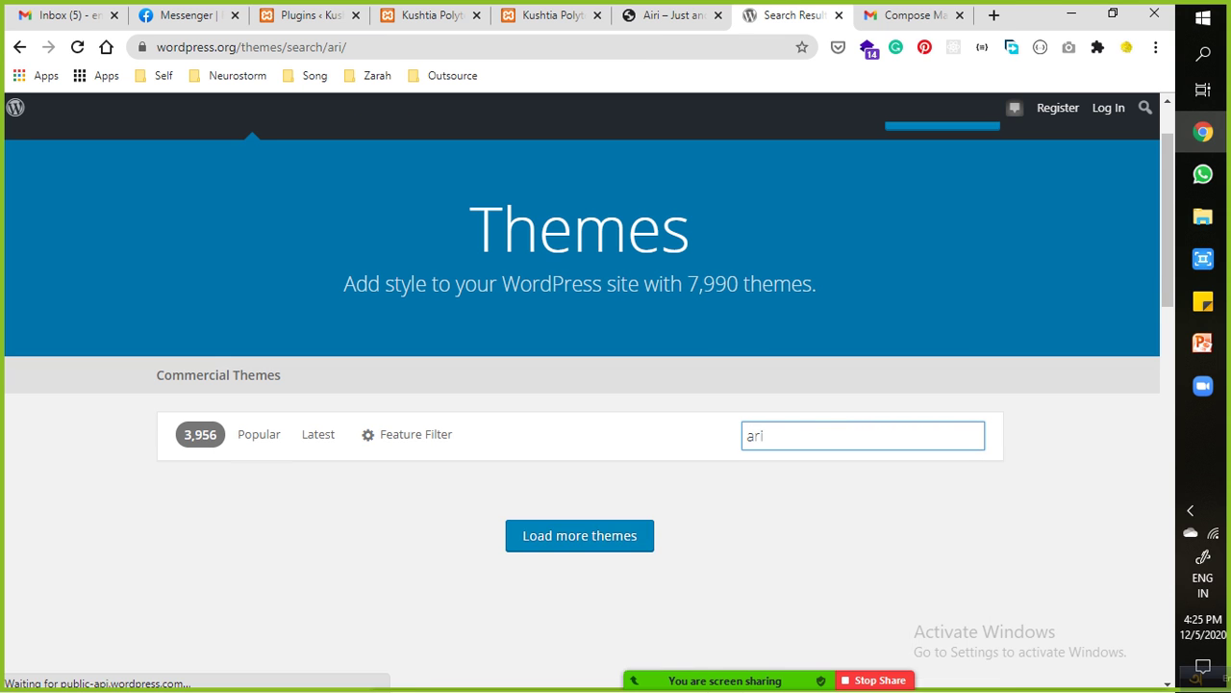
{"action": "type", "text": "iri"}
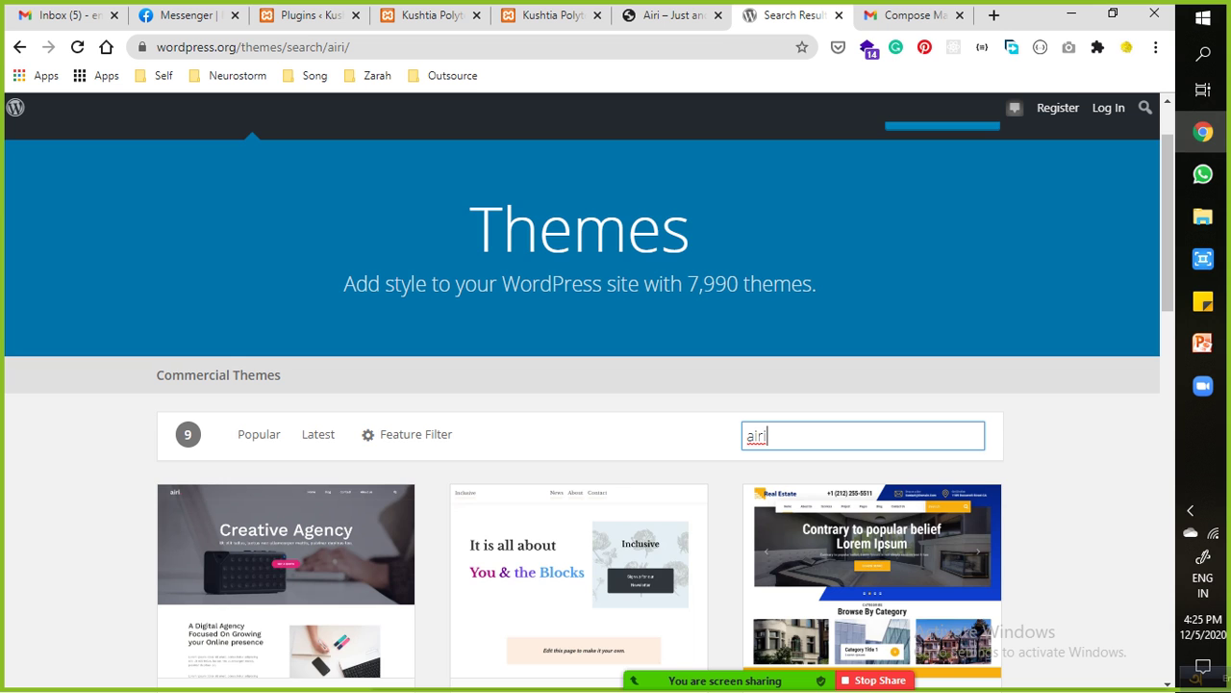
Open Airi's details from the repeated search and examine its preview with the information sidebar collapsed, down to the "Hello world!" post.
{"action": "scroll", "coordinate": [577, 404], "scroll_direction": "down", "scroll_amount": 2}
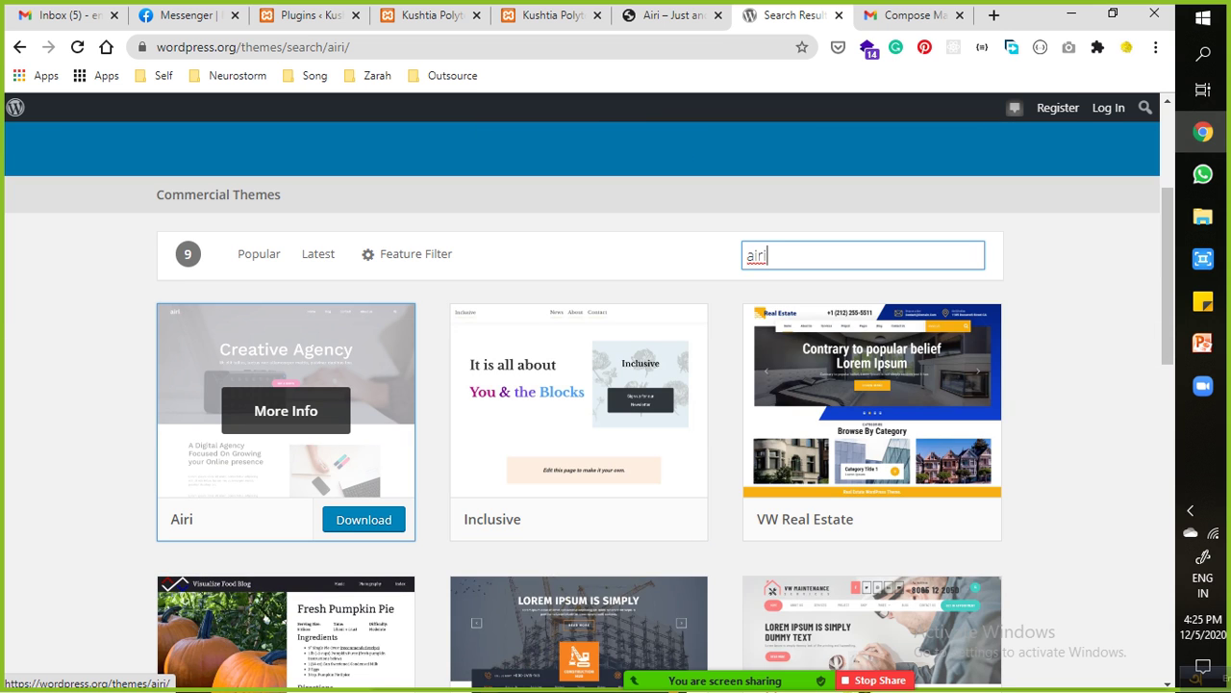
{"action": "left_click", "coordinate": [286, 411]}
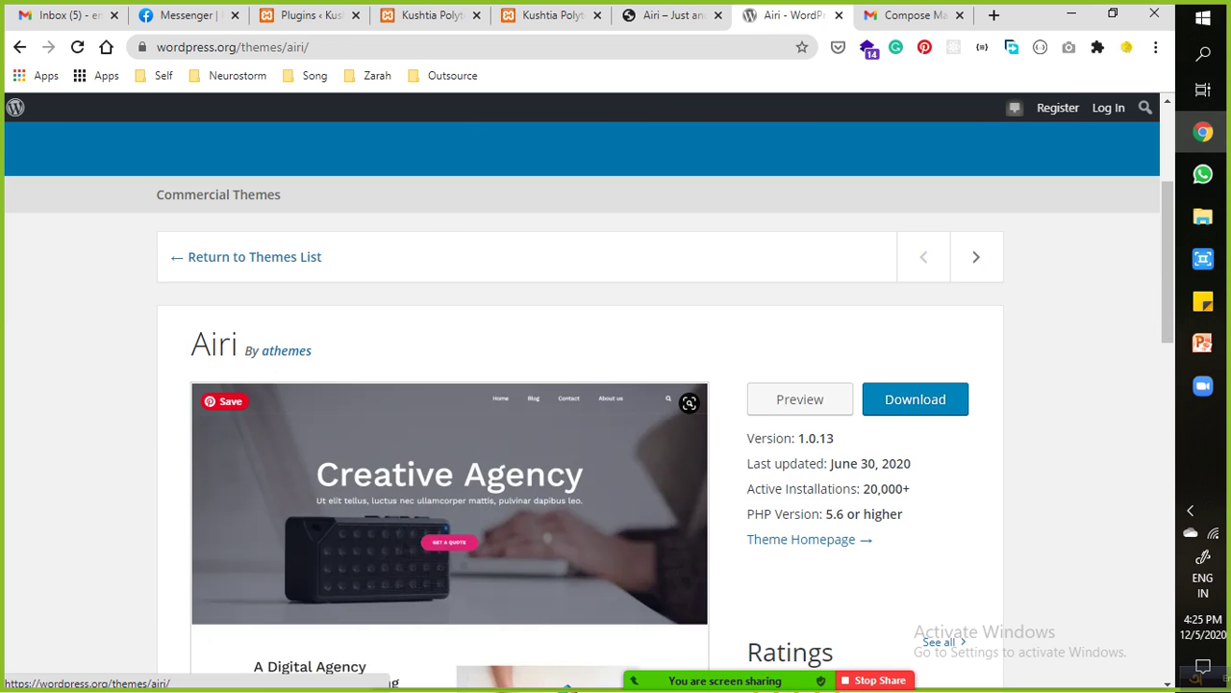
{"action": "scroll", "coordinate": [285, 410], "scroll_direction": "down", "scroll_amount": 1}
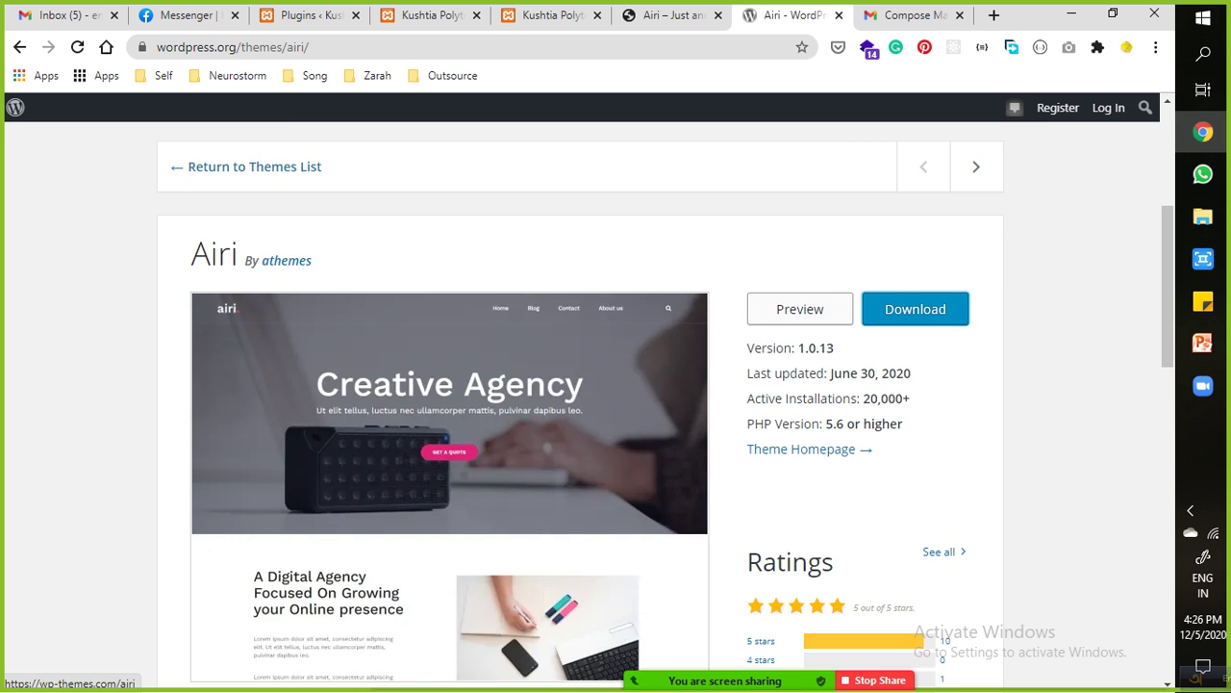
{"action": "left_click", "coordinate": [799, 309]}
{"action": "scroll", "coordinate": [577, 404], "scroll_direction": "down", "scroll_amount": 10}
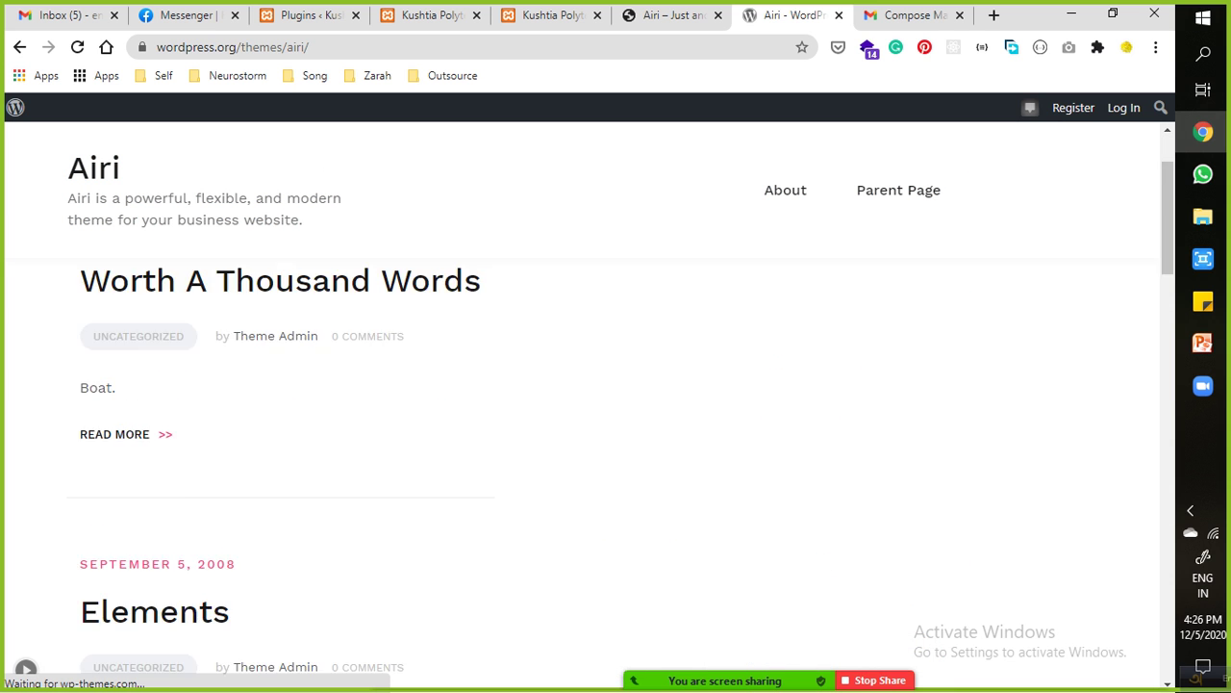
{"action": "scroll", "coordinate": [577, 404], "scroll_direction": "down", "scroll_amount": 5}
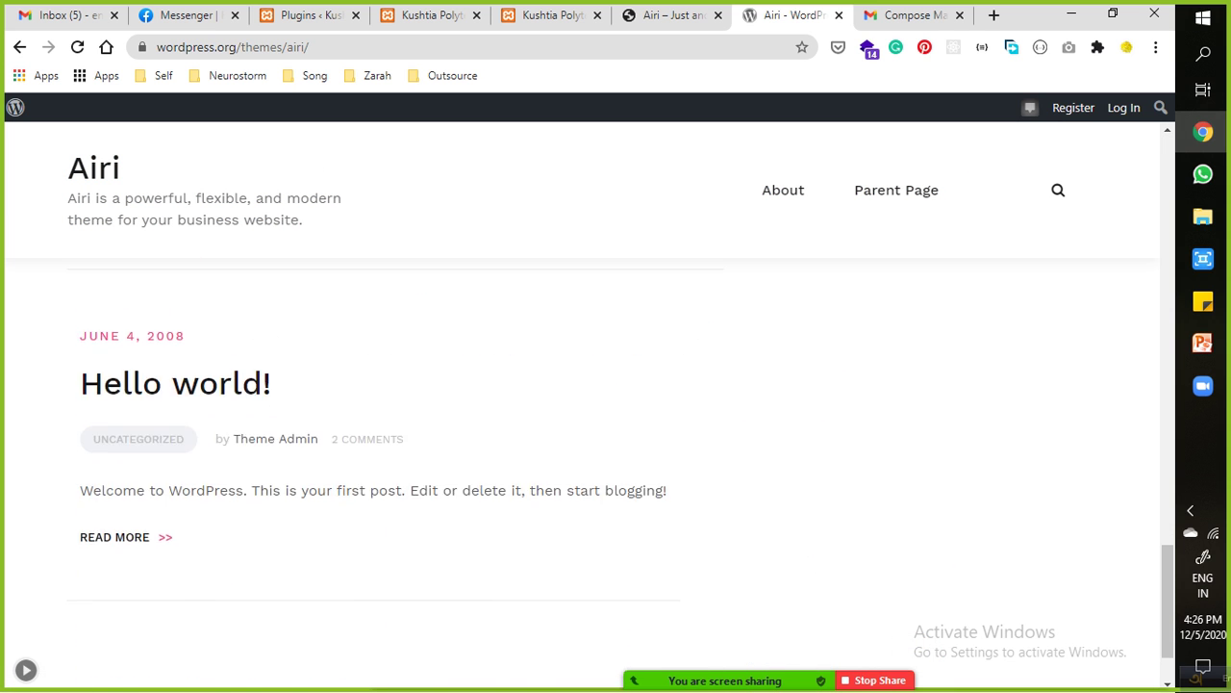
Switch from the WordPress.org preview to the local site's dashboard and open its Themes page.
{"action": "left_click", "coordinate": [433, 14]}
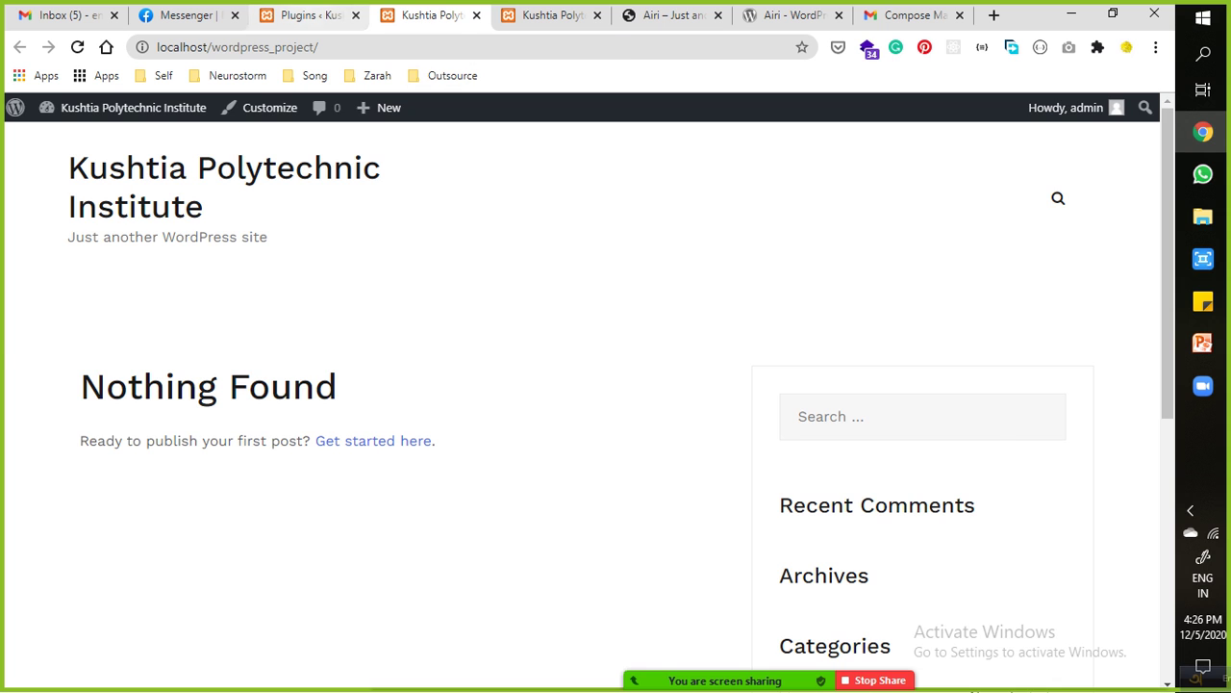
{"action": "left_click", "coordinate": [306, 14]}
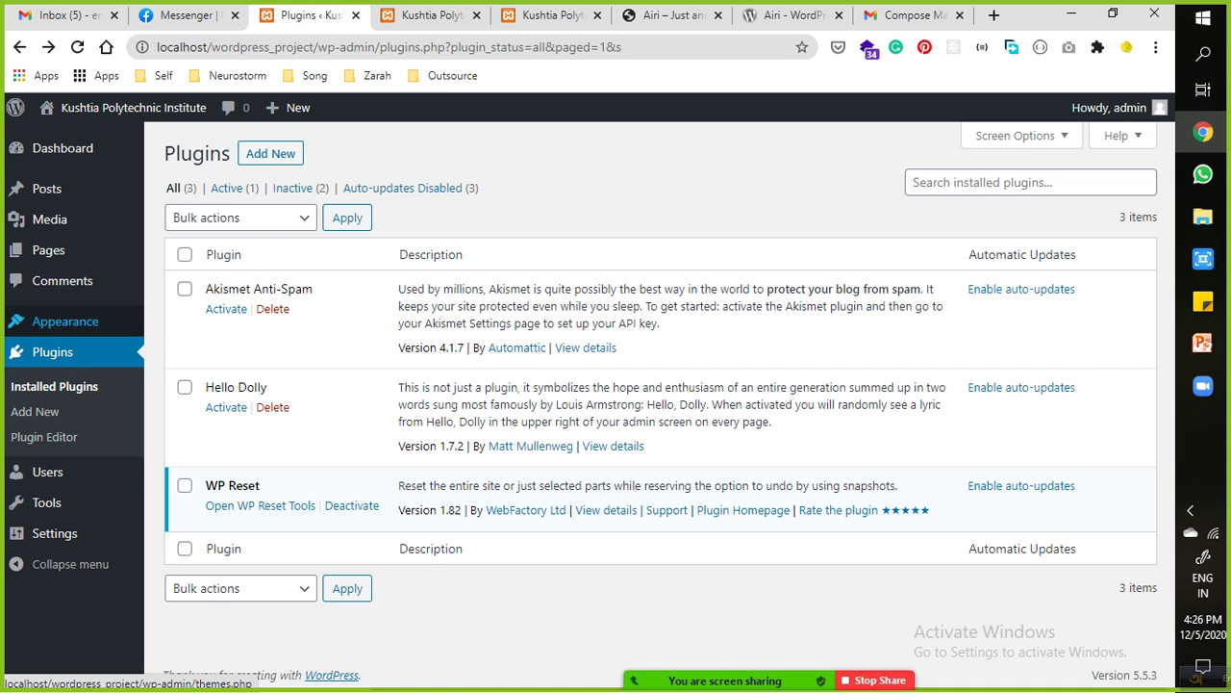
{"action": "mouse_move", "coordinate": [64, 320]}
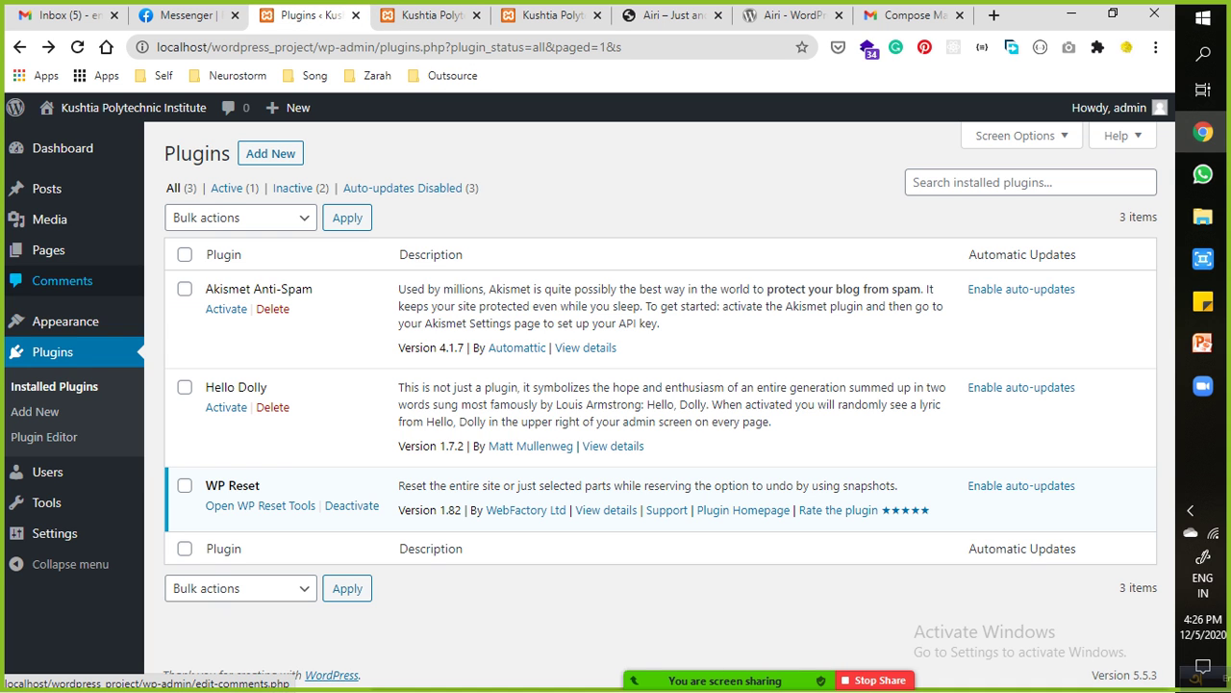
{"action": "left_click", "coordinate": [64, 320]}
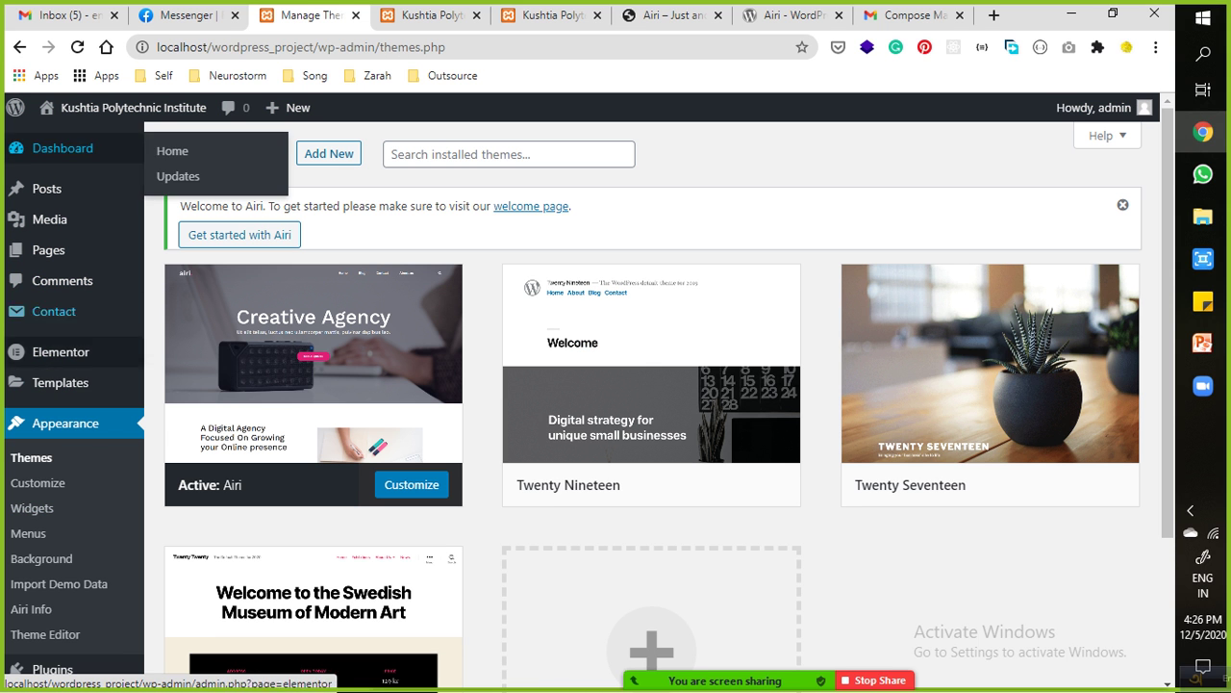
Reload the Themes page and look through the installed themes and the Appearance options added by Airi.
{"action": "mouse_move", "coordinate": [15, 107]}
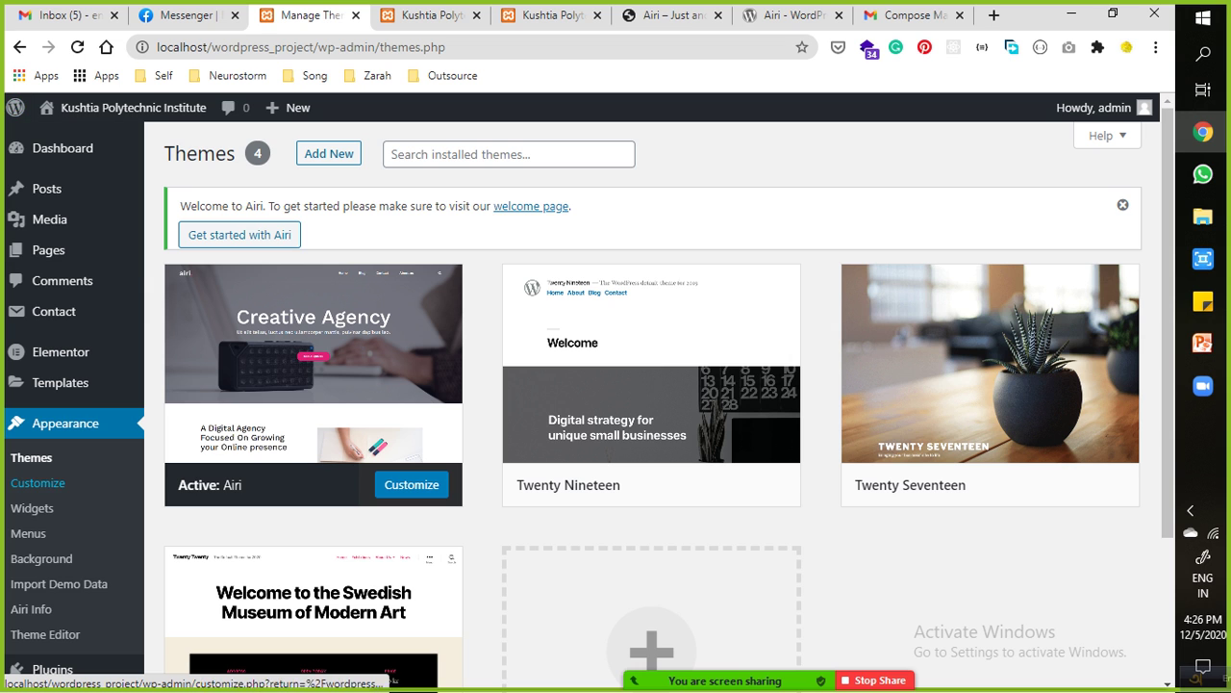
{"action": "left_click", "coordinate": [37, 482]}
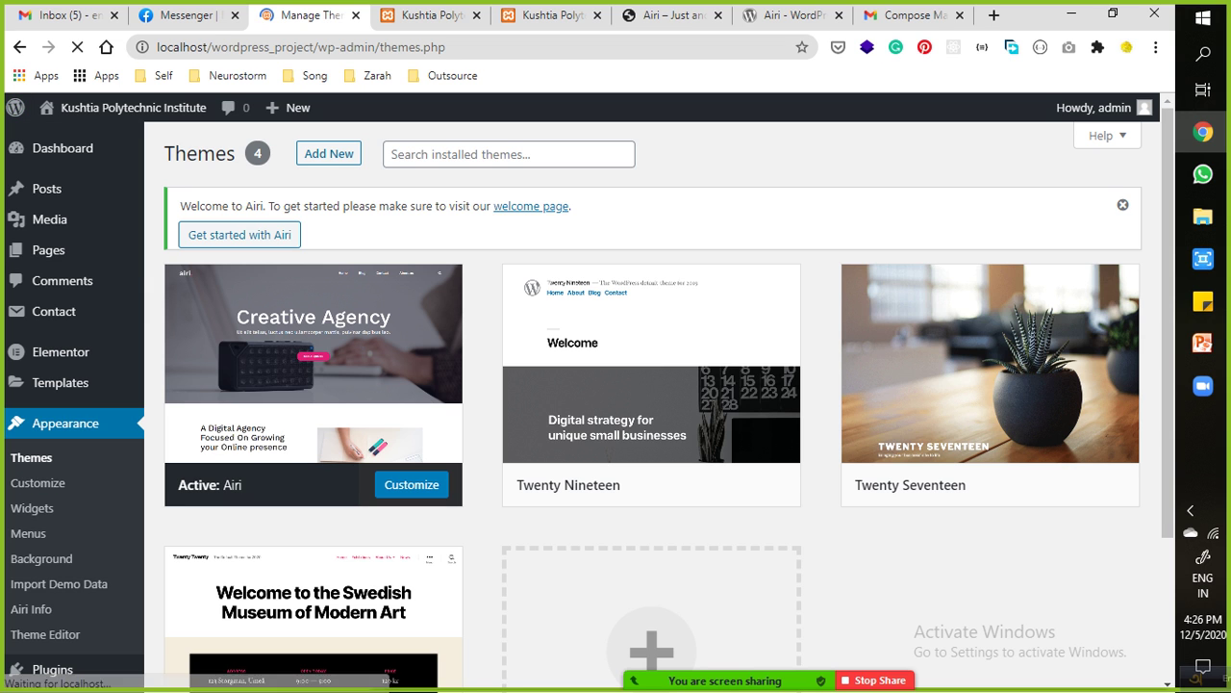
{"action": "scroll", "coordinate": [39, 424], "scroll_direction": "down", "scroll_amount": 2}
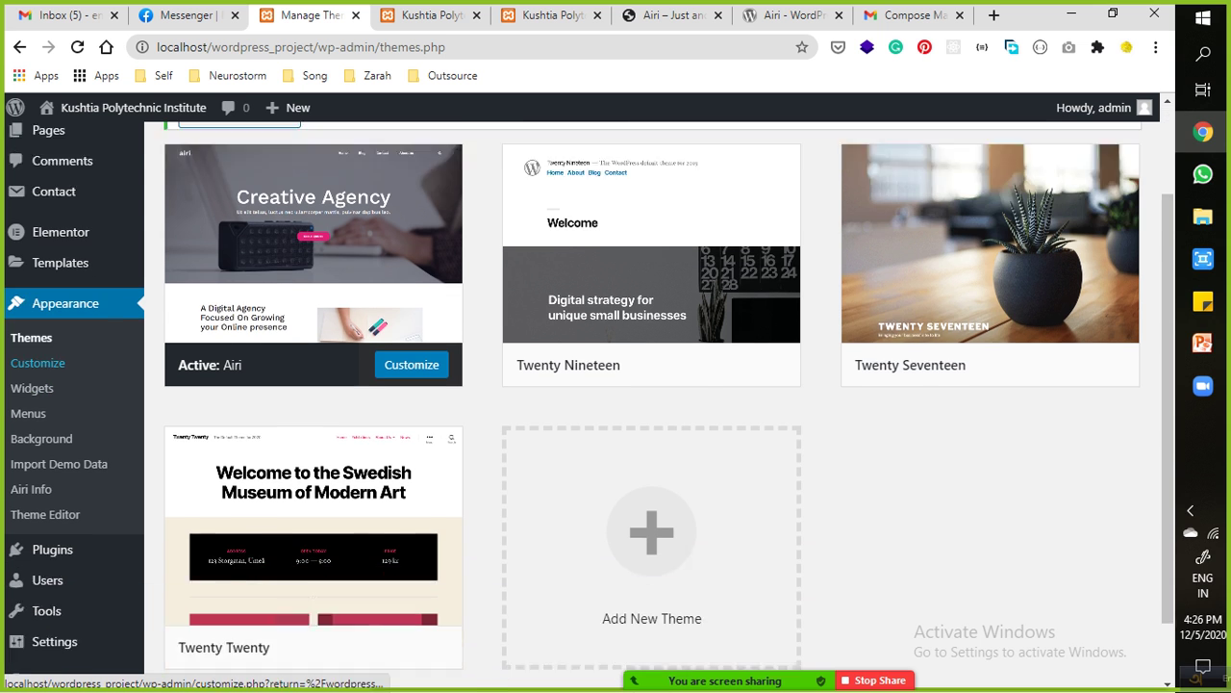
{"action": "left_click", "coordinate": [31, 414]}
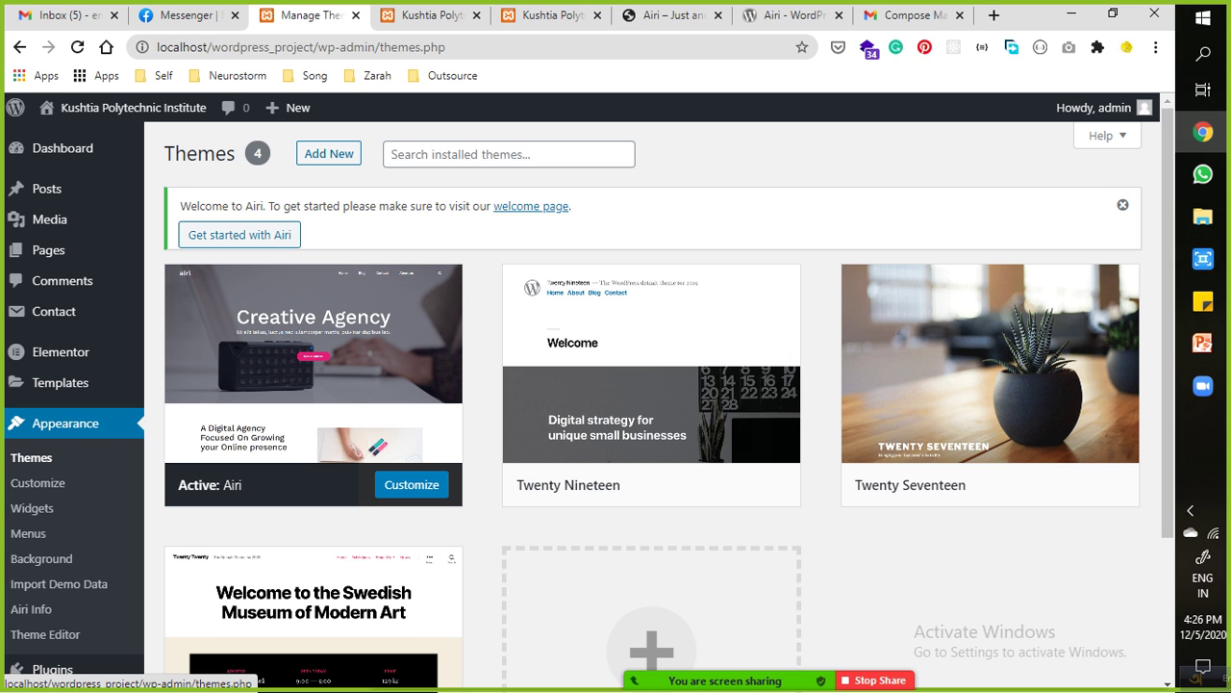
{"action": "left_click", "coordinate": [31, 457]}
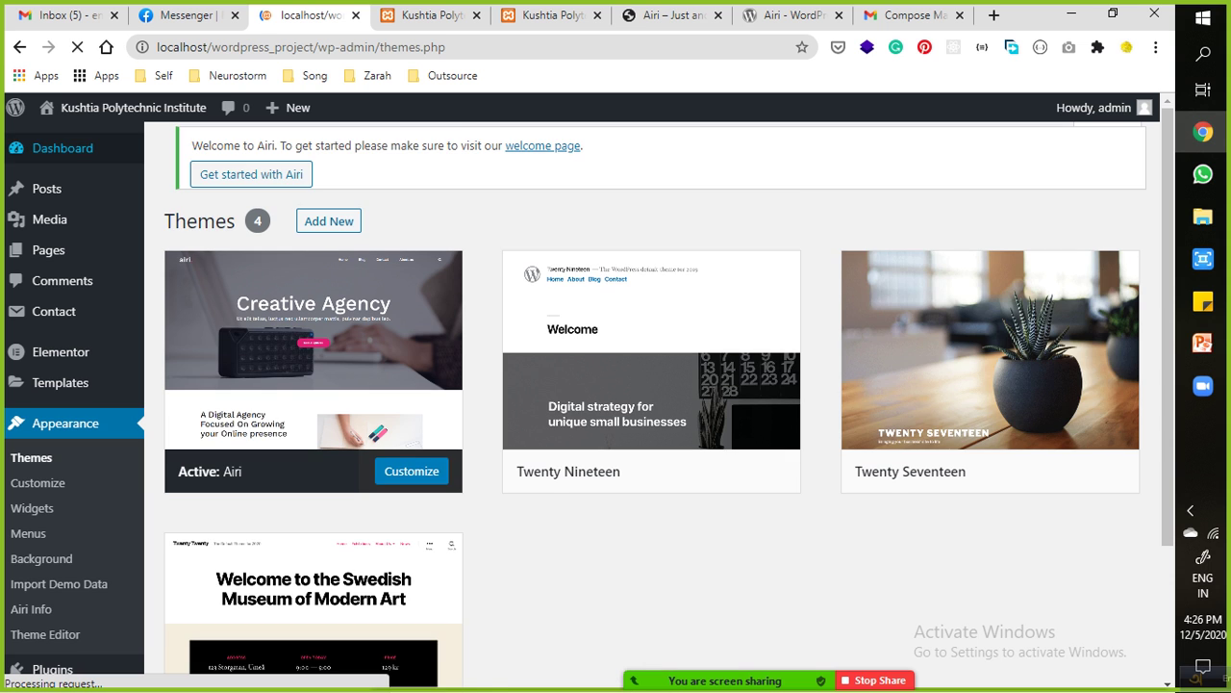
{"action": "scroll", "coordinate": [654, 404], "scroll_direction": "down", "scroll_amount": 2}
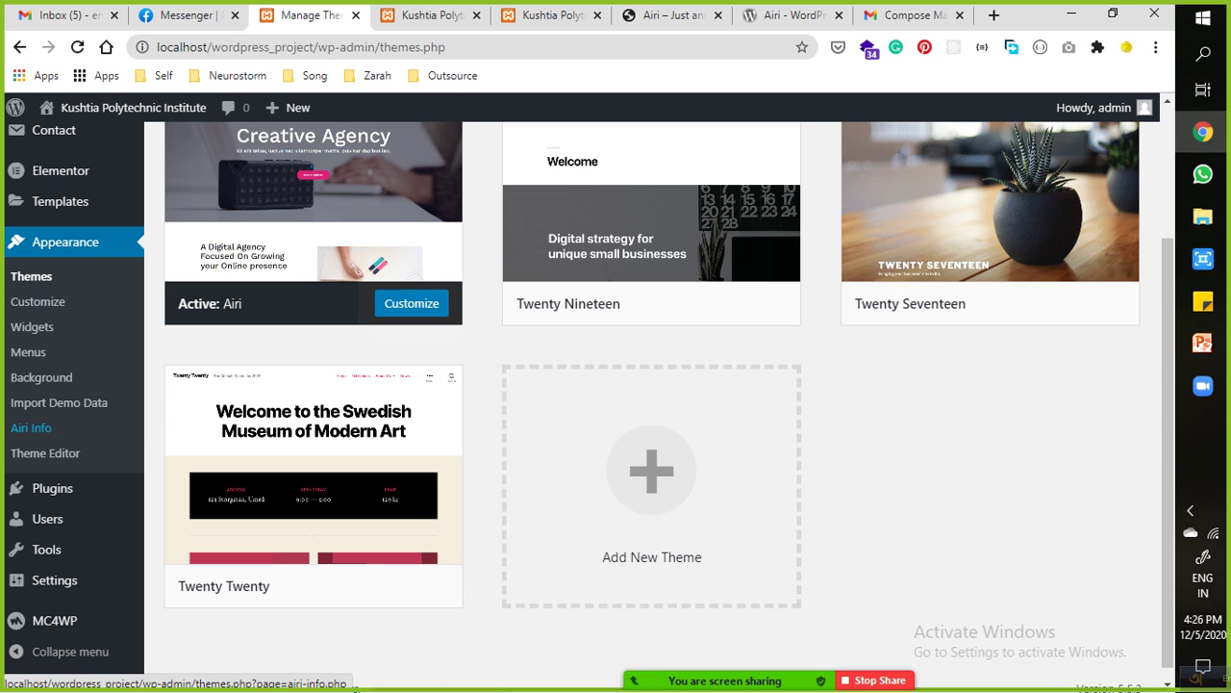
{"action": "left_click", "coordinate": [32, 276]}
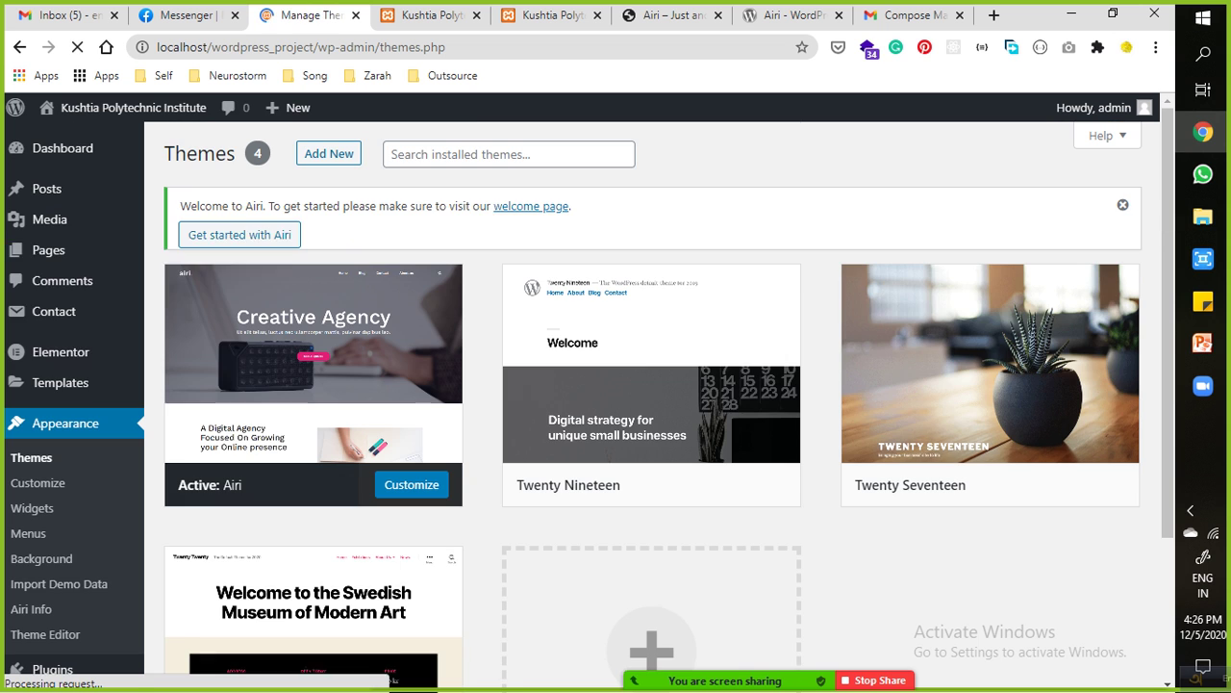
{"action": "scroll", "coordinate": [38, 302], "scroll_direction": "down", "scroll_amount": 2}
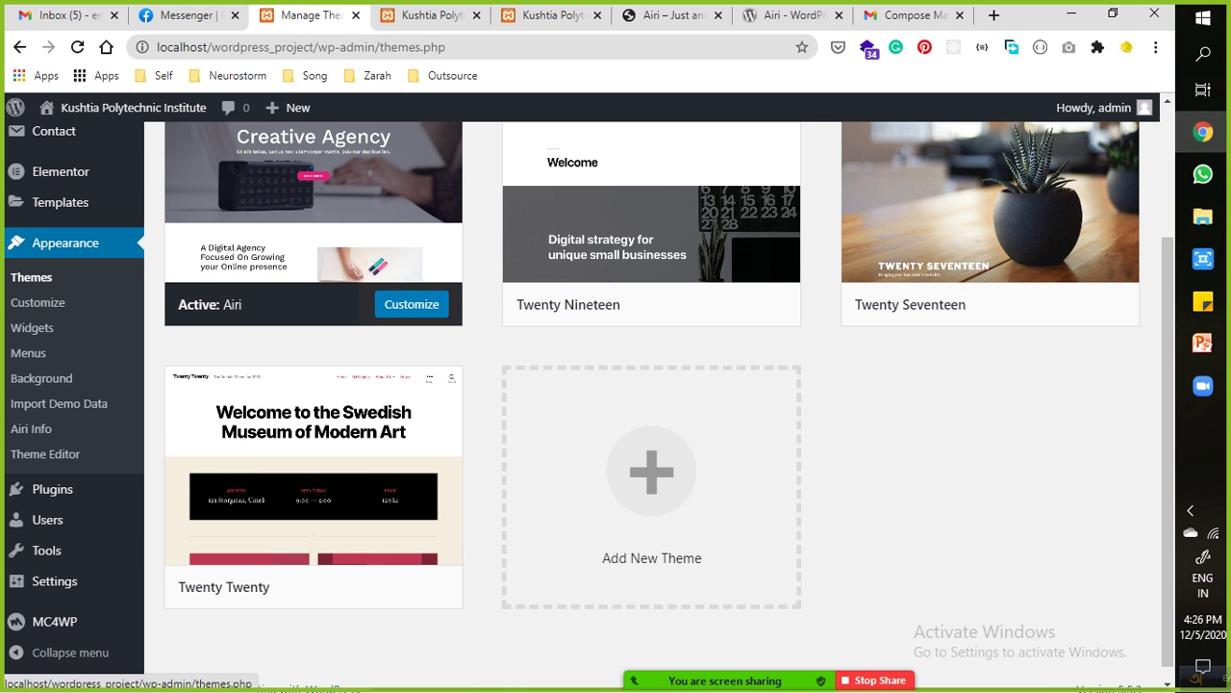
{"action": "mouse_move", "coordinate": [53, 131]}
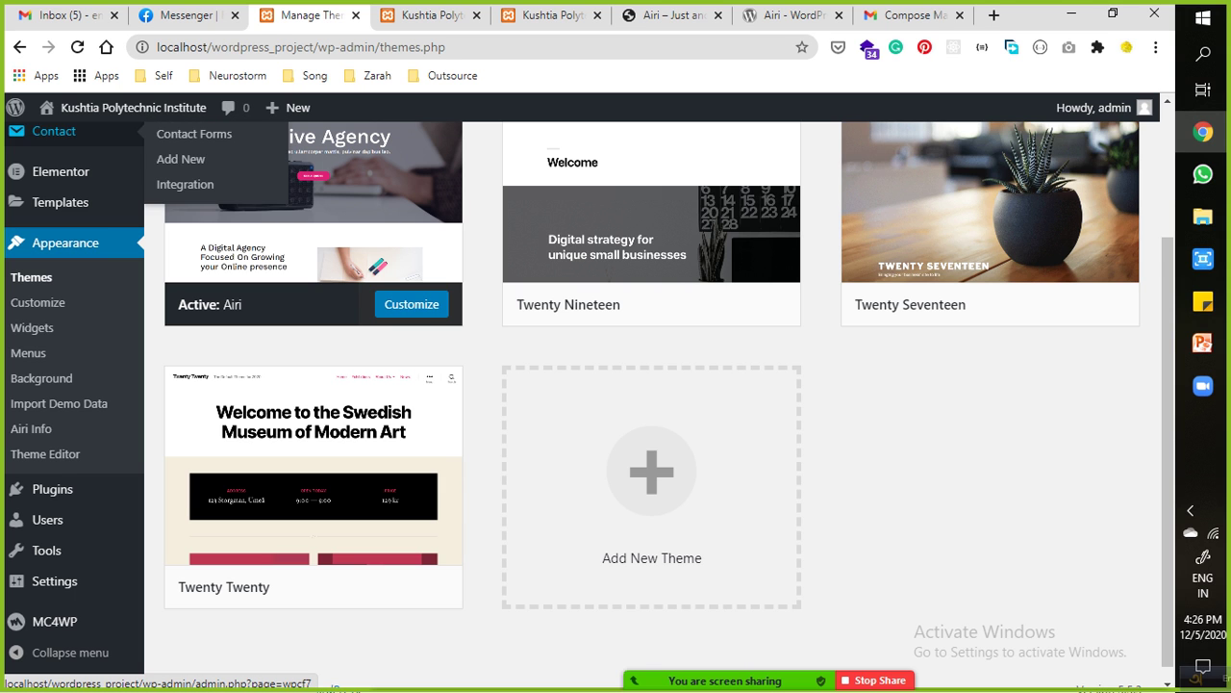
{"action": "left_click", "coordinate": [71, 43]}
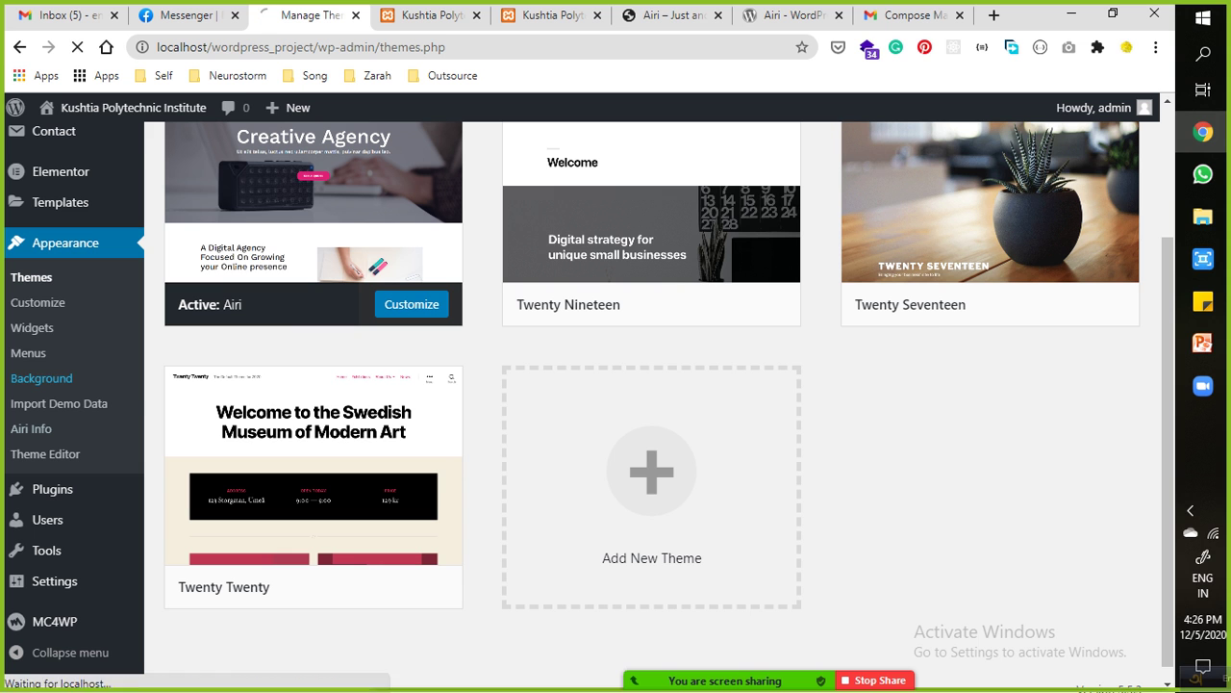
{"action": "left_click", "coordinate": [61, 171]}
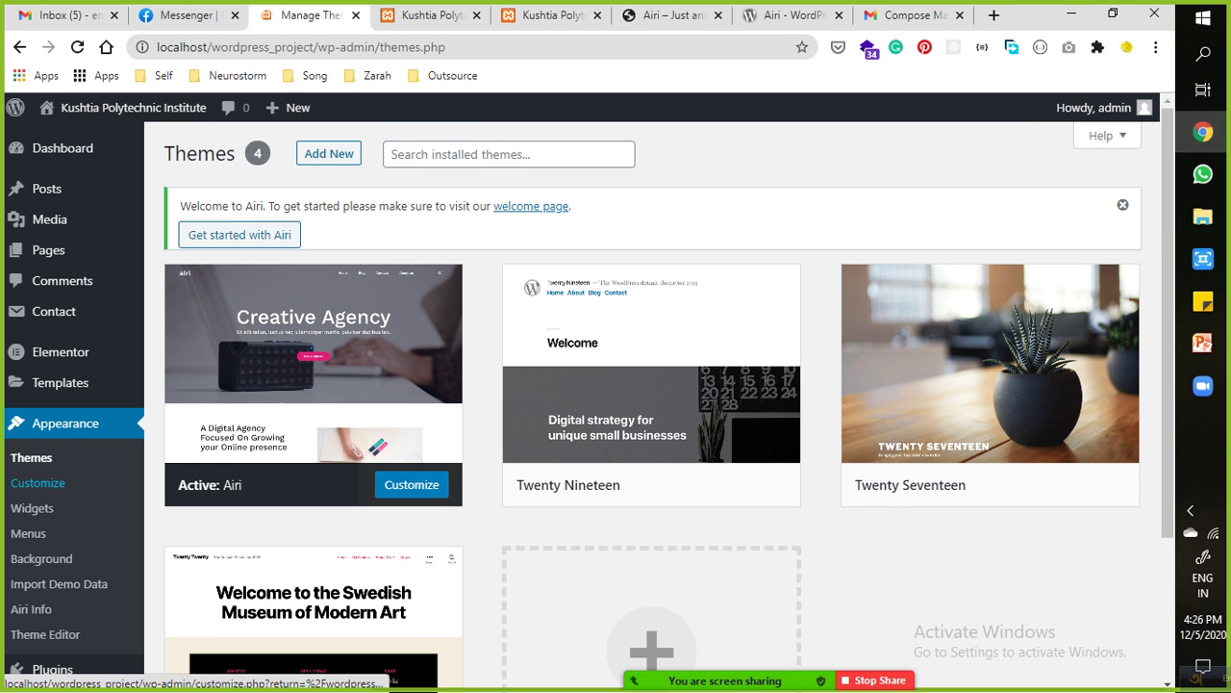
{"action": "scroll", "coordinate": [39, 507], "scroll_direction": "down", "scroll_amount": 2}
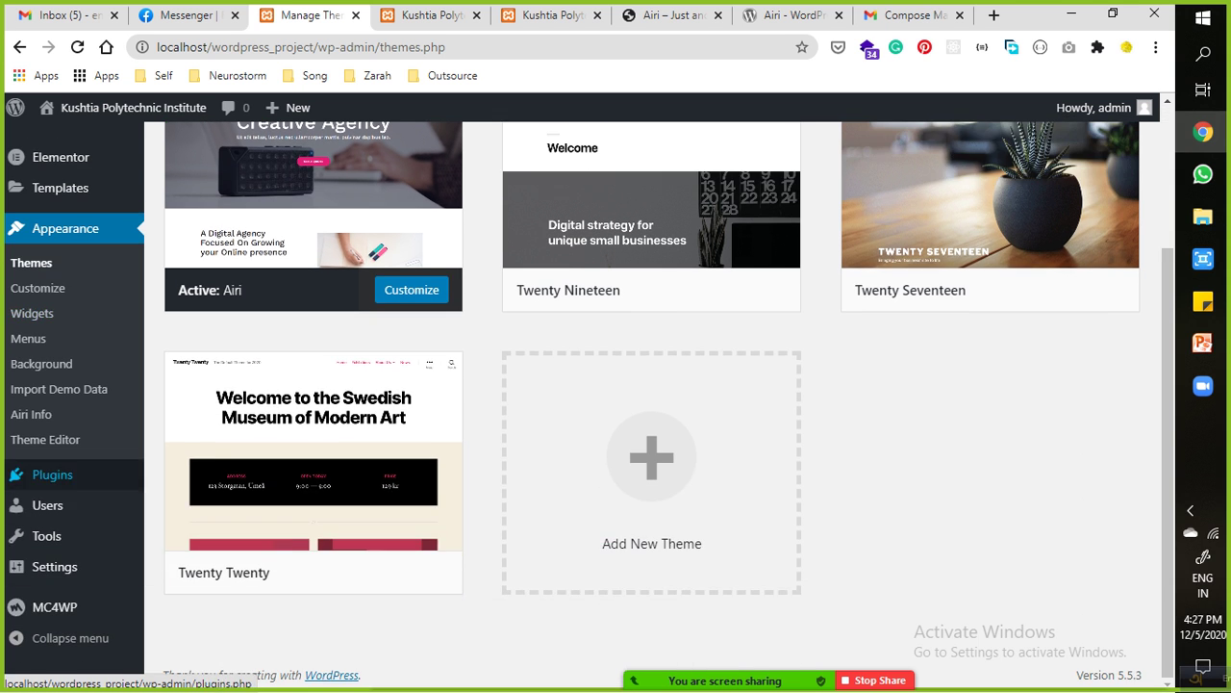
Open the list of installed plugins and review the plugins added for the Airi theme.
{"action": "left_click", "coordinate": [52, 474]}
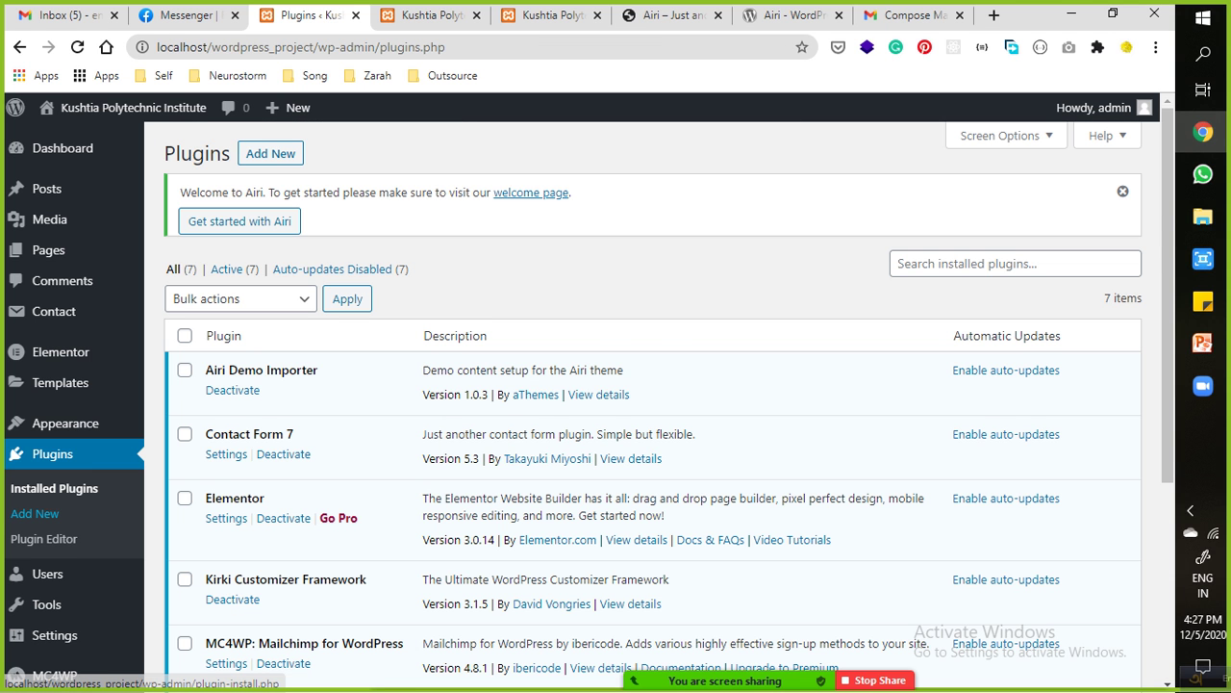
{"action": "scroll", "coordinate": [35, 513], "scroll_direction": "down", "scroll_amount": 2}
{"action": "mouse_move", "coordinate": [20, 342]}
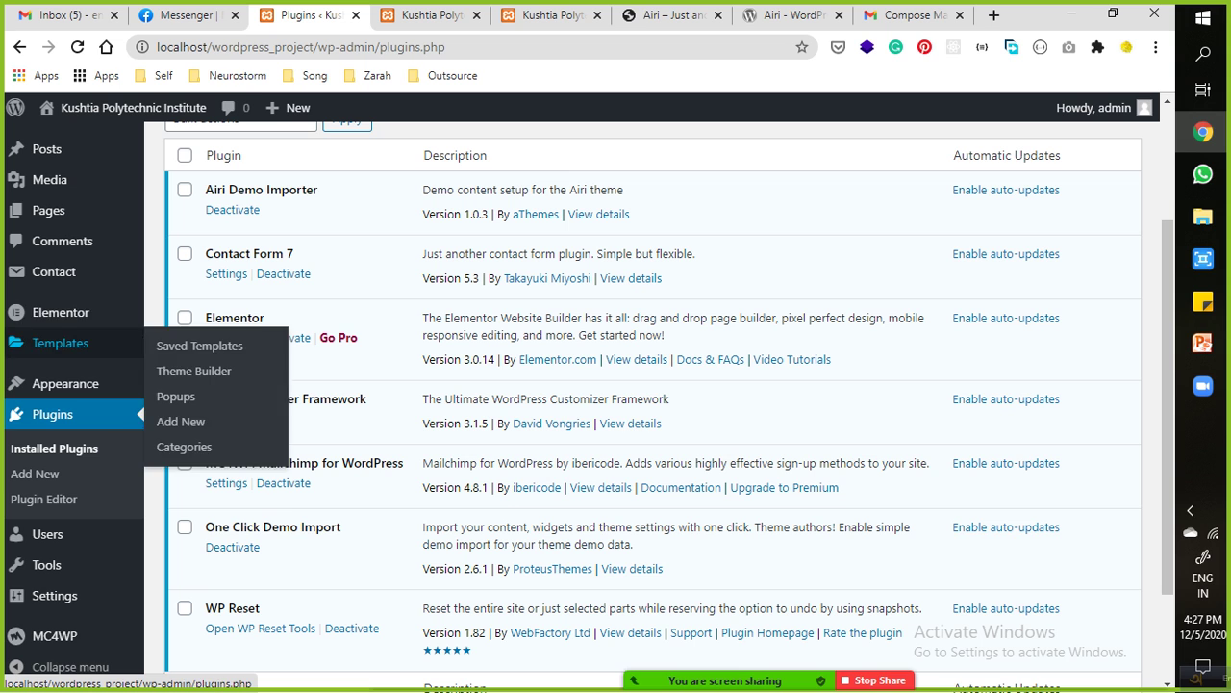
Return to the Themes page and check the local site's front page against it.
{"action": "mouse_move", "coordinate": [58, 383]}
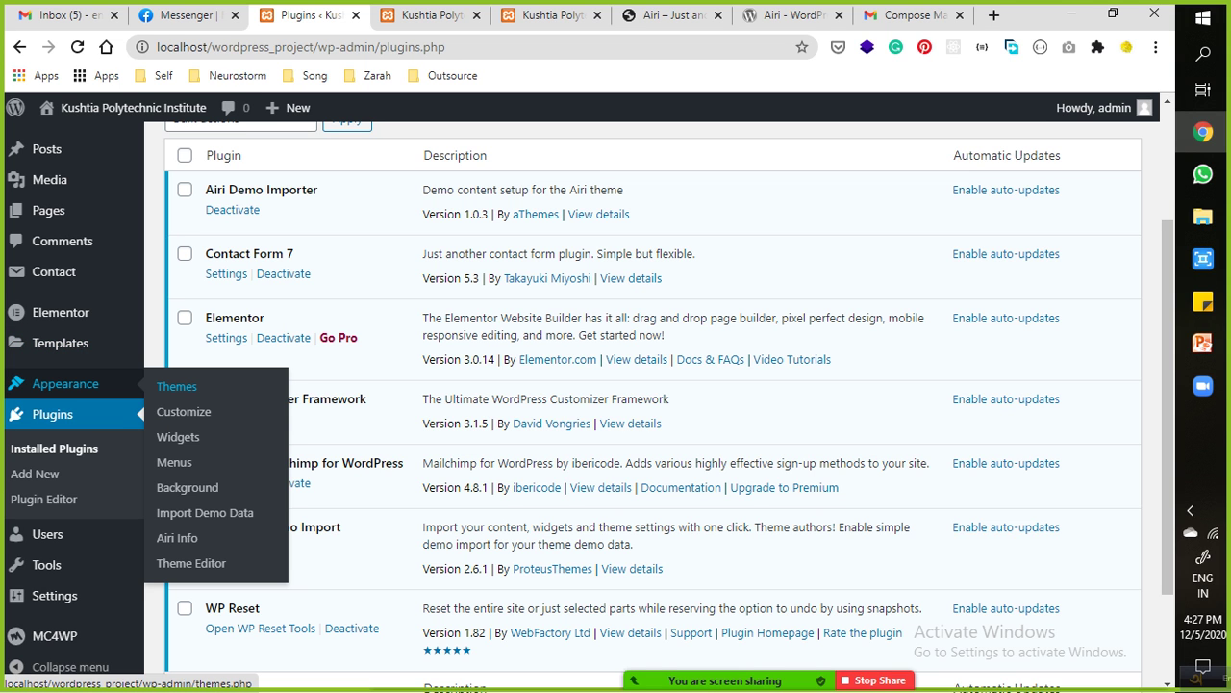
{"action": "left_click", "coordinate": [176, 386]}
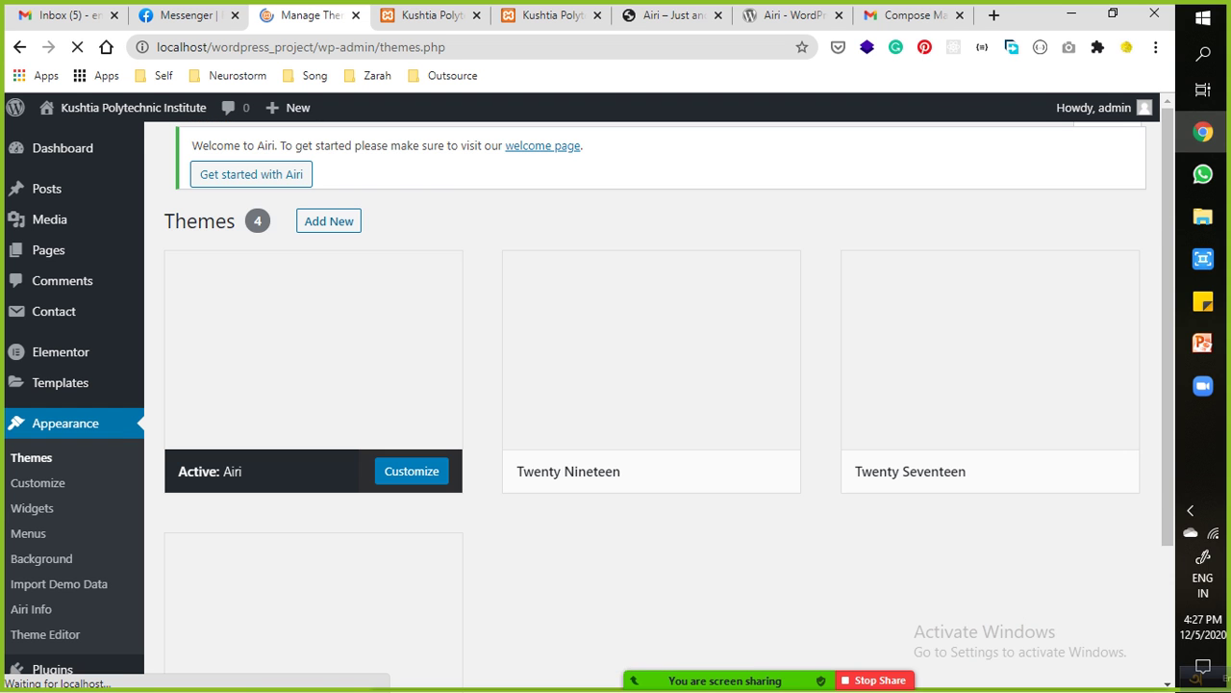
{"action": "scroll", "coordinate": [30, 508], "scroll_direction": "down", "scroll_amount": 1}
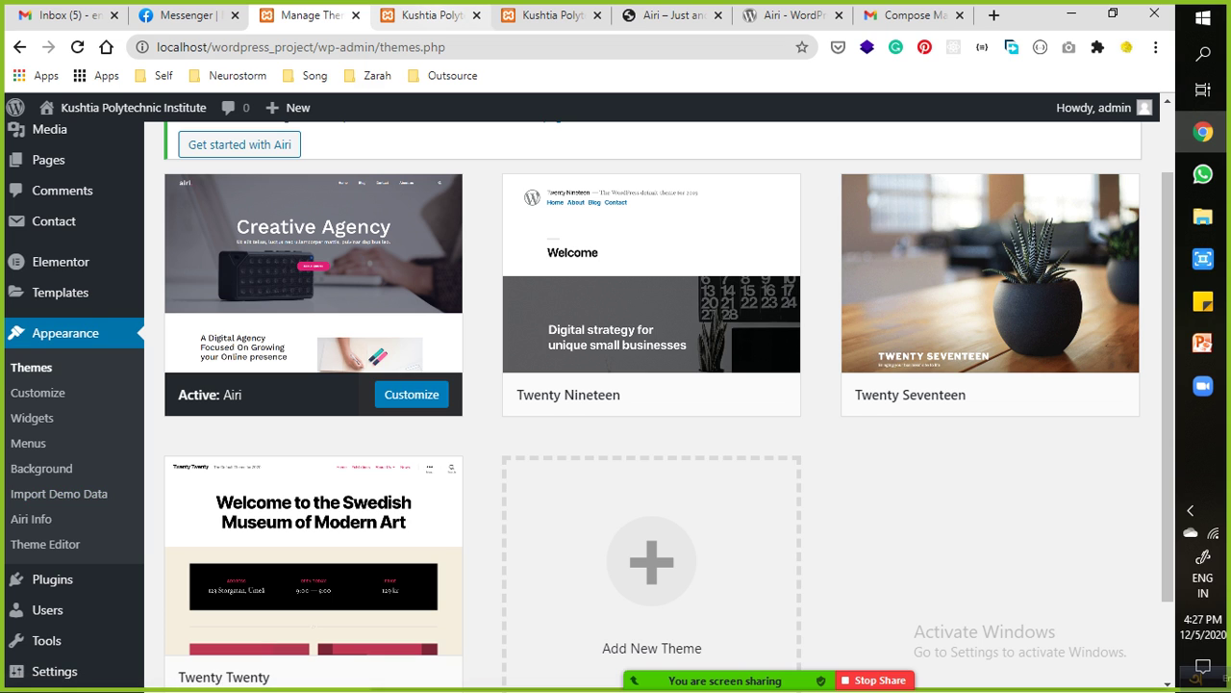
{"action": "left_click", "coordinate": [433, 15]}
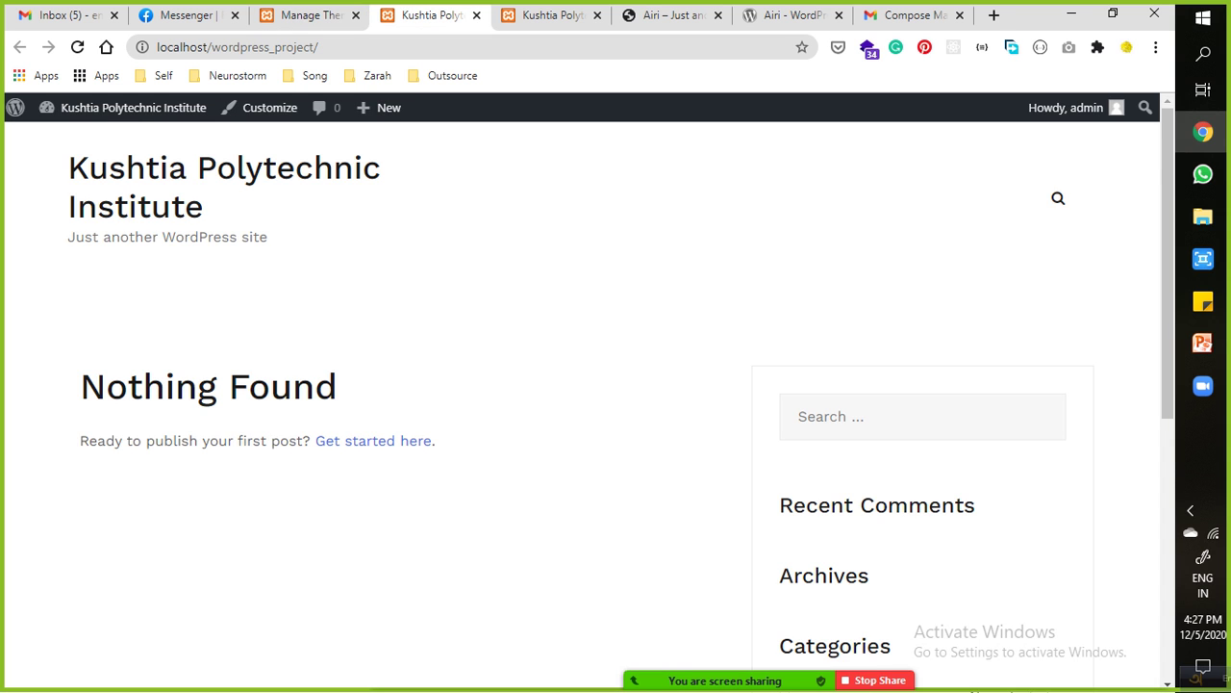
{"action": "left_click", "coordinate": [308, 14]}
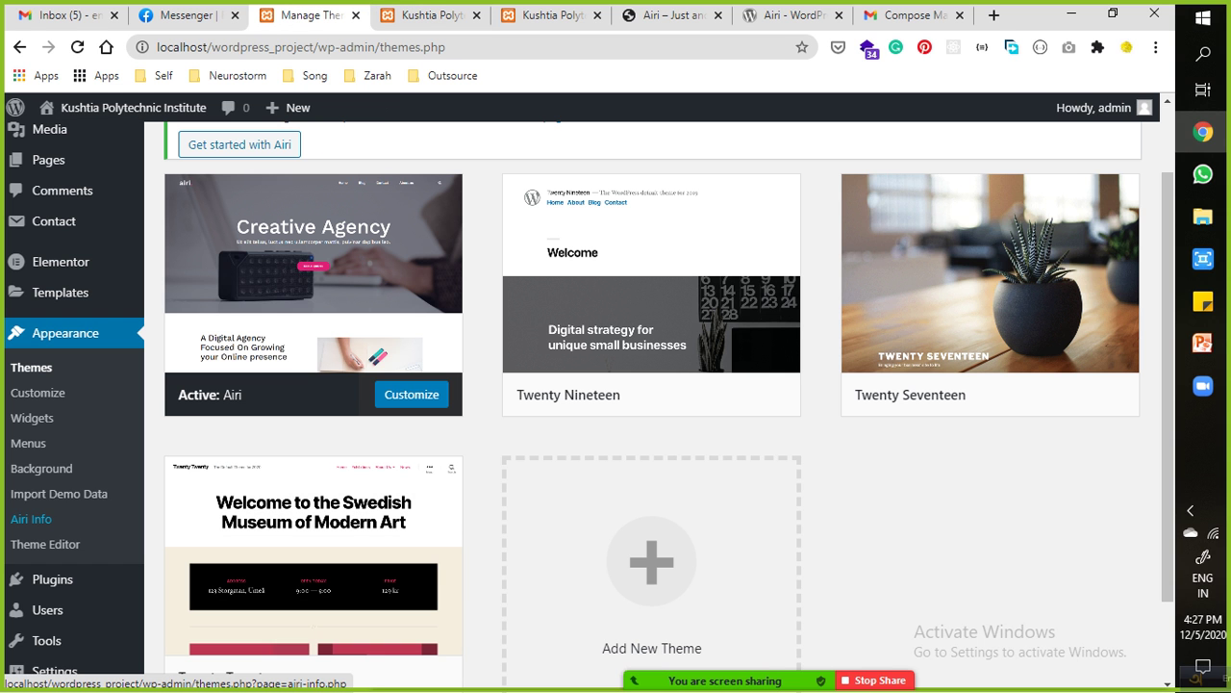
Open the Import Demo Data page and browse the Airi demos available for import.
{"action": "left_click", "coordinate": [59, 492]}
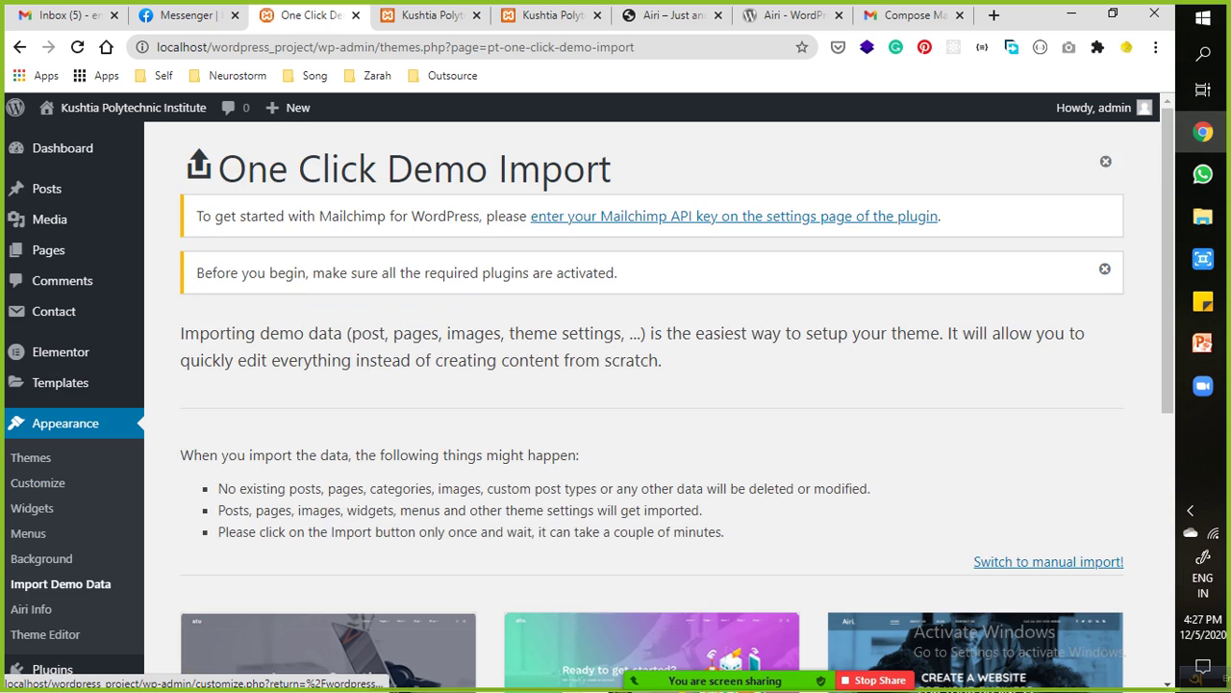
{"action": "scroll", "coordinate": [615, 401], "scroll_direction": "down", "scroll_amount": 1}
{"action": "scroll", "coordinate": [651, 384], "scroll_direction": "down", "scroll_amount": 5}
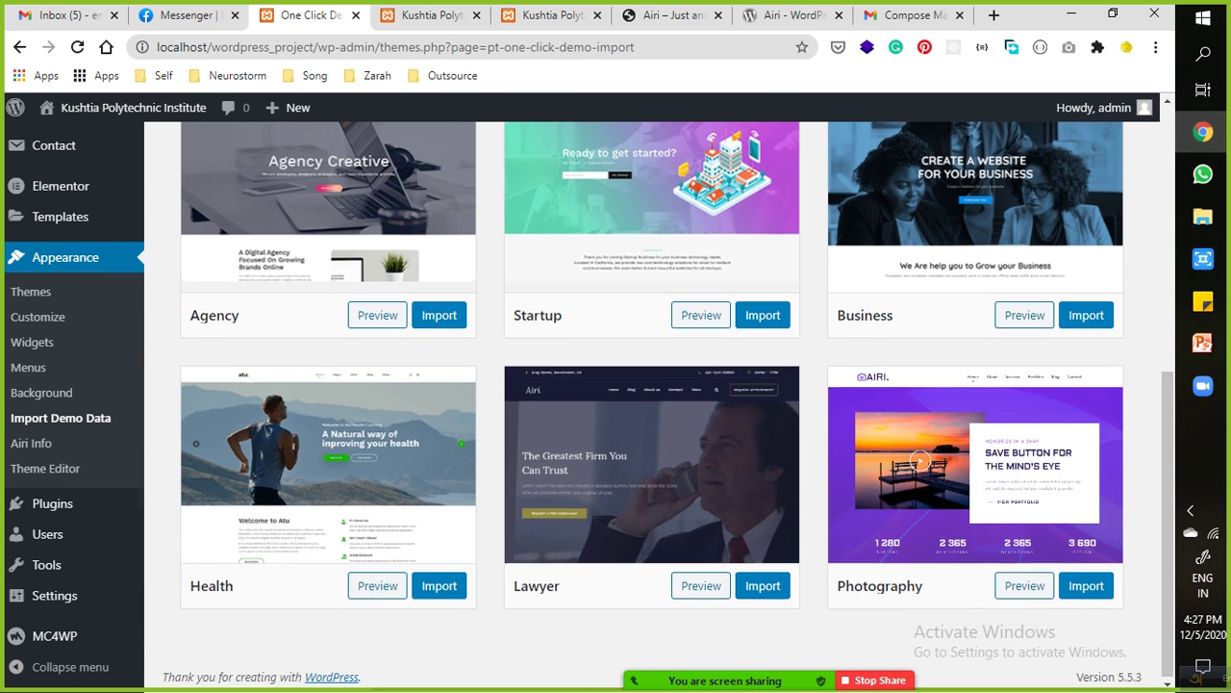
{"action": "scroll", "coordinate": [327, 269], "scroll_direction": "up", "scroll_amount": 1}
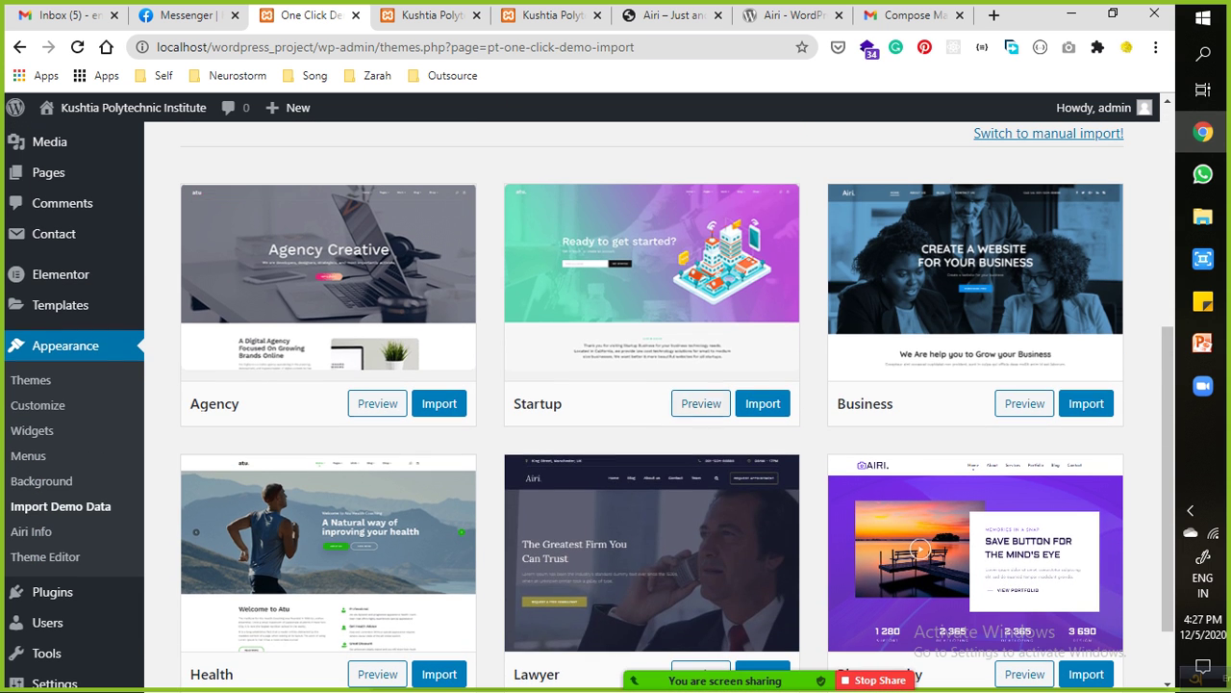
Preview the Agency demo in a separate tab, look over its home page, and close the preview.
{"action": "right_click", "coordinate": [404, 406]}
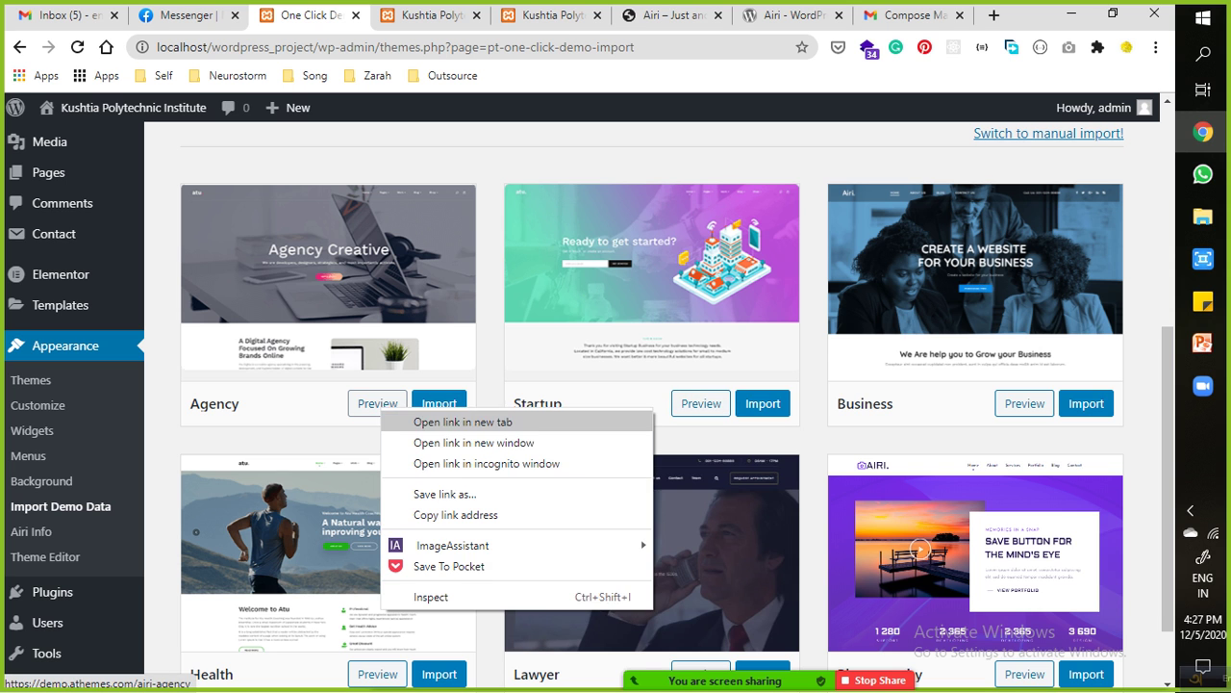
{"action": "left_click", "coordinate": [437, 421]}
{"action": "left_click", "coordinate": [380, 15]}
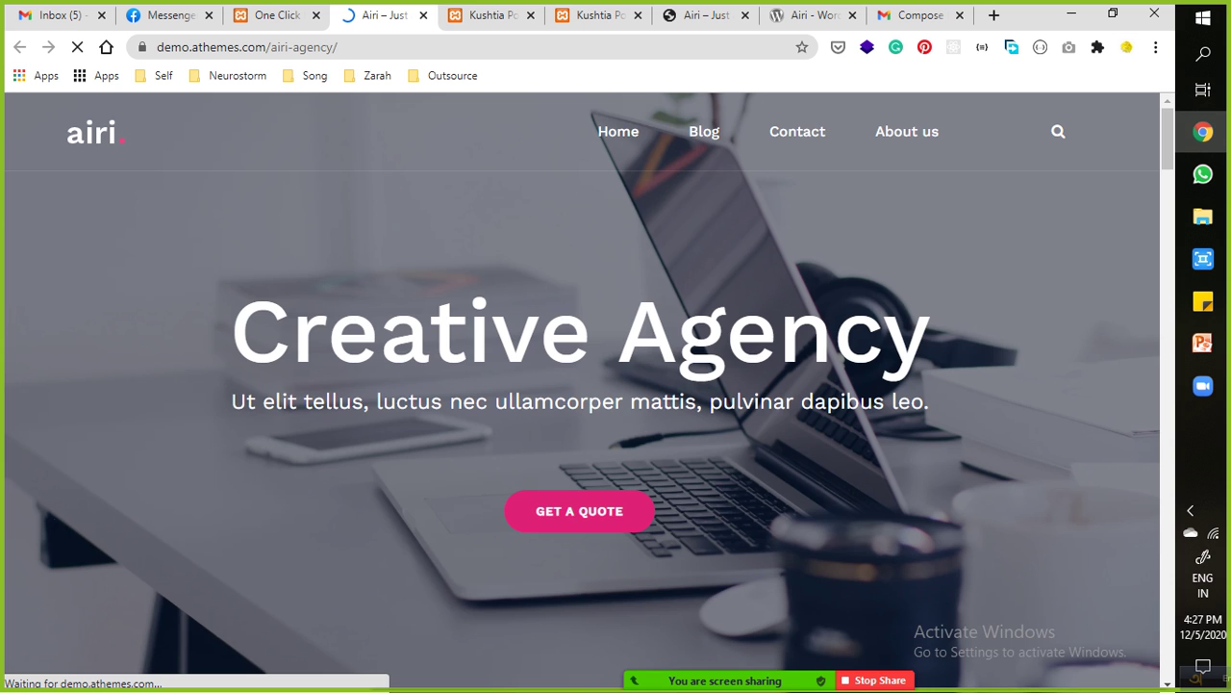
{"action": "scroll", "coordinate": [582, 385], "scroll_direction": "down", "scroll_amount": 5}
{"action": "scroll", "coordinate": [582, 384], "scroll_direction": "up", "scroll_amount": 3}
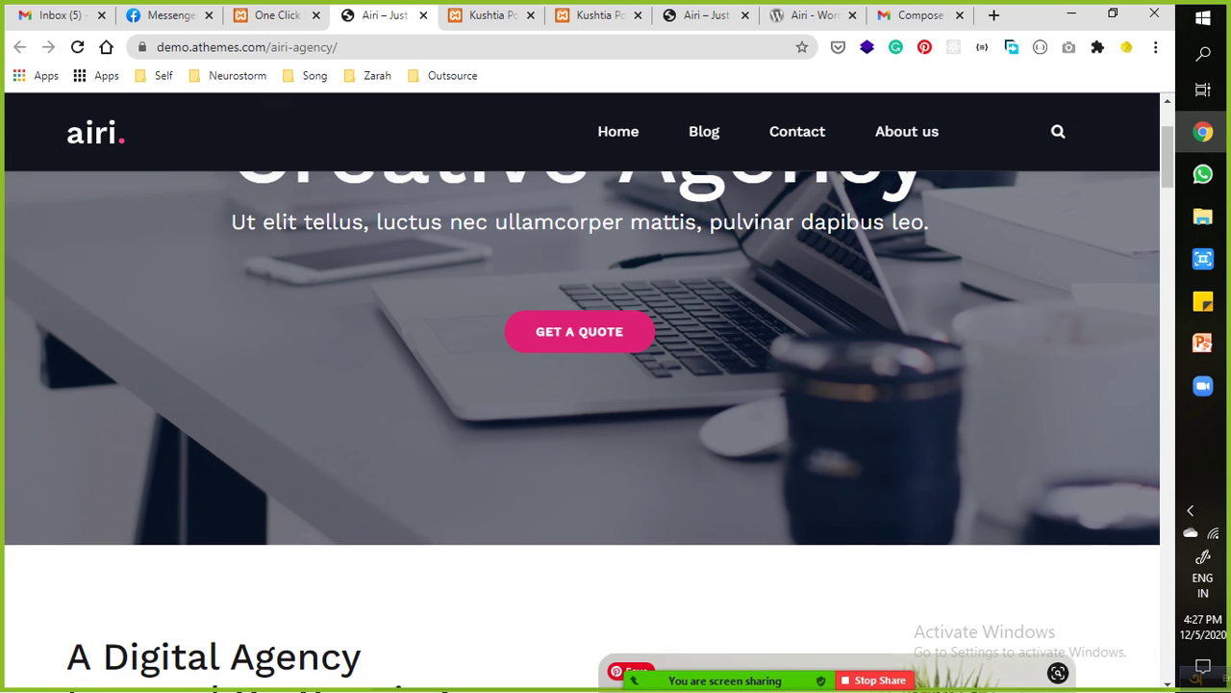
{"action": "scroll", "coordinate": [582, 385], "scroll_direction": "up", "scroll_amount": 2}
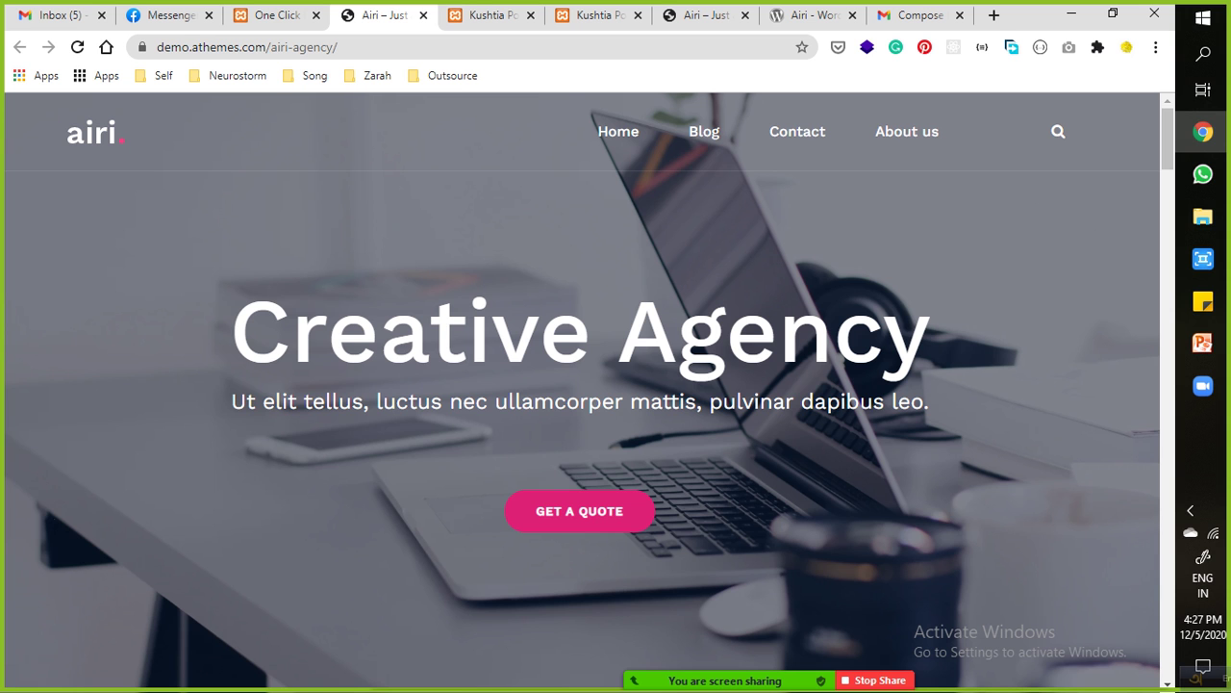
{"action": "key", "text": "ctrl+w"}
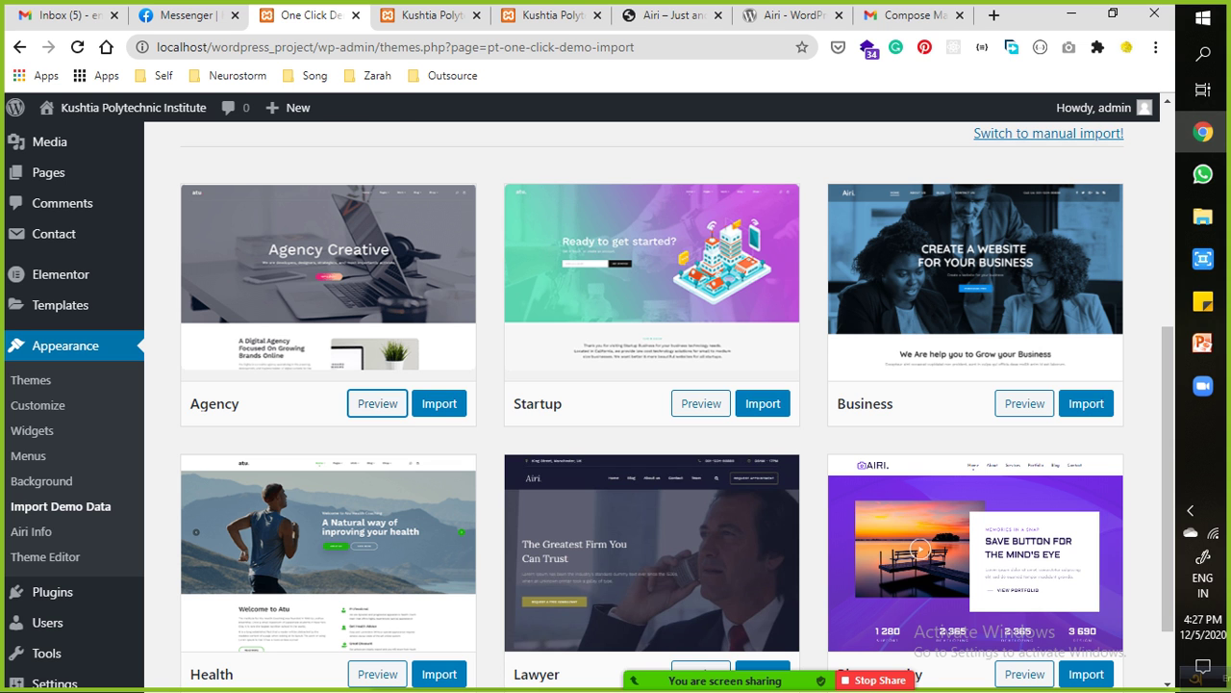
Close the outdated local Home page tab and the Airi demo tab, keeping the local site's current front page open.
{"action": "key", "text": "ctrl+Tab"}
{"action": "key", "text": "ctrl+Tab"}
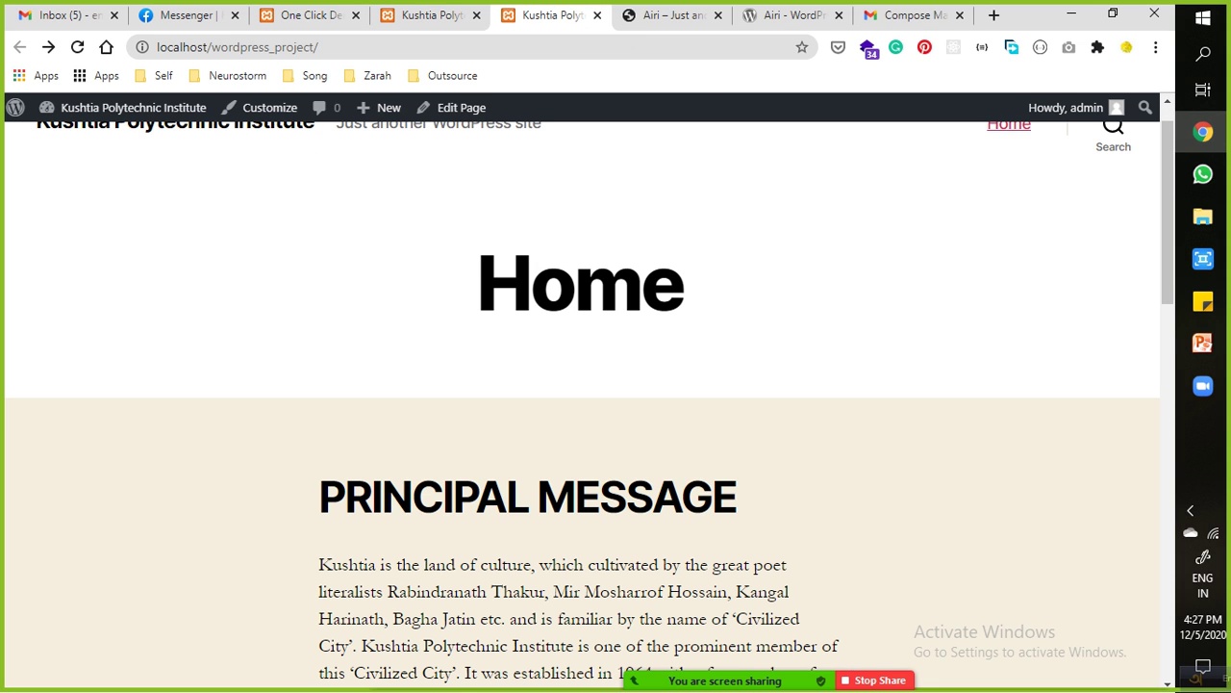
{"action": "left_click", "coordinate": [597, 15]}
{"action": "key", "text": "ctrl+shift+Tab"}
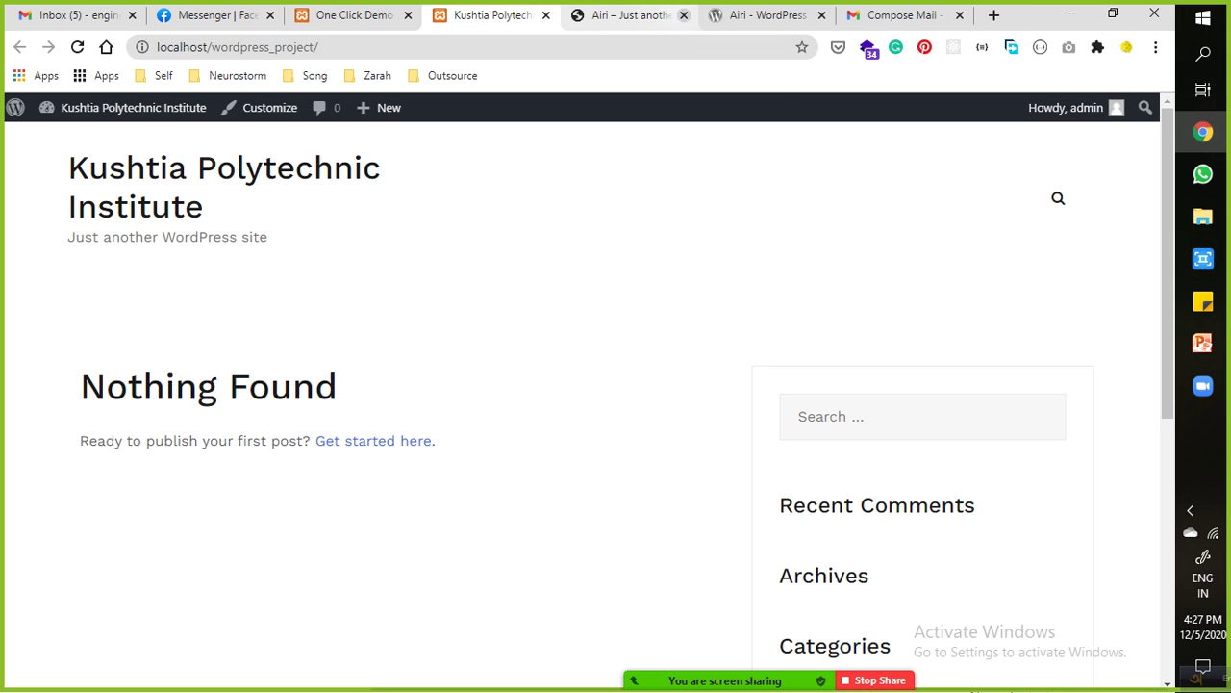
{"action": "left_click", "coordinate": [684, 15]}
Examine the local site's front page under Airi, from the header through the sidebar widgets to the footer.
{"action": "scroll", "coordinate": [587, 404], "scroll_direction": "down", "scroll_amount": 5}
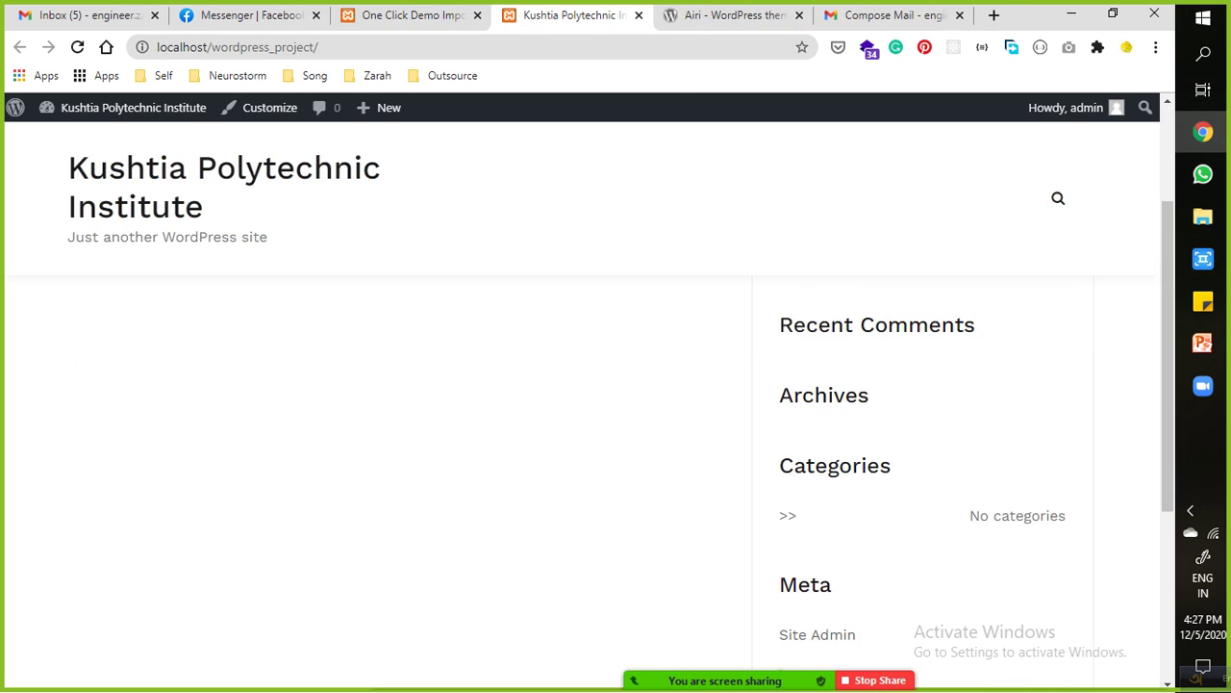
{"action": "scroll", "coordinate": [587, 404], "scroll_direction": "up", "scroll_amount": 5}
{"action": "scroll", "coordinate": [587, 404], "scroll_direction": "down", "scroll_amount": 1}
{"action": "scroll", "coordinate": [587, 404], "scroll_direction": "down", "scroll_amount": 4}
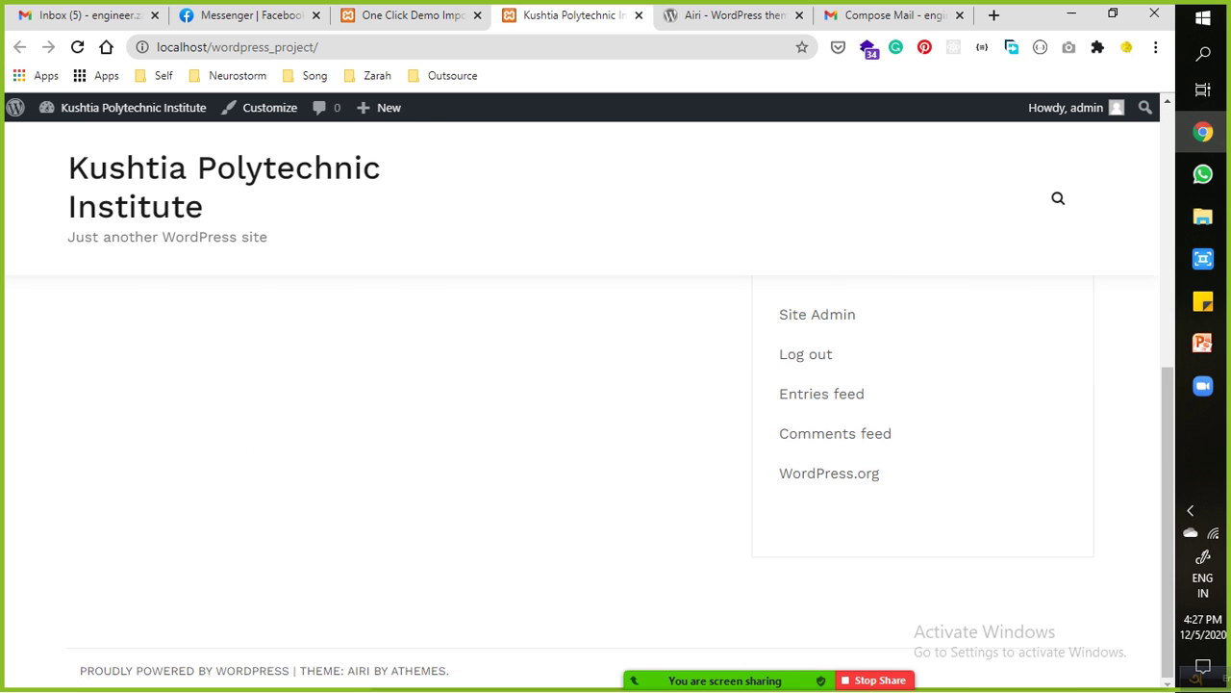
Return to the Import Demo Data page and open the Agency demo's preview in a new tab.
{"action": "scroll", "coordinate": [587, 404], "scroll_direction": "up", "scroll_amount": 5}
{"action": "scroll", "coordinate": [586, 404], "scroll_direction": "down", "scroll_amount": 2}
{"action": "scroll", "coordinate": [587, 404], "scroll_direction": "up", "scroll_amount": 1}
{"action": "left_click", "coordinate": [414, 14]}
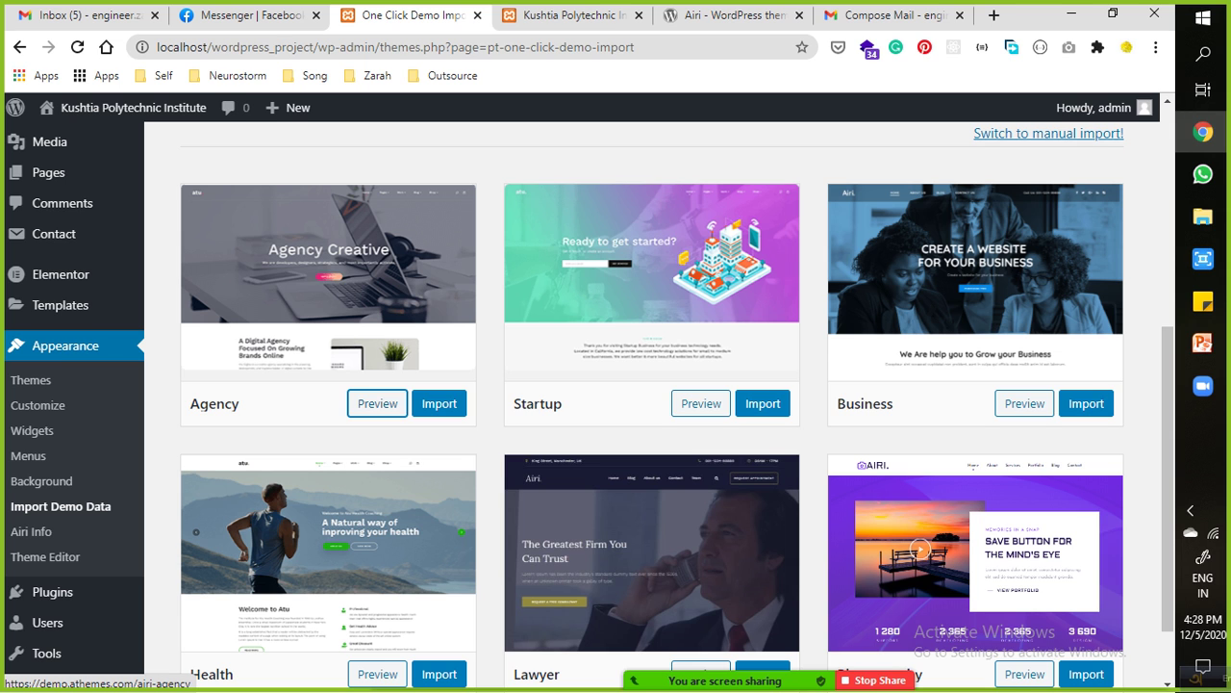
{"action": "right_click", "coordinate": [399, 405]}
{"action": "left_click", "coordinate": [468, 421]}
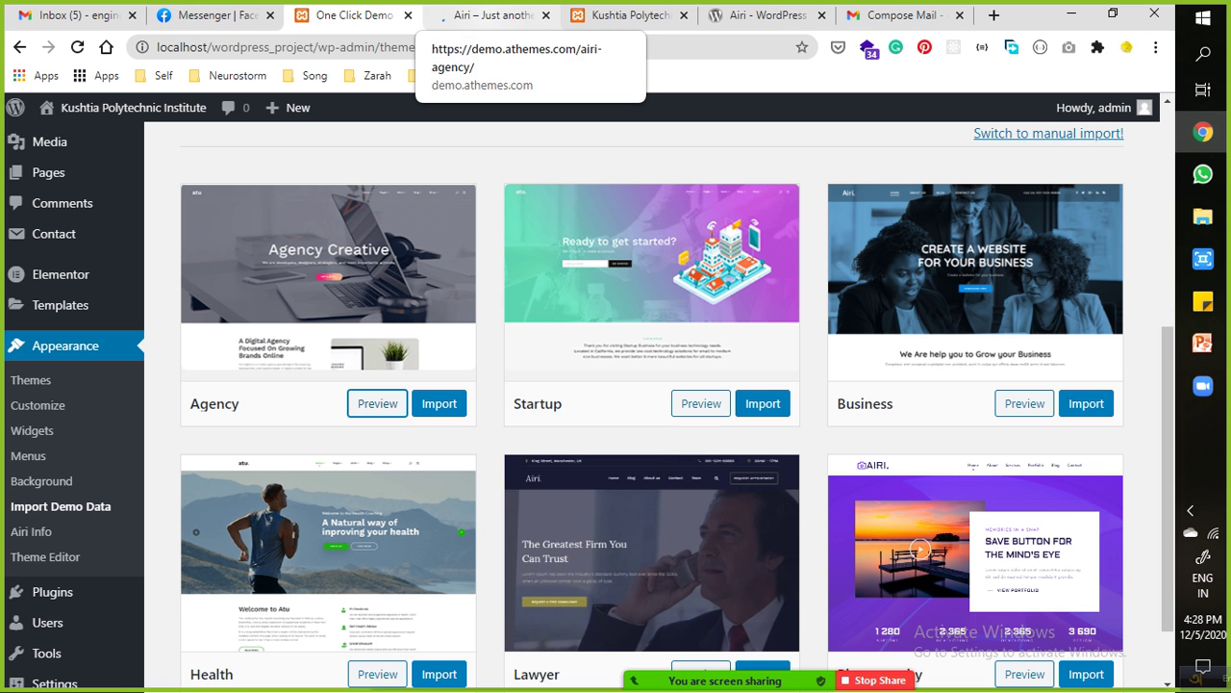
Examine the Agency demo's home page from its header to the Ultimate Solutions section.
{"action": "left_click", "coordinate": [491, 16]}
{"action": "scroll", "coordinate": [582, 384], "scroll_direction": "down", "scroll_amount": 1}
{"action": "scroll", "coordinate": [582, 384], "scroll_direction": "up", "scroll_amount": 1}
{"action": "scroll", "coordinate": [582, 384], "scroll_direction": "down", "scroll_amount": 2}
{"action": "scroll", "coordinate": [582, 384], "scroll_direction": "down", "scroll_amount": 5}
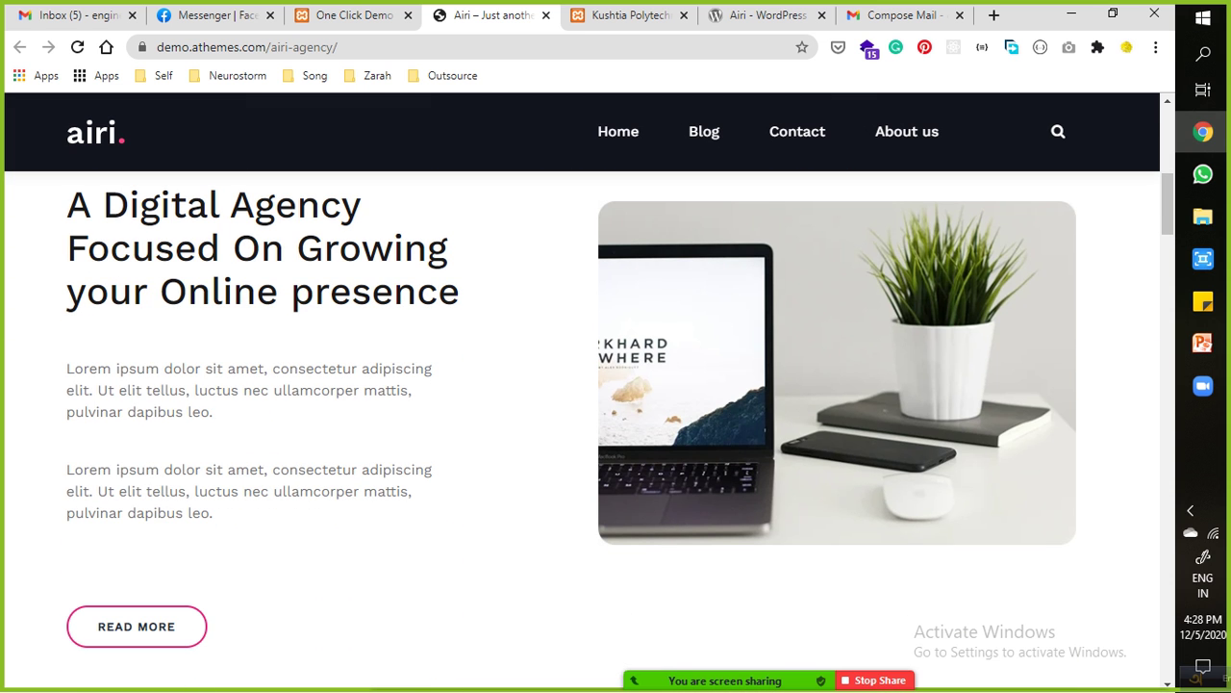
{"action": "scroll", "coordinate": [582, 385], "scroll_direction": "down", "scroll_amount": 3}
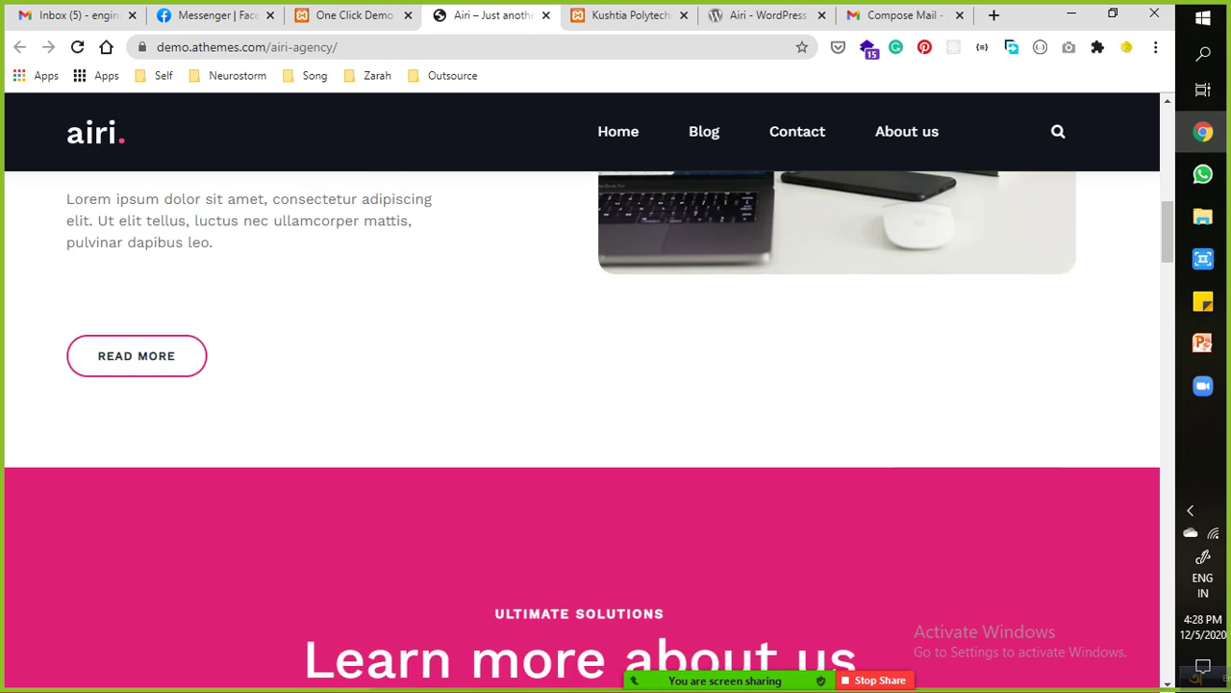
Examine the local site's front page and sidebar widgets for comparison with the Agency demo.
{"action": "left_click", "coordinate": [625, 16]}
{"action": "scroll", "coordinate": [582, 385], "scroll_direction": "down", "scroll_amount": 1}
{"action": "scroll", "coordinate": [582, 385], "scroll_direction": "up", "scroll_amount": 1}
{"action": "scroll", "coordinate": [582, 385], "scroll_direction": "down", "scroll_amount": 2}
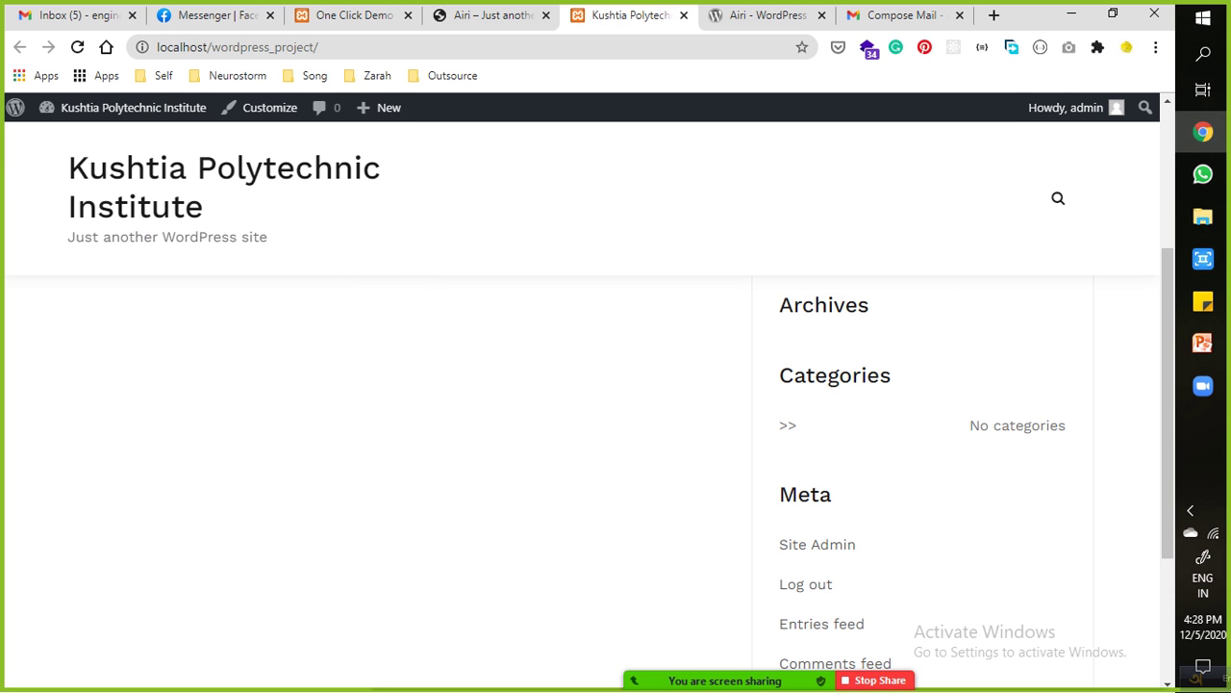
{"action": "scroll", "coordinate": [582, 385], "scroll_direction": "up", "scroll_amount": 2}
{"action": "scroll", "coordinate": [582, 385], "scroll_direction": "down", "scroll_amount": 3}
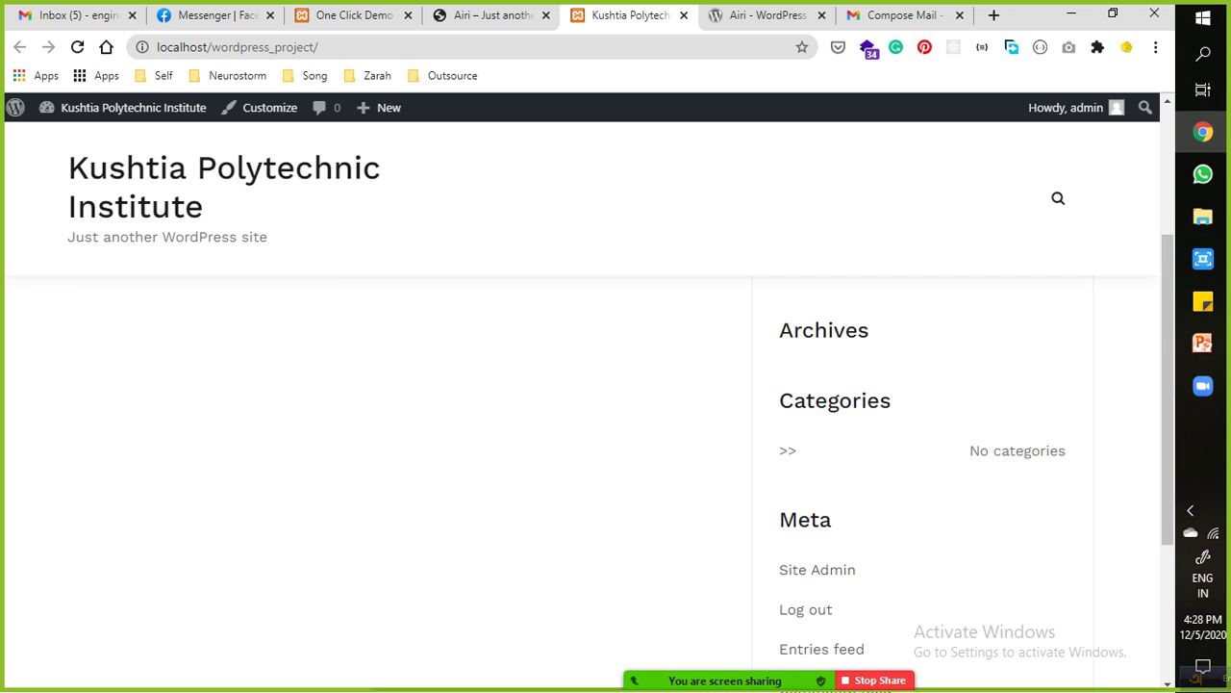
{"action": "scroll", "coordinate": [582, 385], "scroll_direction": "up", "scroll_amount": 4}
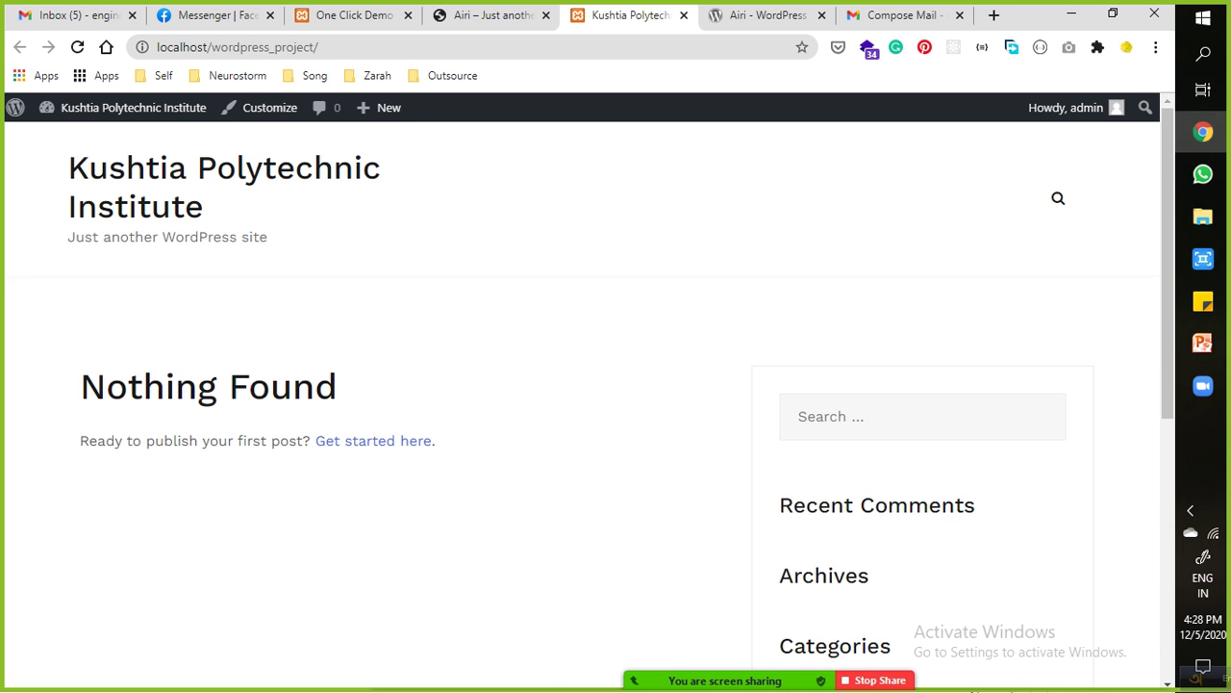
Import the Agency demo from the Import Demo Data page and confirm the import.
{"action": "left_click", "coordinate": [353, 16]}
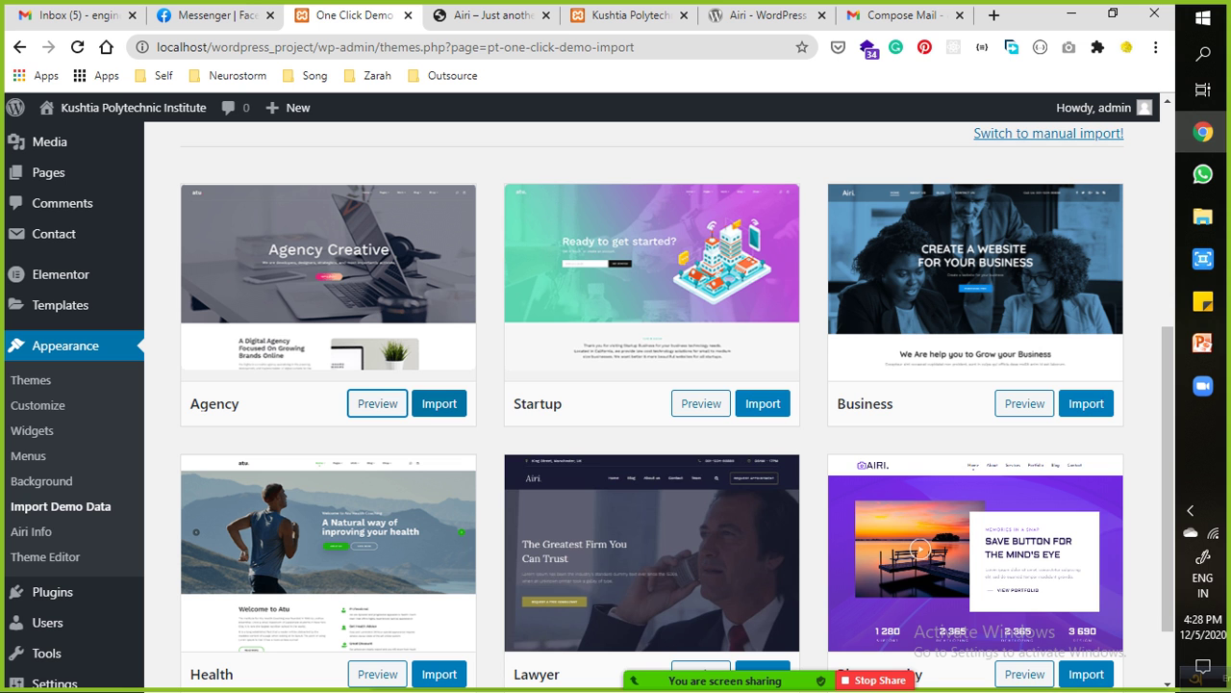
{"action": "left_click", "coordinate": [439, 403]}
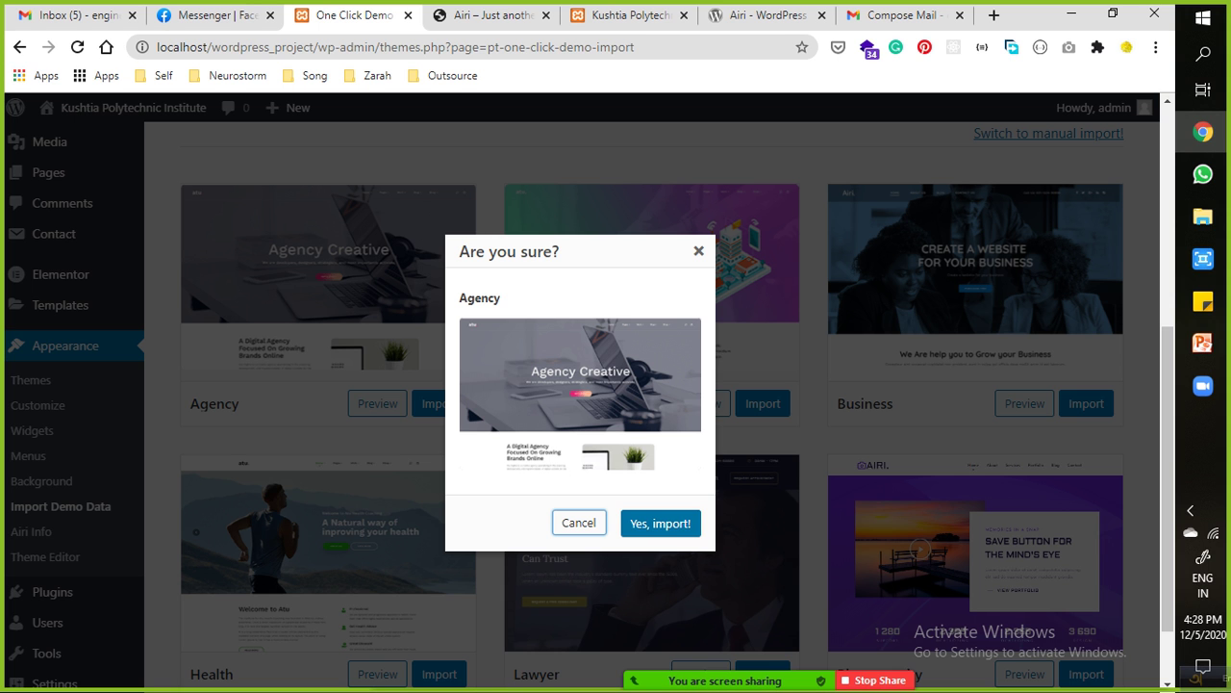
{"action": "left_click", "coordinate": [661, 522]}
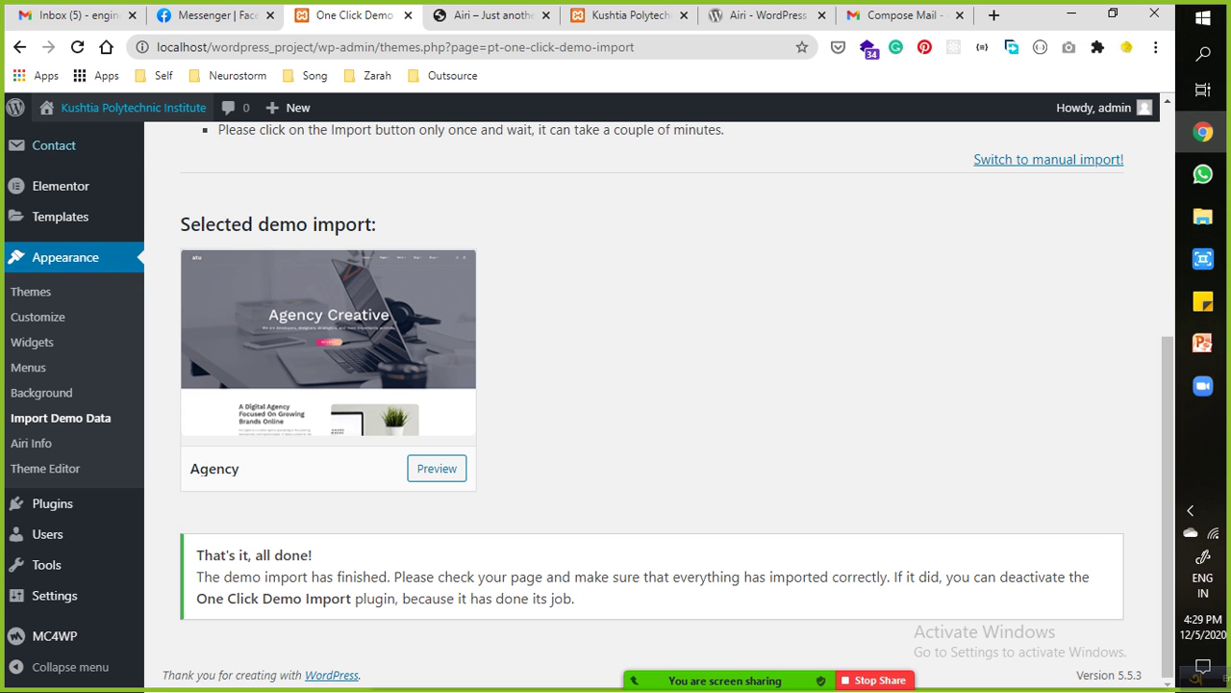
Open the local site's front page in a new tab and close the Airi demo preview tab.
{"action": "mouse_move", "coordinate": [125, 108]}
{"action": "right_click", "coordinate": [68, 134]}
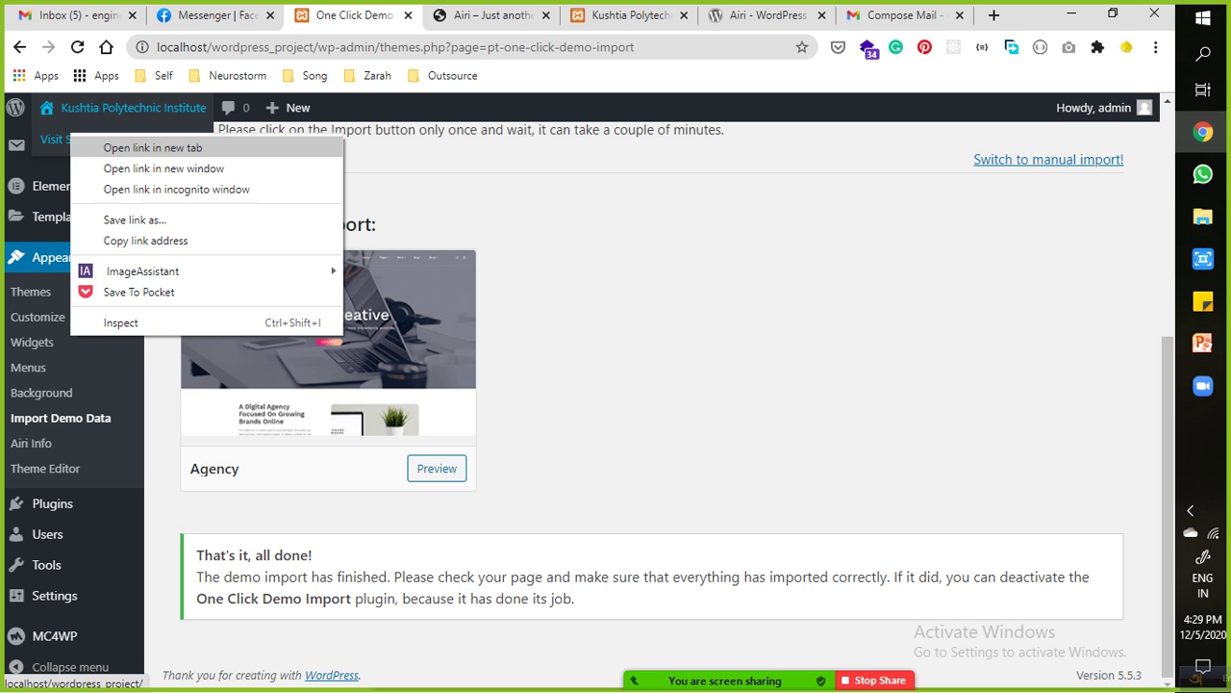
{"action": "left_click", "coordinate": [145, 146]}
{"action": "key", "text": "ctrl+Tab"}
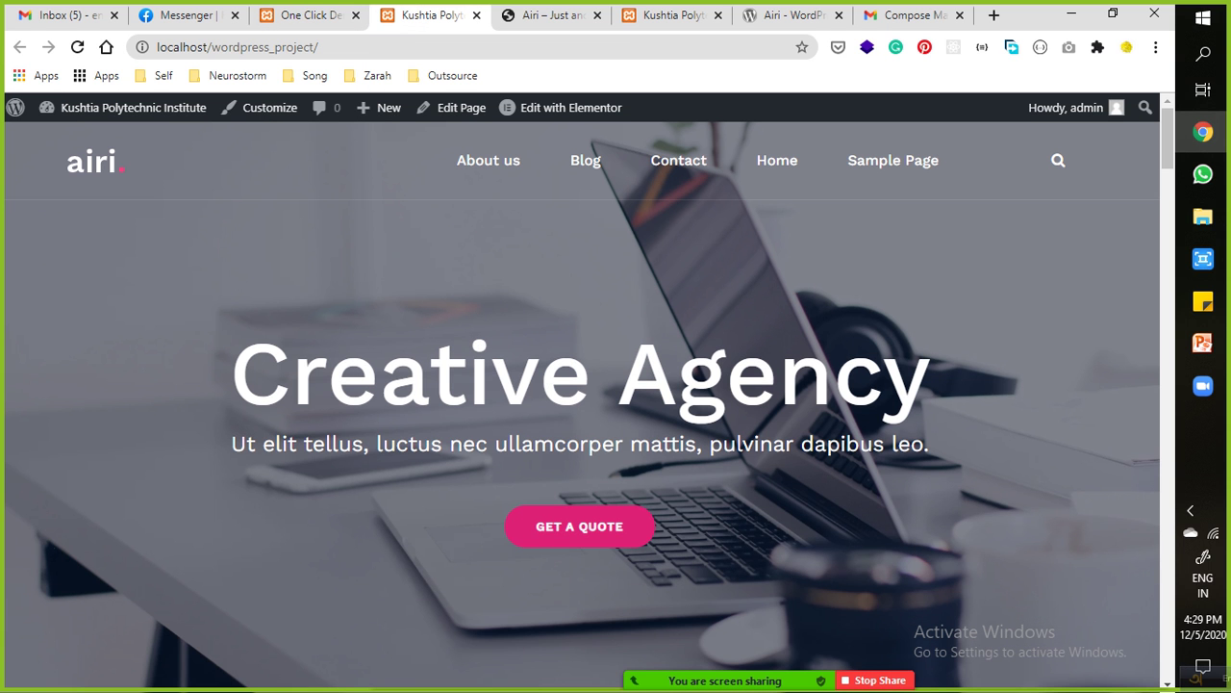
{"action": "left_click", "coordinate": [598, 15]}
Look over the local site's front page with the imported Agency content.
{"action": "scroll", "coordinate": [582, 404], "scroll_direction": "down", "scroll_amount": 5}
{"action": "scroll", "coordinate": [582, 404], "scroll_direction": "down", "scroll_amount": 4}
{"action": "scroll", "coordinate": [582, 404], "scroll_direction": "up", "scroll_amount": 8}
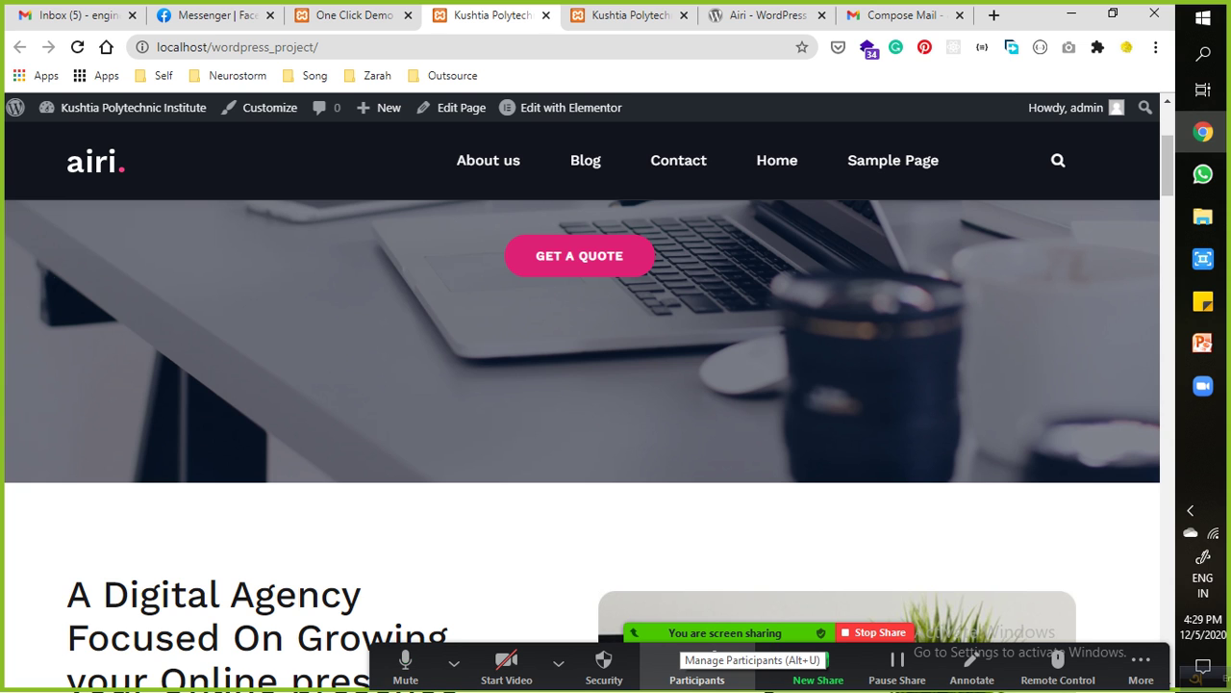
Visit the local site's About us, Contact and Sample Page pages and examine their content.
{"action": "key", "text": "F5"}
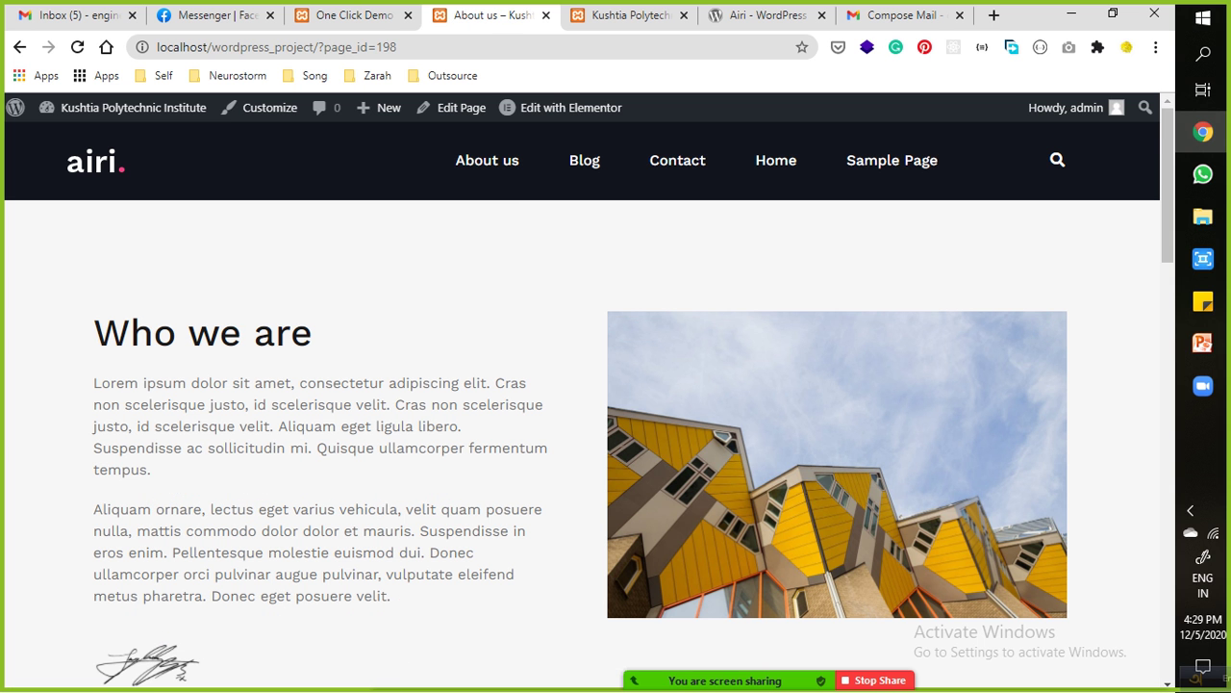
{"action": "scroll", "coordinate": [582, 443], "scroll_direction": "down", "scroll_amount": 20}
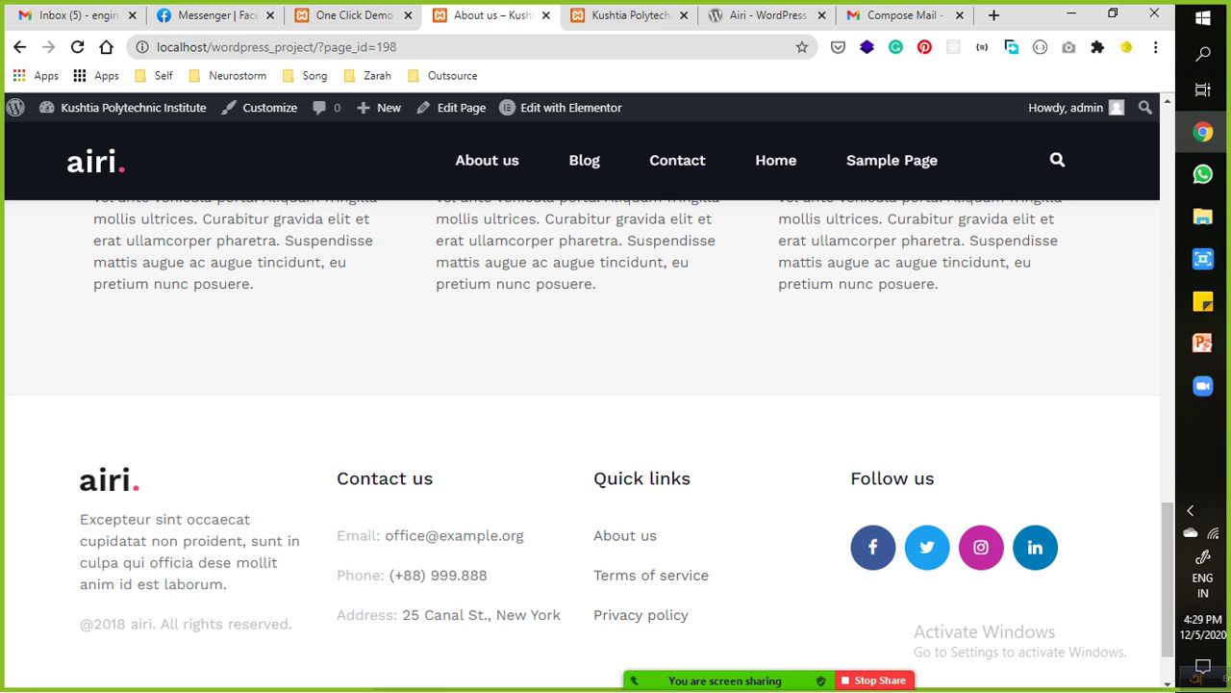
{"action": "scroll", "coordinate": [582, 443], "scroll_direction": "up", "scroll_amount": 20}
{"action": "left_click", "coordinate": [486, 160]}
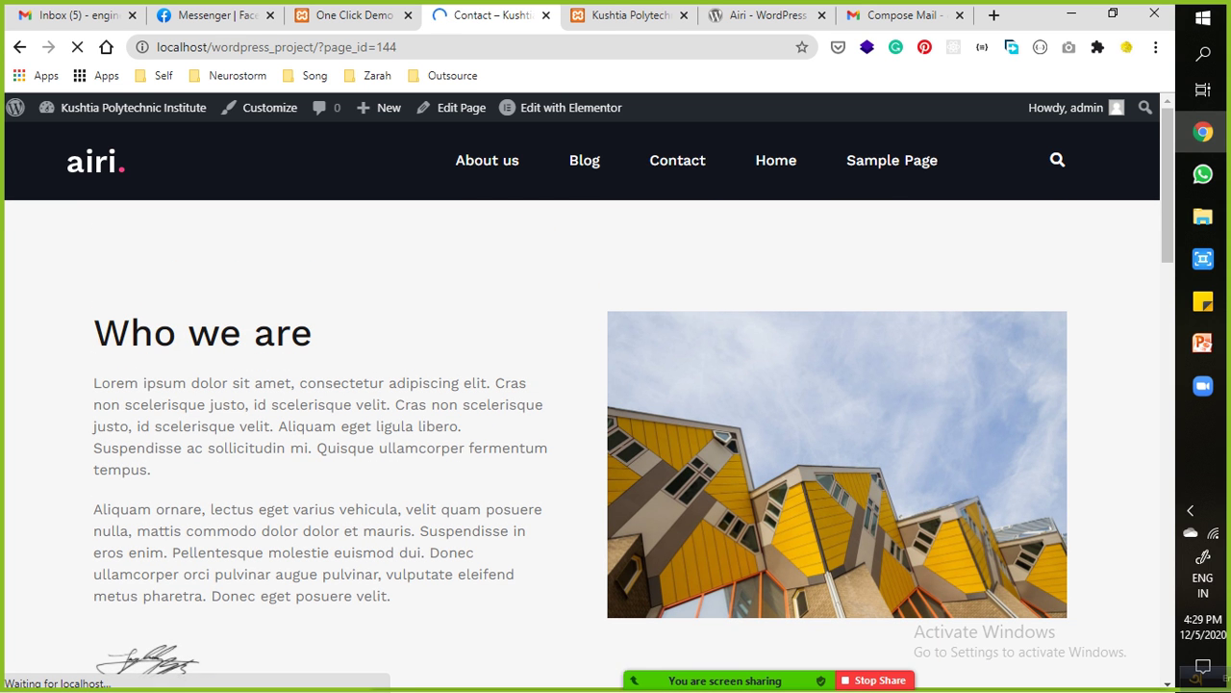
{"action": "scroll", "coordinate": [582, 443], "scroll_direction": "down", "scroll_amount": 5}
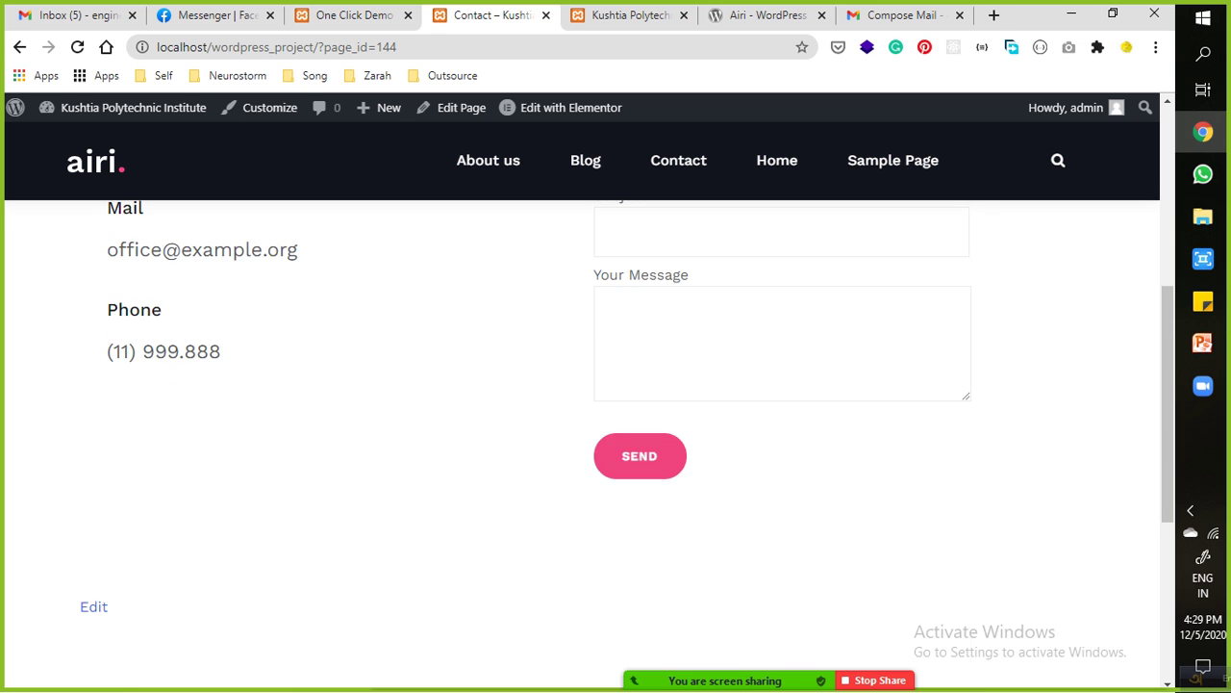
{"action": "scroll", "coordinate": [582, 442], "scroll_direction": "up", "scroll_amount": 5}
{"action": "left_click", "coordinate": [776, 160]}
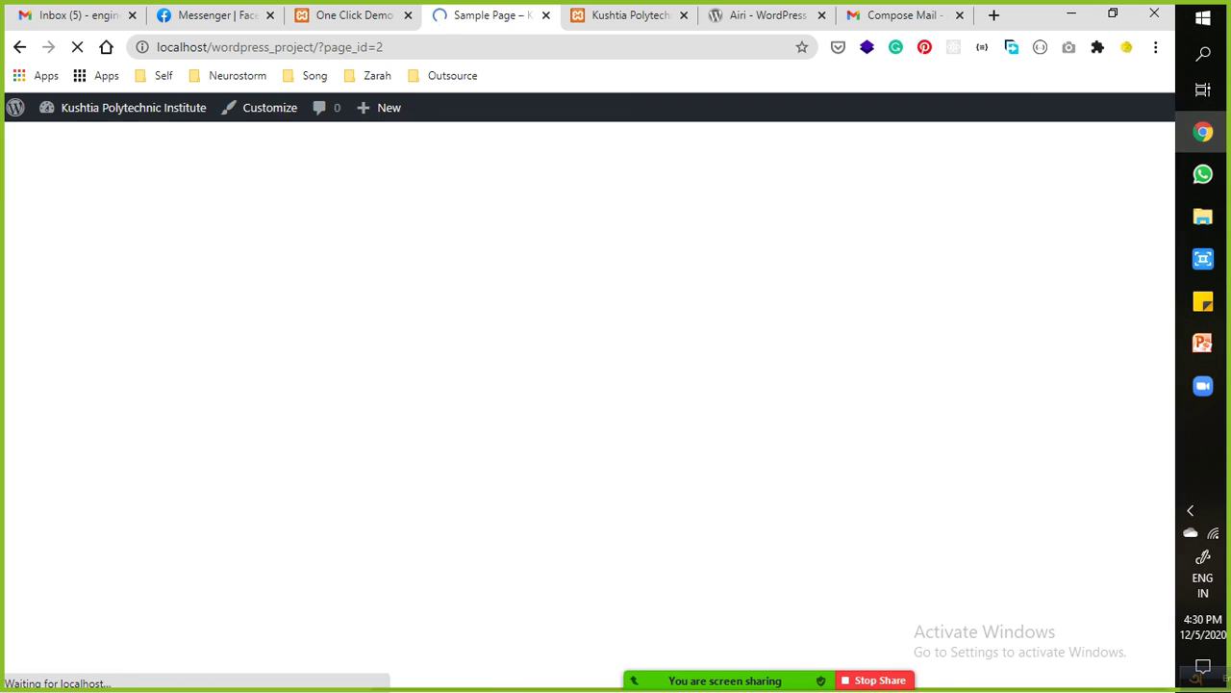
{"action": "scroll", "coordinate": [615, 433], "scroll_direction": "down", "scroll_amount": 3}
{"action": "scroll", "coordinate": [615, 433], "scroll_direction": "up", "scroll_amount": 2}
{"action": "scroll", "coordinate": [616, 433], "scroll_direction": "up", "scroll_amount": 2}
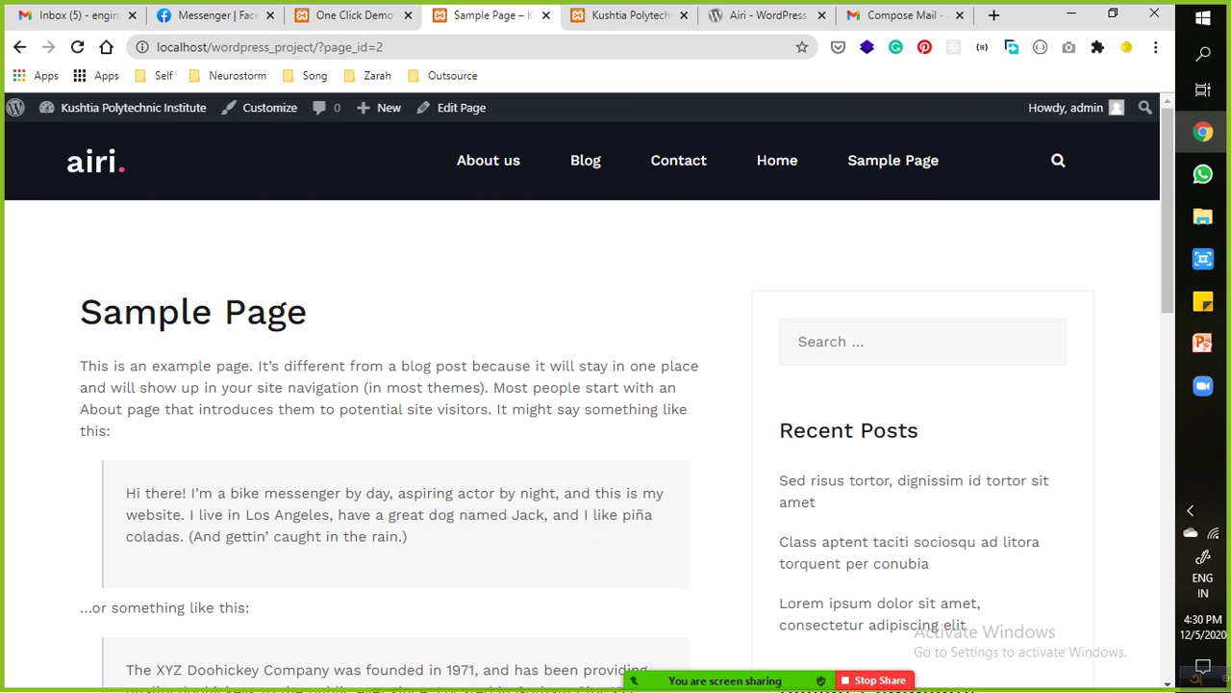
Return to the dashboard and open the list of all pages to review the imported pages.
{"action": "left_click", "coordinate": [354, 14]}
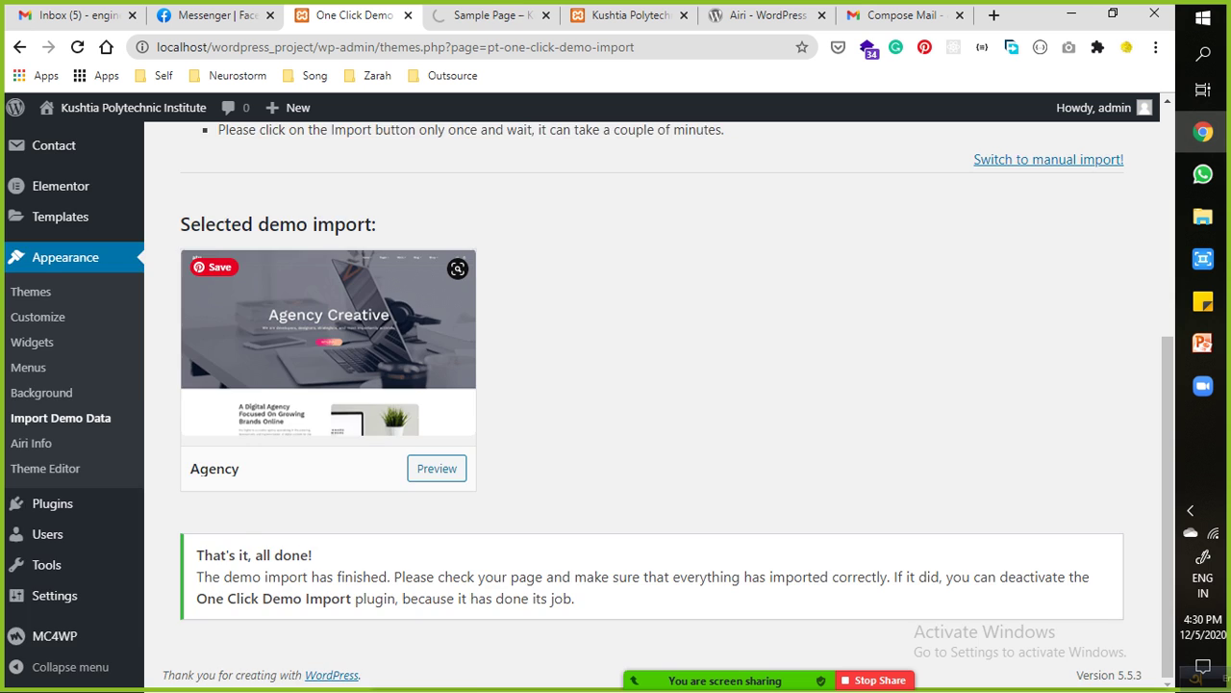
{"action": "scroll", "coordinate": [58, 289], "scroll_direction": "up", "scroll_amount": 5}
{"action": "left_click", "coordinate": [48, 250]}
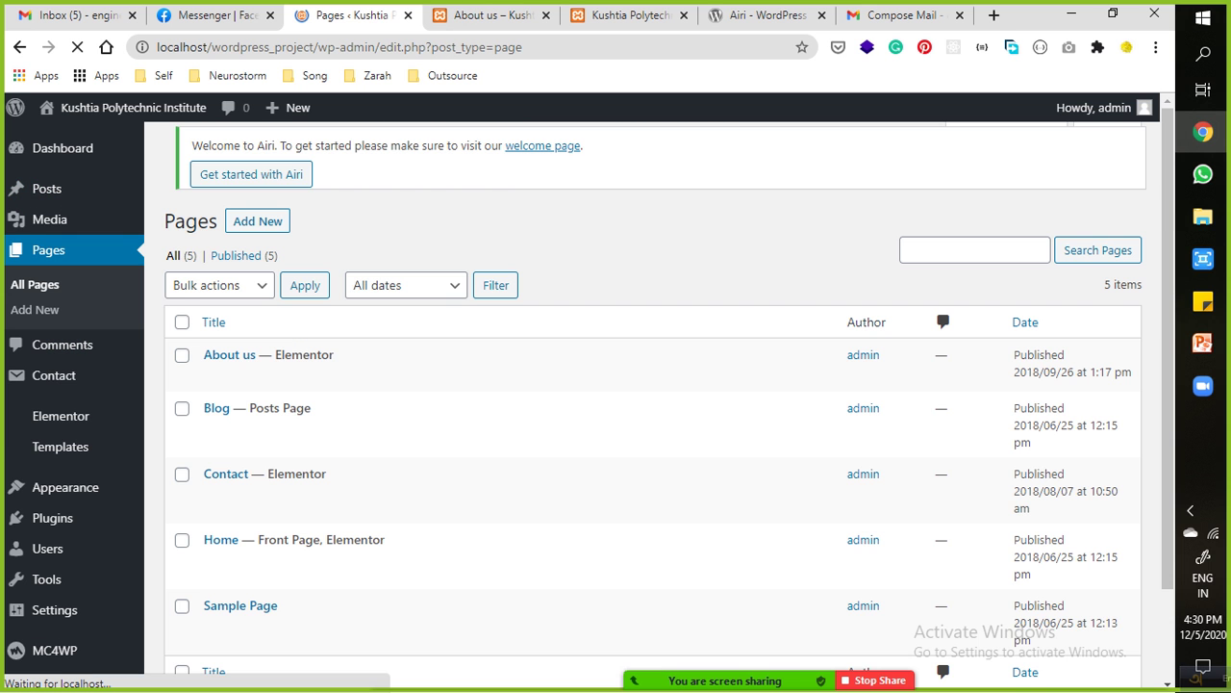
{"action": "scroll", "coordinate": [240, 520], "scroll_direction": "down", "scroll_amount": 1}
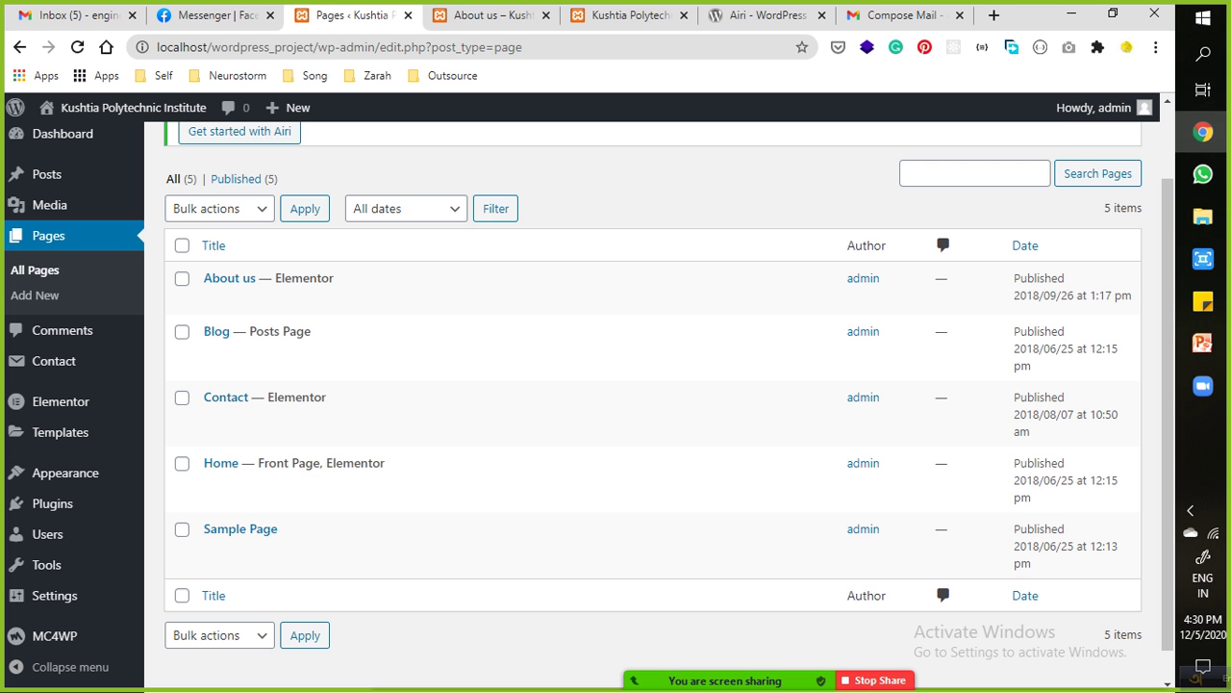
Check the page list against the site's navigation and load the front page at localhost/wordpress_project/ in place of About us.
{"action": "key", "text": "ctrl+Tab"}
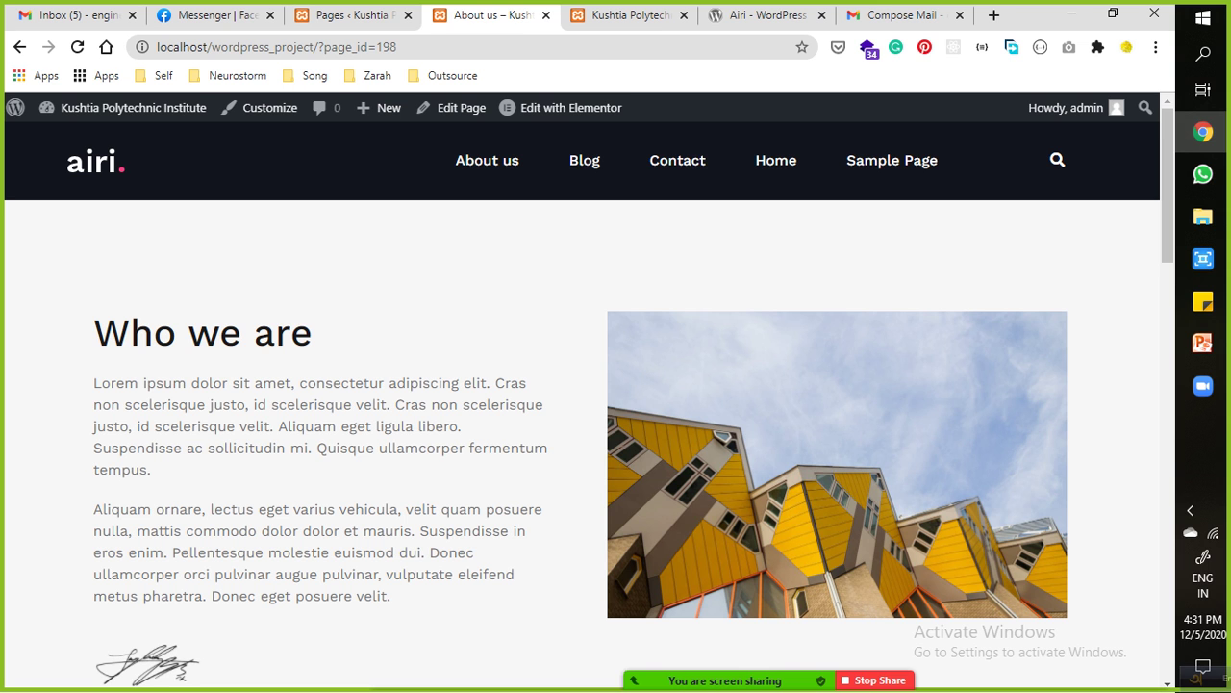
{"action": "left_click", "coordinate": [351, 14]}
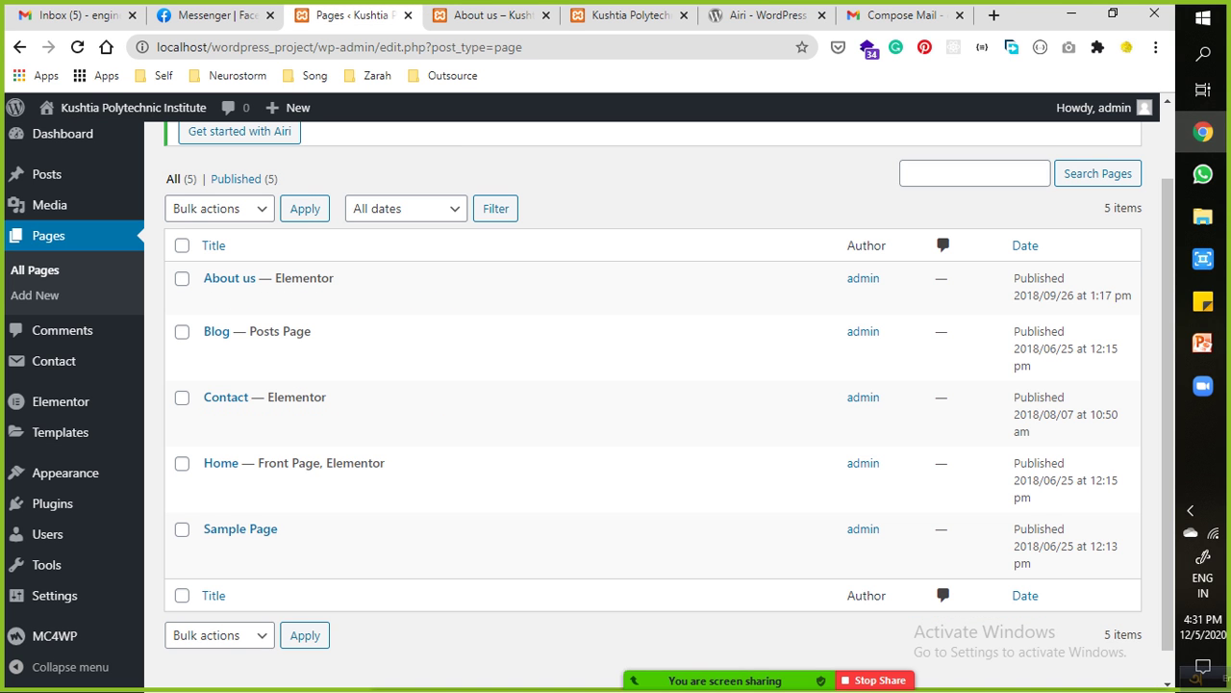
{"action": "left_click", "coordinate": [492, 14]}
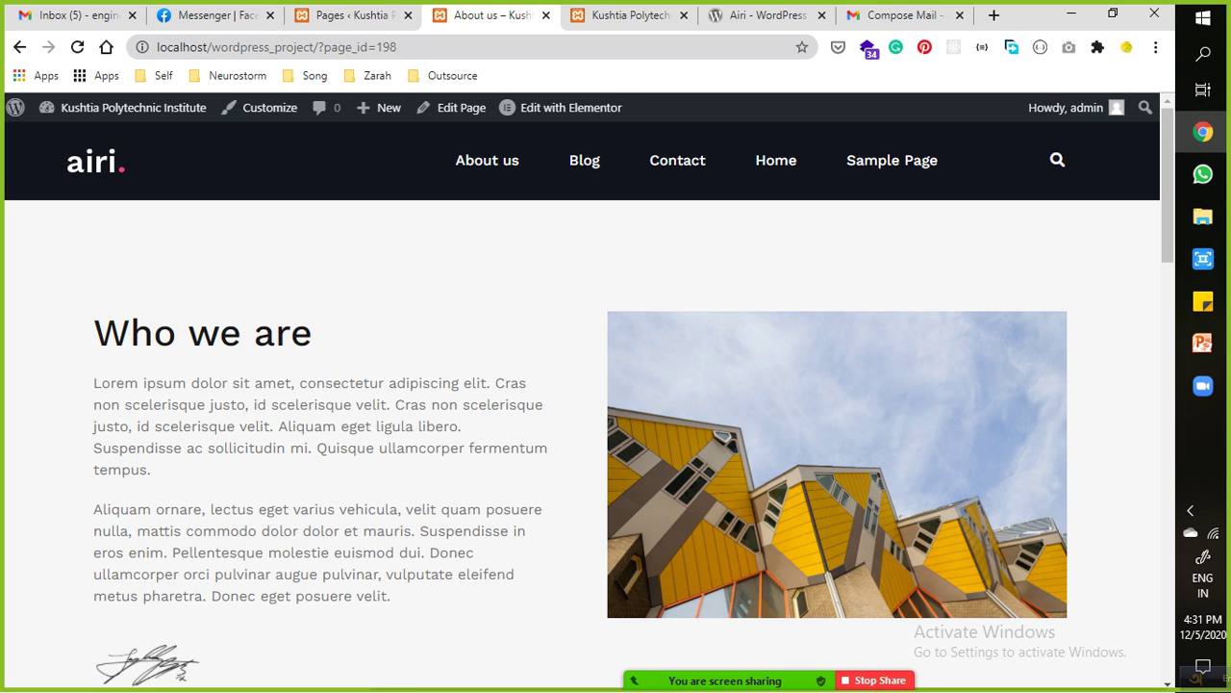
{"action": "left_click_drag", "start_coordinate": [396, 47], "coordinate": [343, 47]}
{"action": "key", "text": "BackSpace"}
{"action": "key", "text": "BackSpace"}
{"action": "key", "text": "Return"}
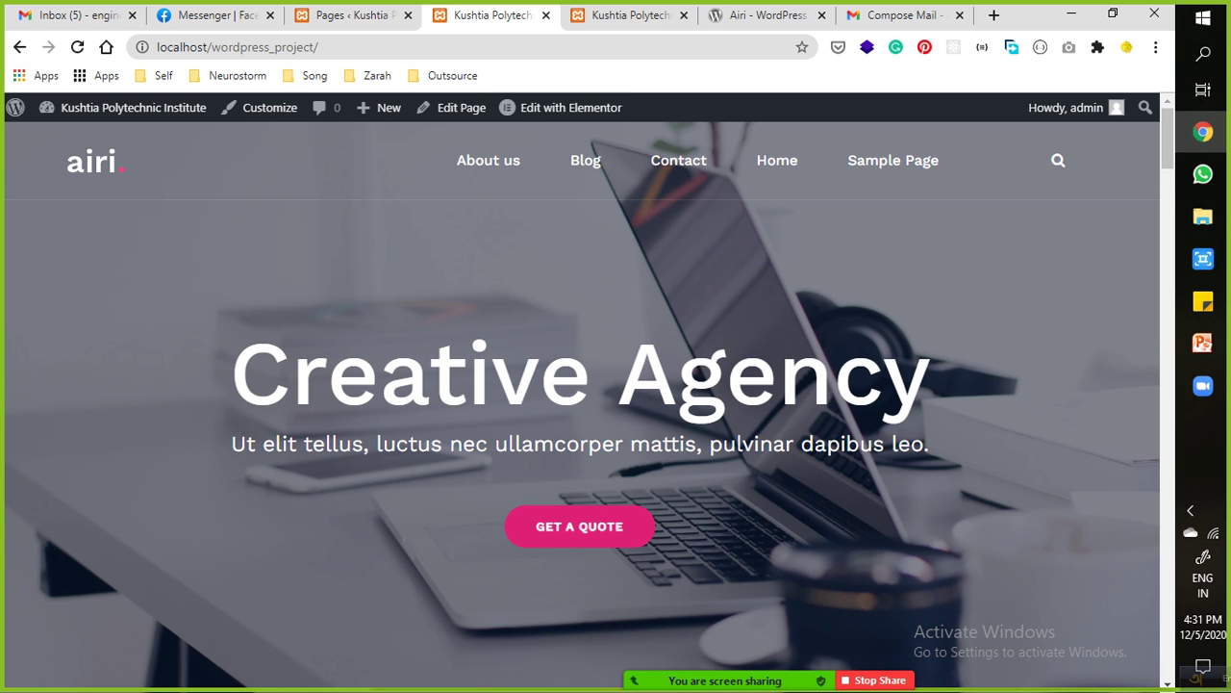
Open the Menus screen in the dashboard and bring the menu structure and menu settings into view.
{"action": "key", "text": "ctrl+shift+Tab"}
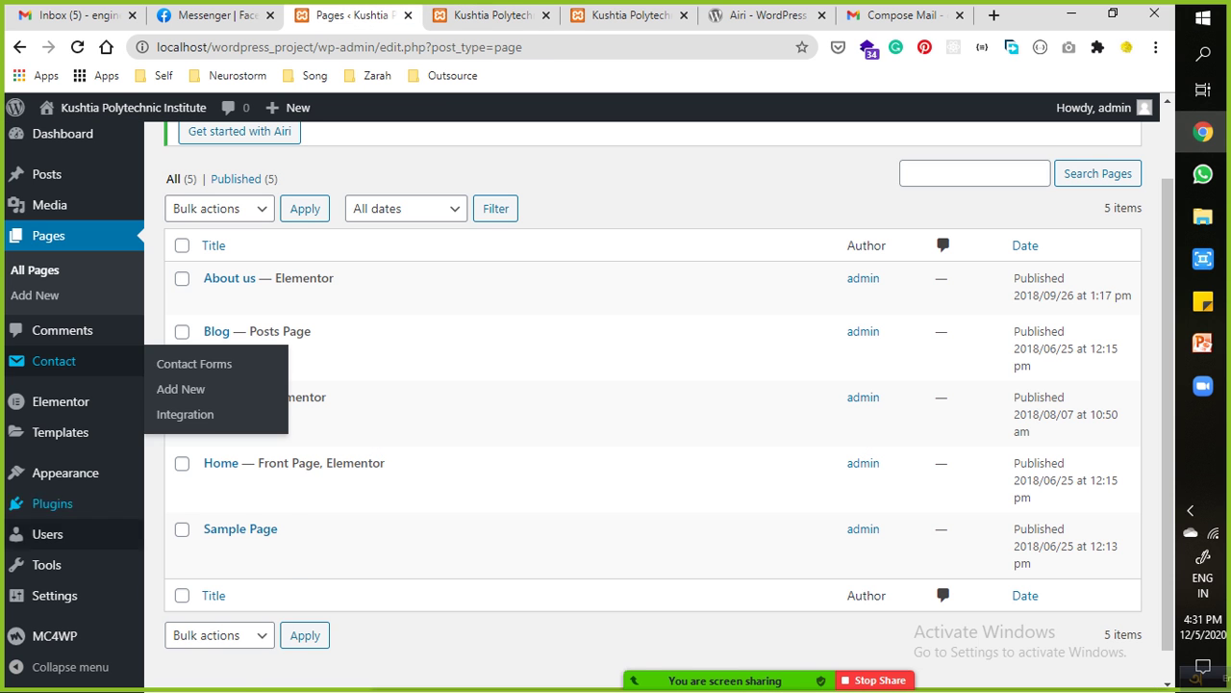
{"action": "scroll", "coordinate": [58, 538], "scroll_direction": "down", "scroll_amount": 1}
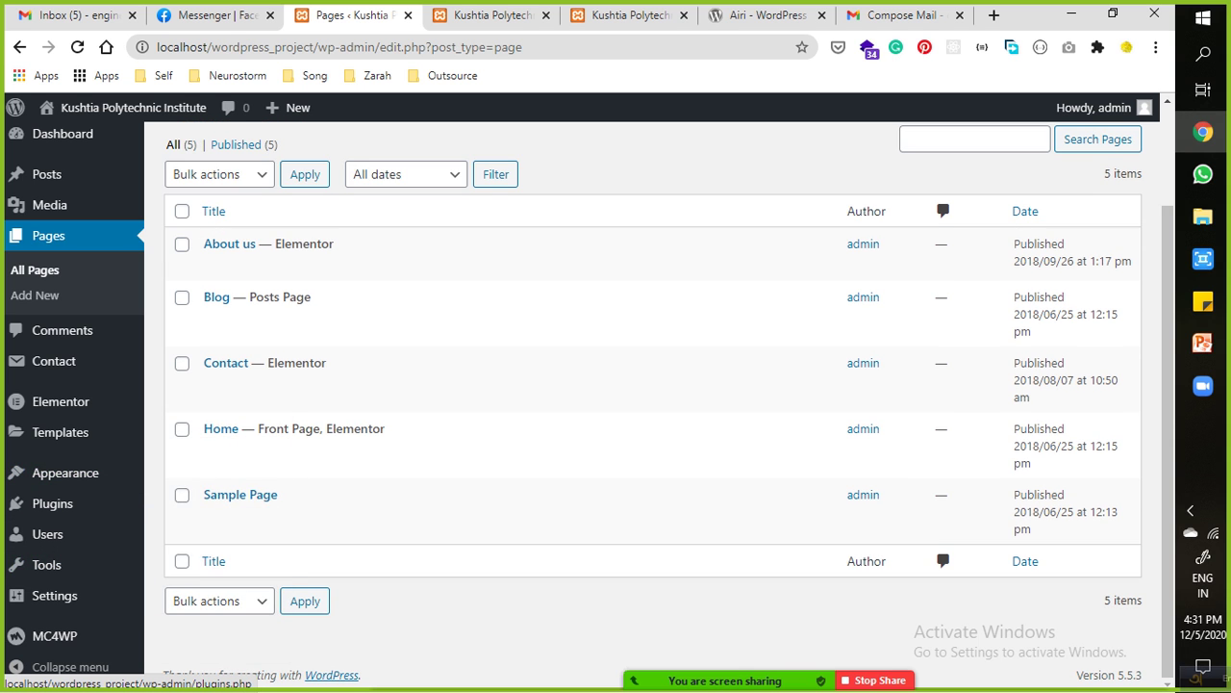
{"action": "mouse_move", "coordinate": [66, 472]}
{"action": "left_click", "coordinate": [174, 500]}
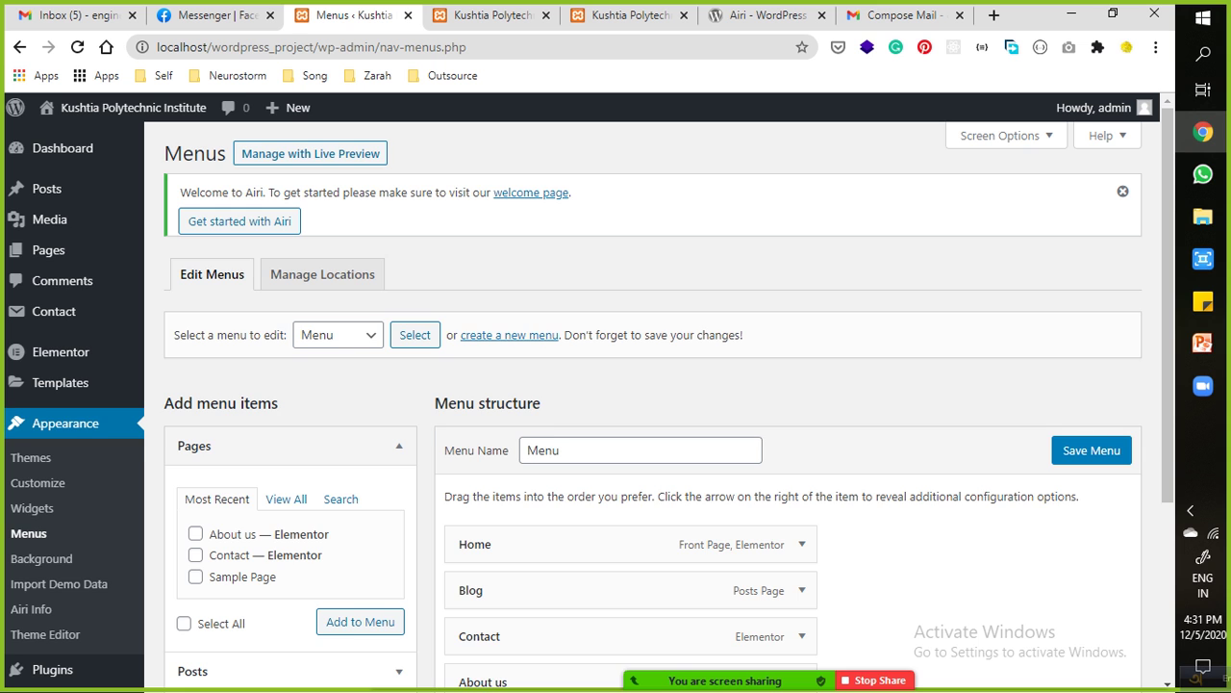
{"action": "scroll", "coordinate": [654, 404], "scroll_direction": "down", "scroll_amount": 2}
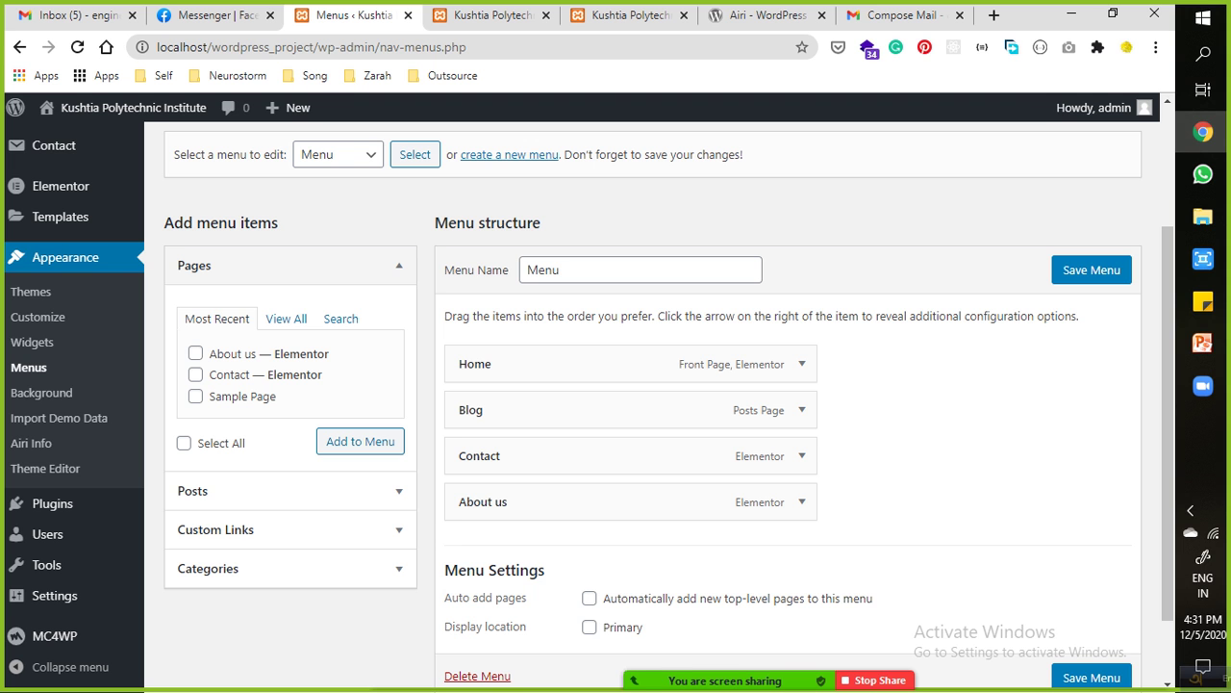
Compare the items and display location of the menu named Menu with the front page's navigation.
{"action": "key", "text": "ctrl+Tab"}
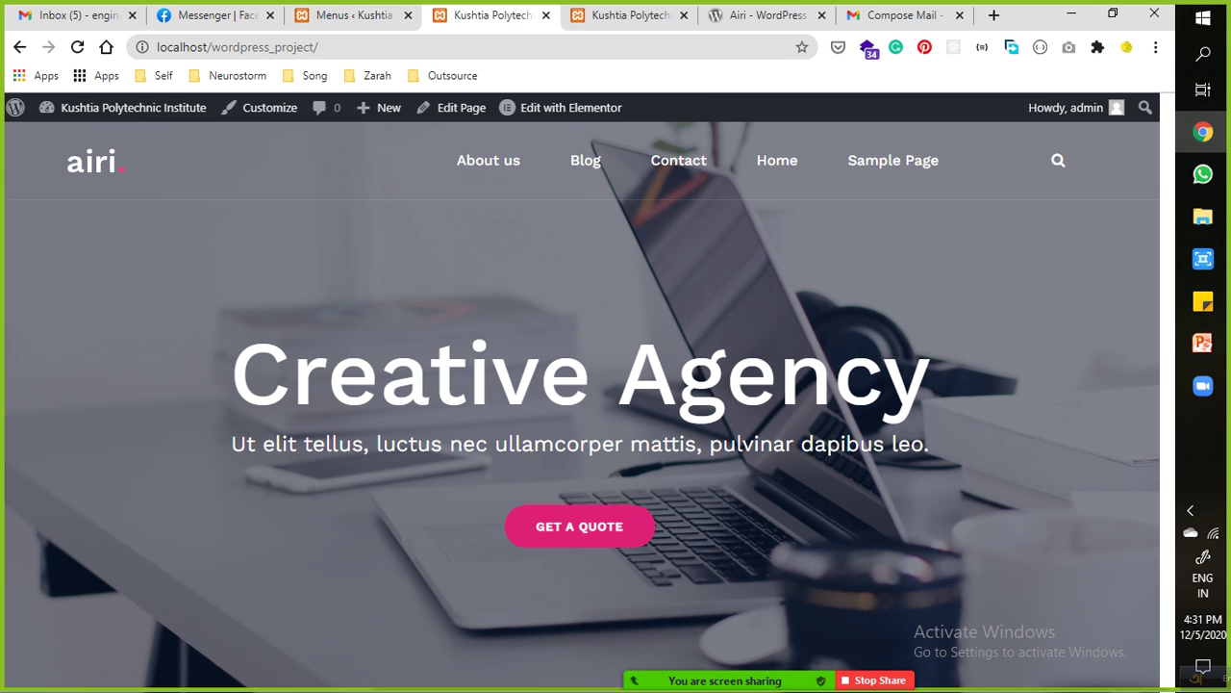
{"action": "key", "text": "ctrl+shift+Tab"}
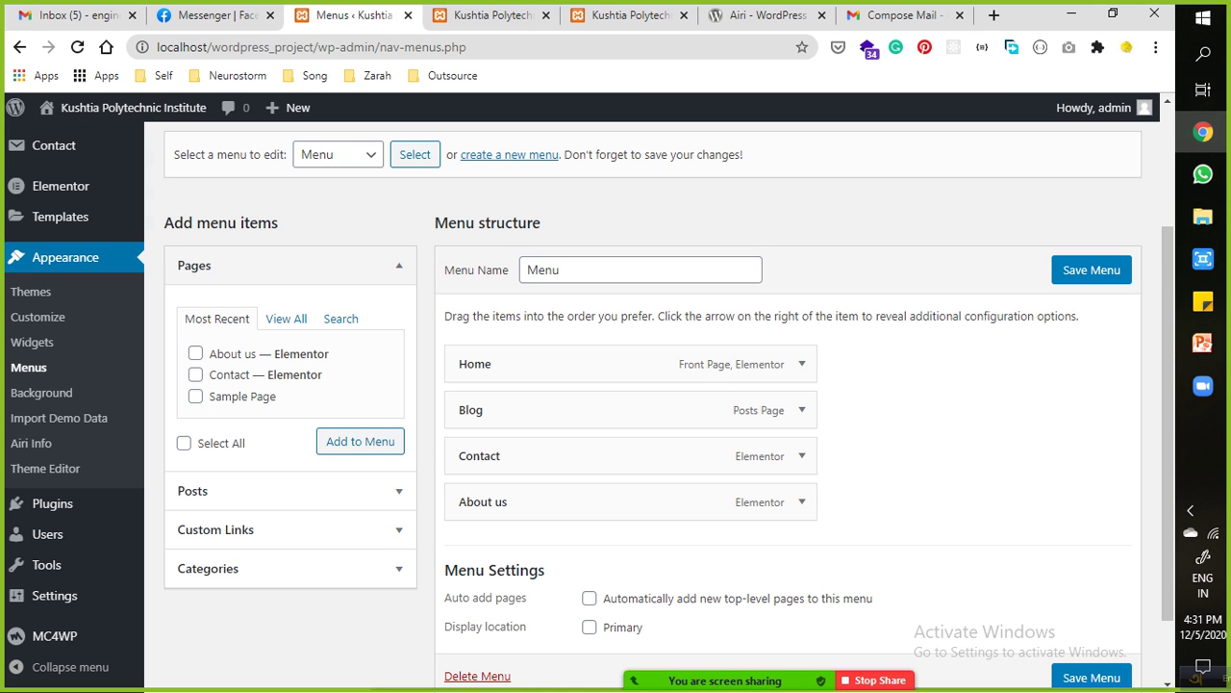
{"action": "key", "text": "ctrl+Tab"}
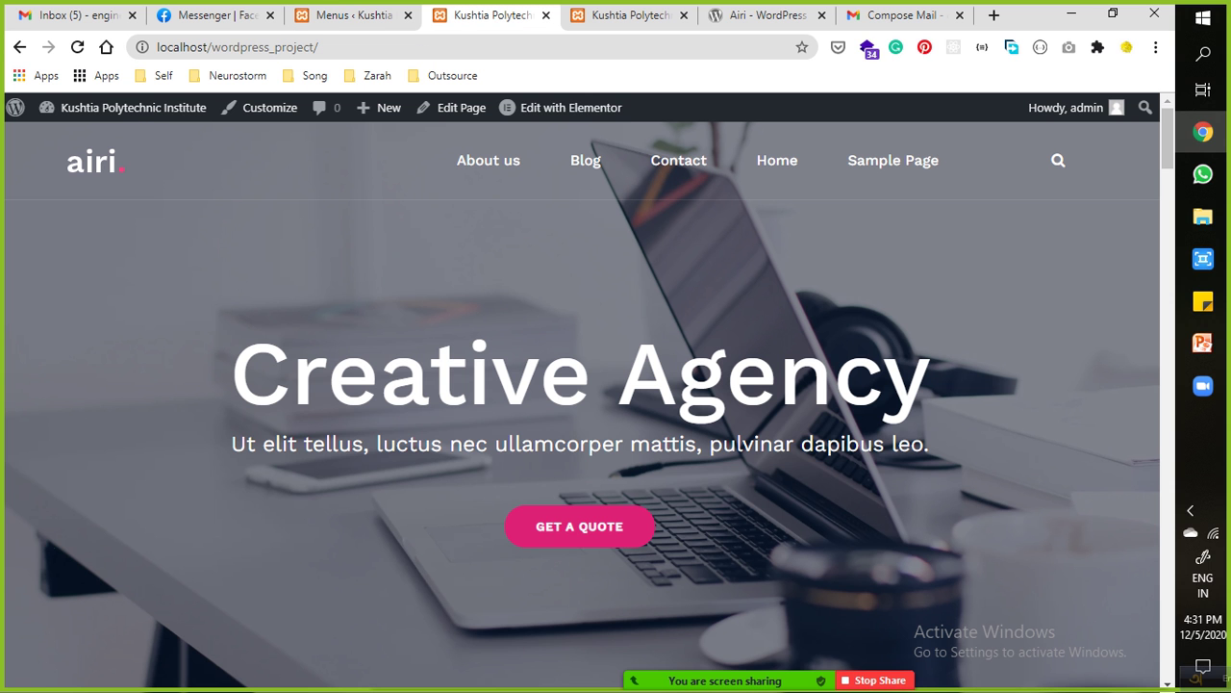
{"action": "key", "text": "ctrl+shift+Tab"}
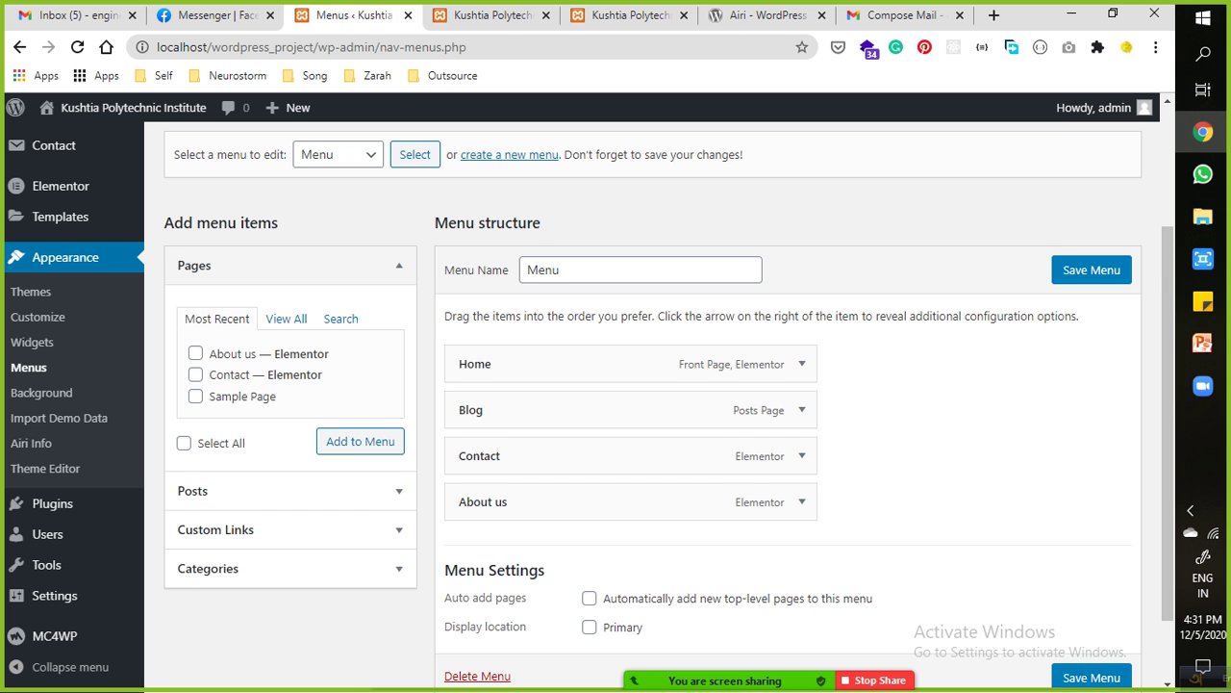
{"action": "scroll", "coordinate": [654, 404], "scroll_direction": "down", "scroll_amount": 1}
{"action": "scroll", "coordinate": [654, 404], "scroll_direction": "up", "scroll_amount": 5}
{"action": "scroll", "coordinate": [654, 404], "scroll_direction": "down", "scroll_amount": 2}
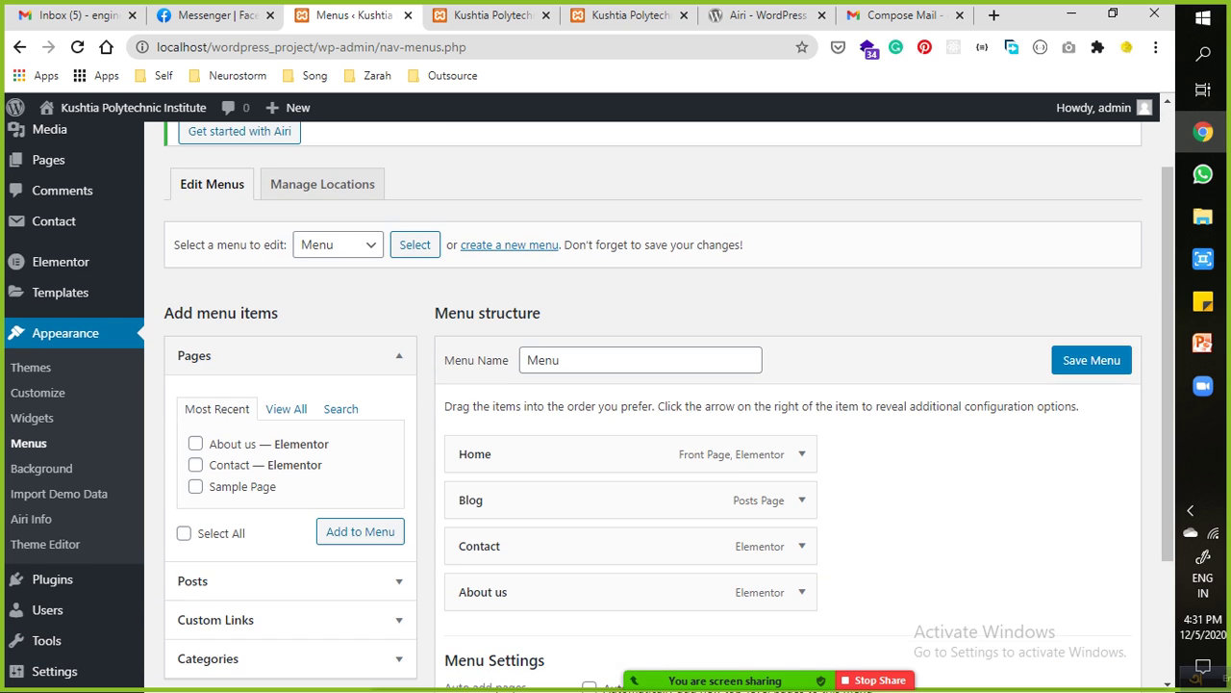
Check which menus are available for the Primary theme location and return to editing the menu named Menu.
{"action": "left_click", "coordinate": [322, 183]}
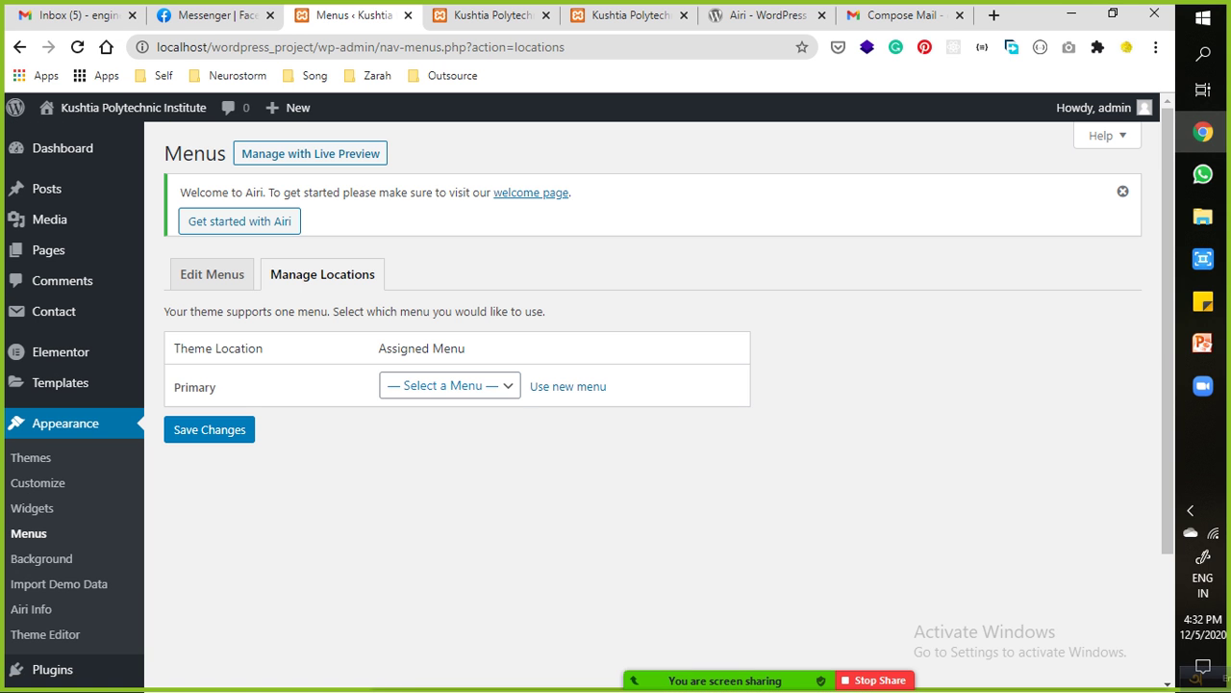
{"action": "left_click", "coordinate": [449, 385]}
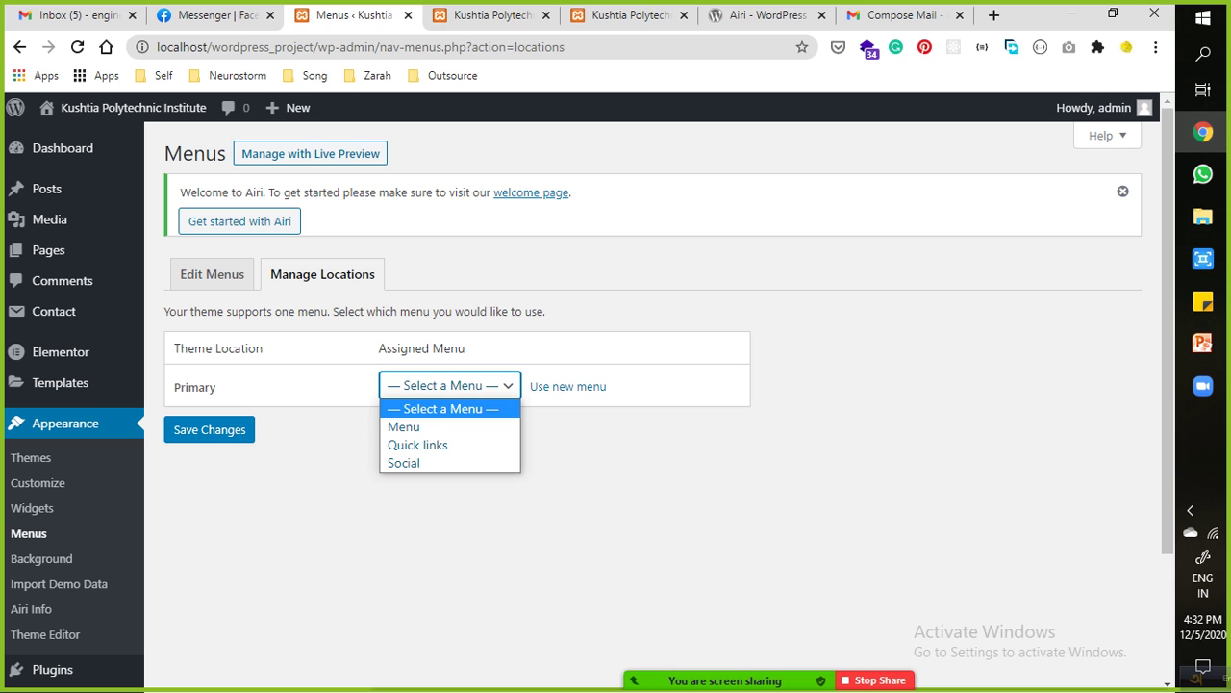
{"action": "key", "text": "Escape"}
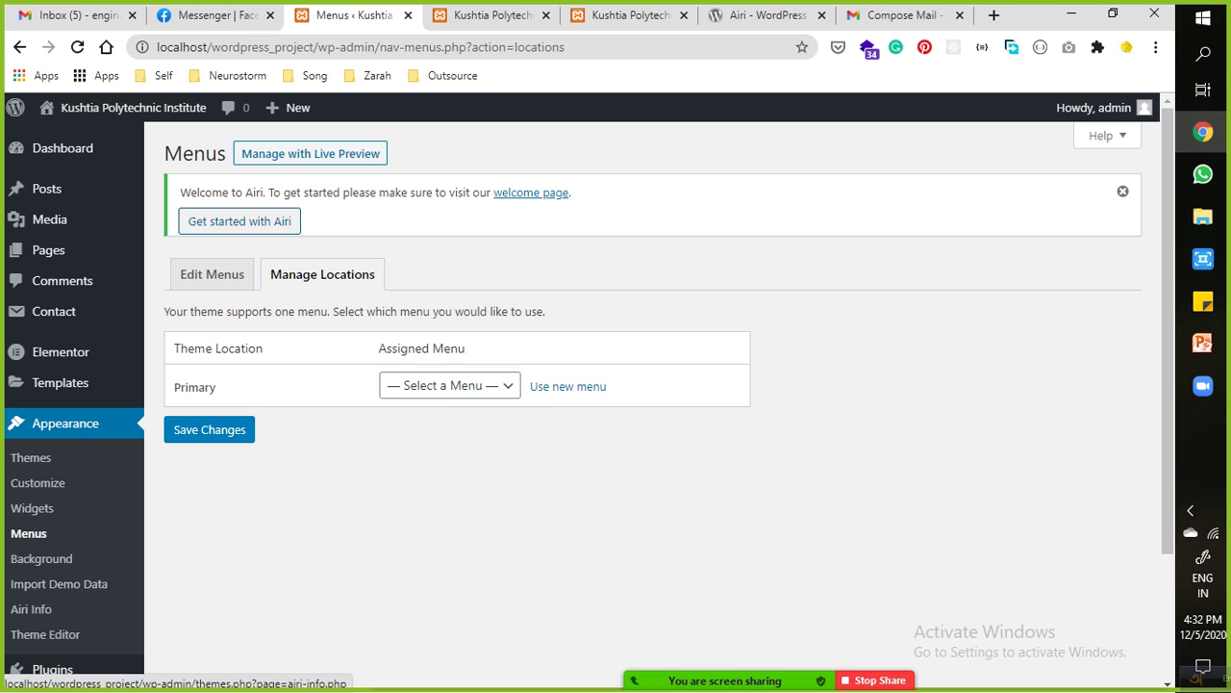
{"action": "left_click", "coordinate": [212, 274]}
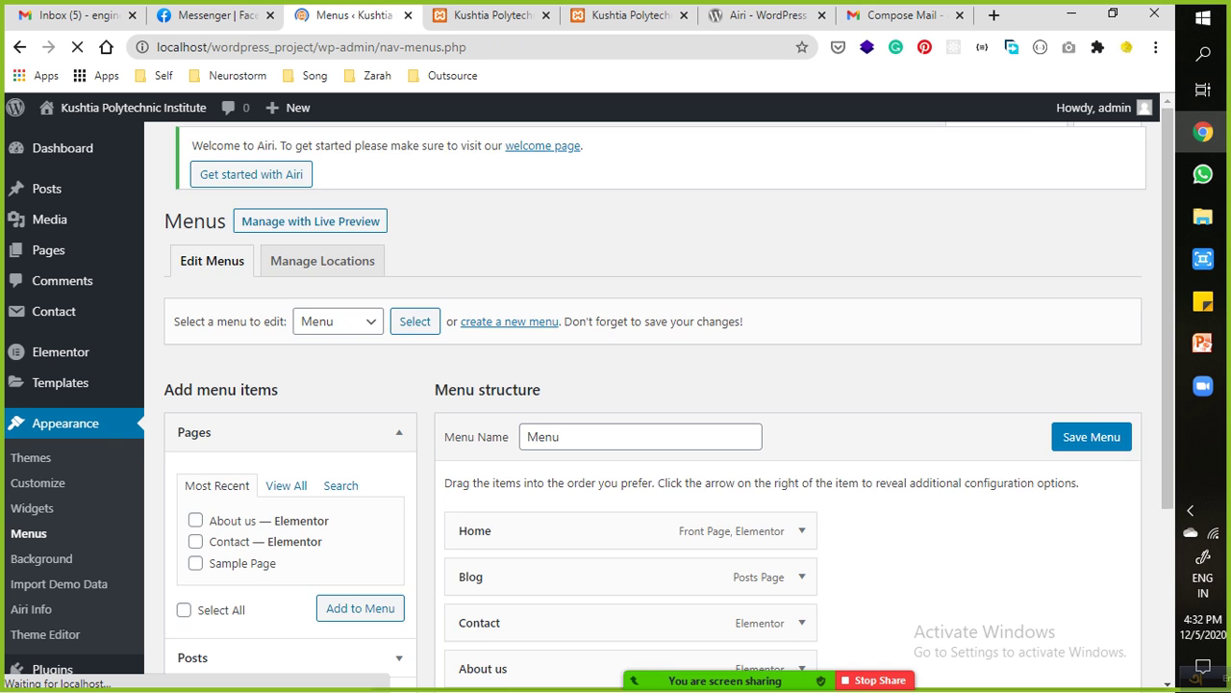
{"action": "scroll", "coordinate": [654, 404], "scroll_direction": "down", "scroll_amount": 2}
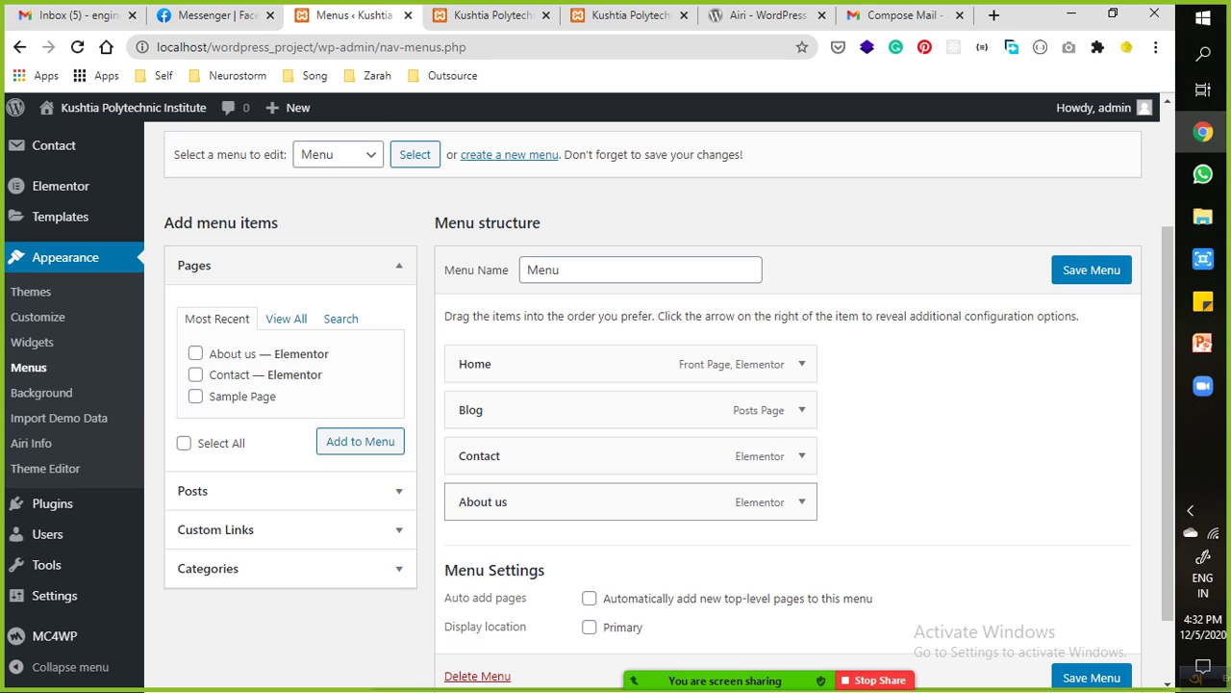
Compare the menu items with the front page's navigation and test its About us and Home links.
{"action": "key", "text": "ctrl+Tab"}
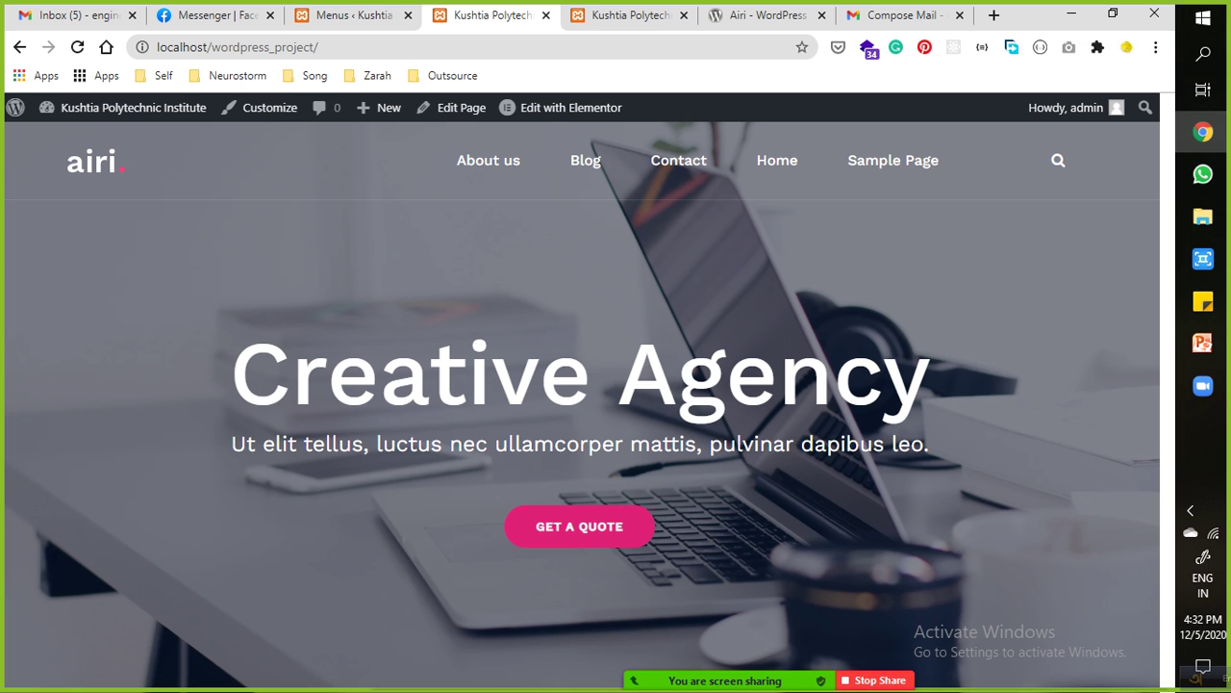
{"action": "key", "text": "ctrl+shift+Tab"}
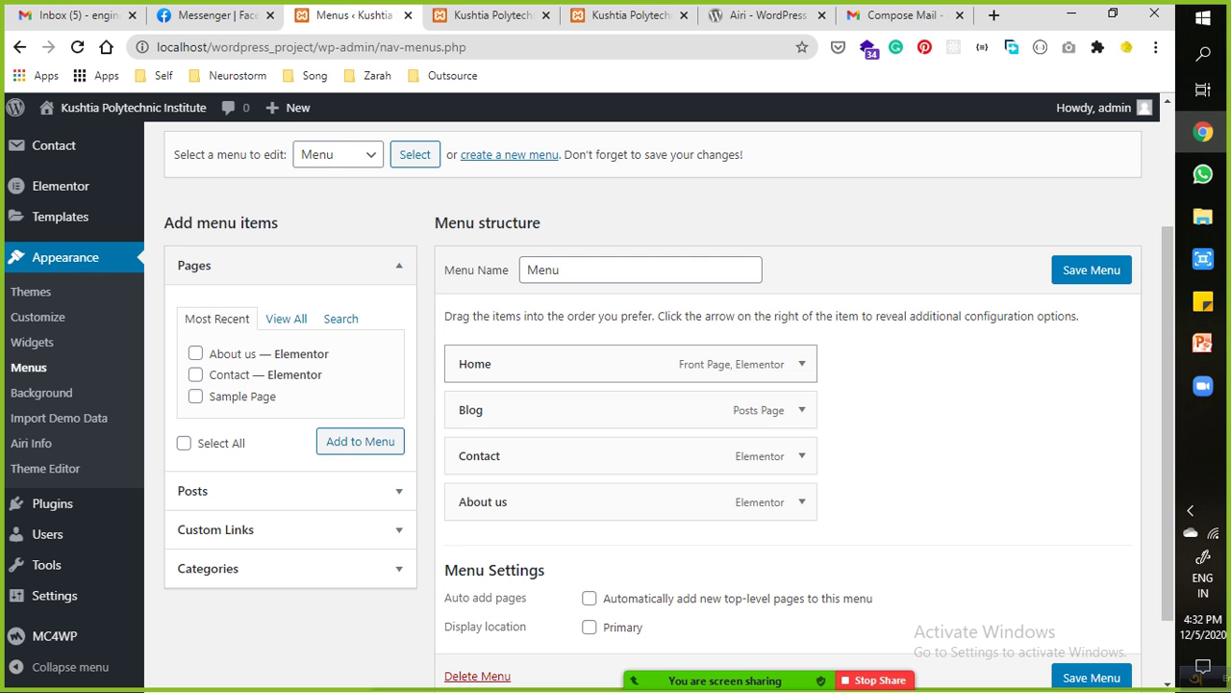
{"action": "key", "text": "ctrl+Tab"}
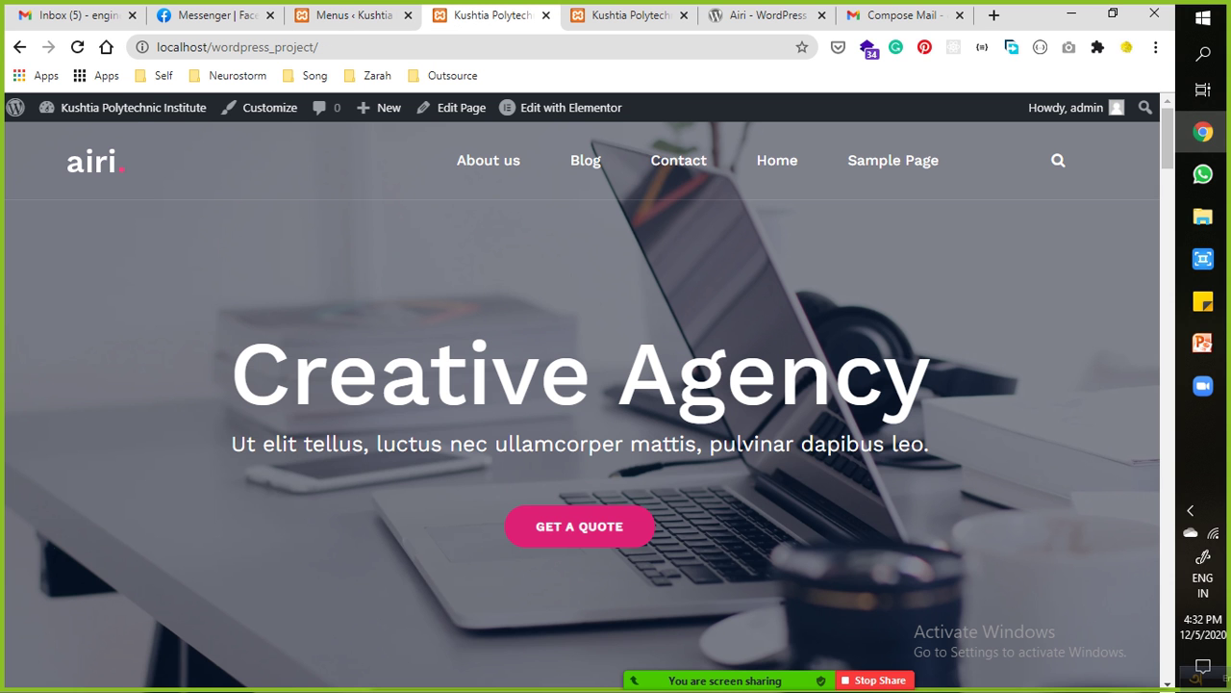
{"action": "key", "text": "F5"}
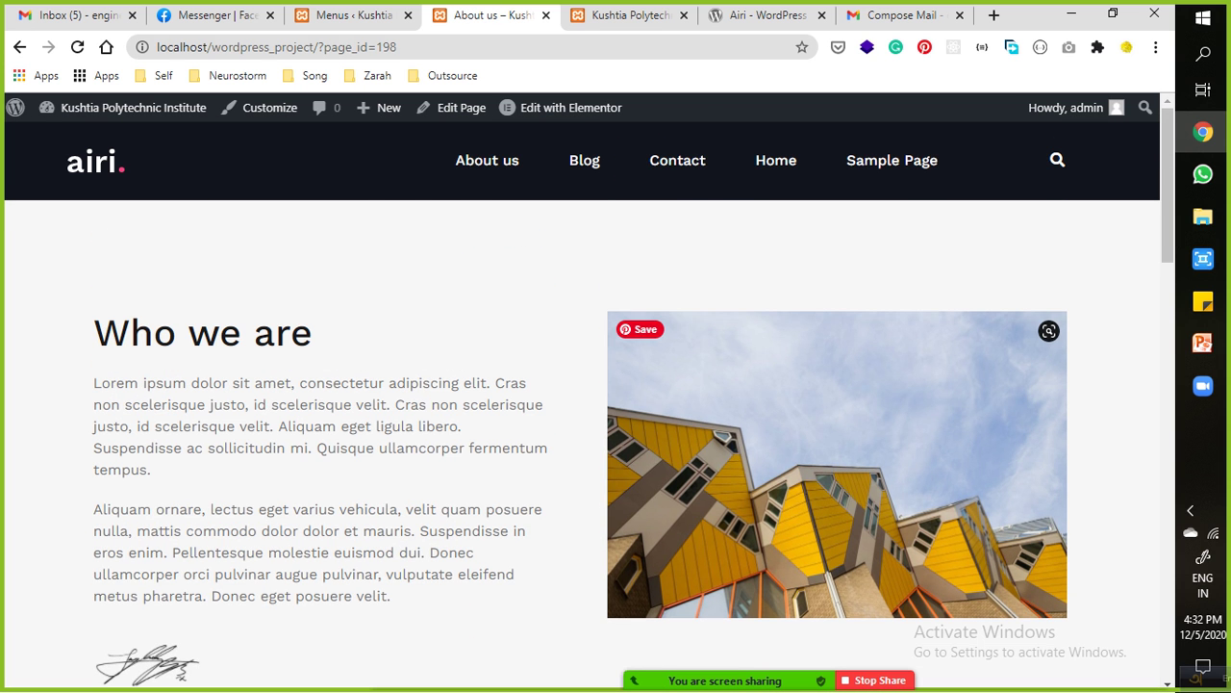
{"action": "left_click", "coordinate": [19, 46]}
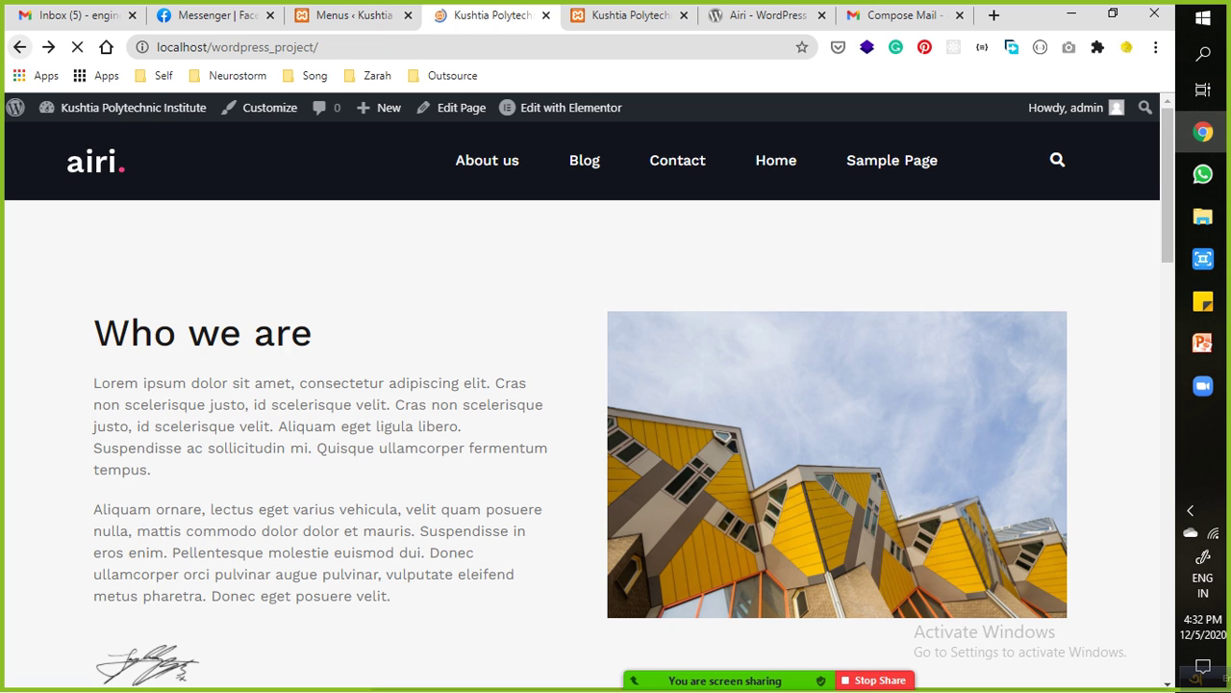
{"action": "left_click", "coordinate": [488, 160]}
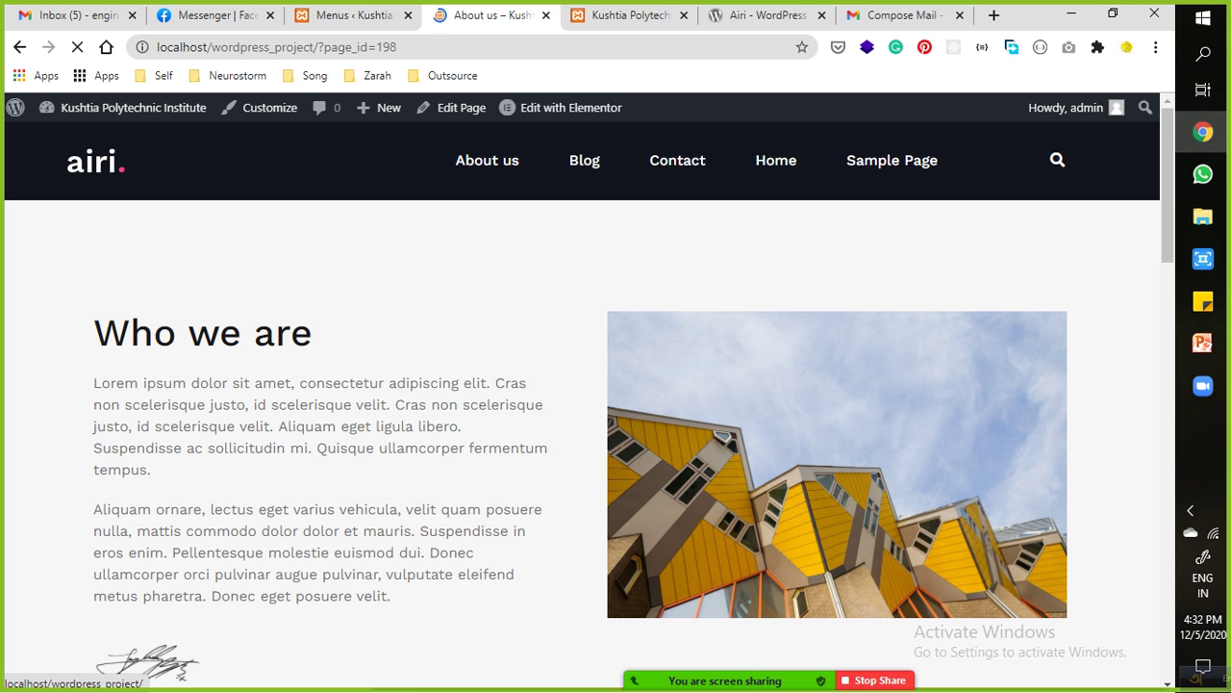
{"action": "left_click", "coordinate": [775, 160]}
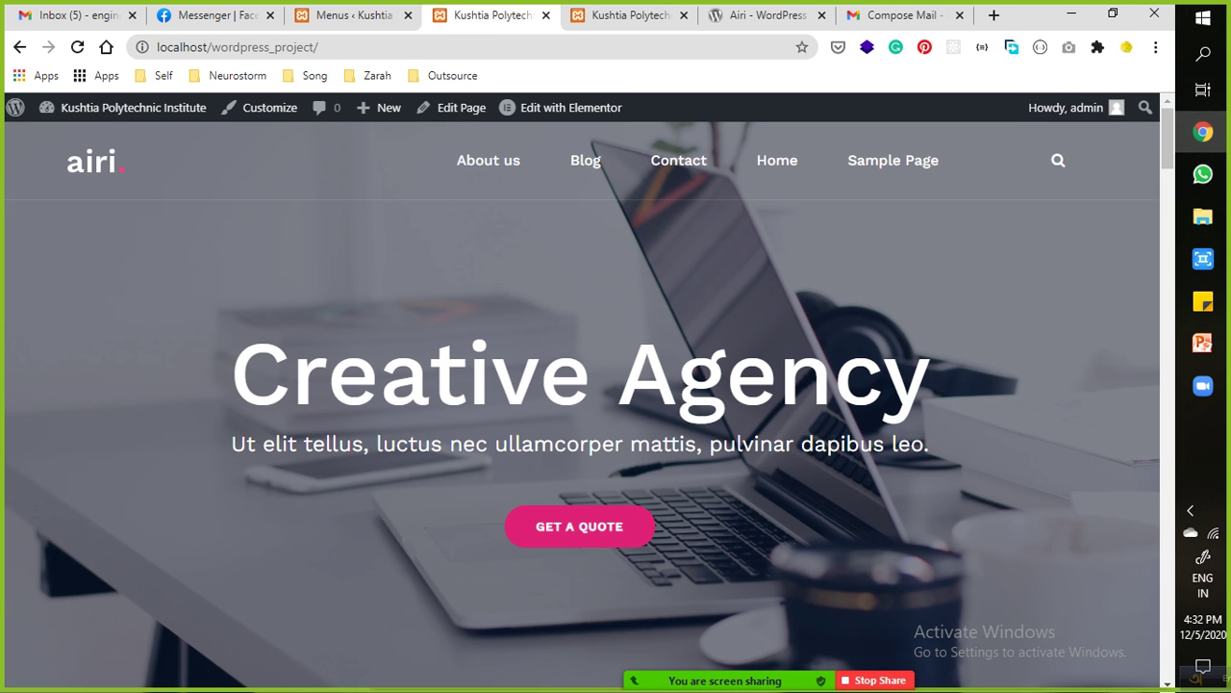
Recheck the menu structure and settings, then open the list of all pages and compare it with the front page's navigation.
{"action": "key", "text": "ctrl+shift+Tab"}
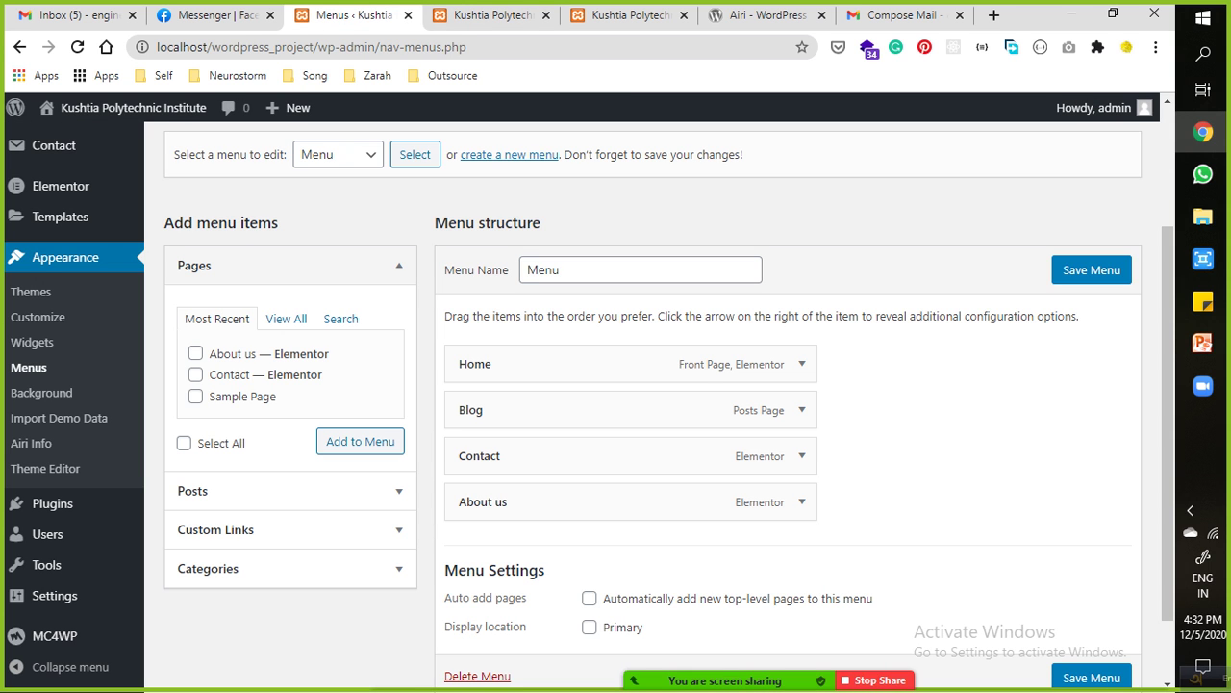
{"action": "scroll", "coordinate": [654, 404], "scroll_direction": "down", "scroll_amount": 1}
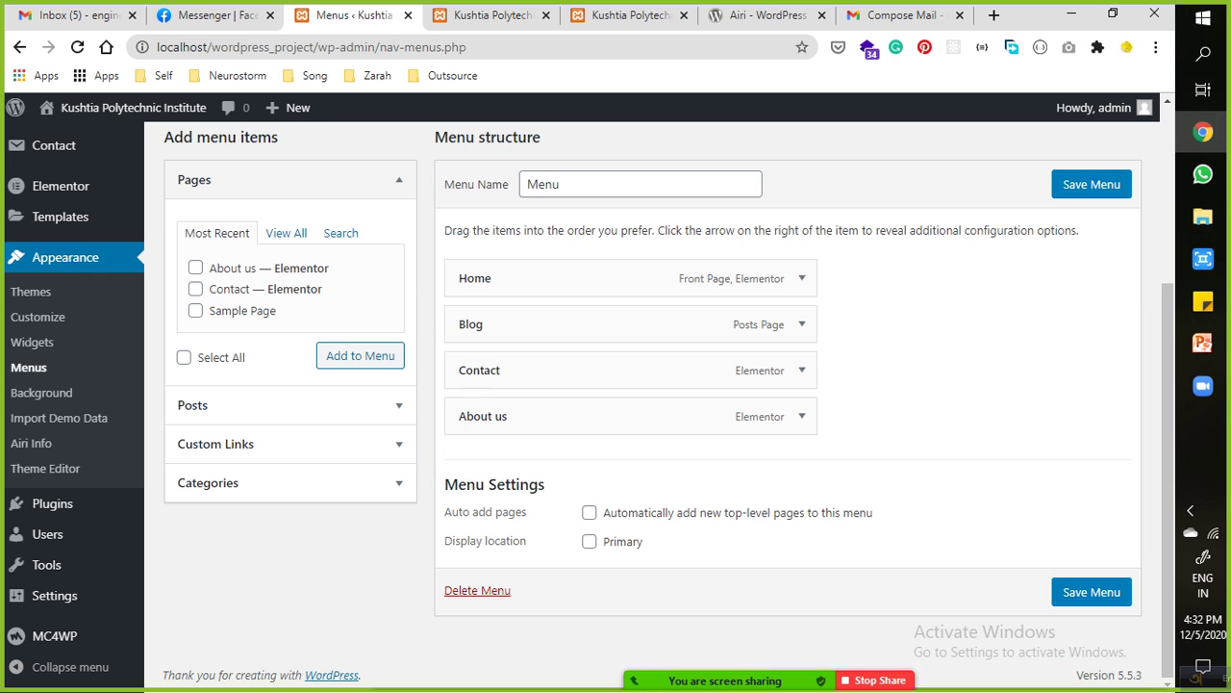
{"action": "scroll", "coordinate": [654, 404], "scroll_direction": "up", "scroll_amount": 3}
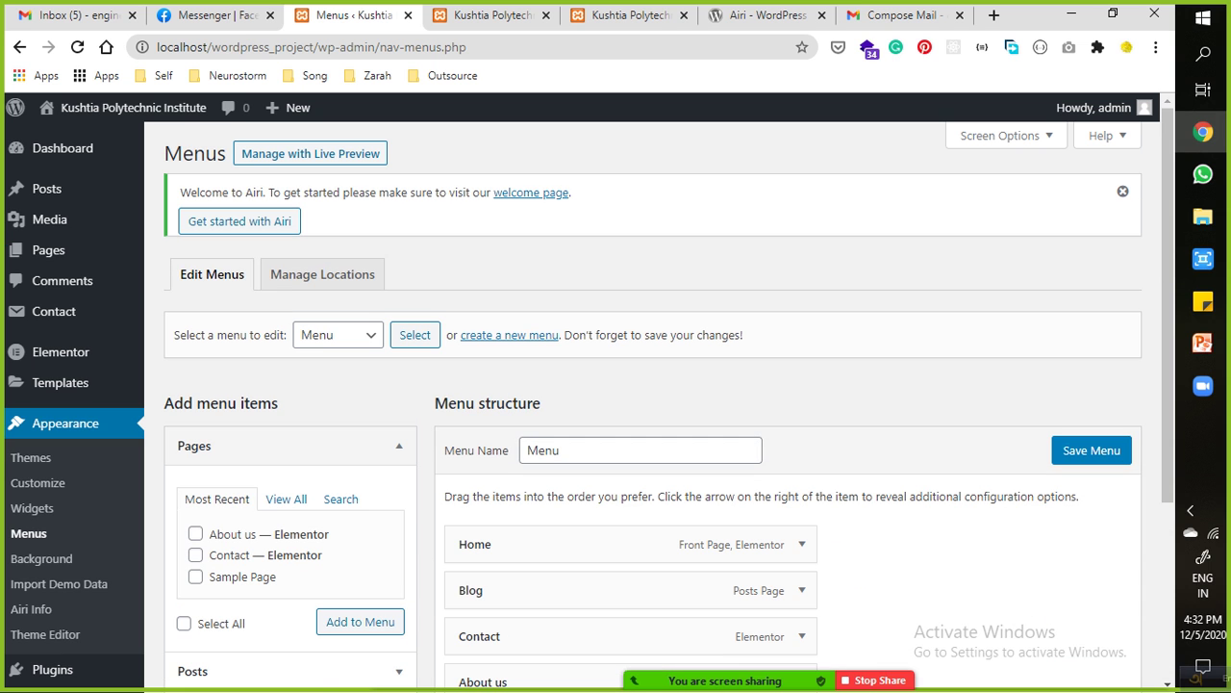
{"action": "left_click", "coordinate": [48, 250]}
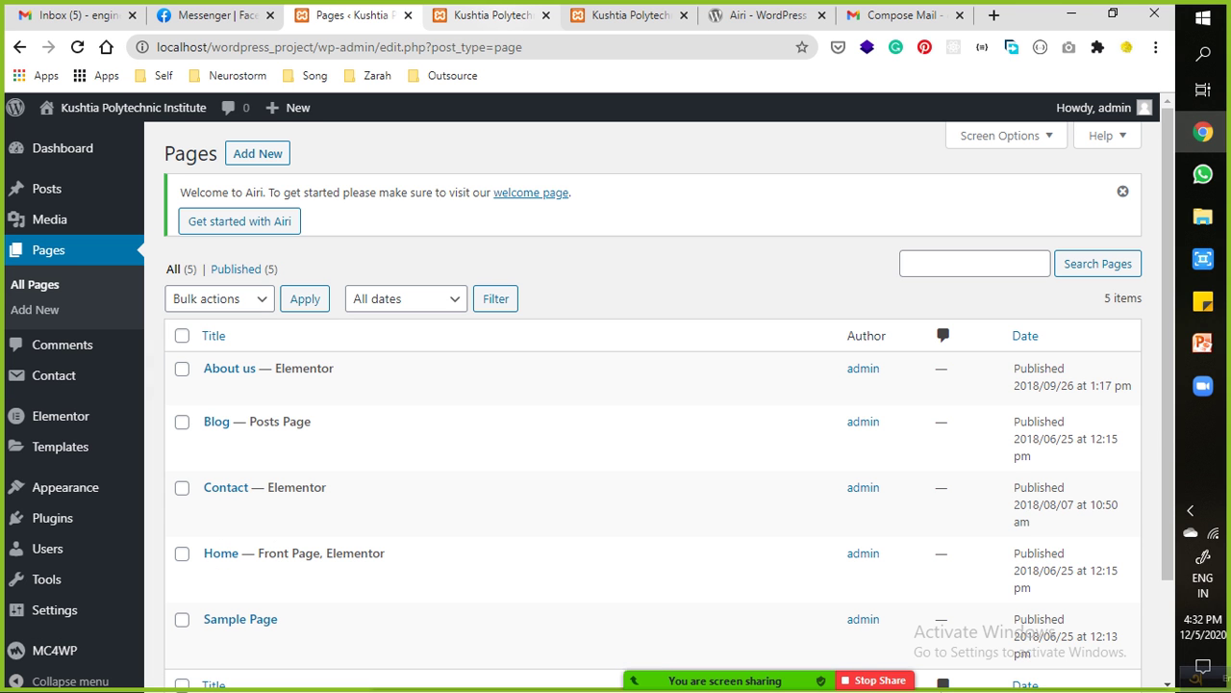
{"action": "key", "text": "ctrl+Tab"}
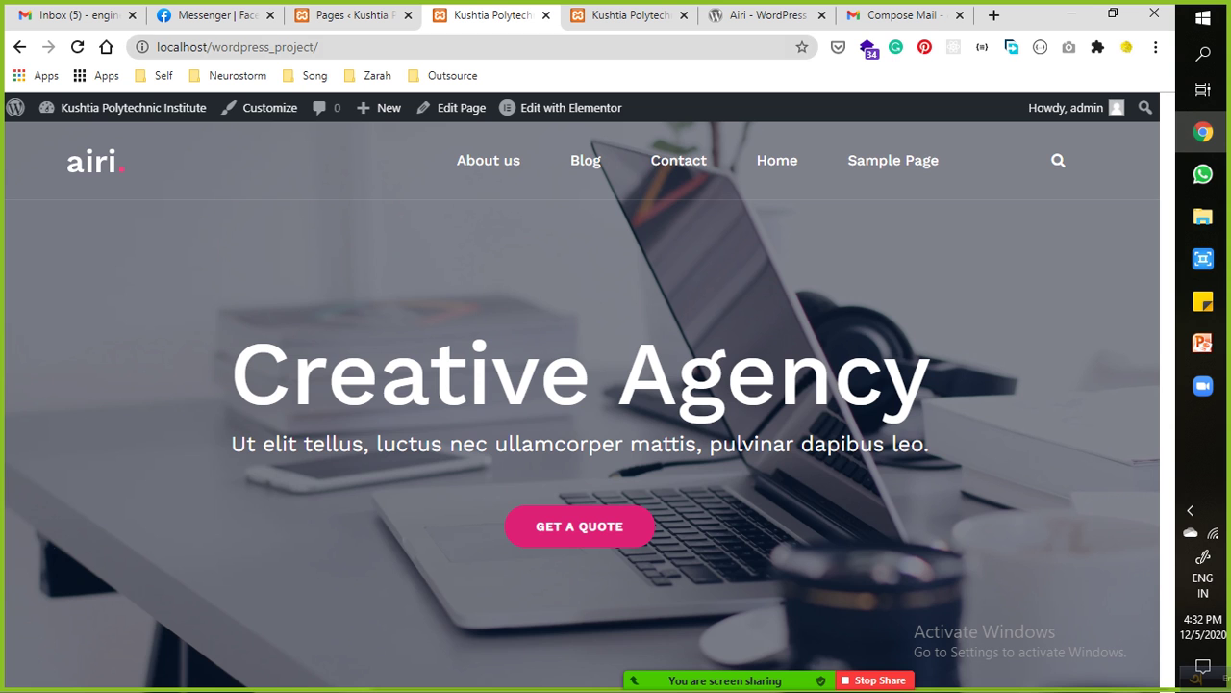
{"action": "key", "text": "ctrl+Tab"}
{"action": "key", "text": "ctrl+shift+Tab"}
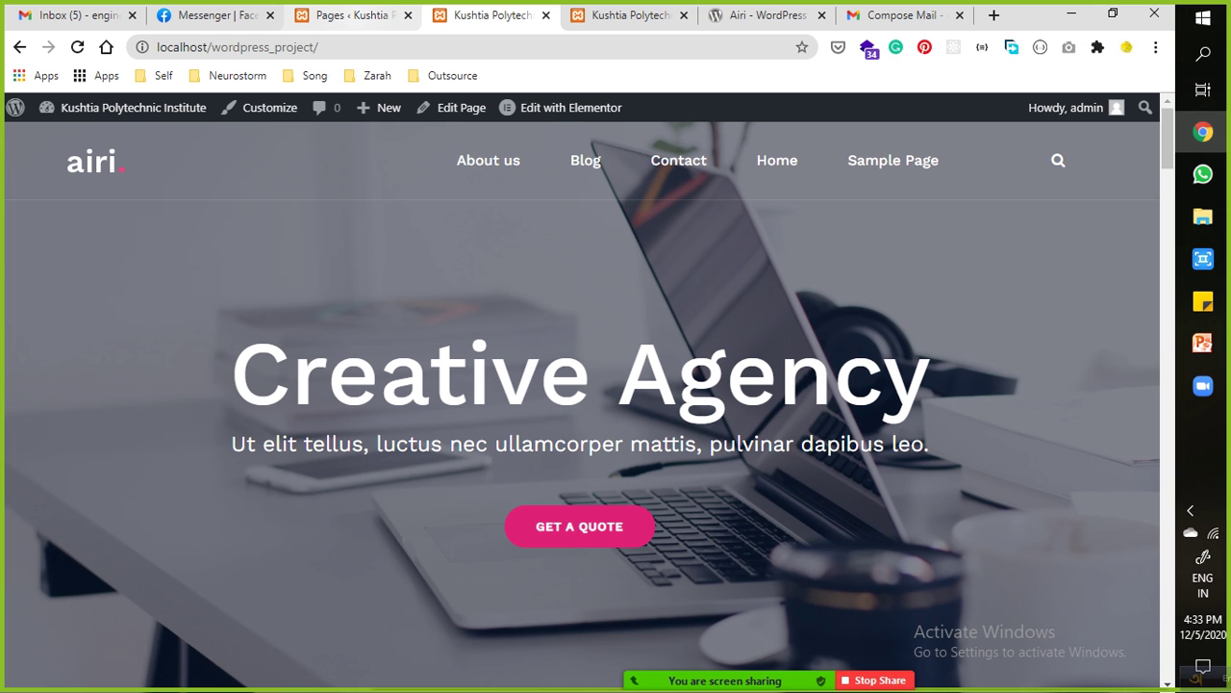
{"action": "left_click", "coordinate": [347, 15]}
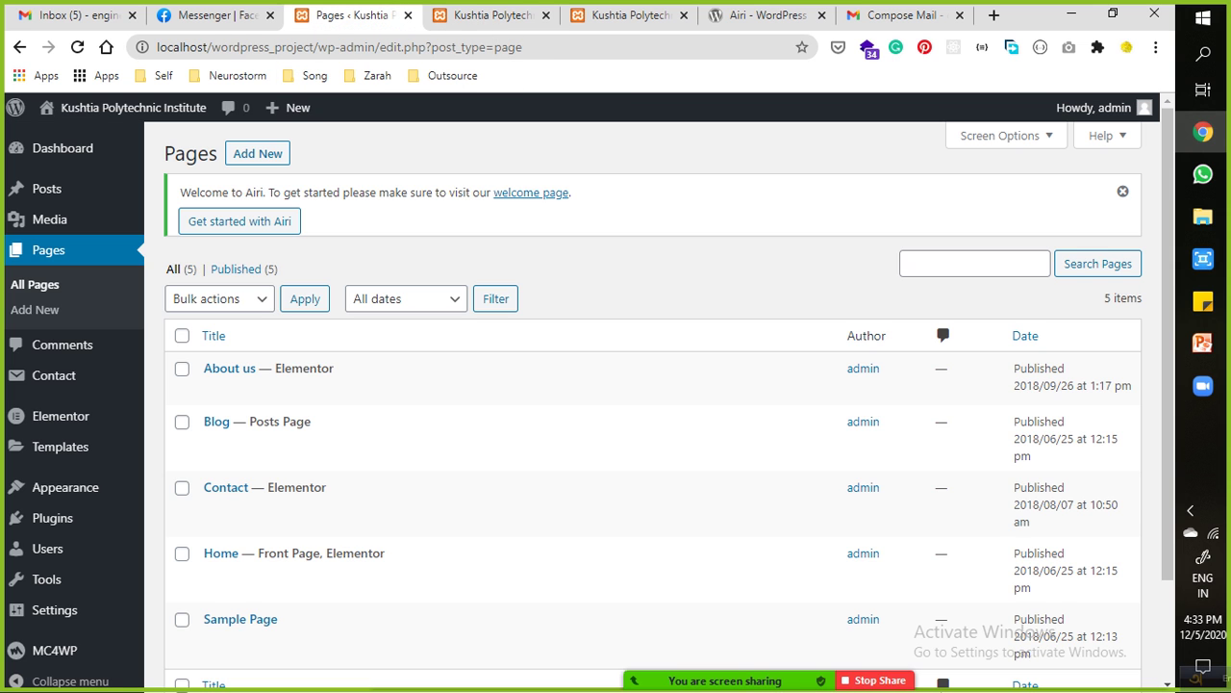
{"action": "left_click", "coordinate": [490, 15]}
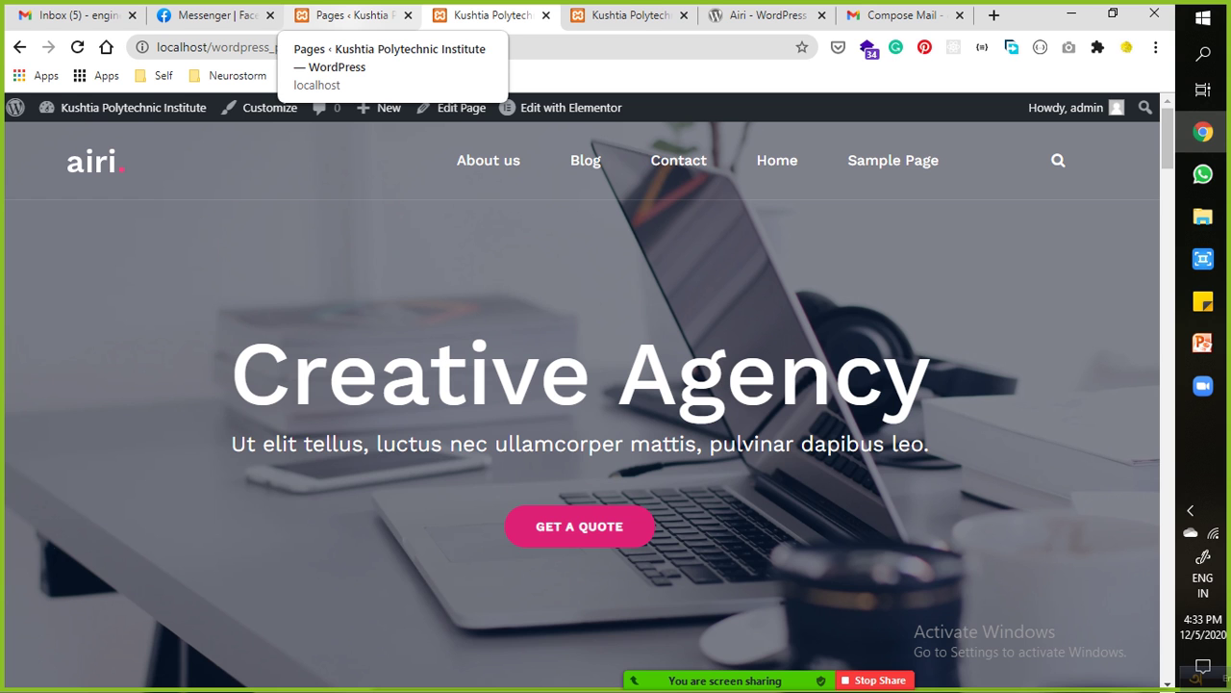
{"action": "left_click", "coordinate": [351, 15]}
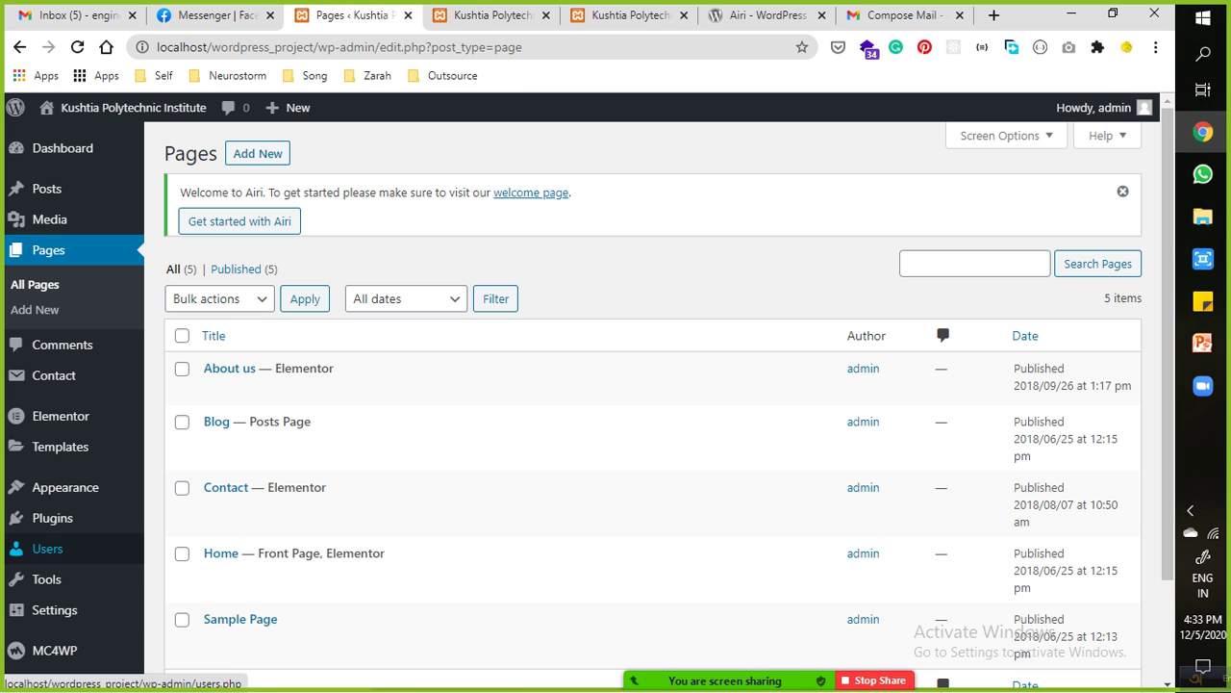
Reopen the Menus screen in the dashboard and bring the Display location setting into view.
{"action": "mouse_move", "coordinate": [53, 518]}
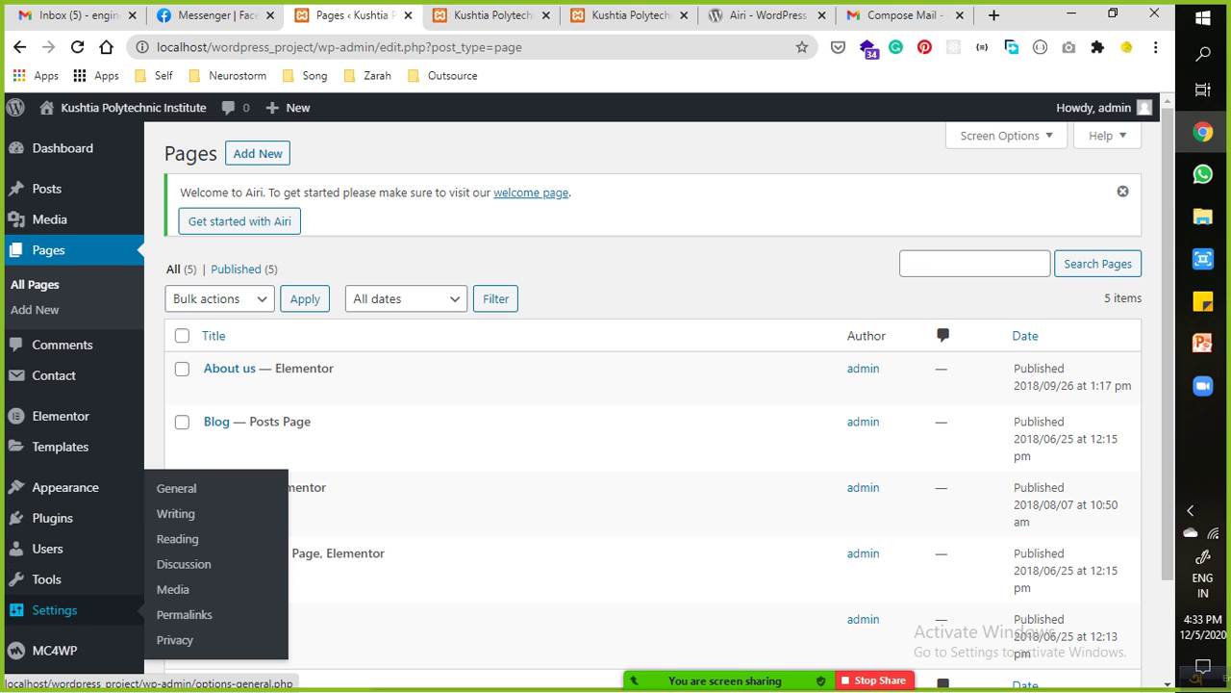
{"action": "mouse_move", "coordinate": [65, 486]}
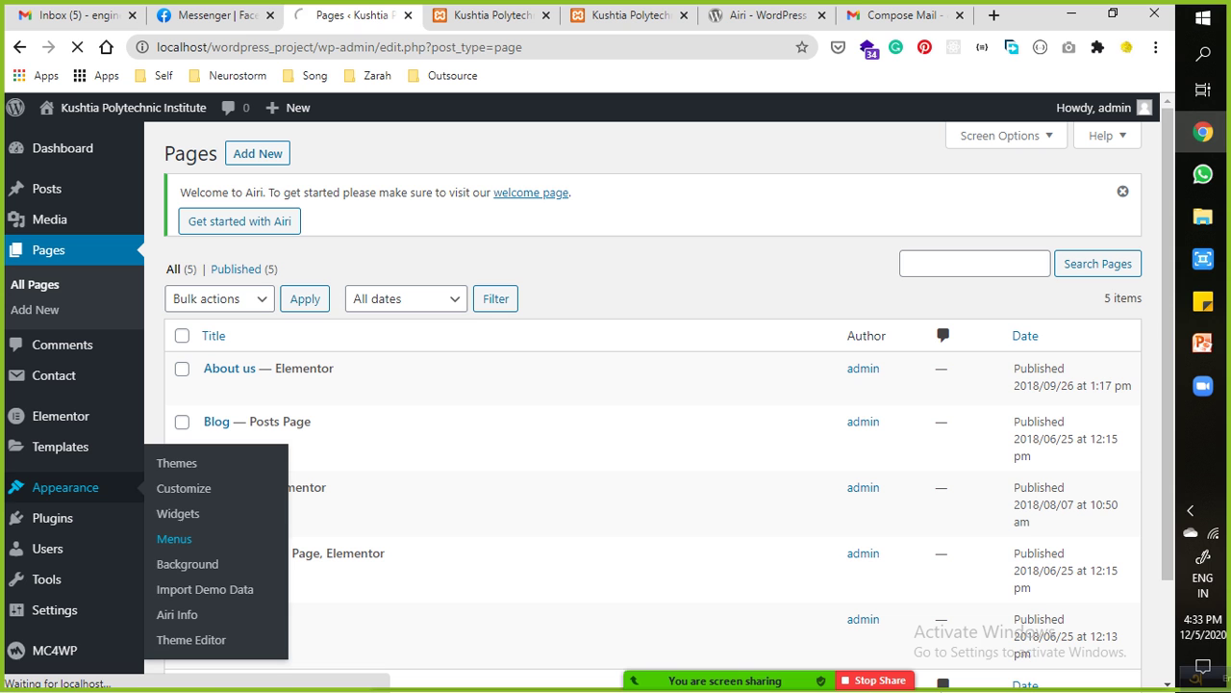
{"action": "left_click", "coordinate": [174, 538]}
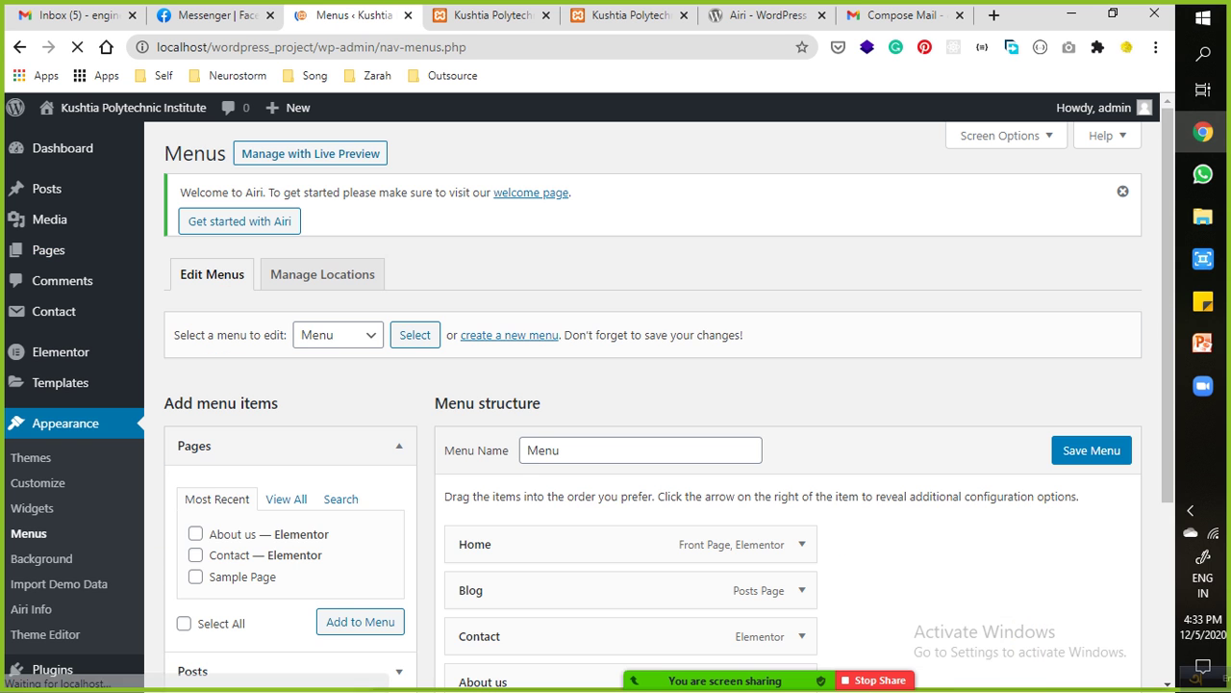
{"action": "scroll", "coordinate": [654, 404], "scroll_direction": "down", "scroll_amount": 3}
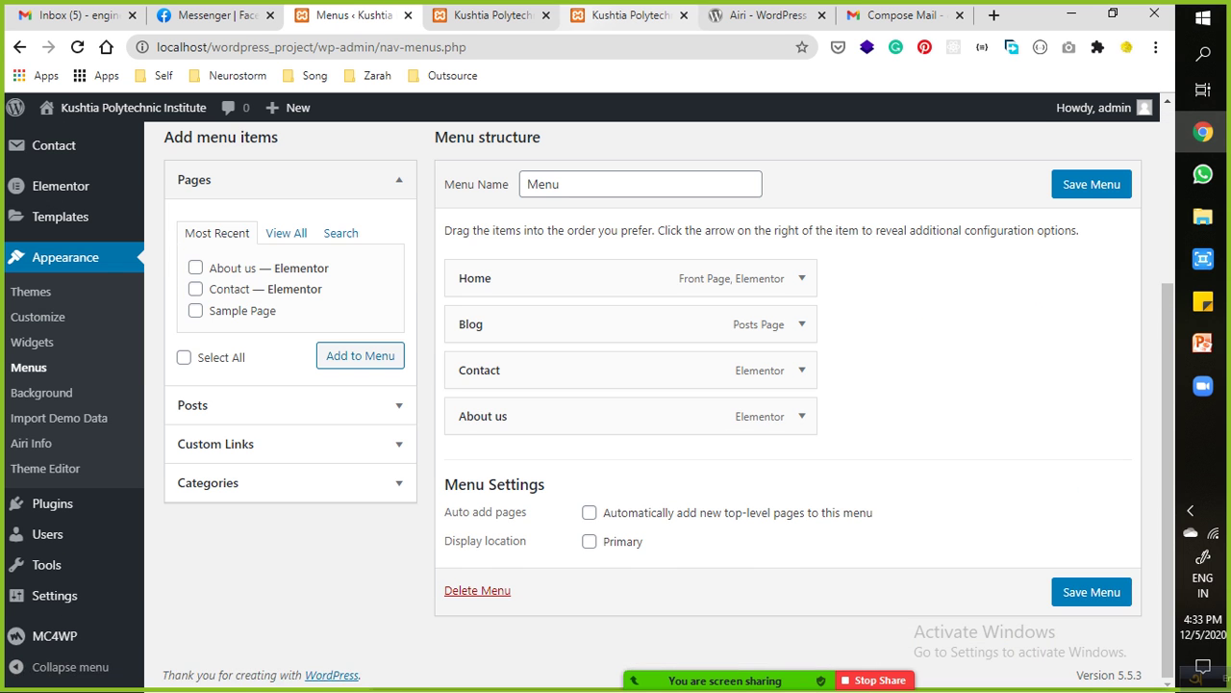
Close the duplicate site tab showing the Nothing Found page and reload the front page at localhost/wordpress_project/.
{"action": "left_click", "coordinate": [630, 14]}
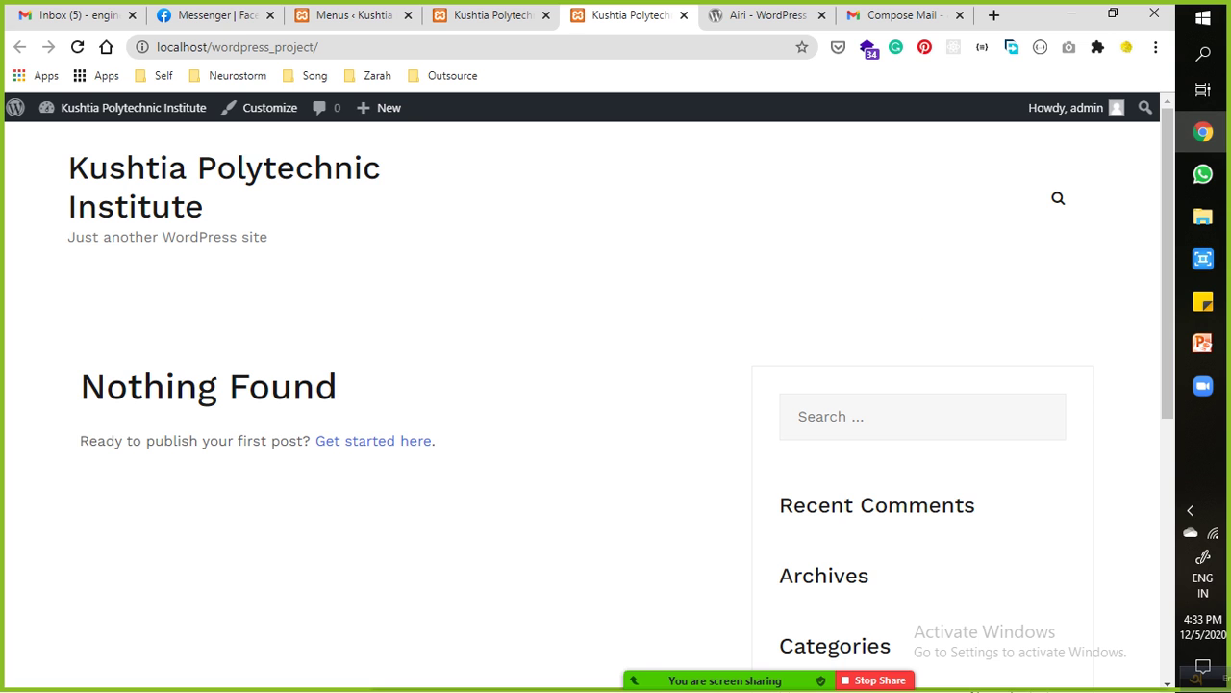
{"action": "left_click", "coordinate": [684, 14]}
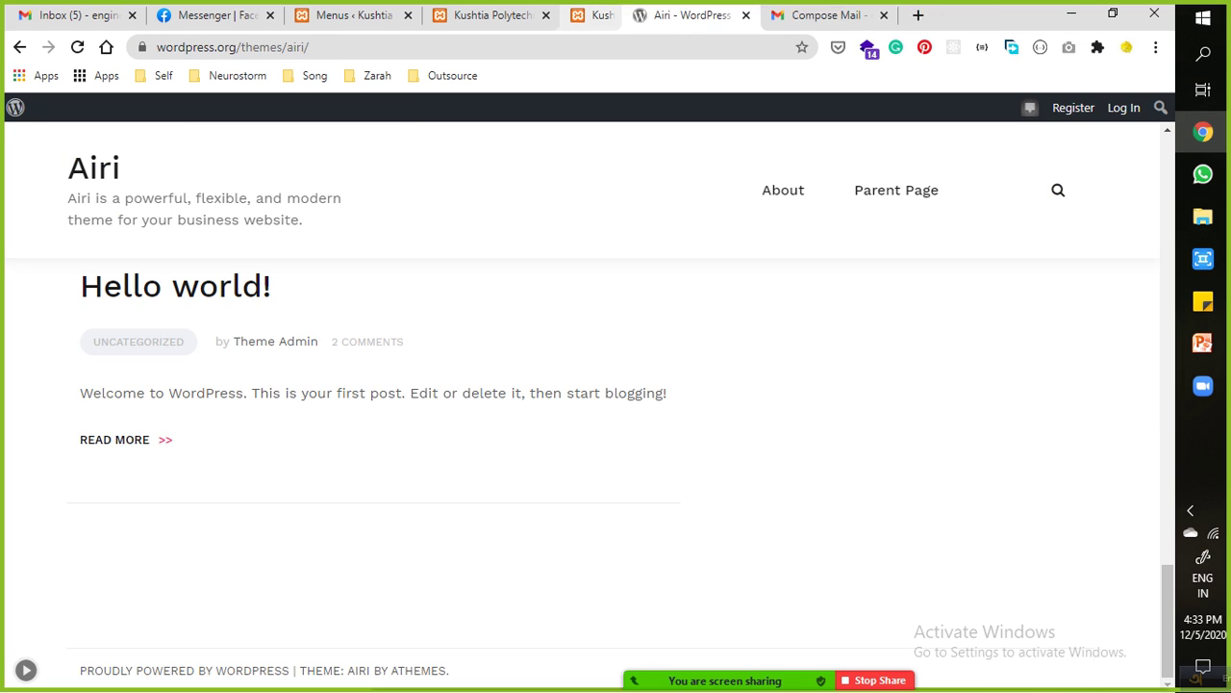
{"action": "left_click", "coordinate": [471, 14]}
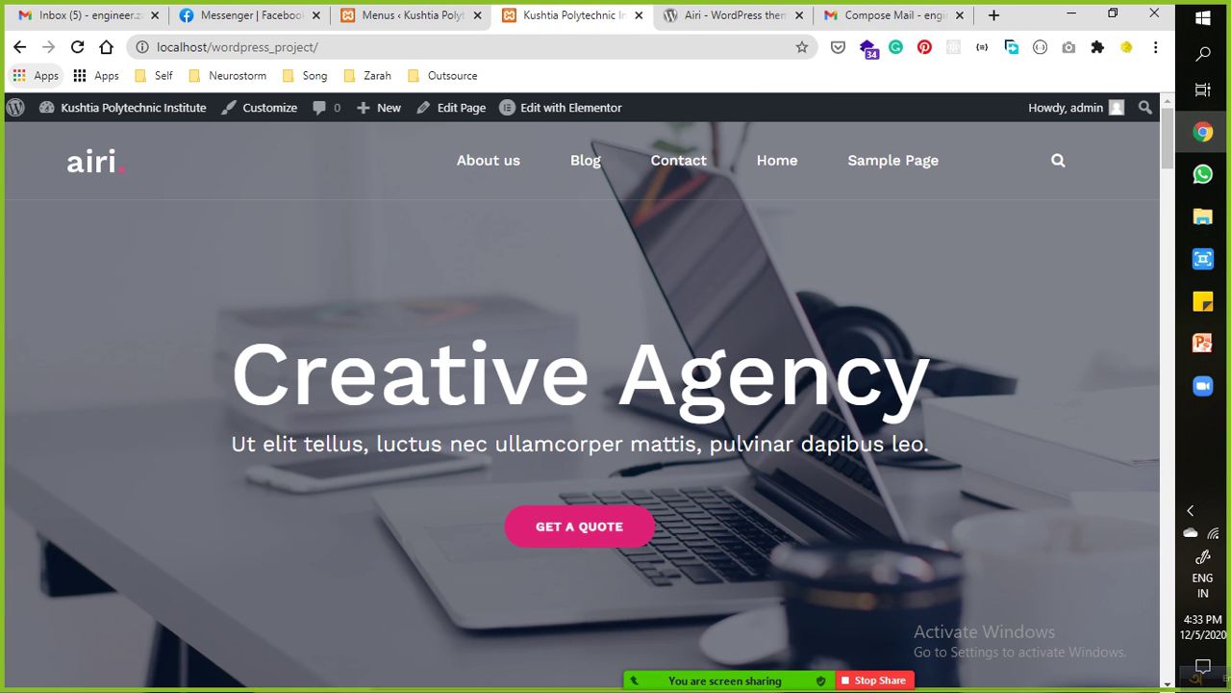
{"action": "left_click", "coordinate": [77, 46]}
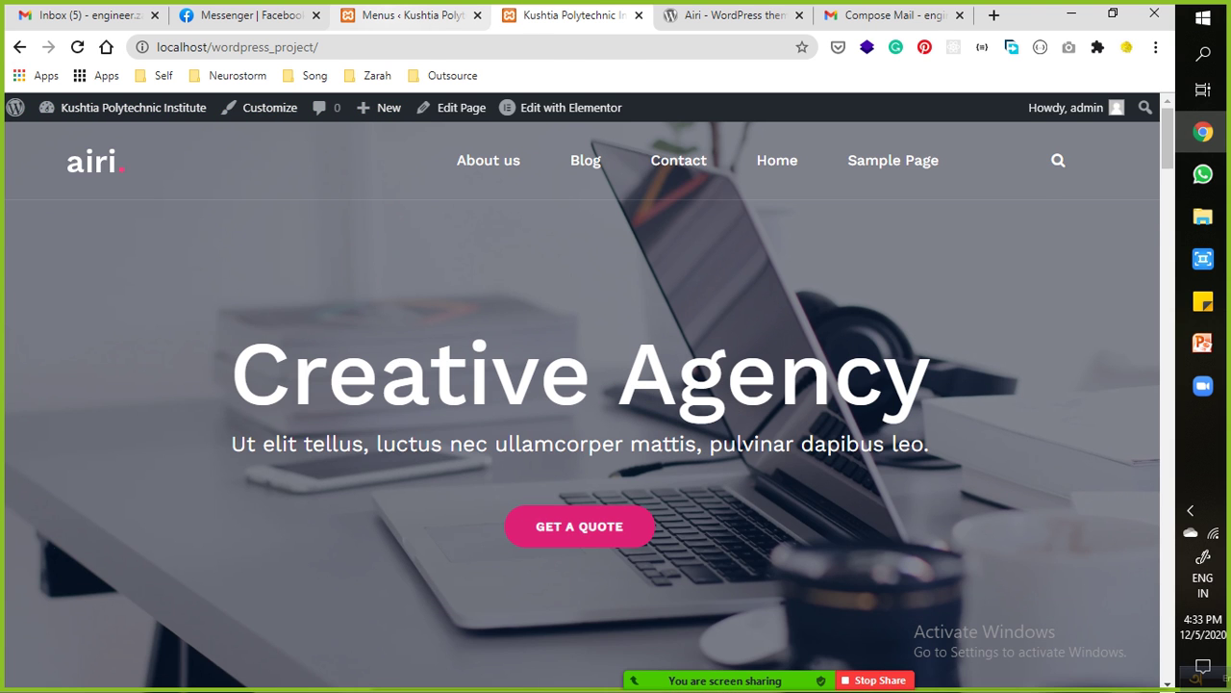
Expand the Home, Blog, Contact and About us items in the menu structure to examine their navigation labels and linked pages.
{"action": "key", "text": "ctrl+shift+Tab"}
{"action": "scroll", "coordinate": [625, 544], "scroll_direction": "up", "scroll_amount": 3}
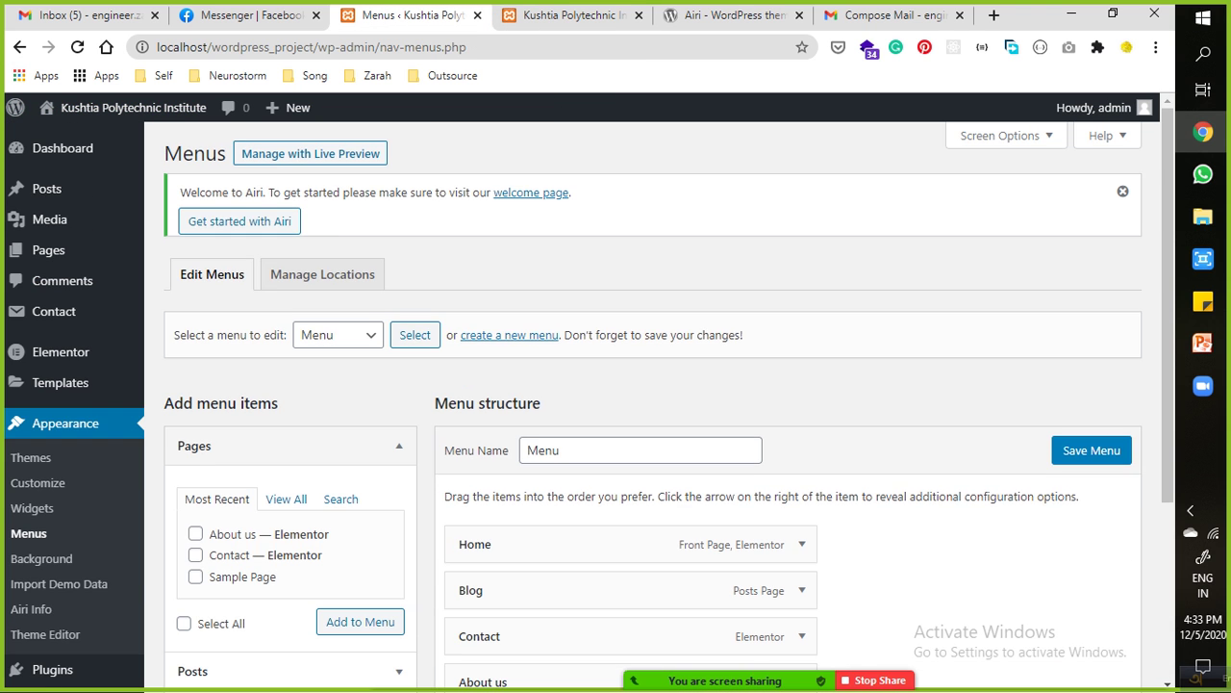
{"action": "left_click", "coordinate": [801, 543]}
{"action": "scroll", "coordinate": [625, 433], "scroll_direction": "down", "scroll_amount": 2}
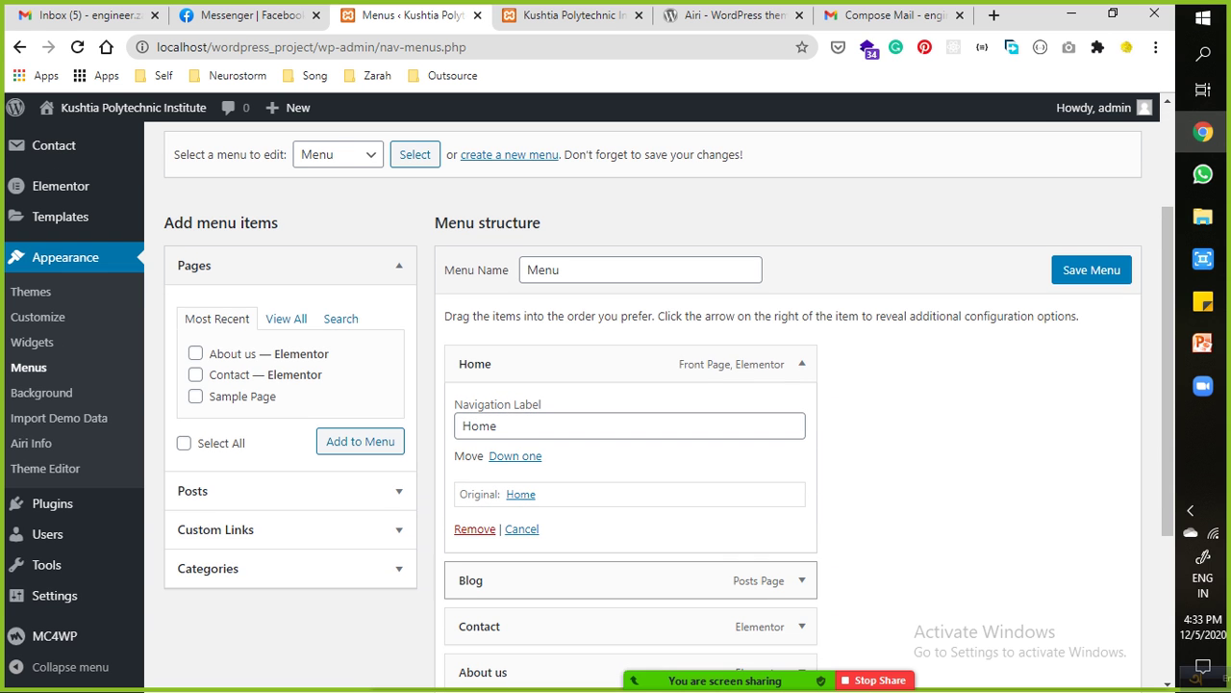
{"action": "scroll", "coordinate": [625, 433], "scroll_direction": "down", "scroll_amount": 2}
{"action": "left_click", "coordinate": [802, 399]}
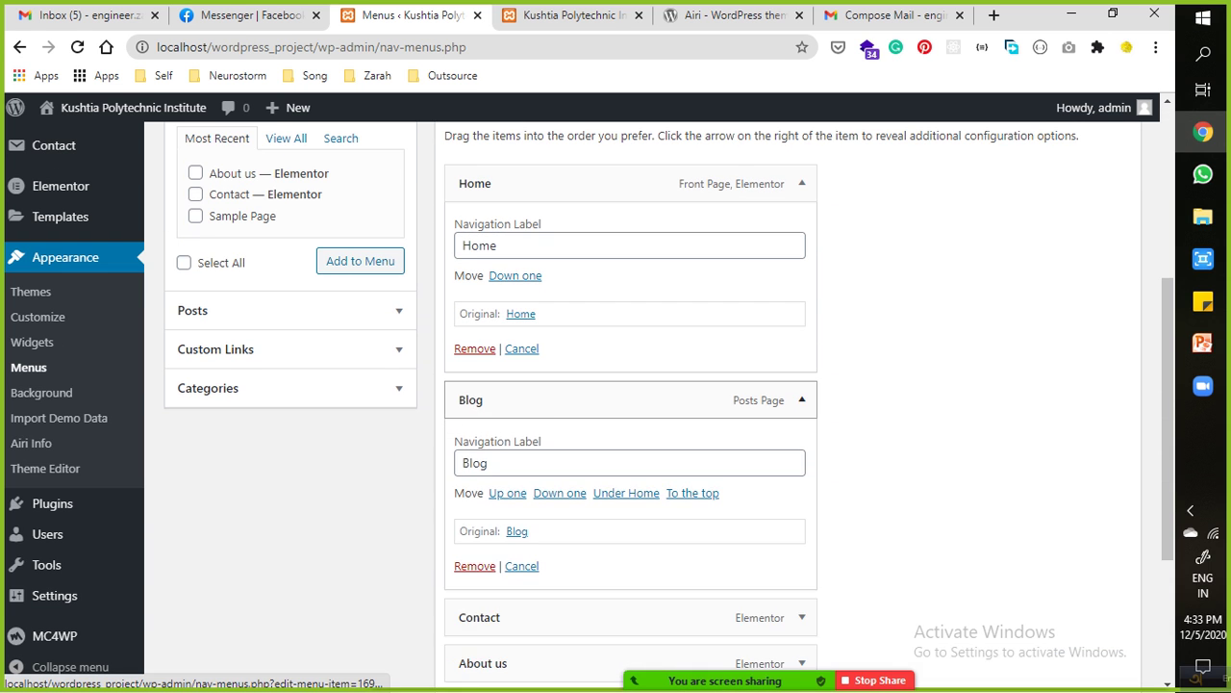
{"action": "scroll", "coordinate": [802, 399], "scroll_direction": "down", "scroll_amount": 2}
{"action": "left_click", "coordinate": [801, 436]}
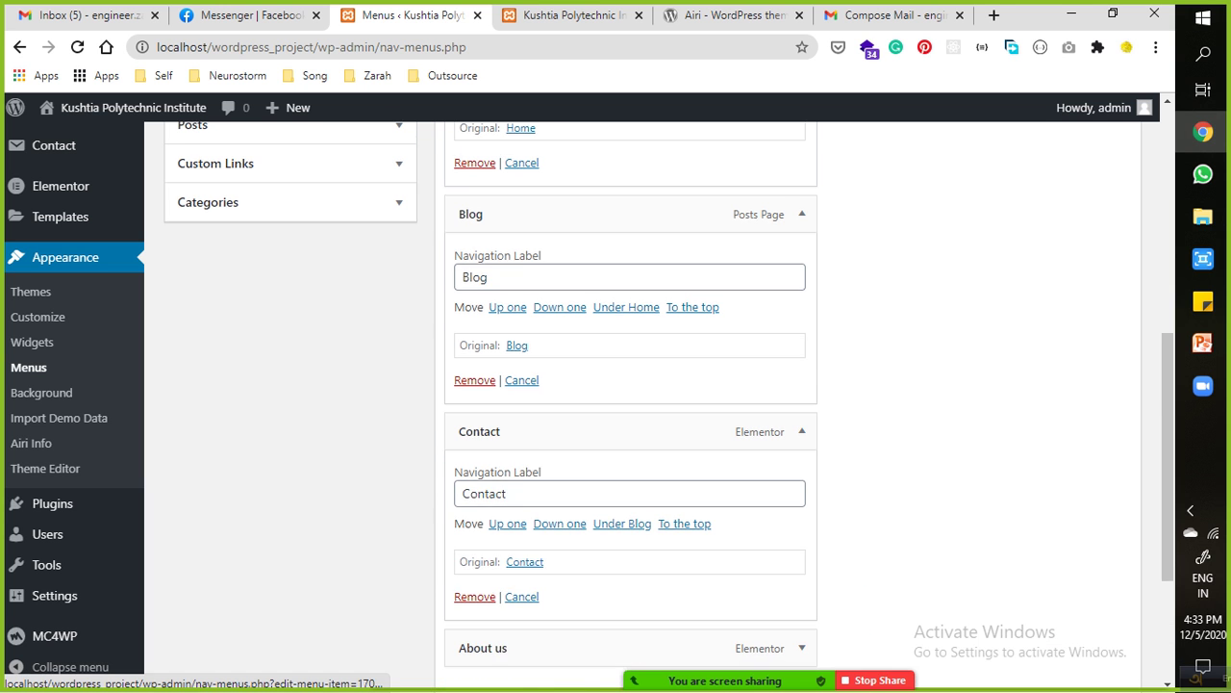
{"action": "scroll", "coordinate": [801, 437], "scroll_direction": "down", "scroll_amount": 2}
{"action": "left_click", "coordinate": [801, 473]}
{"action": "scroll", "coordinate": [802, 473], "scroll_direction": "down", "scroll_amount": 2}
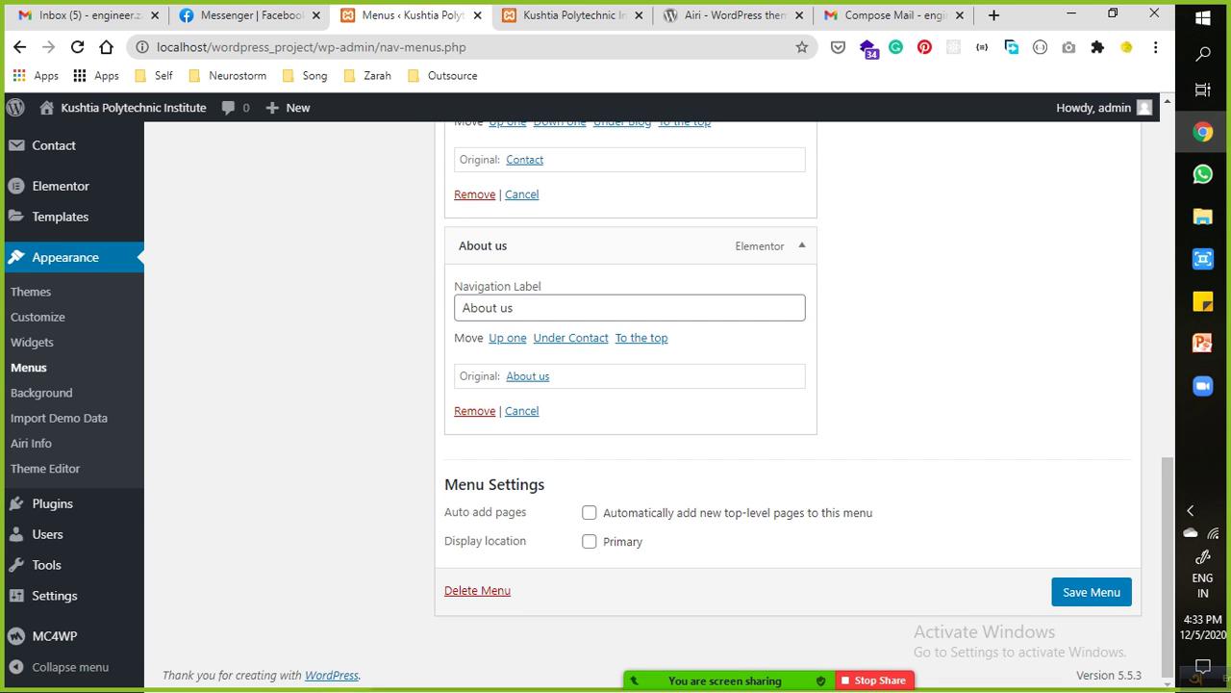
{"action": "scroll", "coordinate": [801, 472], "scroll_direction": "up", "scroll_amount": 8}
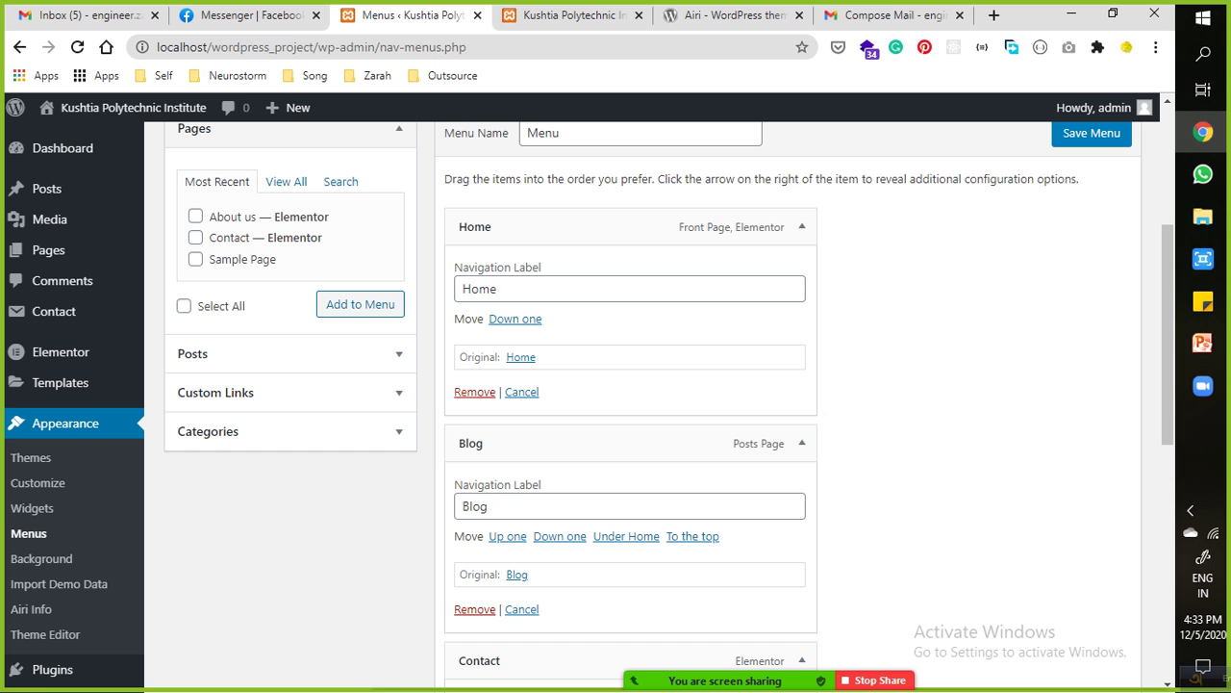
Remove the Home, Blog, Contact and About us items from the menu structure.
{"action": "left_click", "coordinate": [475, 391]}
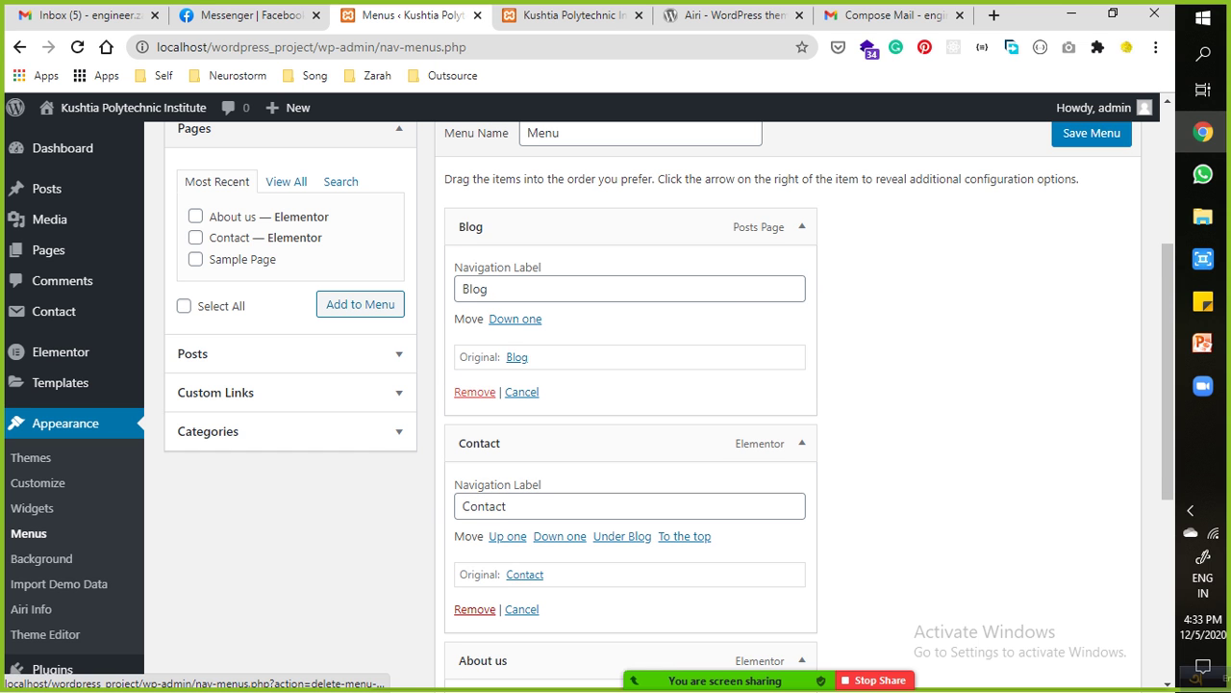
{"action": "left_click", "coordinate": [475, 391]}
{"action": "left_click", "coordinate": [474, 392]}
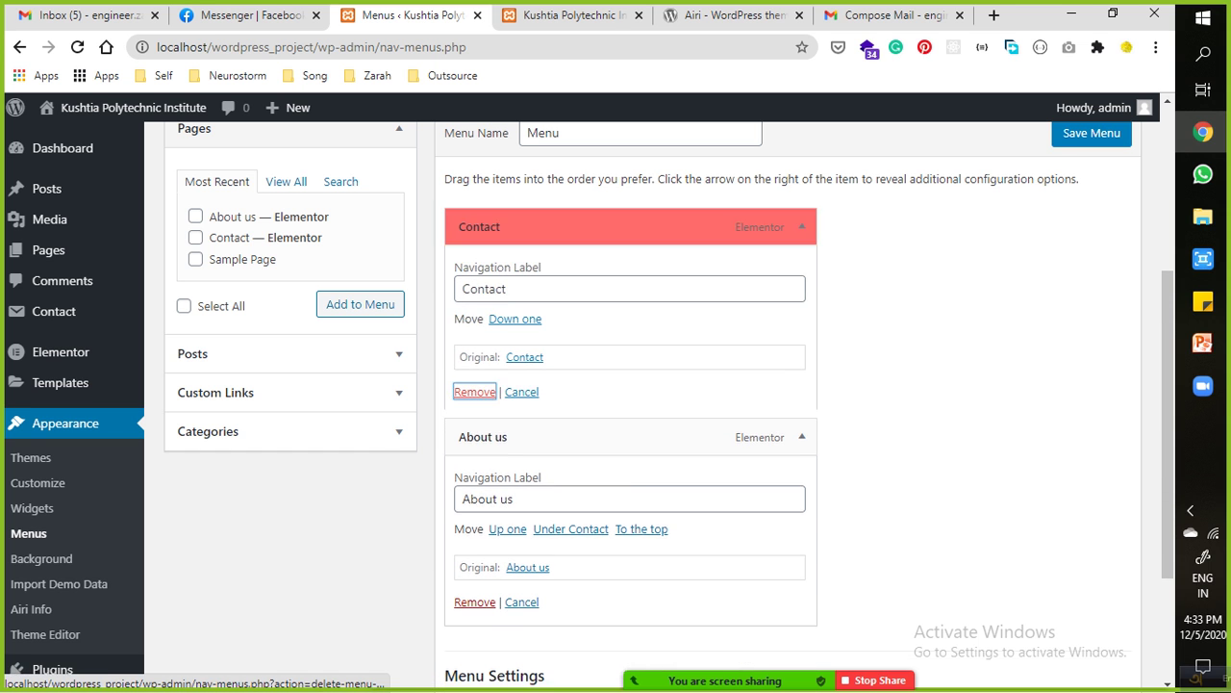
{"action": "left_click", "coordinate": [473, 408]}
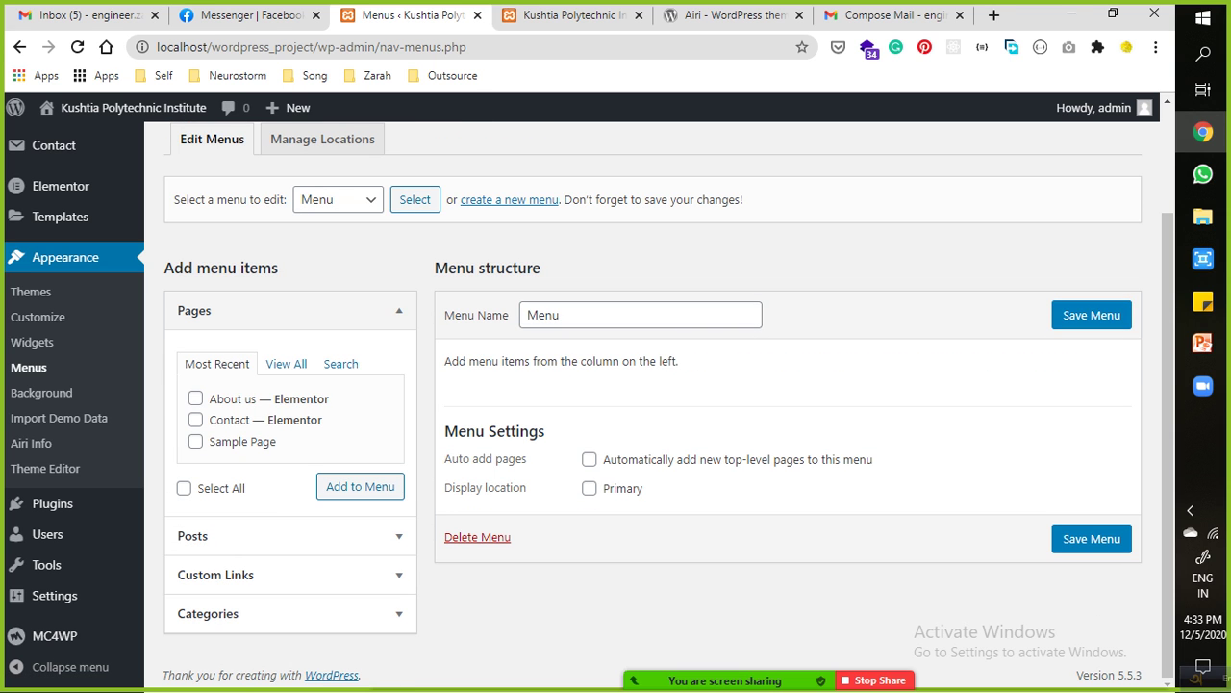
List all available pages for adding to the menu and reload the front page to compare its navigation.
{"action": "left_click", "coordinate": [285, 363]}
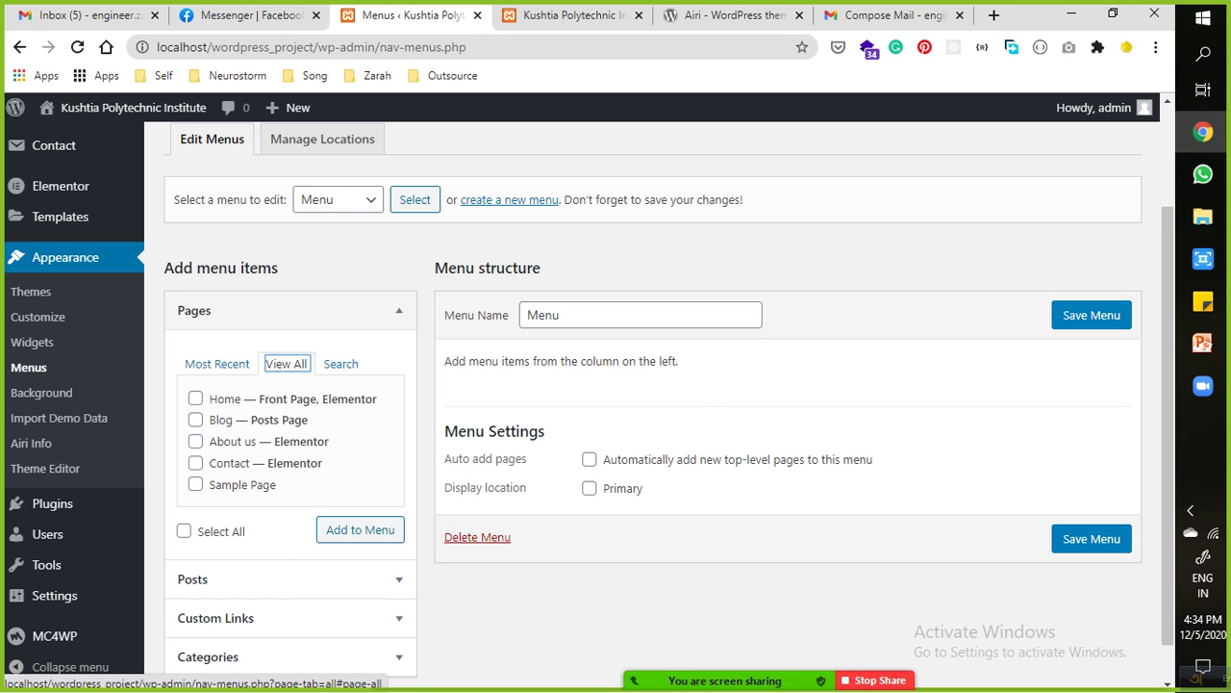
{"action": "left_click", "coordinate": [567, 15]}
{"action": "key", "text": "F5"}
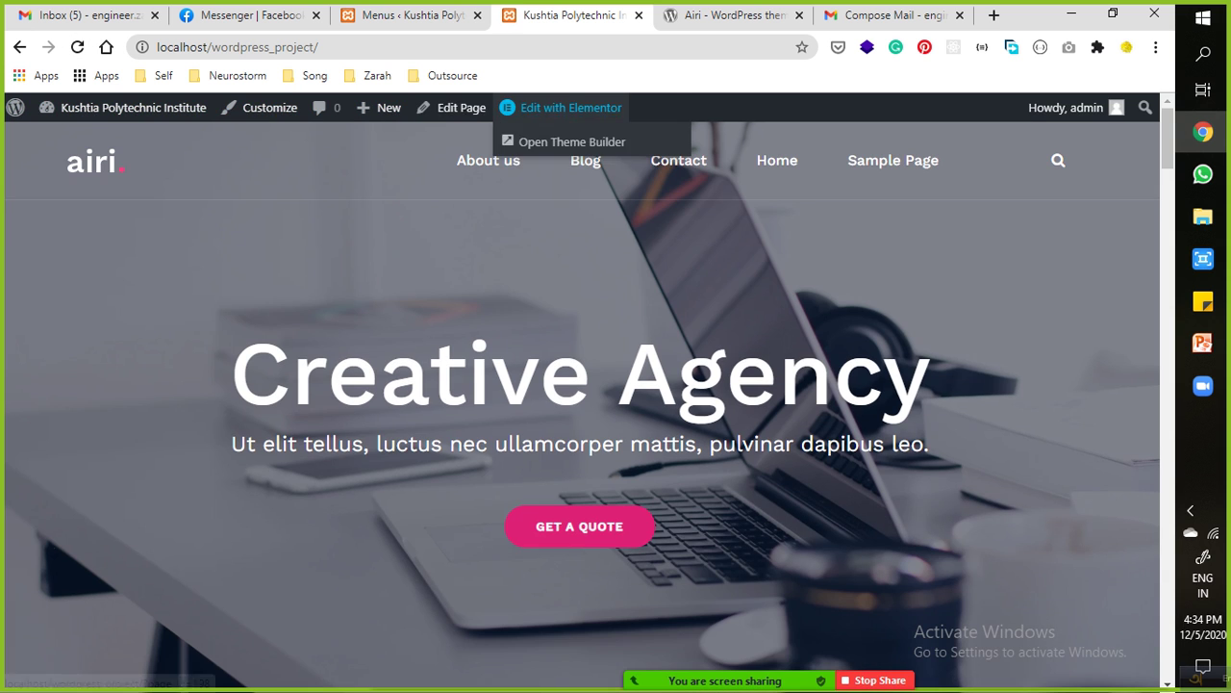
{"action": "key", "text": "ctrl+shift+Tab"}
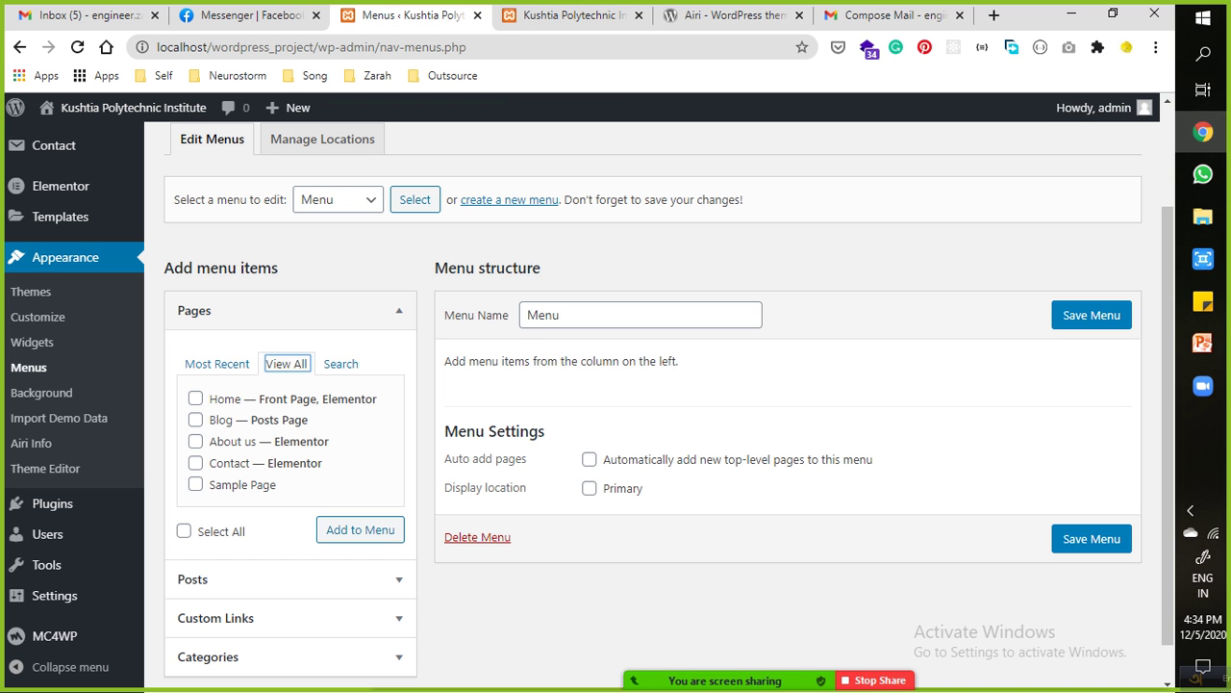
Add all listed pages to the menu, place About us directly after Home, and save the menu.
{"action": "left_click", "coordinate": [184, 530]}
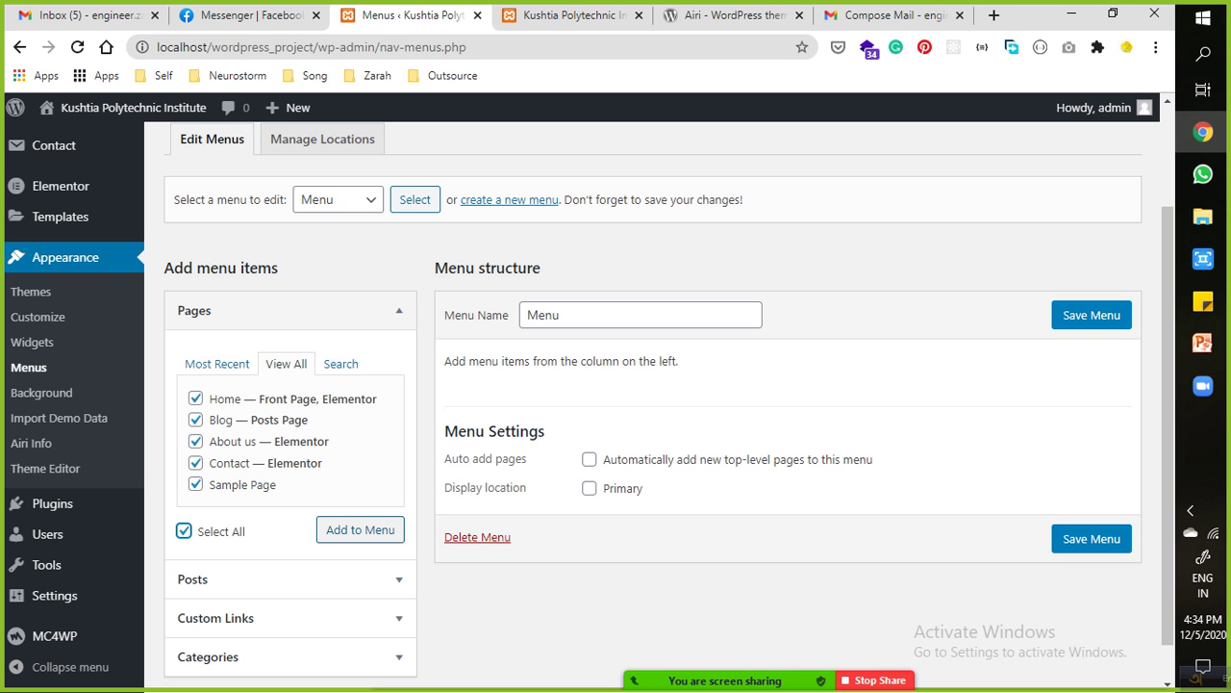
{"action": "key", "text": "Tab"}
{"action": "key", "text": "Return"}
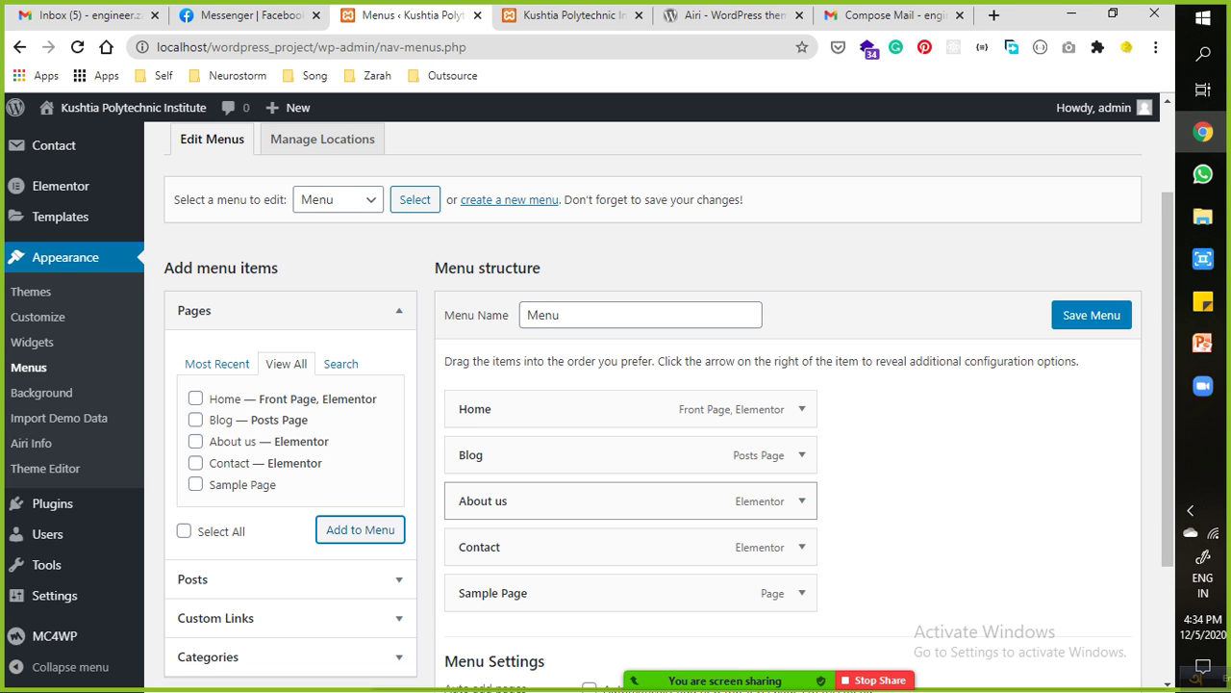
{"action": "left_click_drag", "start_coordinate": [483, 500], "coordinate": [494, 443]}
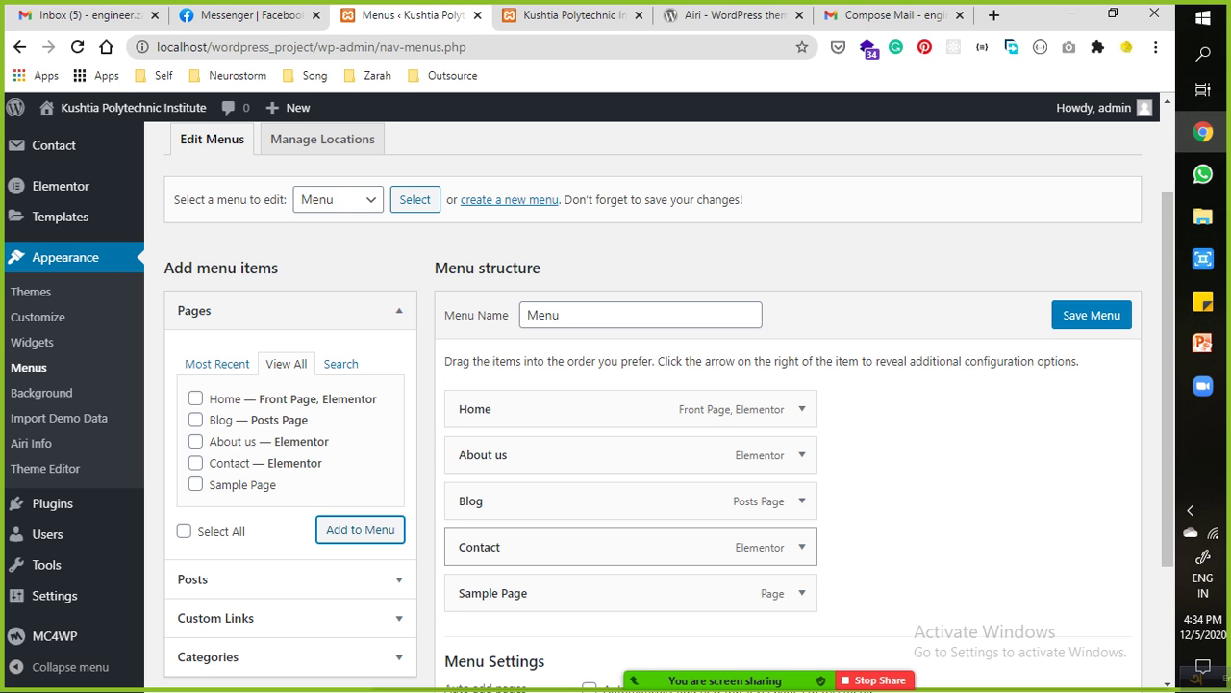
{"action": "left_click", "coordinate": [1091, 314]}
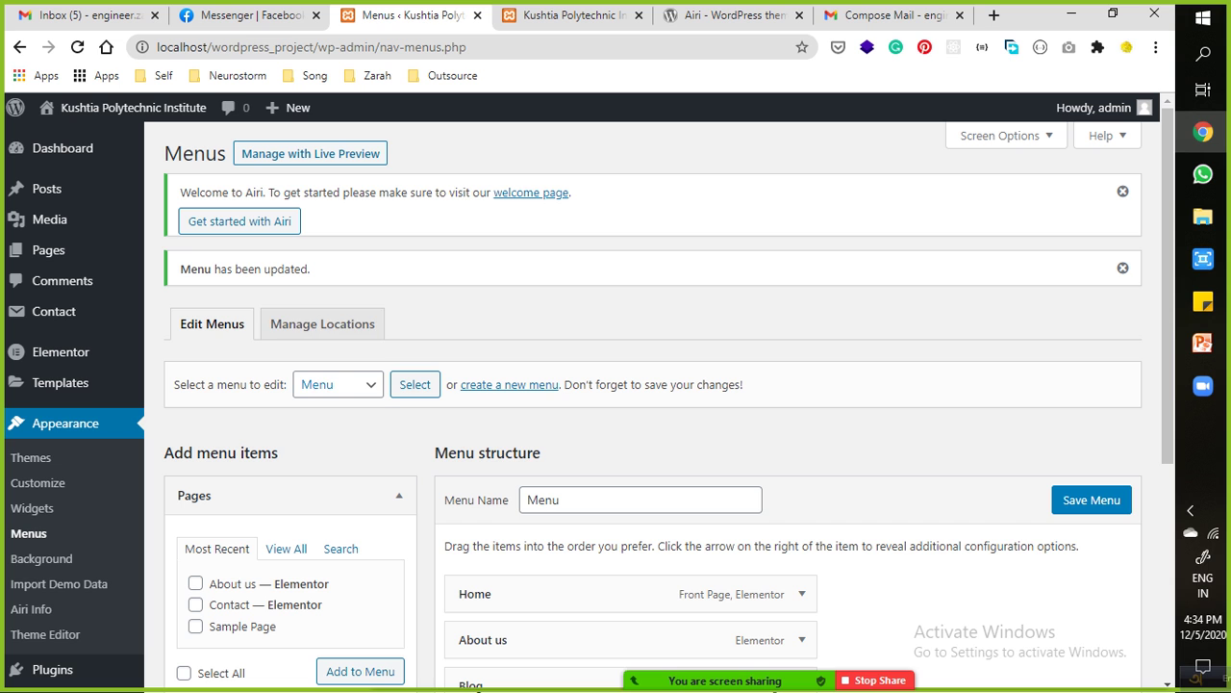
Assign the menu named Menu to the Primary theme location and save the changes.
{"action": "left_click", "coordinate": [337, 384]}
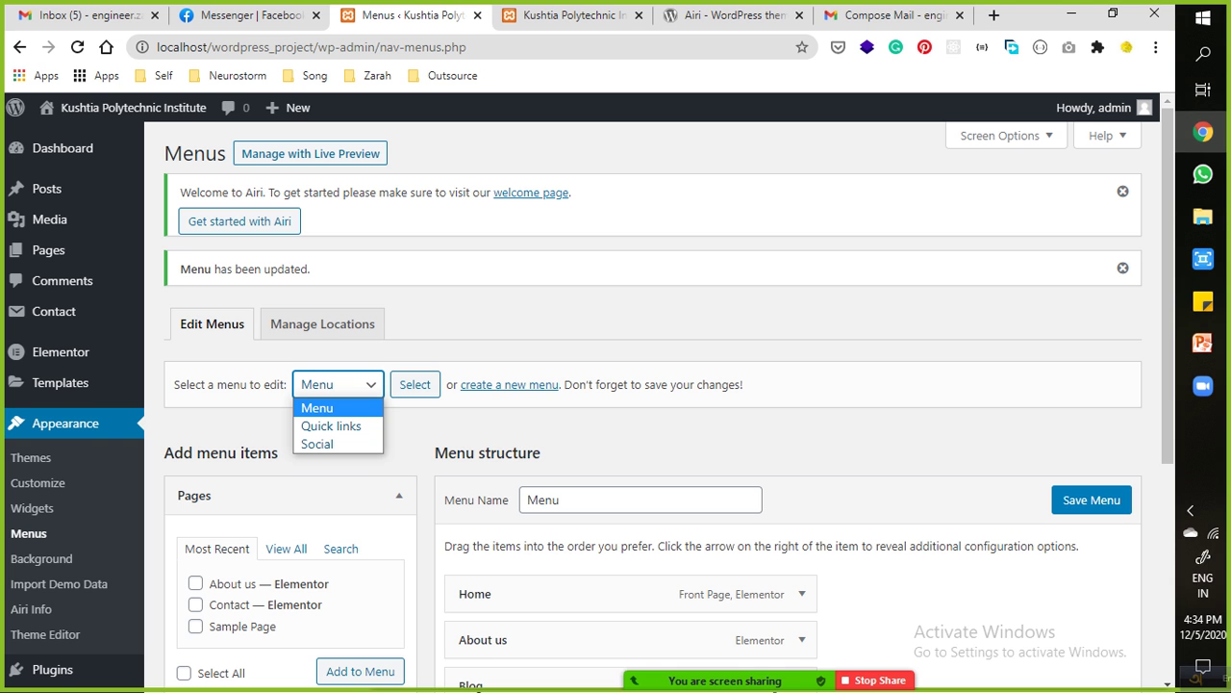
{"action": "left_click", "coordinate": [322, 323]}
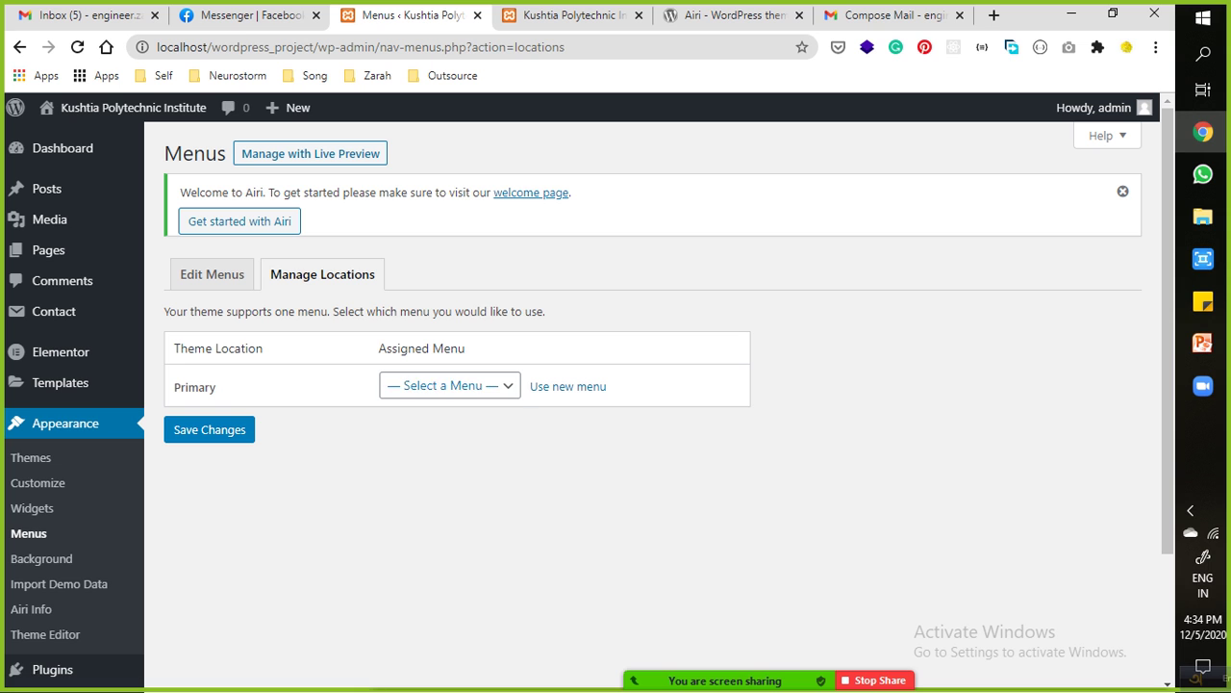
{"action": "left_click", "coordinate": [411, 386]}
{"action": "left_click", "coordinate": [404, 426]}
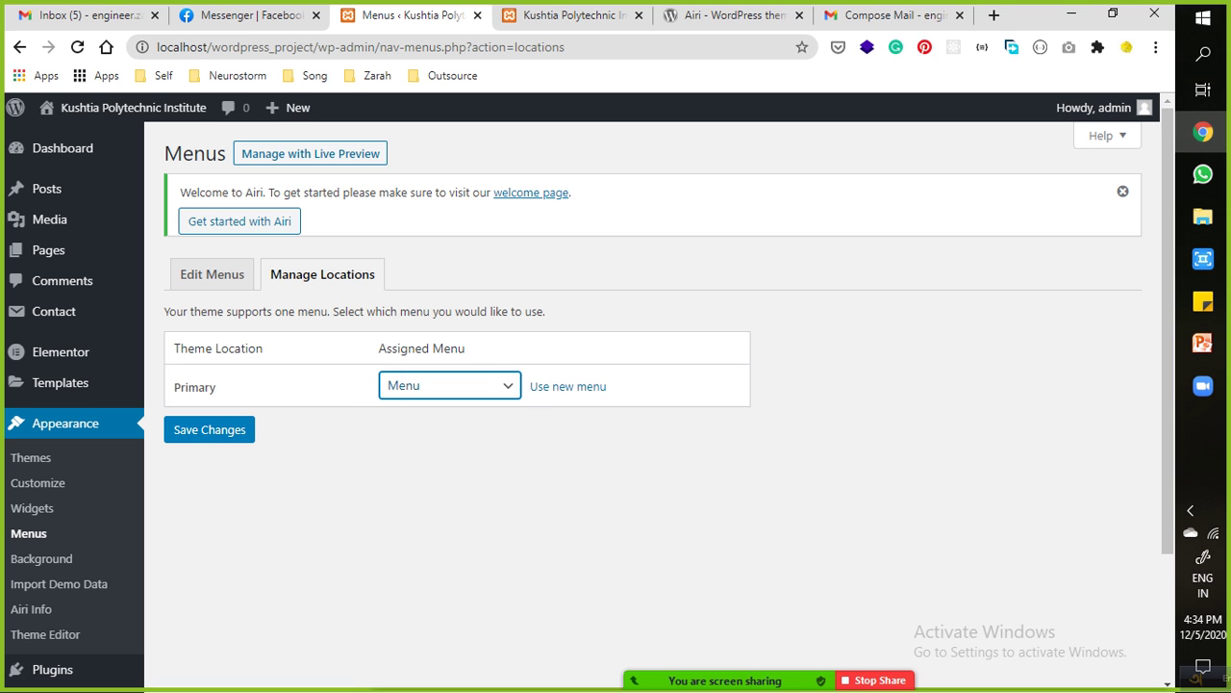
{"action": "left_click", "coordinate": [210, 429]}
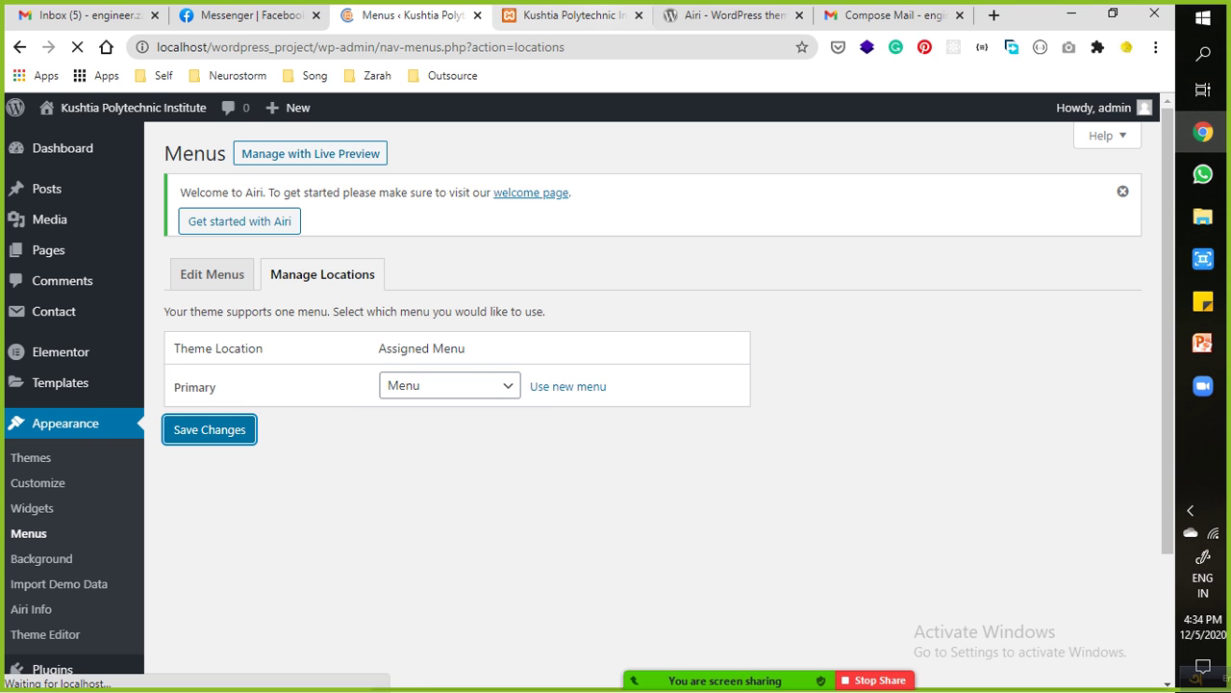
Reload the front page to check its navigation order, and return to the menu location settings.
{"action": "key", "text": "ctrl+Tab"}
{"action": "key", "text": "ctrl+shift+Tab"}
{"action": "key", "text": "ctrl+Tab"}
{"action": "key", "text": "F5"}
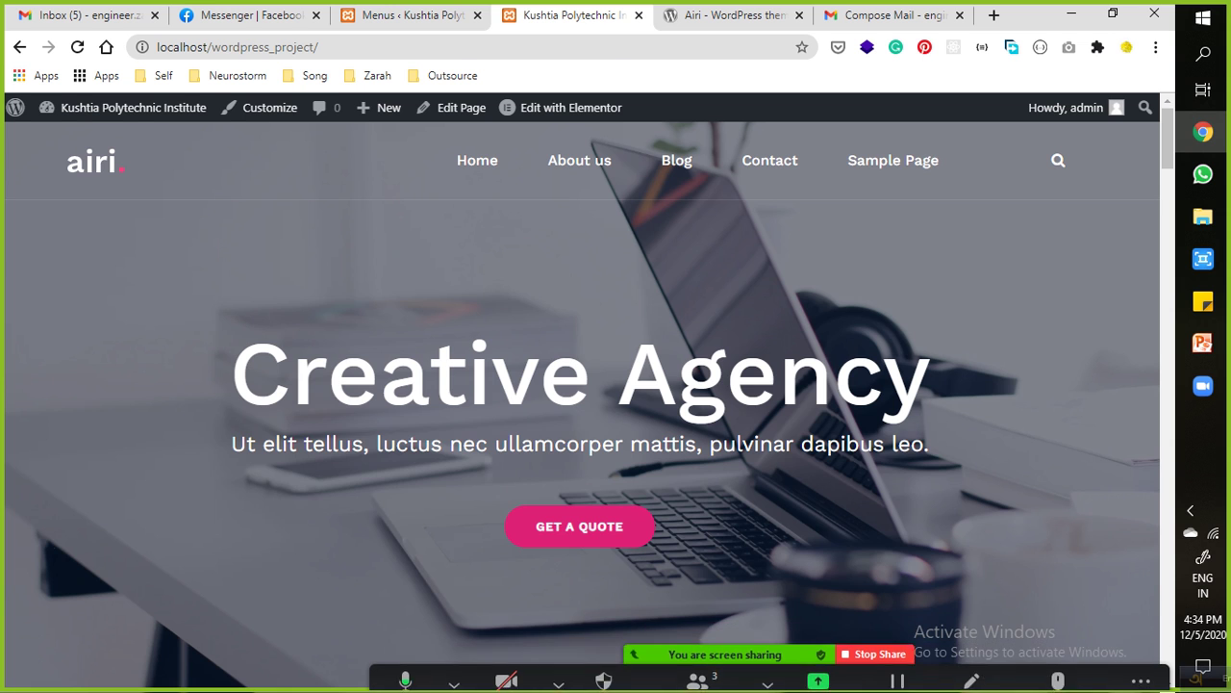
{"action": "key", "text": "ctrl+shift+Tab"}
{"action": "left_click", "coordinate": [323, 323]}
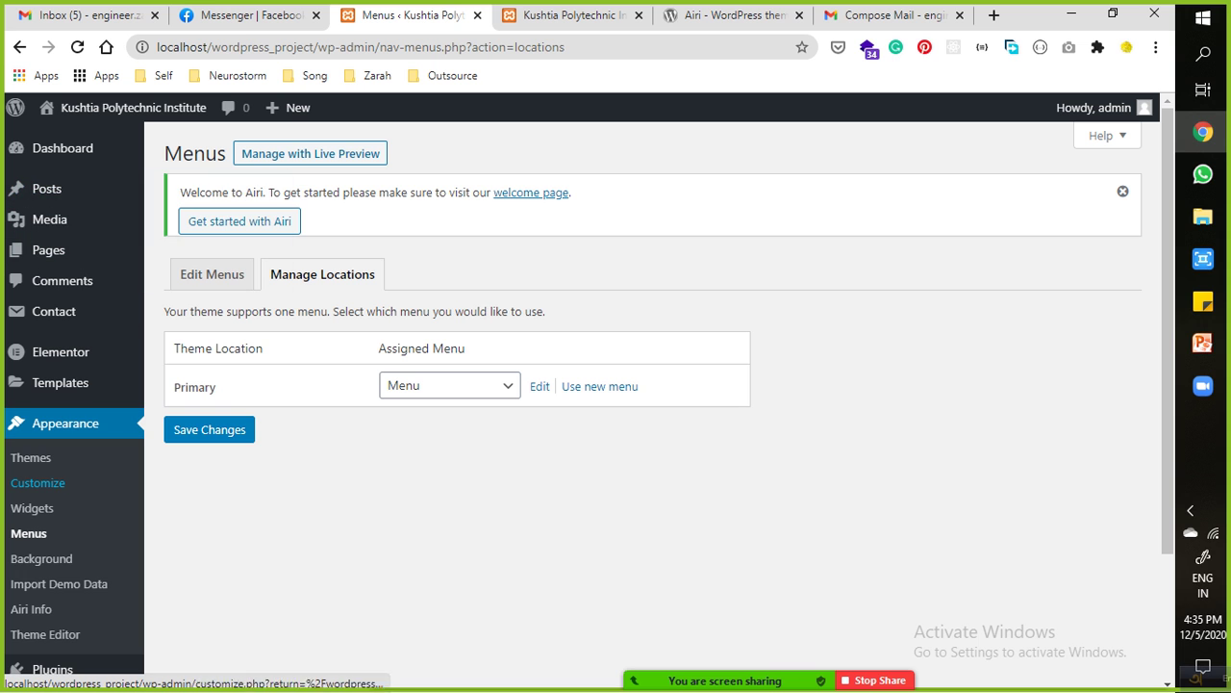
Open the list of installed plugins and examine the entries down to WP Reset.
{"action": "scroll", "coordinate": [43, 558], "scroll_direction": "down", "scroll_amount": 1}
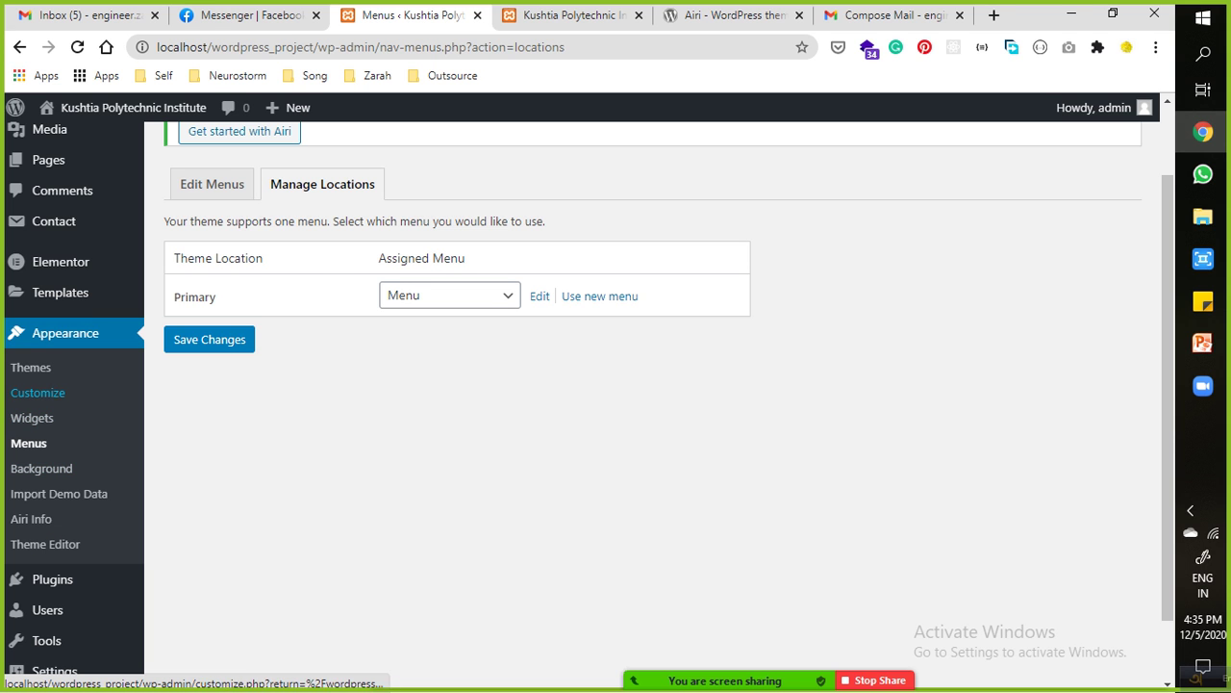
{"action": "scroll", "coordinate": [45, 544], "scroll_direction": "down", "scroll_amount": 1}
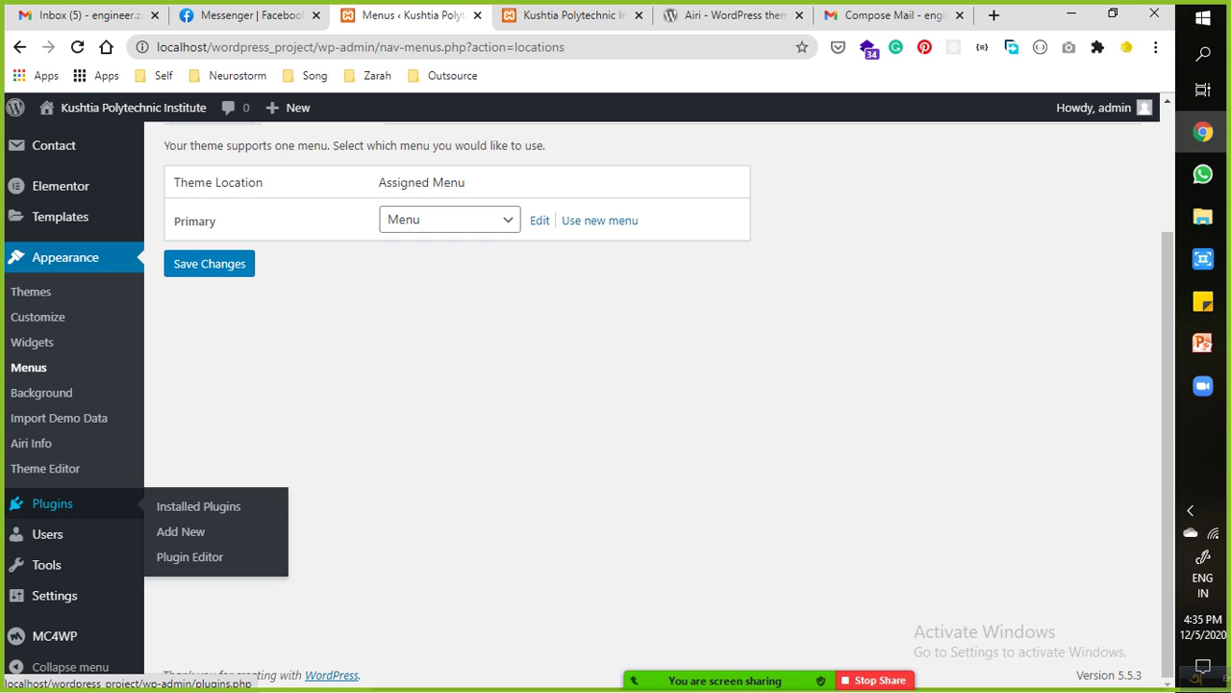
{"action": "left_click", "coordinate": [51, 503]}
{"action": "scroll", "coordinate": [654, 404], "scroll_direction": "down", "scroll_amount": 4}
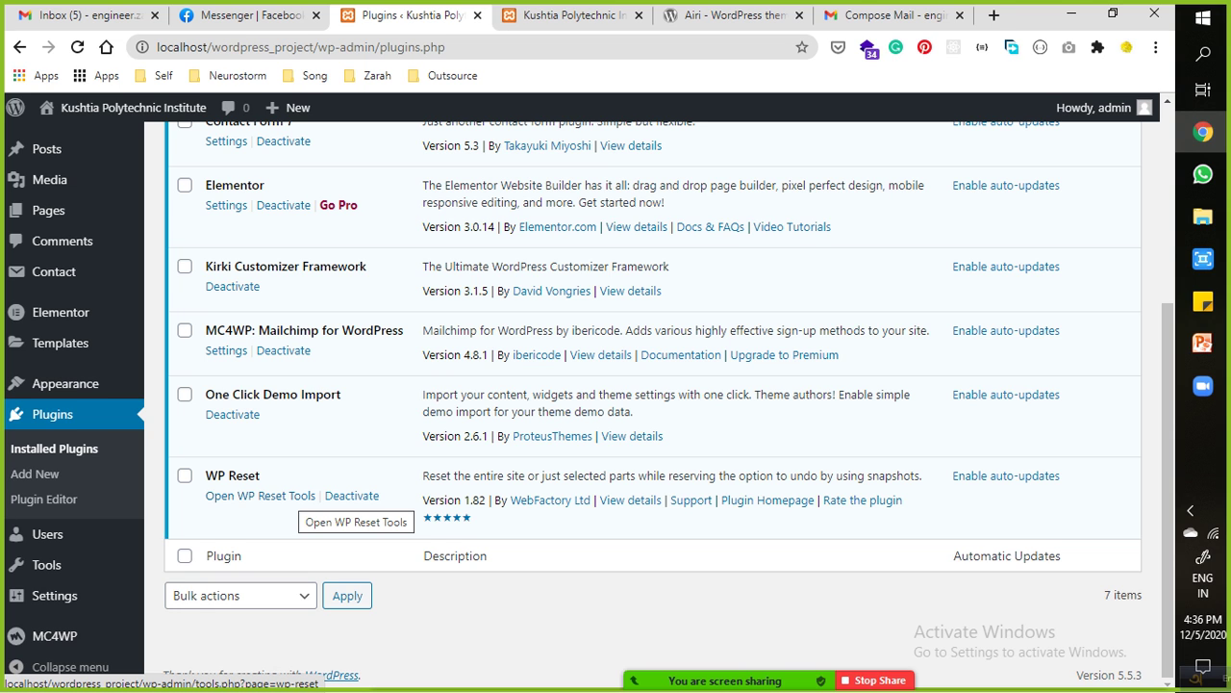
{"action": "mouse_move", "coordinate": [65, 382]}
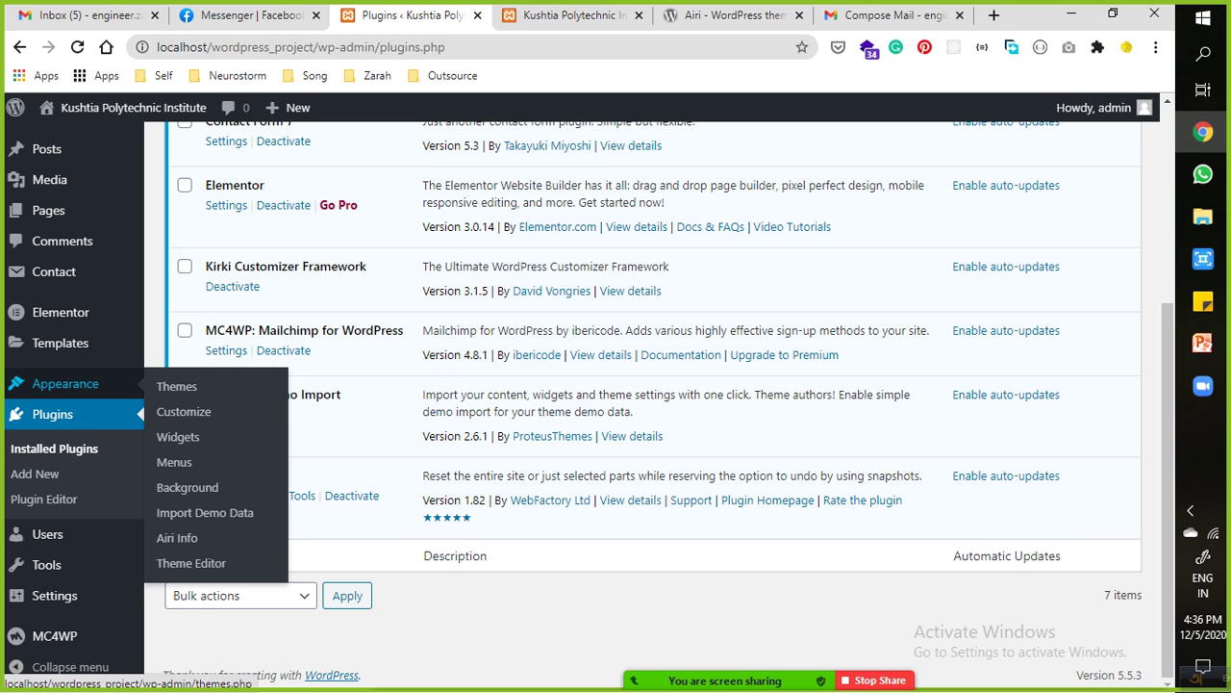
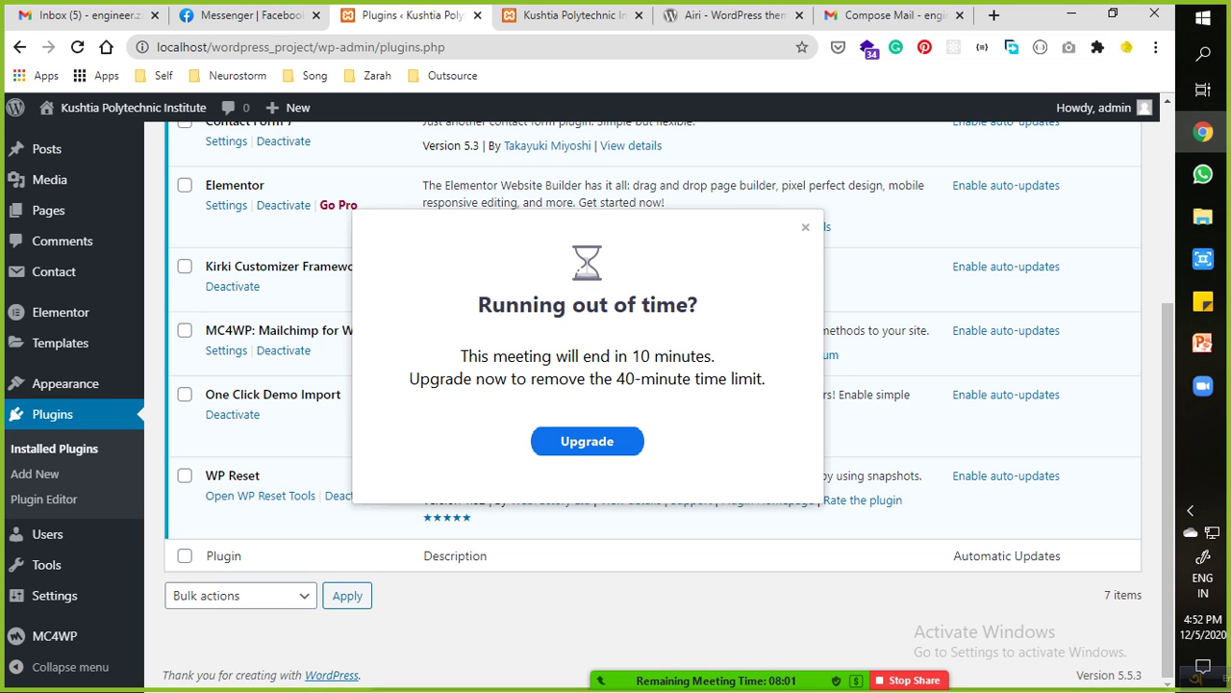
Dismiss the meeting time notice, open the list of all pages and compare it with the front page's navigation.
{"action": "left_click", "coordinate": [805, 227]}
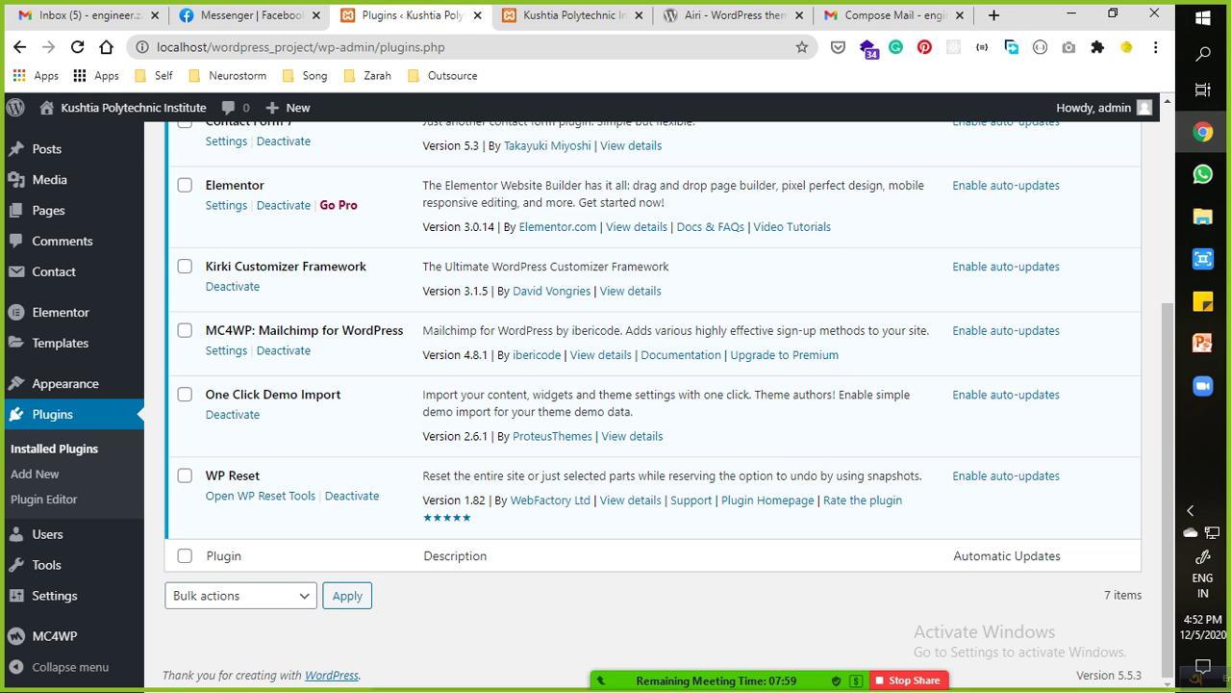
{"action": "left_click", "coordinate": [48, 210]}
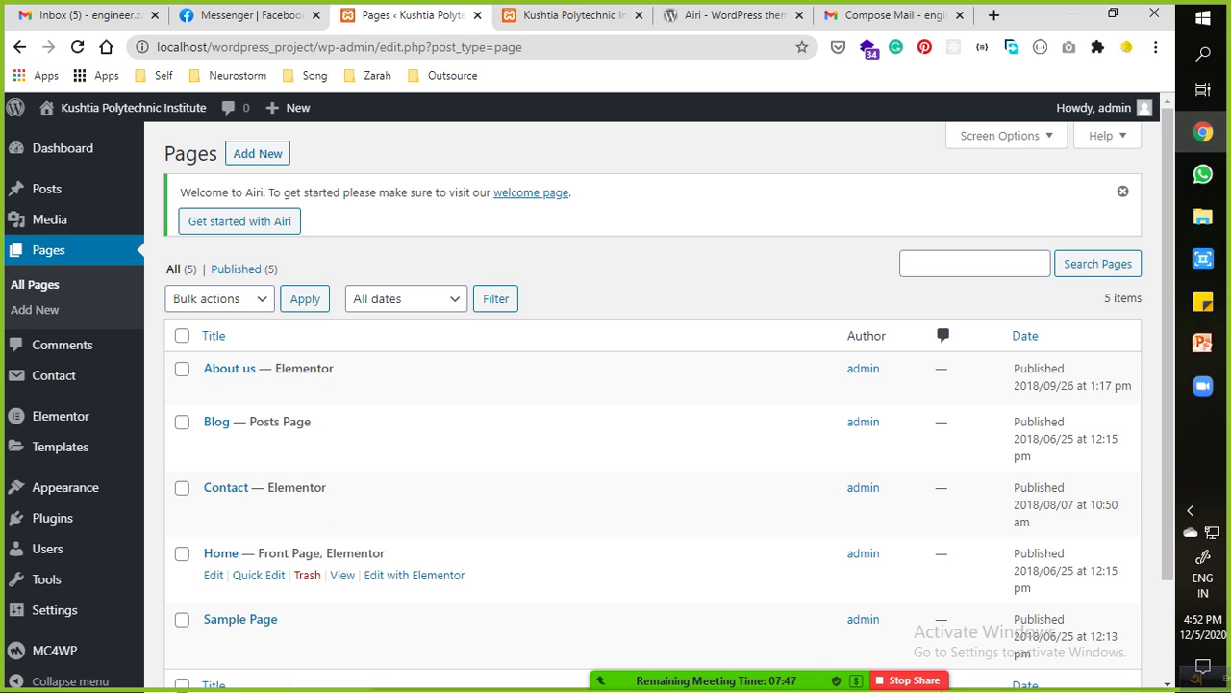
{"action": "key", "text": "ctrl+Tab"}
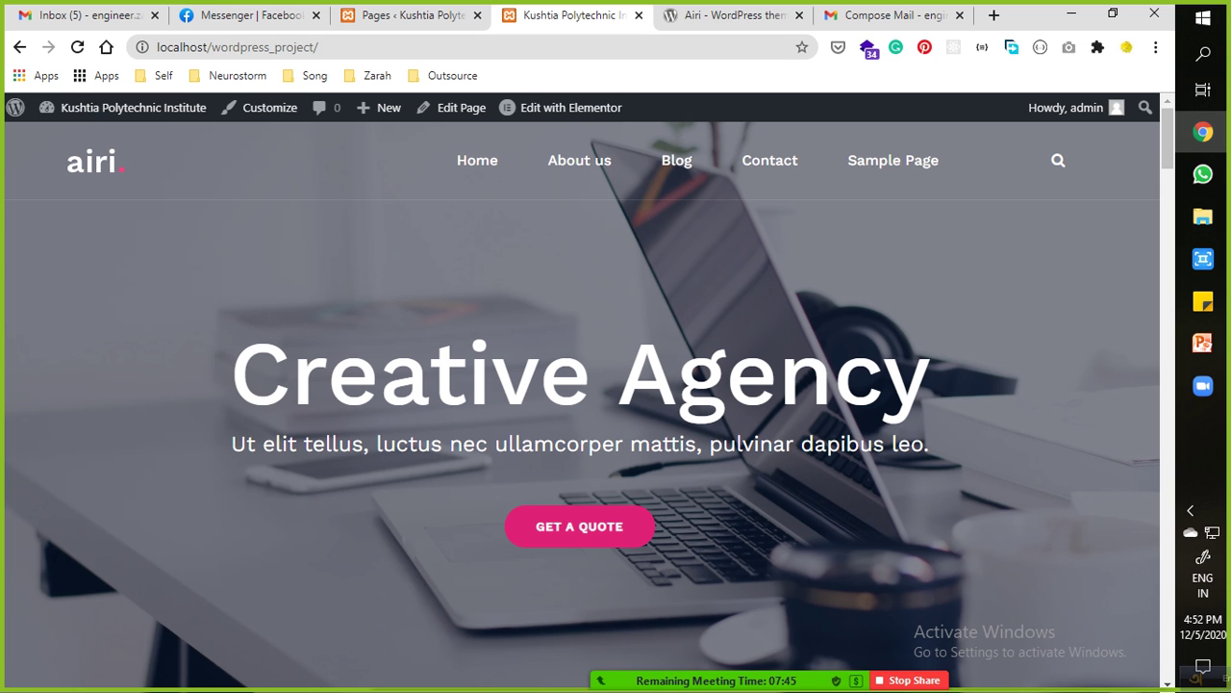
{"action": "left_click", "coordinate": [404, 14]}
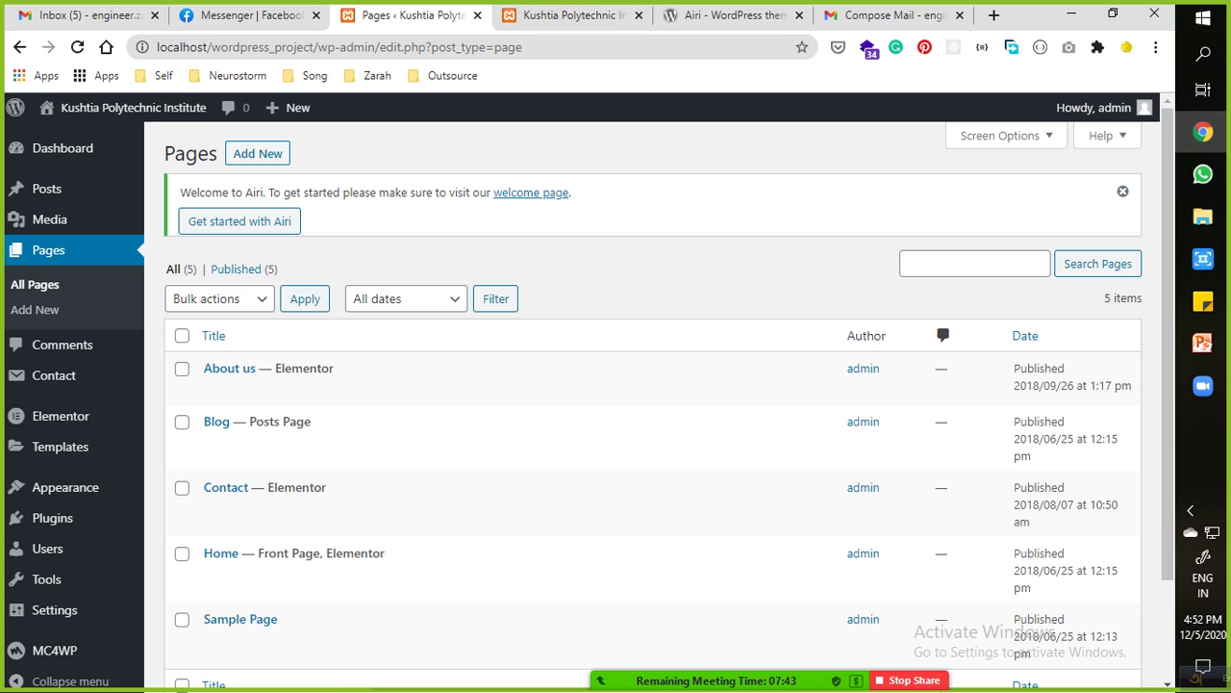
Reopen the Menus screen from the page list to edit the primary menu.
{"action": "scroll", "coordinate": [38, 472], "scroll_direction": "down", "scroll_amount": 2}
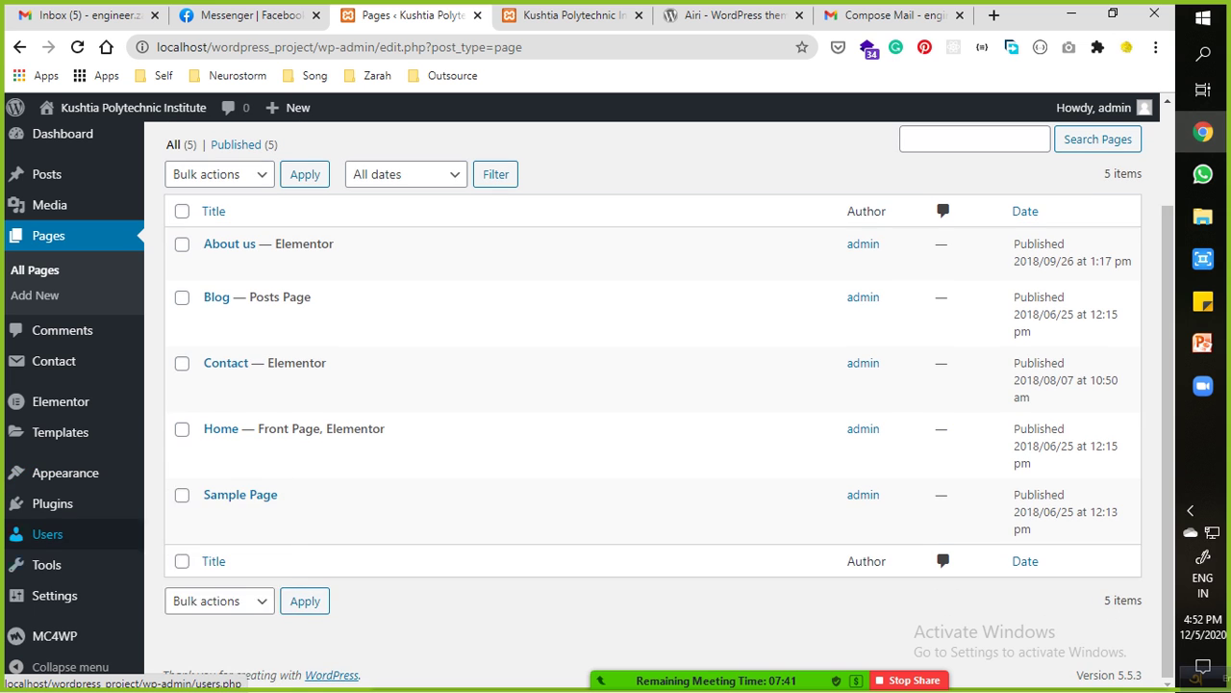
{"action": "mouse_move", "coordinate": [54, 596]}
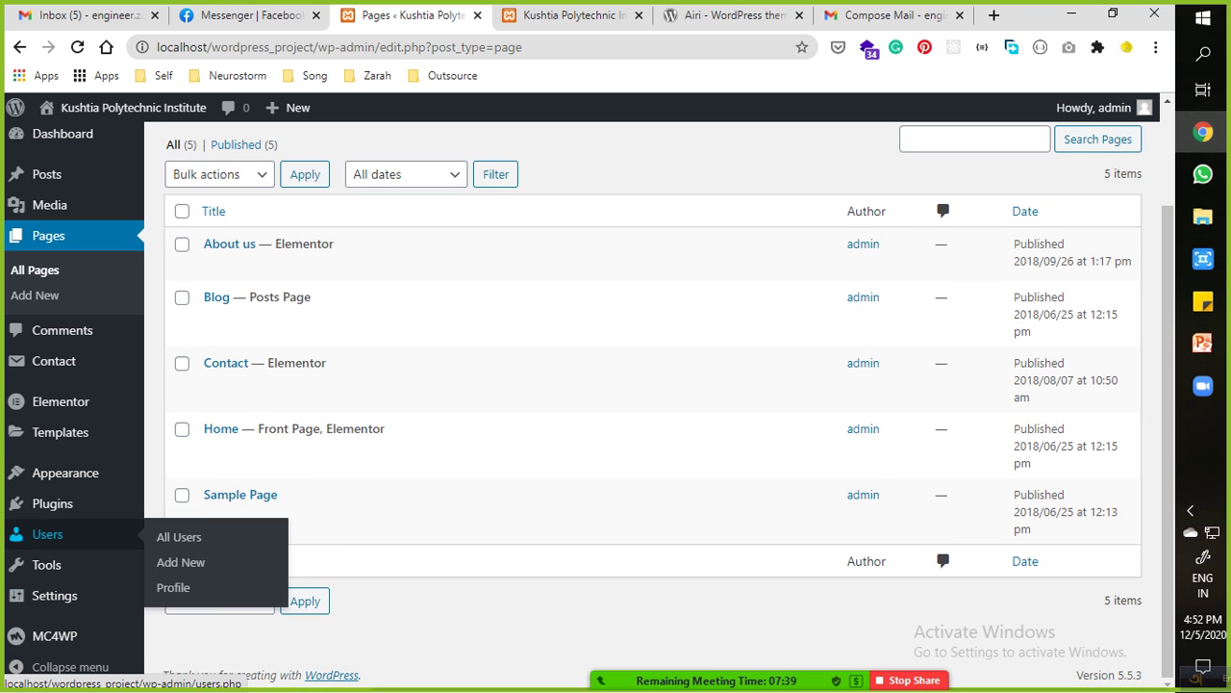
{"action": "mouse_move", "coordinate": [52, 503]}
{"action": "mouse_move", "coordinate": [66, 472]}
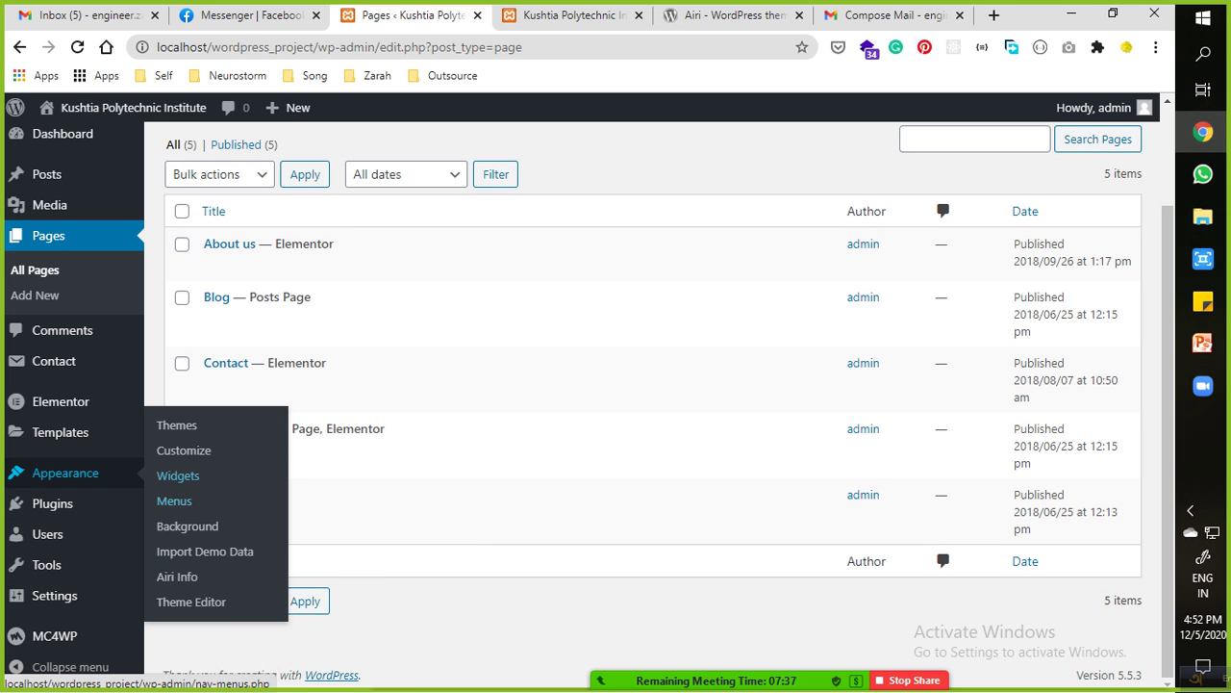
{"action": "left_click", "coordinate": [174, 500]}
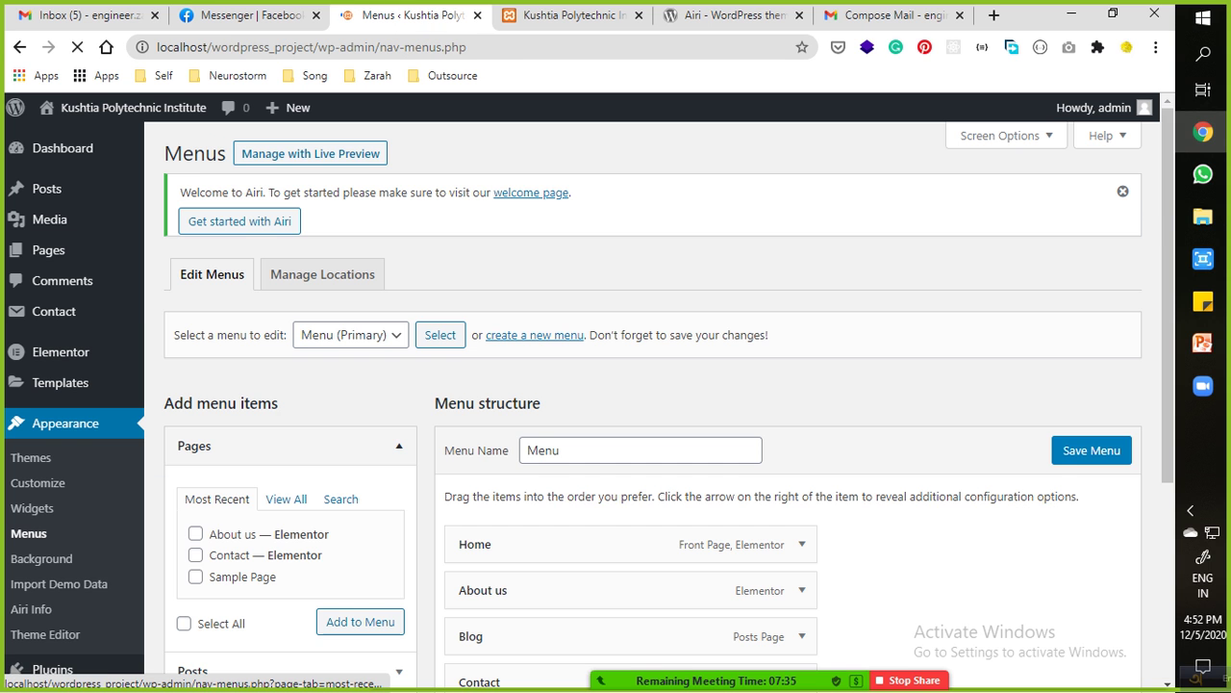
Remove the Home, About us, Blog, Contact and Sample Page items from the primary menu's structure.
{"action": "scroll", "coordinate": [631, 363], "scroll_direction": "down", "scroll_amount": 1}
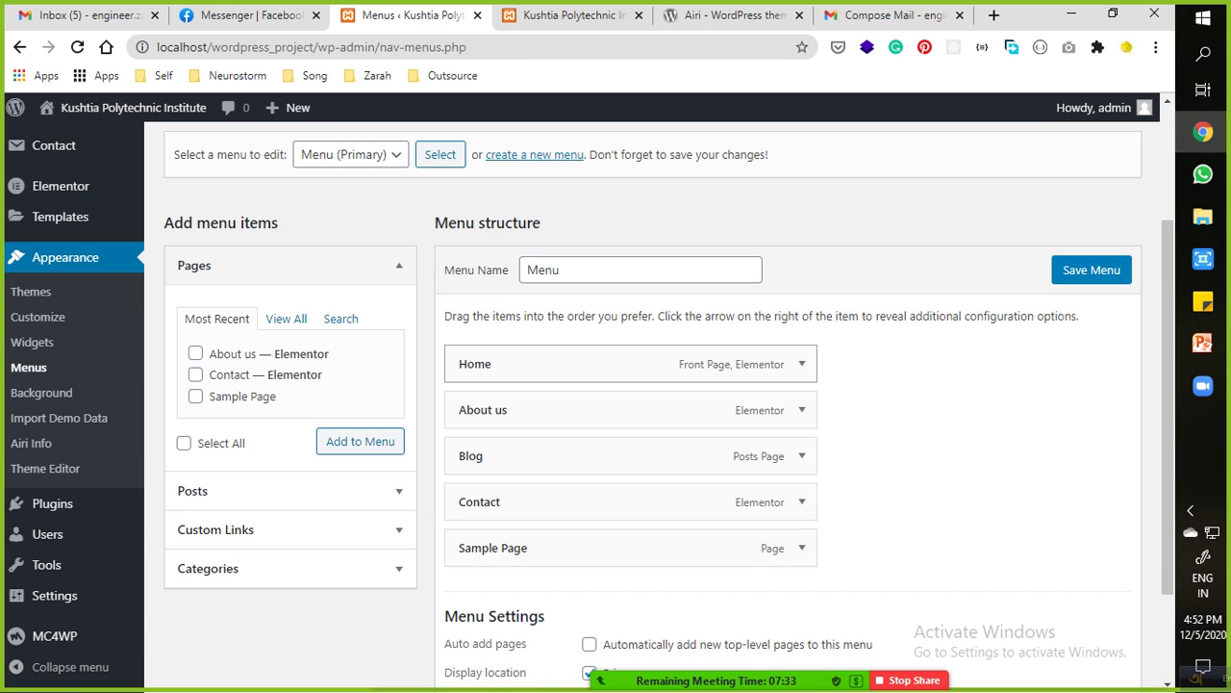
{"action": "left_click", "coordinate": [802, 363]}
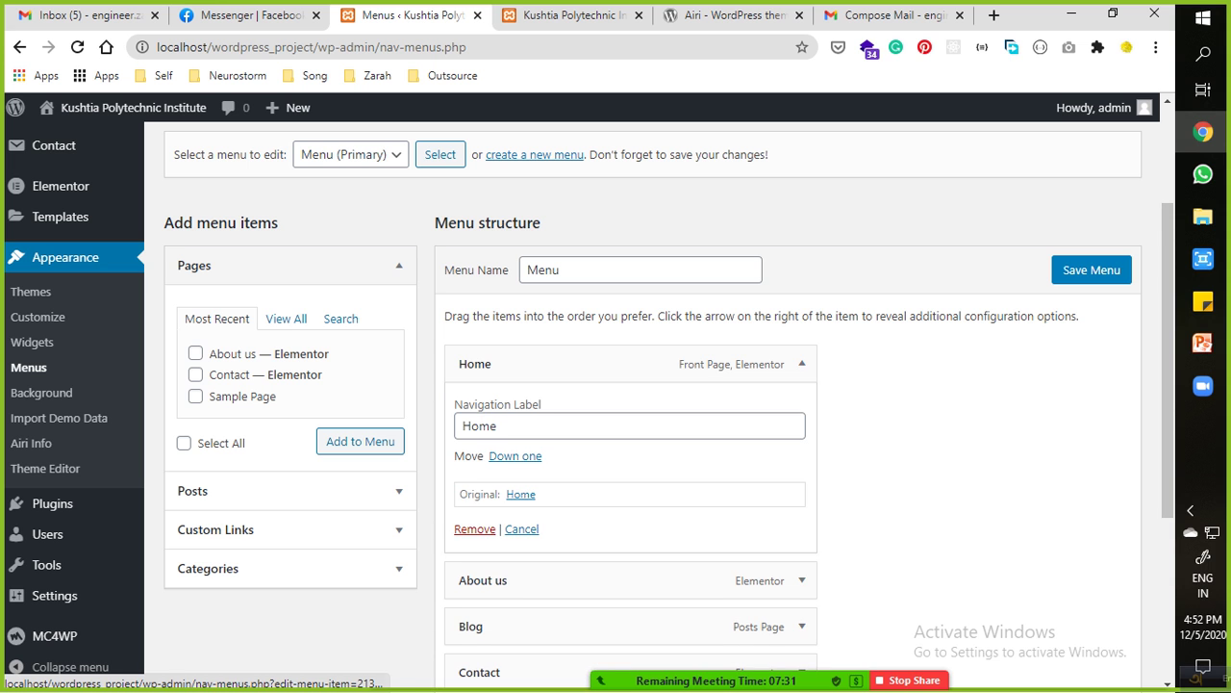
{"action": "left_click", "coordinate": [471, 528]}
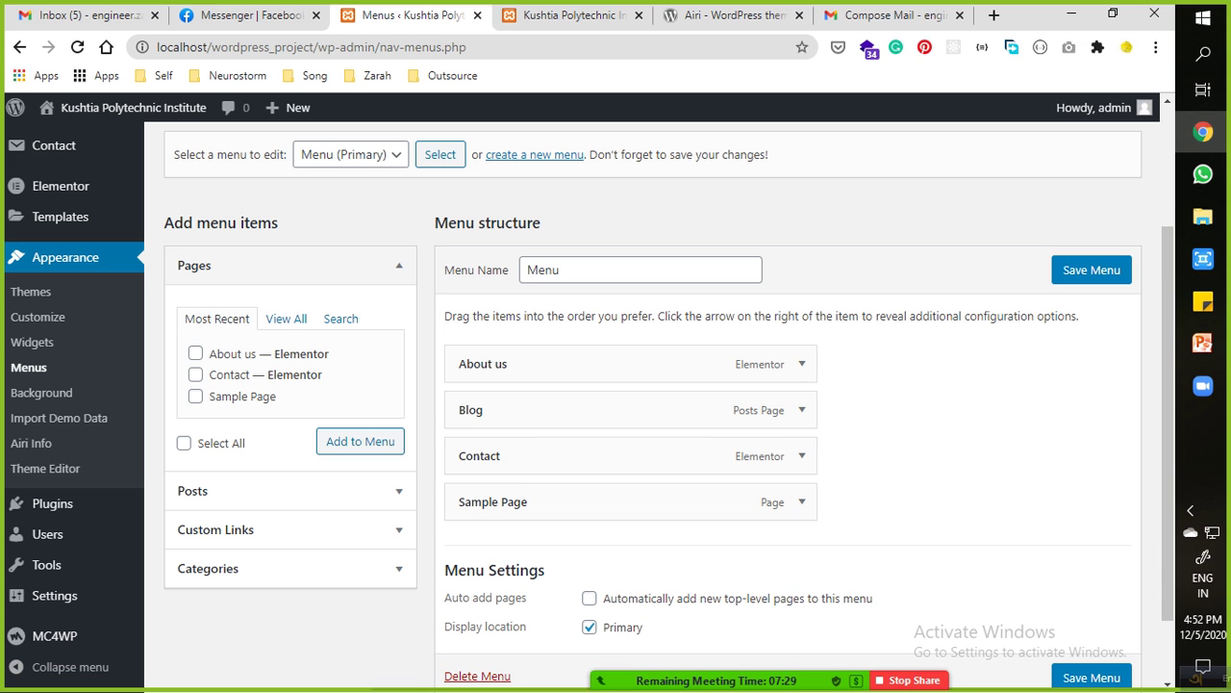
{"action": "left_click", "coordinate": [802, 364]}
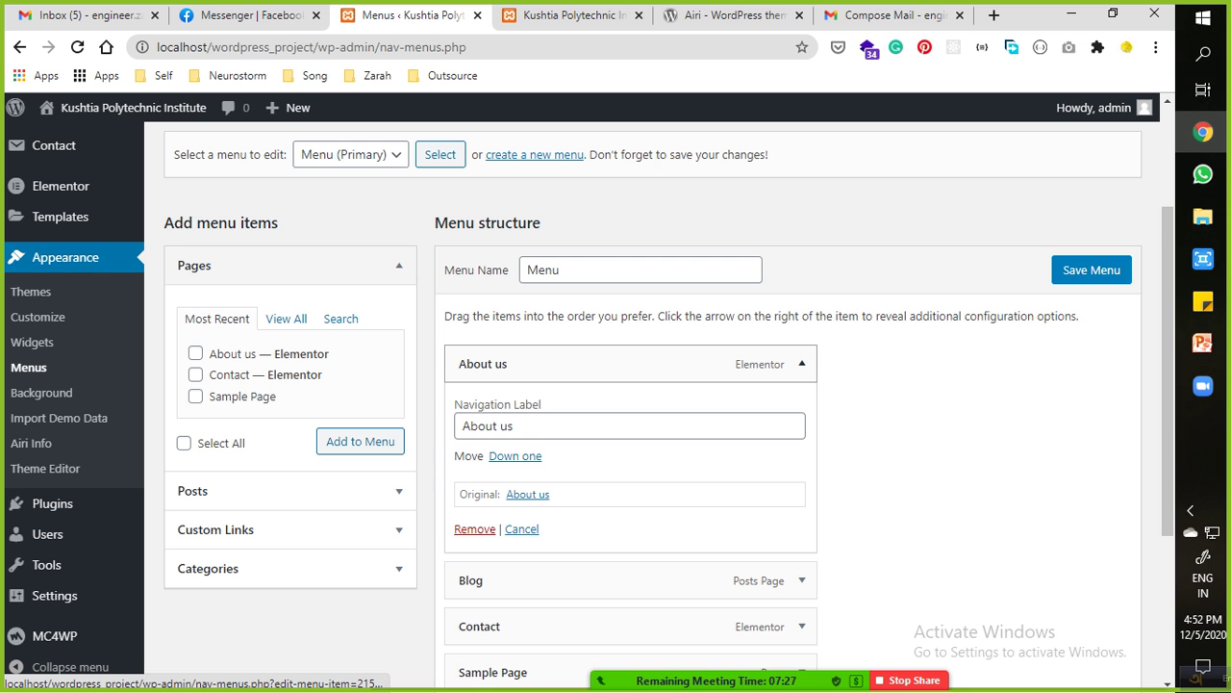
{"action": "left_click", "coordinate": [474, 528]}
{"action": "left_click", "coordinate": [802, 363]}
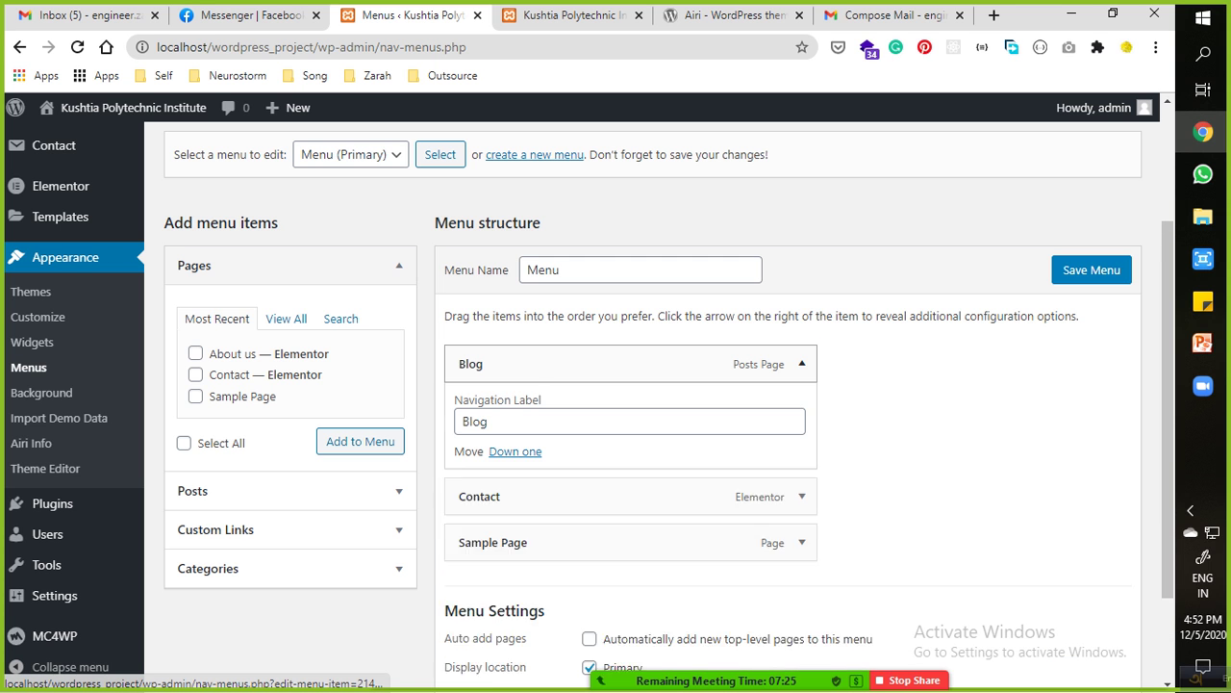
{"action": "left_click", "coordinate": [474, 528]}
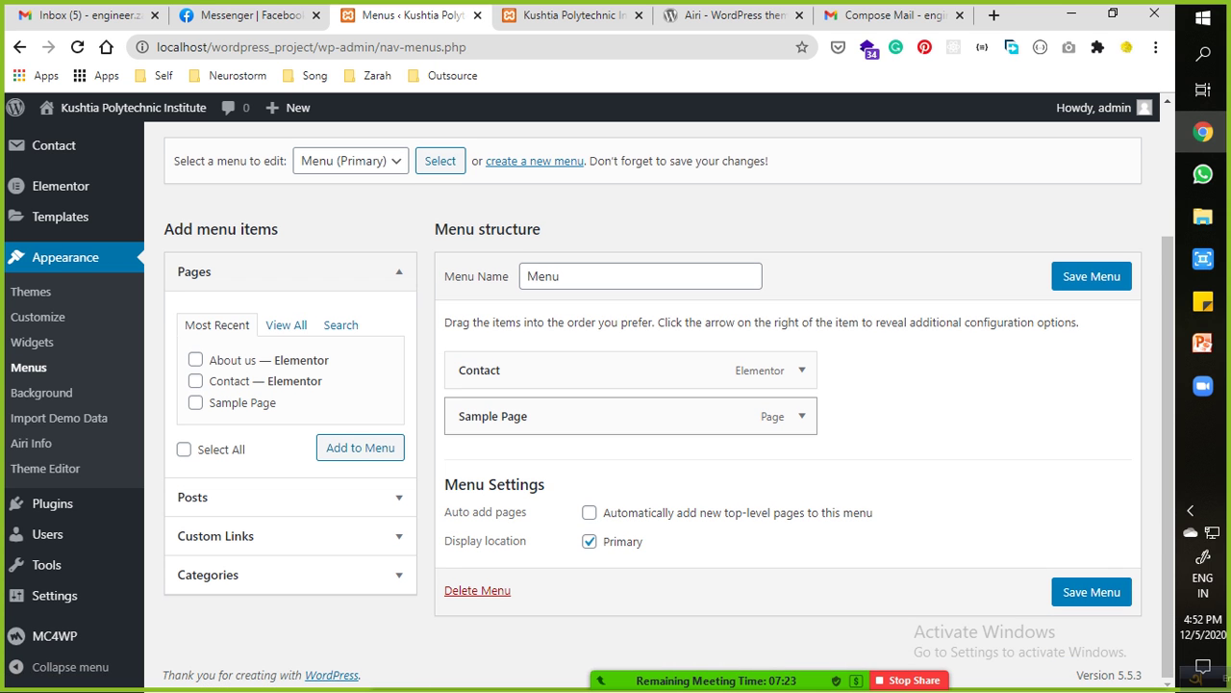
{"action": "left_click", "coordinate": [802, 371]}
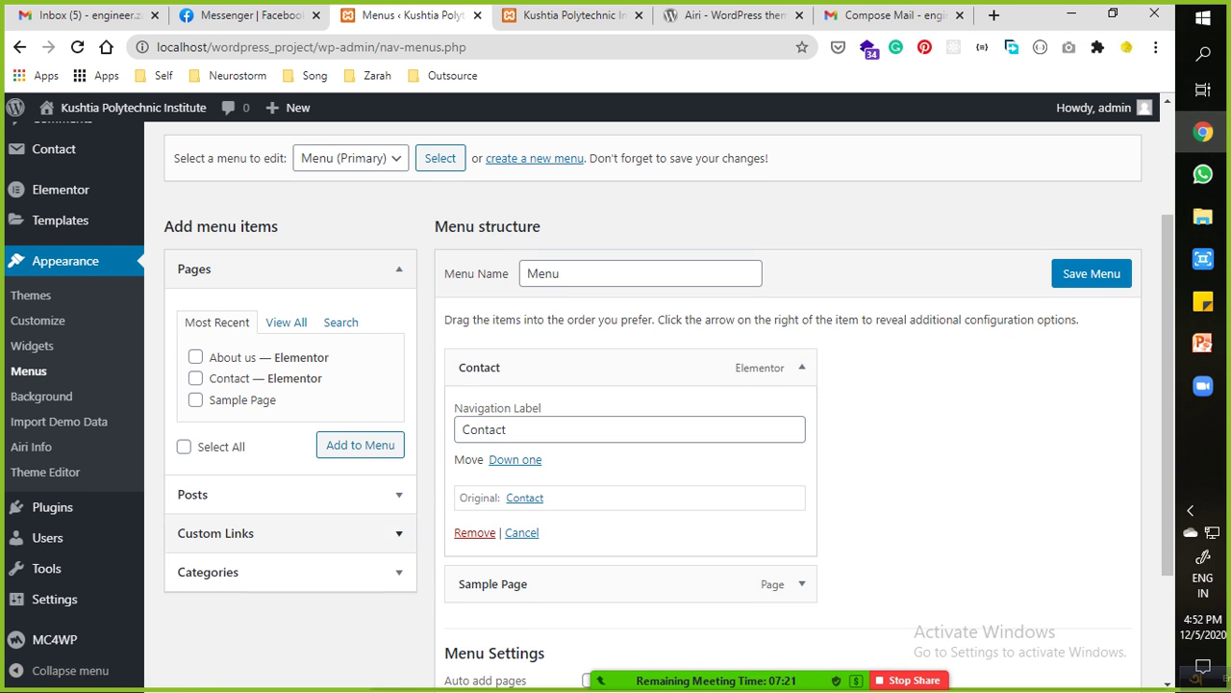
{"action": "left_click", "coordinate": [475, 532]}
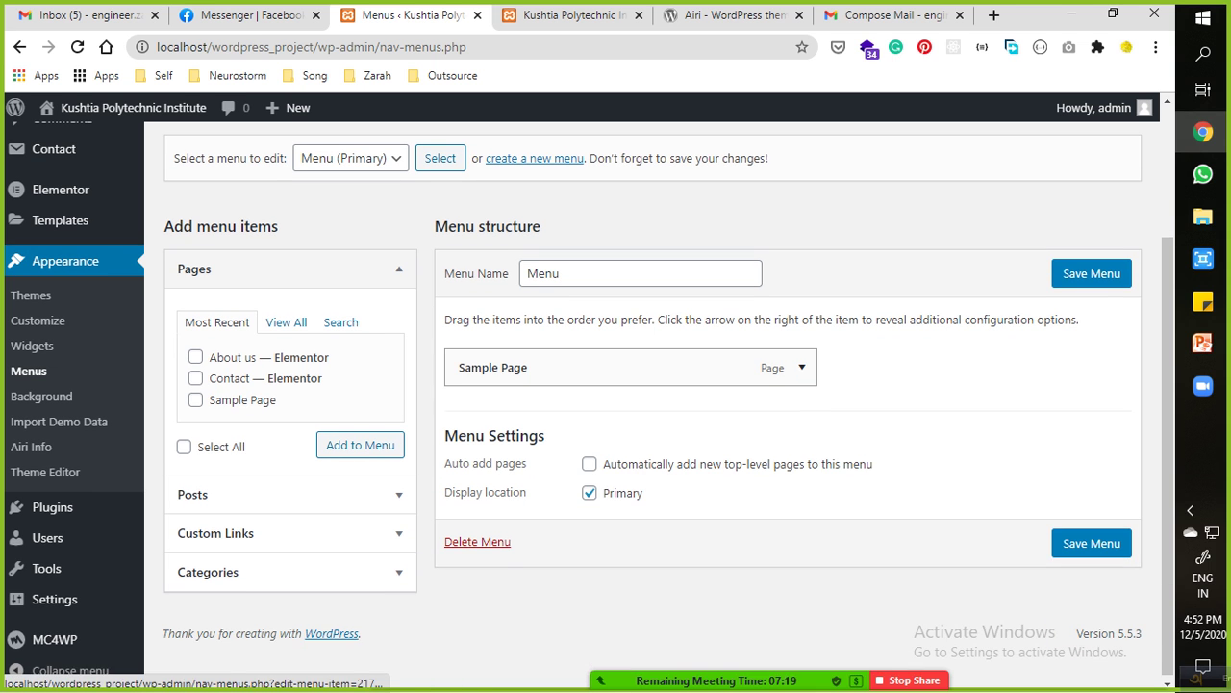
{"action": "left_click", "coordinate": [802, 367]}
{"action": "left_click", "coordinate": [474, 508]}
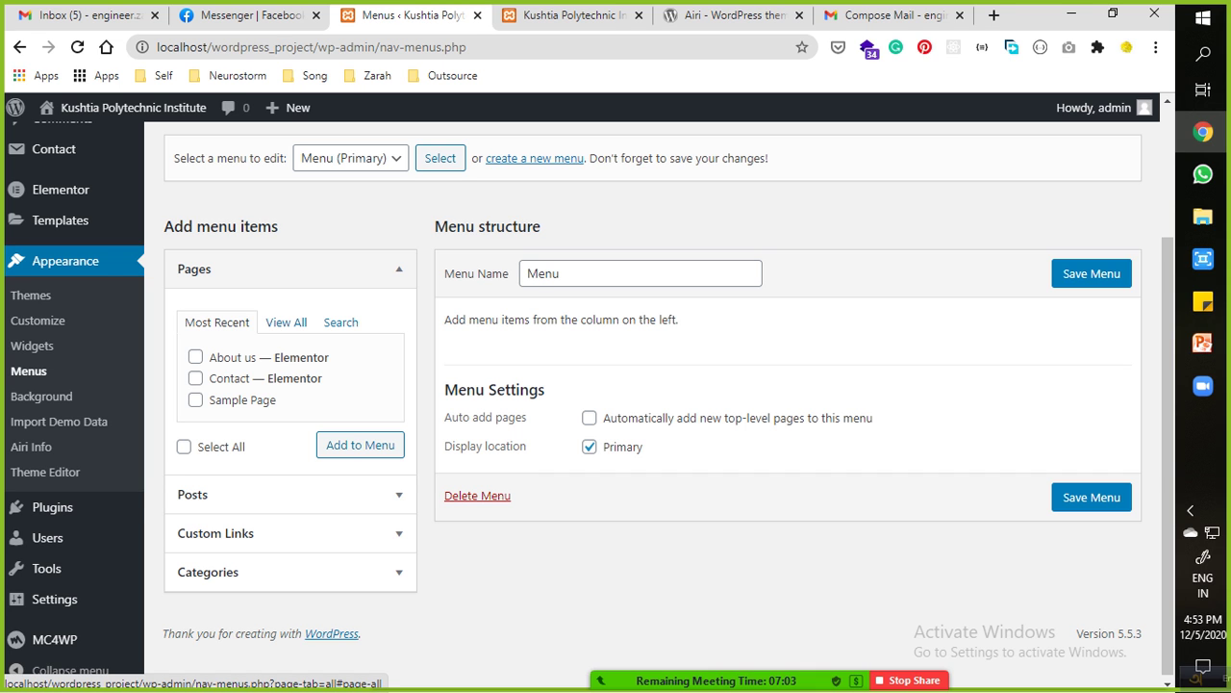
List all of the site's pages, select every one of them and add them to the menu.
{"action": "left_click", "coordinate": [286, 322]}
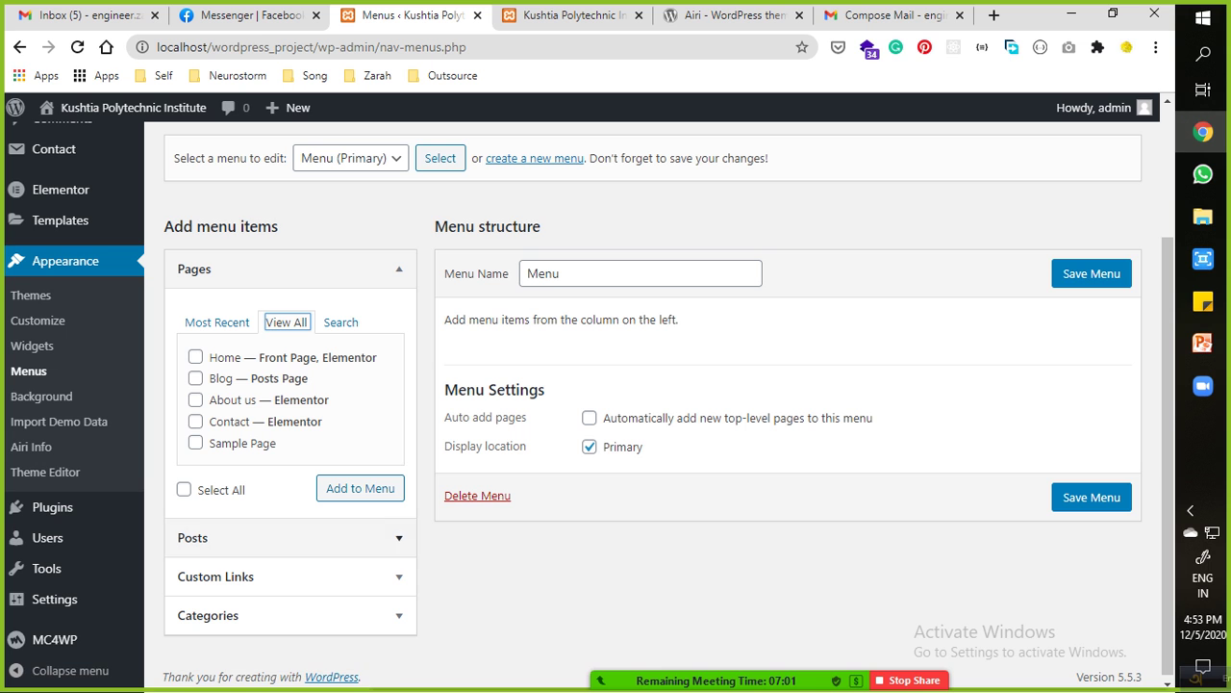
{"action": "left_click", "coordinate": [218, 322]}
{"action": "left_click", "coordinate": [287, 322]}
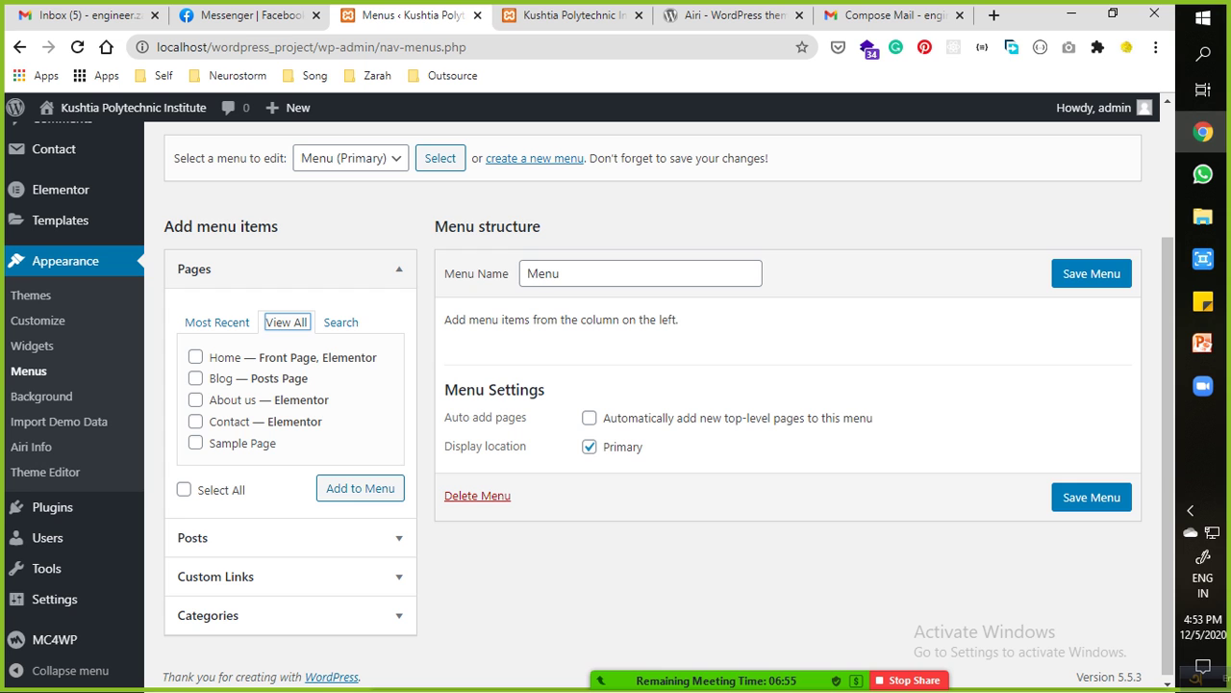
{"action": "left_click", "coordinate": [184, 490]}
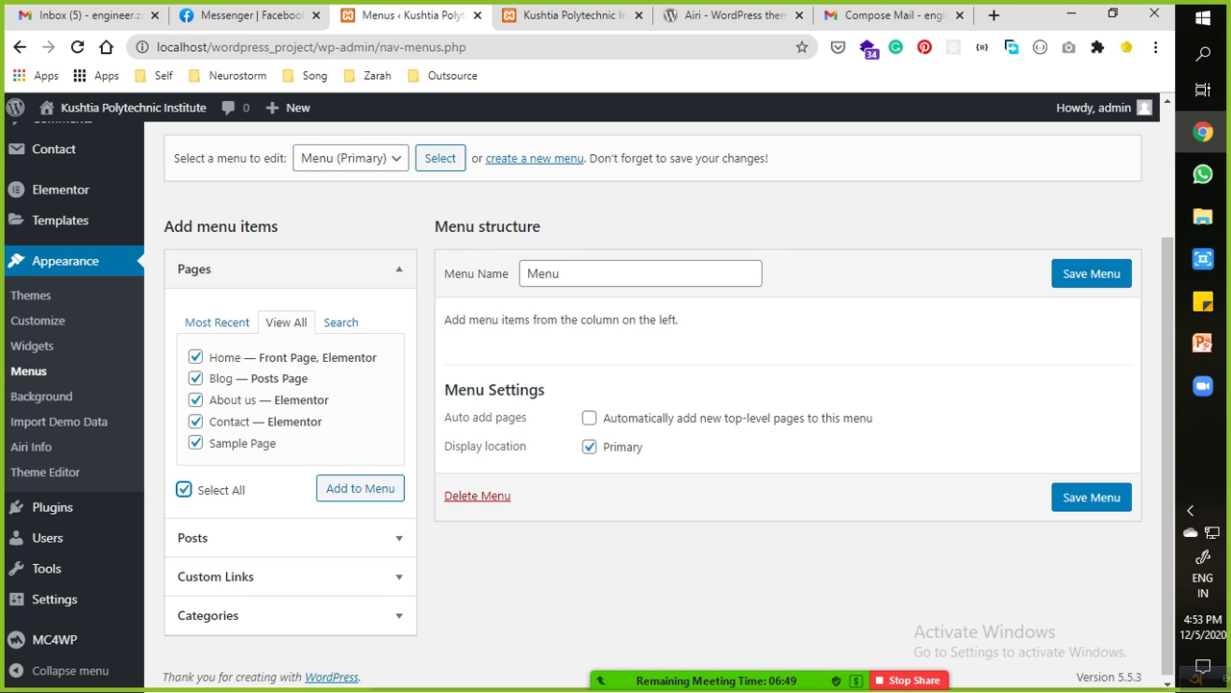
{"action": "double_click", "coordinate": [542, 273]}
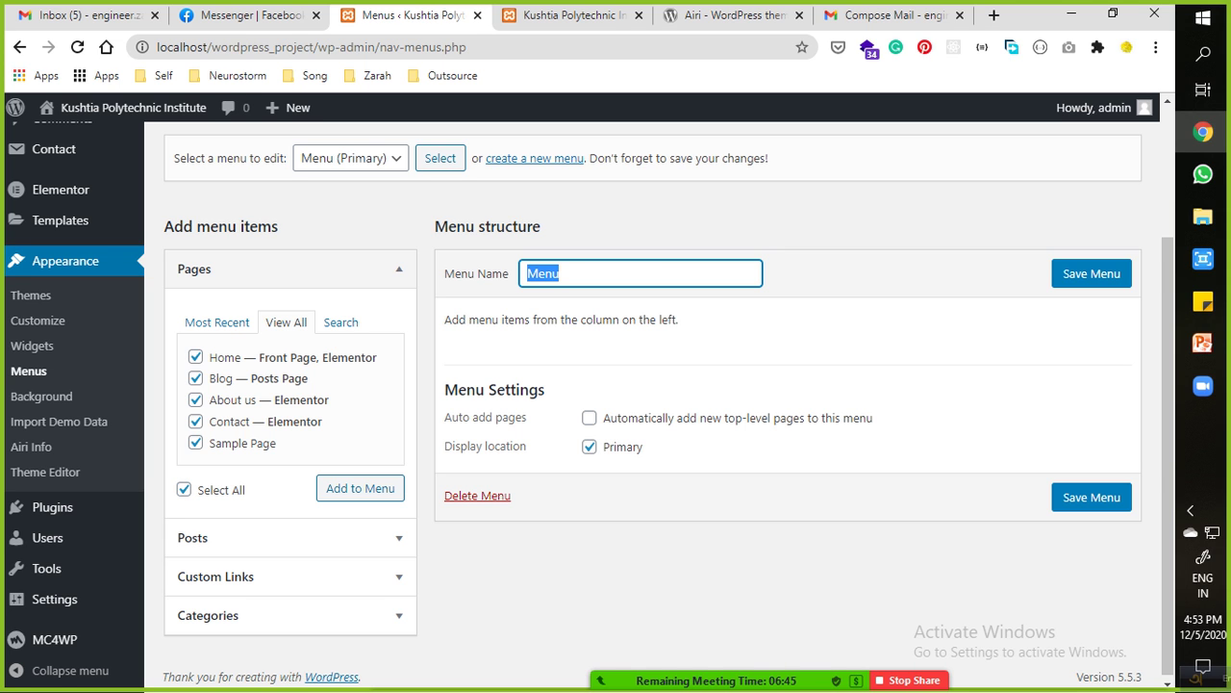
{"action": "left_click", "coordinate": [317, 487]}
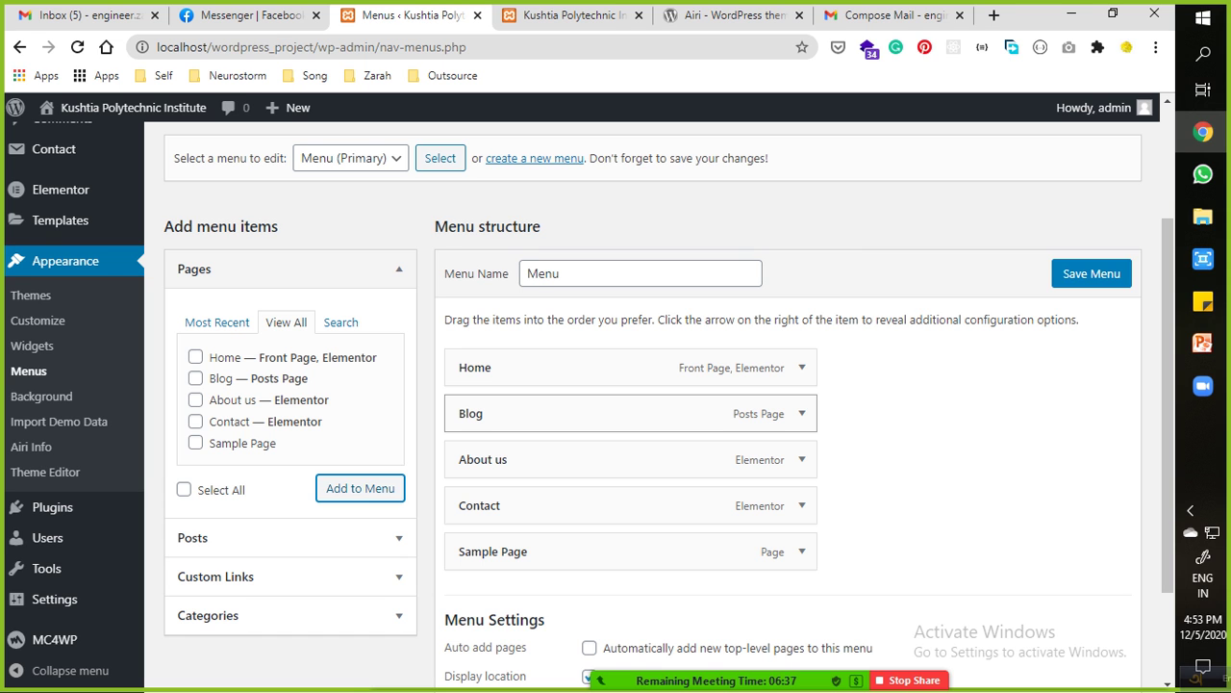
Move the Blog item to between Contact and Sample Page, and save the menu.
{"action": "left_click_drag", "start_coordinate": [577, 413], "coordinate": [583, 502]}
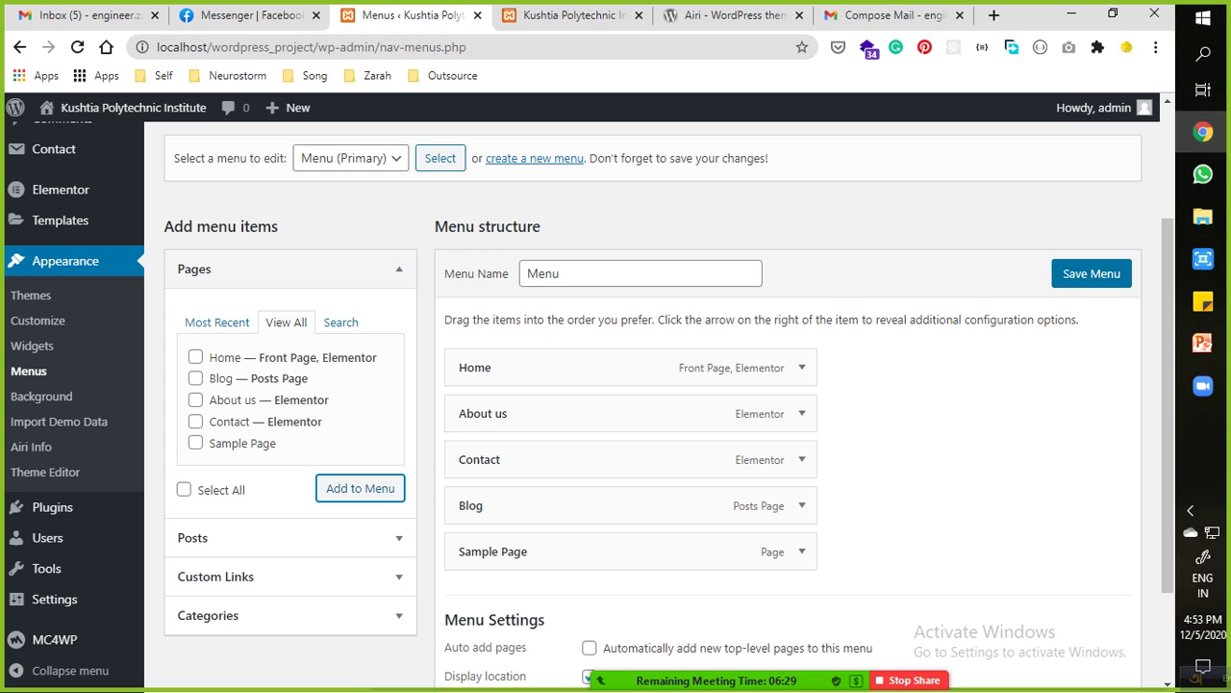
{"action": "left_click", "coordinate": [1092, 273]}
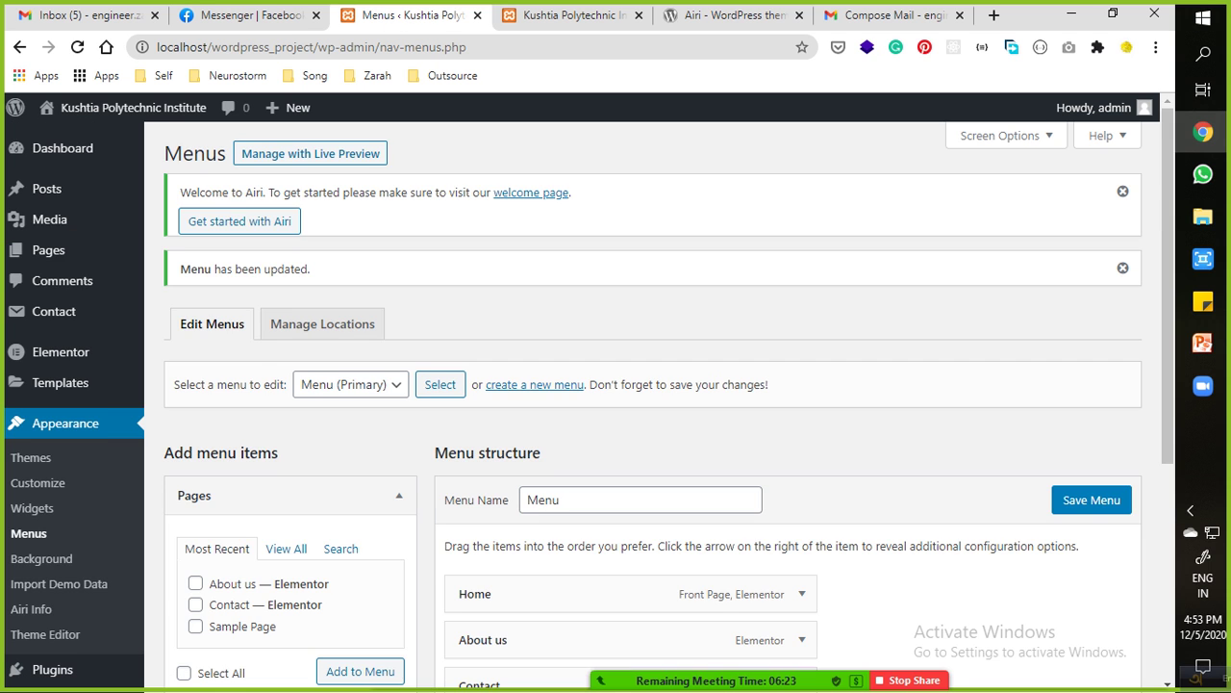
{"action": "scroll", "coordinate": [625, 462], "scroll_direction": "down", "scroll_amount": 3}
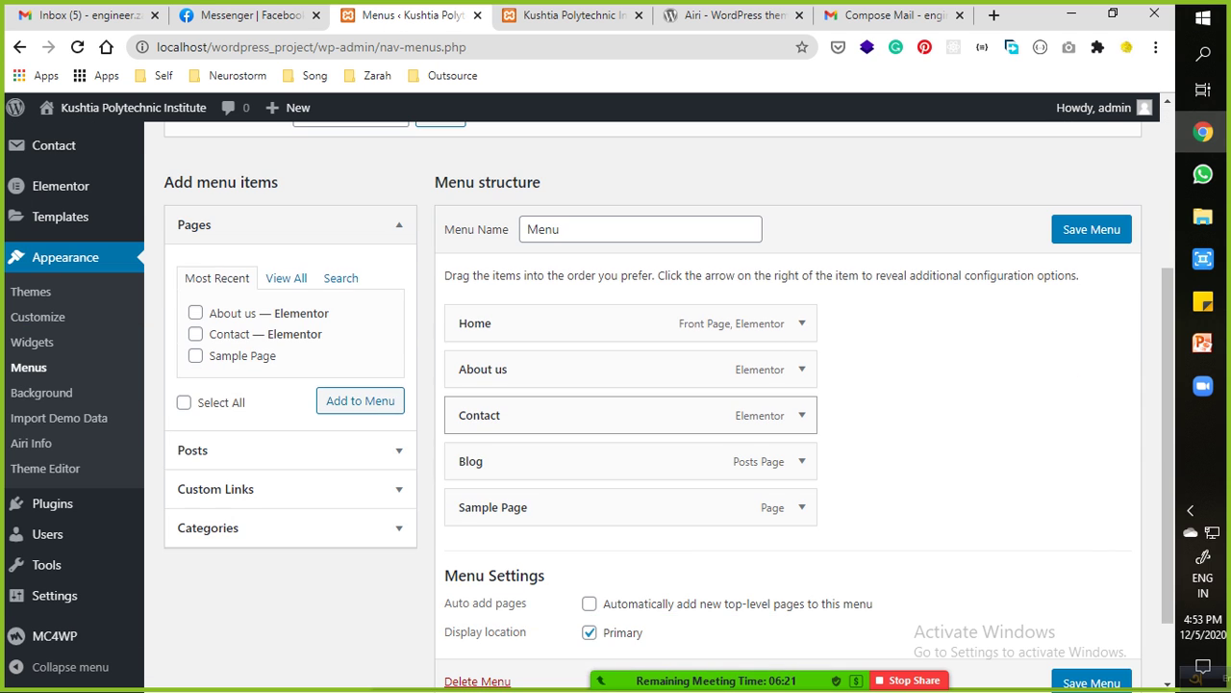
{"action": "mouse_move", "coordinate": [500, 369]}
{"action": "left_mouse_down"}
{"action": "mouse_move", "coordinate": [510, 365]}
{"action": "mouse_move", "coordinate": [515, 413]}
{"action": "mouse_move", "coordinate": [507, 368]}
{"action": "mouse_move", "coordinate": [527, 360]}
{"action": "mouse_move", "coordinate": [500, 368]}
{"action": "left_mouse_up"}
{"action": "left_click", "coordinate": [1090, 229]}
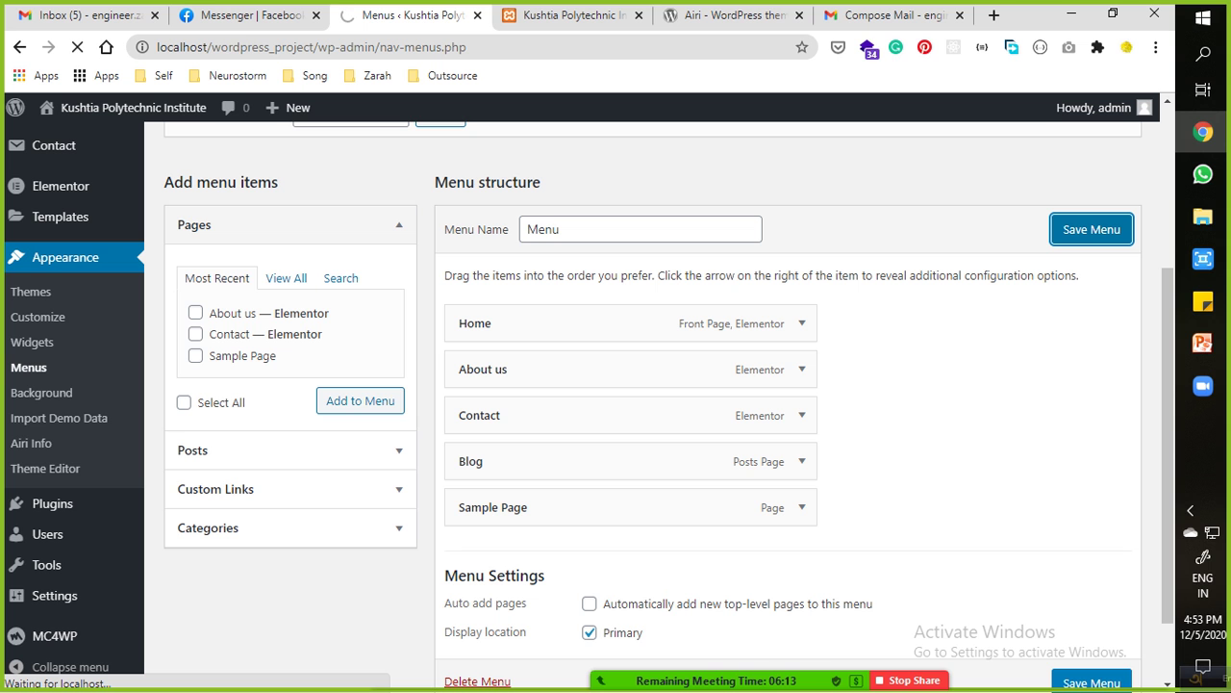
Reload the front page to check the rebuilt navigation, and return to the Menus screen.
{"action": "left_click", "coordinate": [575, 15]}
{"action": "left_click", "coordinate": [77, 46]}
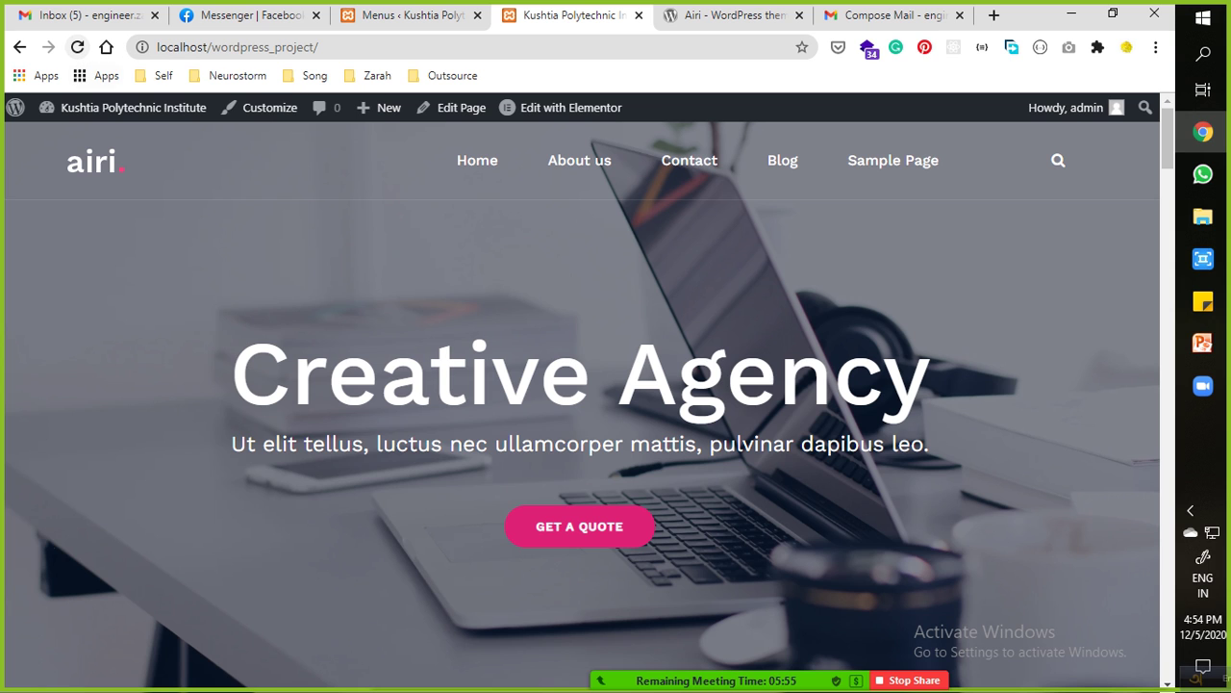
{"action": "left_click", "coordinate": [409, 16]}
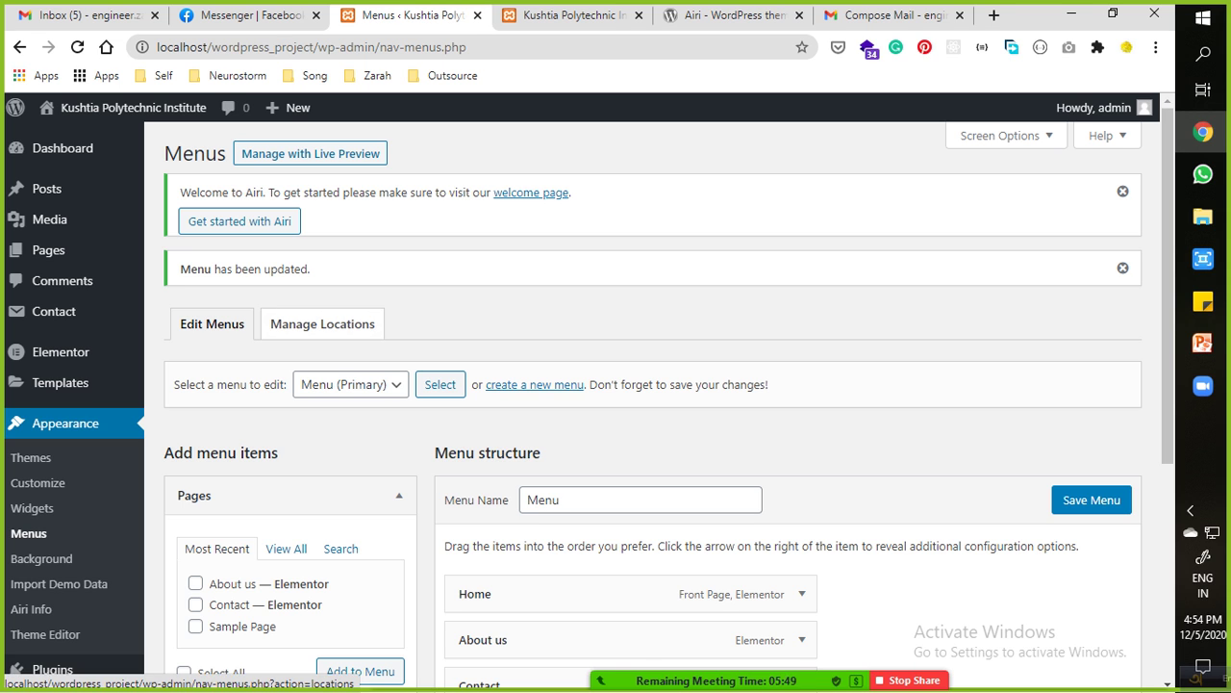
Choose Menu as the assigned menu for the Primary theme location and save the location settings.
{"action": "left_click", "coordinate": [322, 323]}
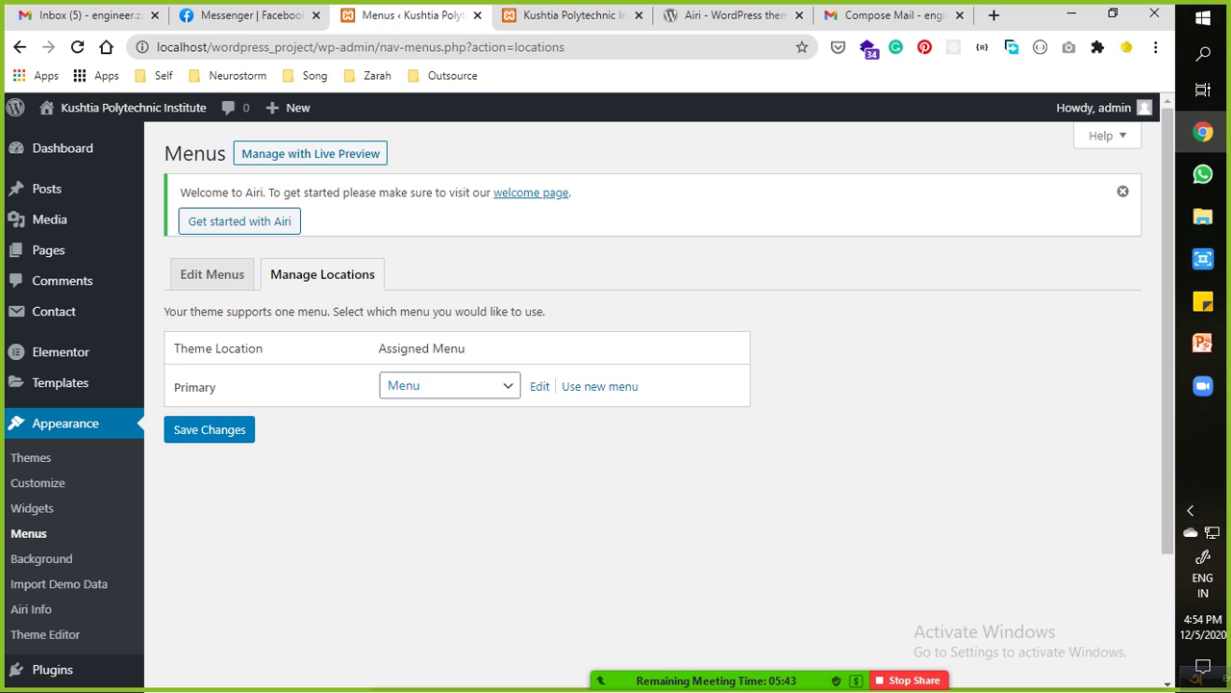
{"action": "left_click", "coordinate": [449, 384]}
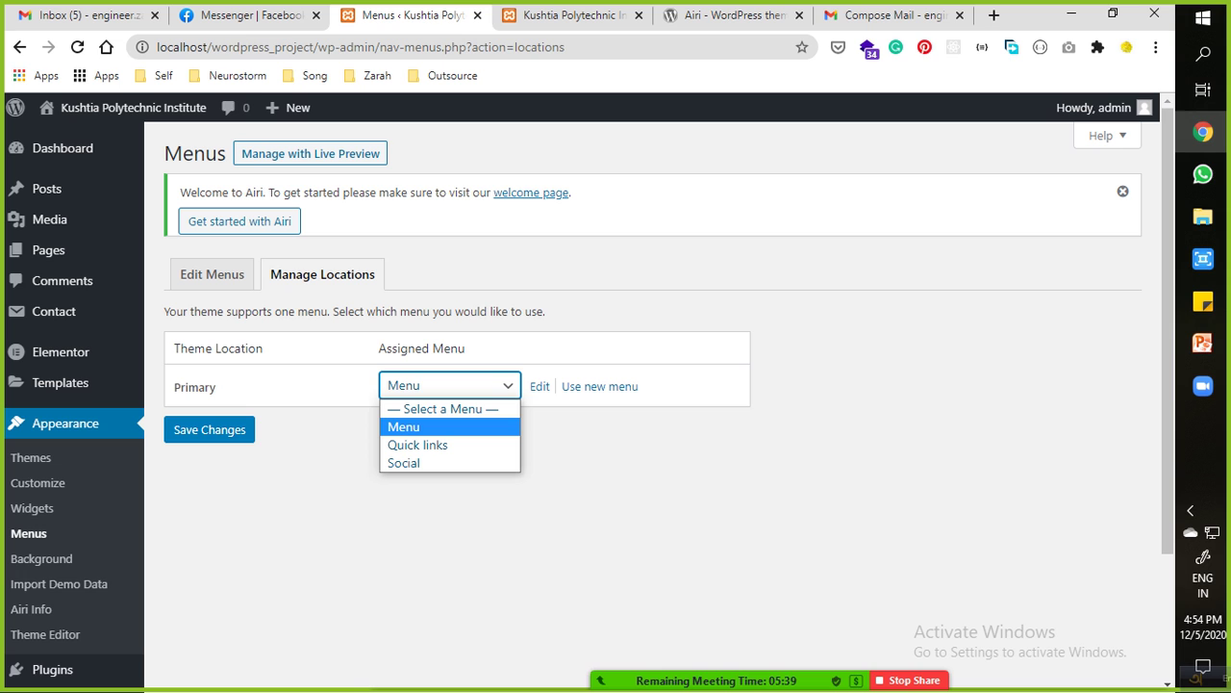
{"action": "key", "text": "Return"}
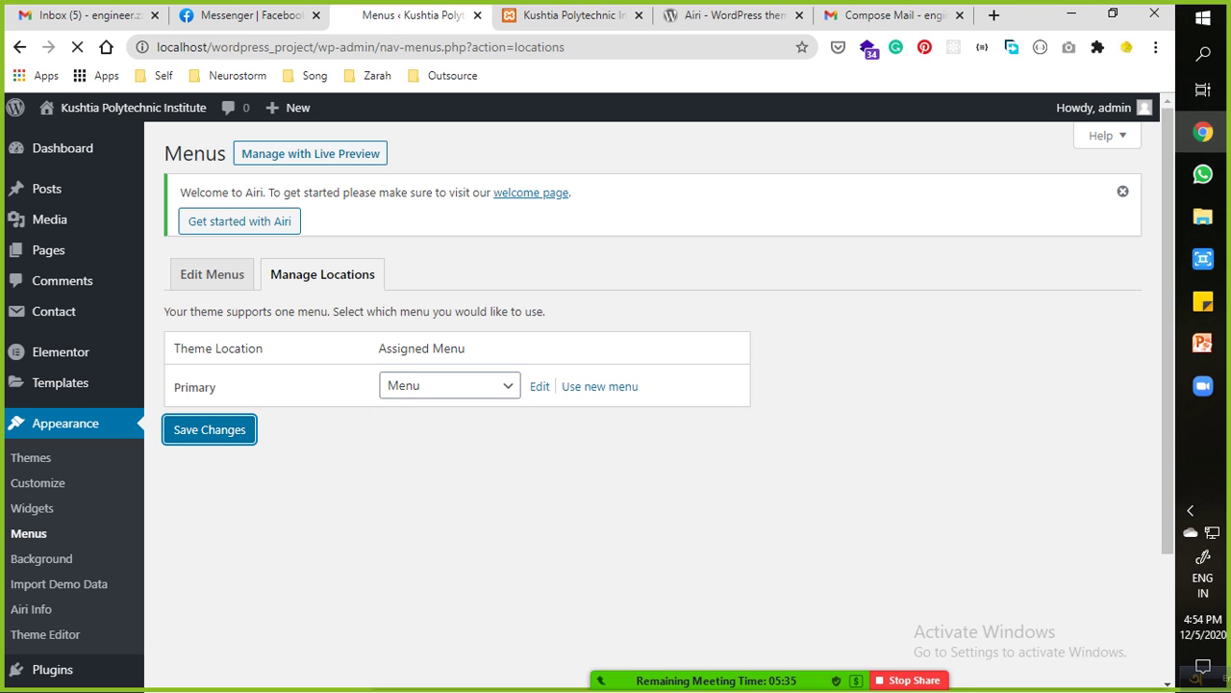
{"action": "left_click", "coordinate": [209, 429]}
Reload the front page to recheck its navigation, and reopen the Menus screen for editing the primary menu.
{"action": "key", "text": "ctrl+Tab"}
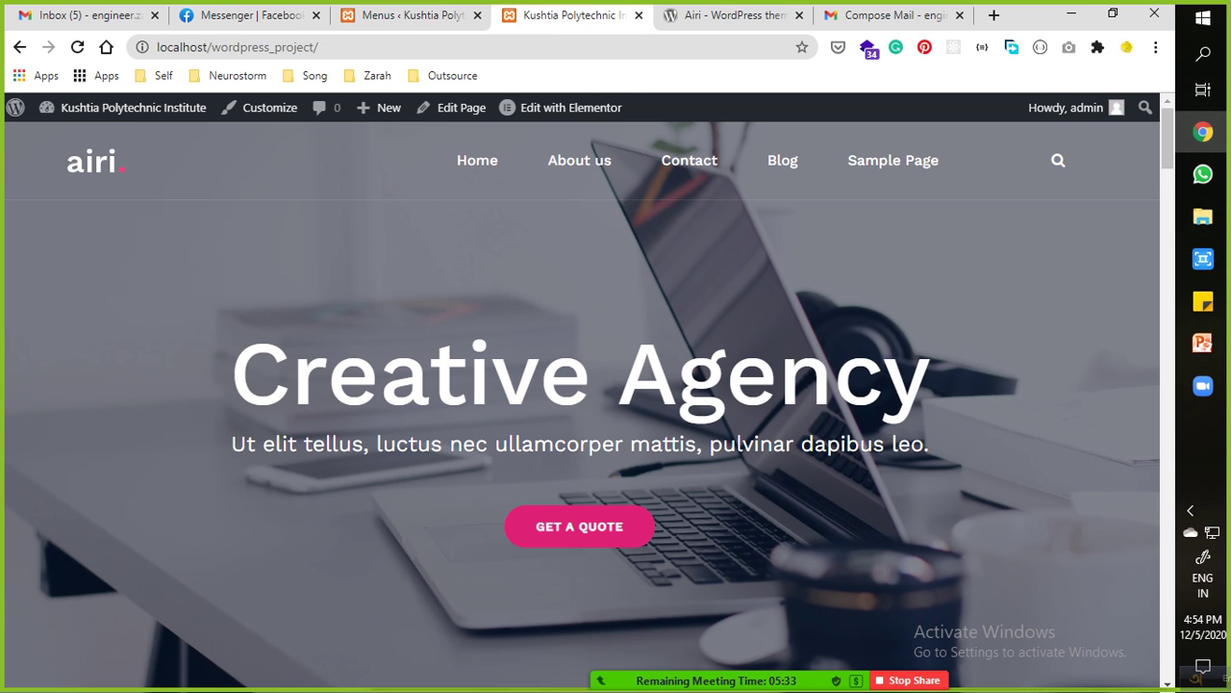
{"action": "key", "text": "F5"}
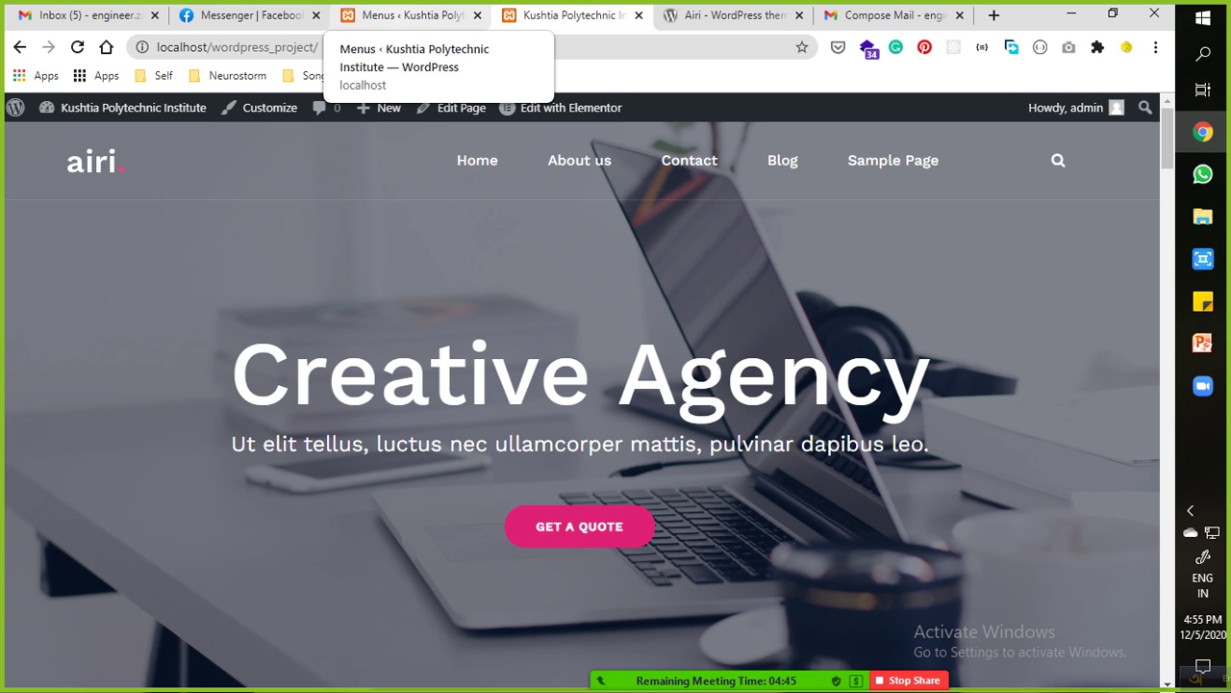
{"action": "left_click", "coordinate": [409, 14]}
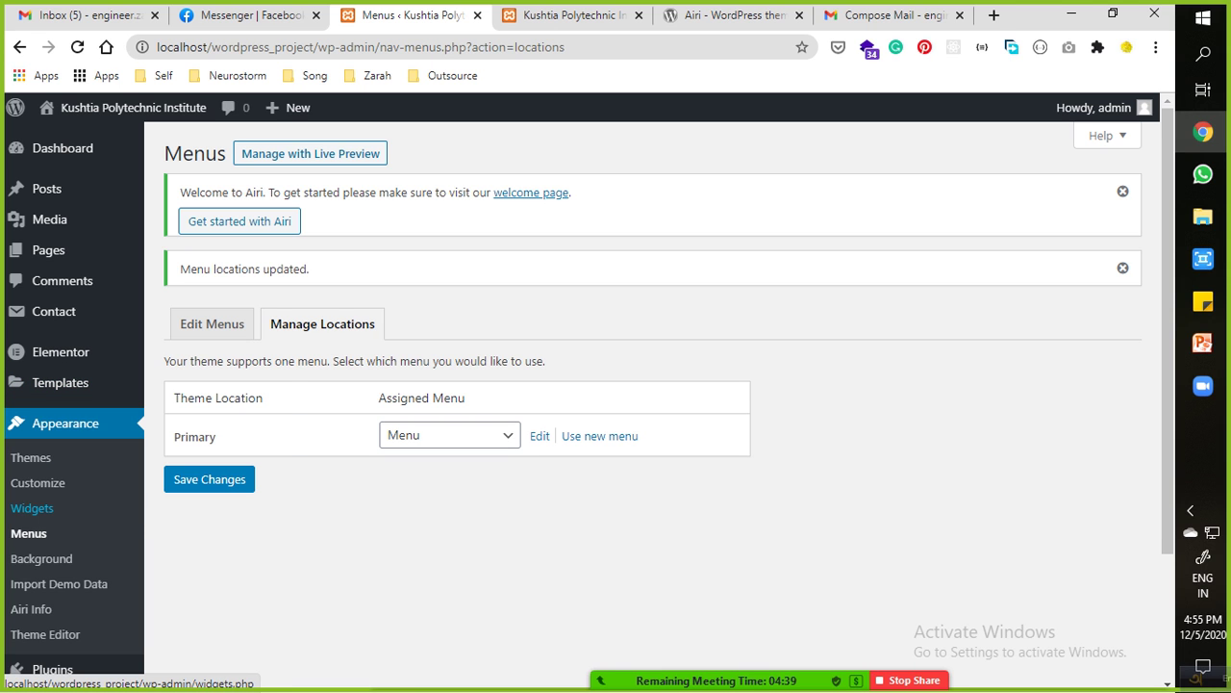
{"action": "left_click", "coordinate": [28, 533]}
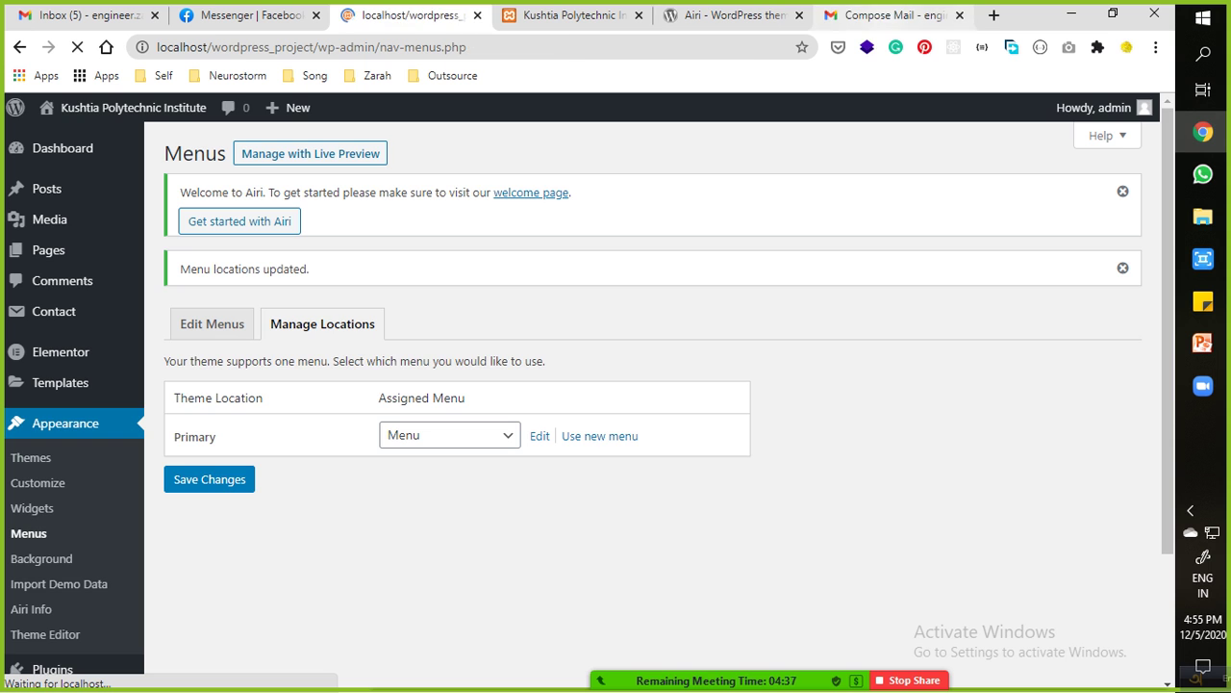
{"action": "left_click", "coordinate": [895, 14]}
{"action": "left_click", "coordinate": [573, 14]}
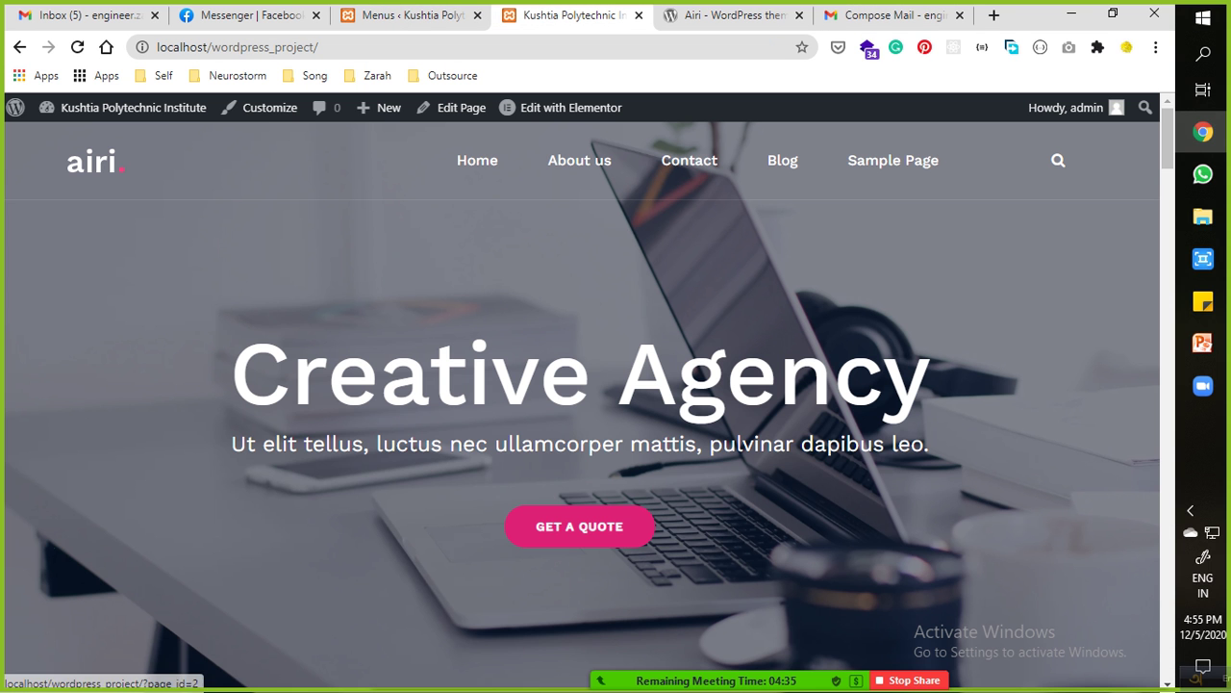
{"action": "left_click", "coordinate": [409, 14]}
Nest Sample Page under Blog as a sub item, and move it back to the top level.
{"action": "scroll", "coordinate": [654, 404], "scroll_direction": "down", "scroll_amount": 2}
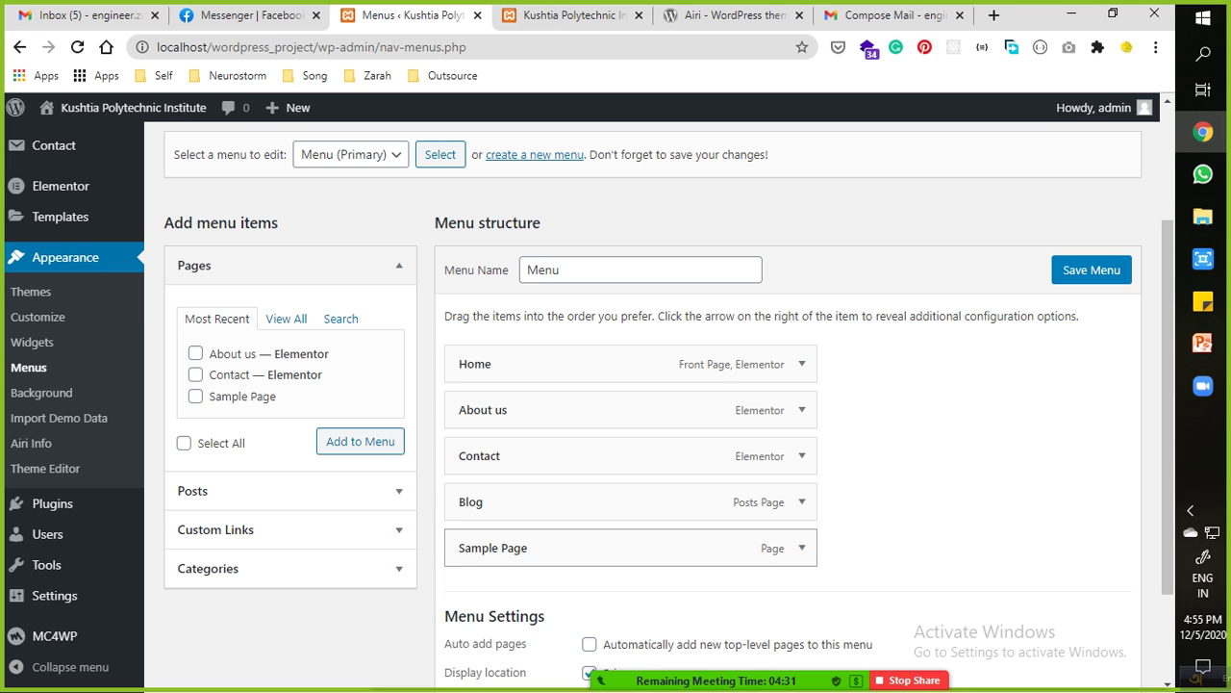
{"action": "left_click_drag", "start_coordinate": [501, 547], "coordinate": [528, 548]}
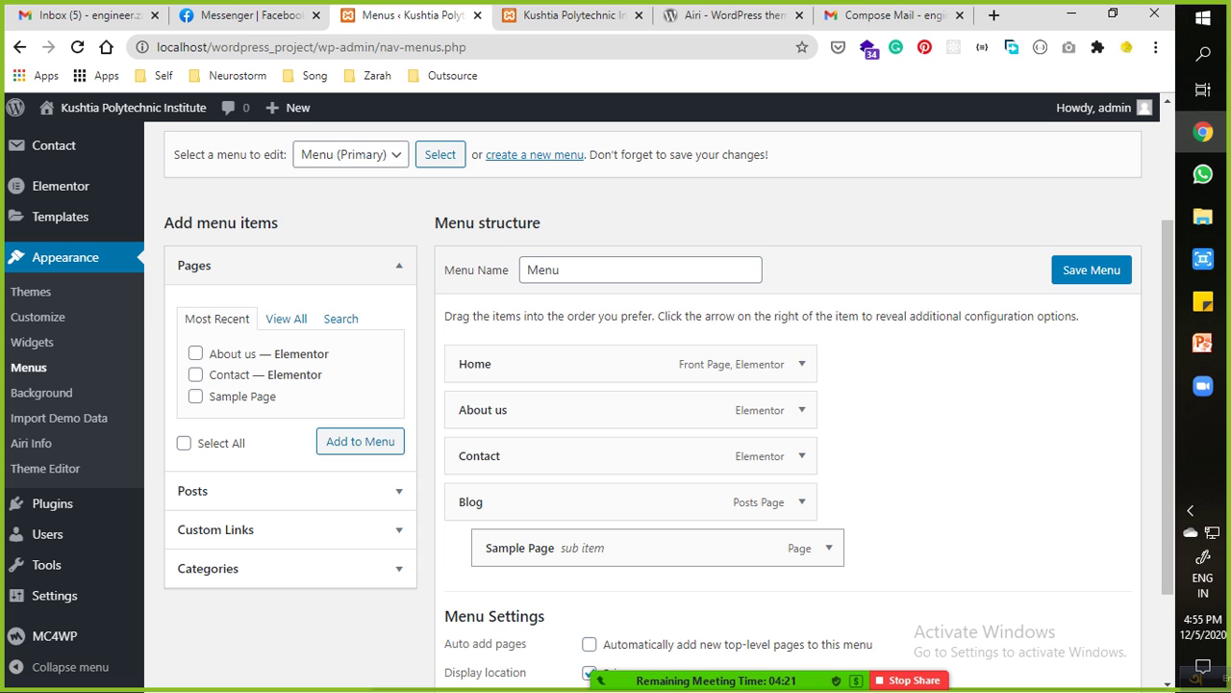
{"action": "key", "text": "Left"}
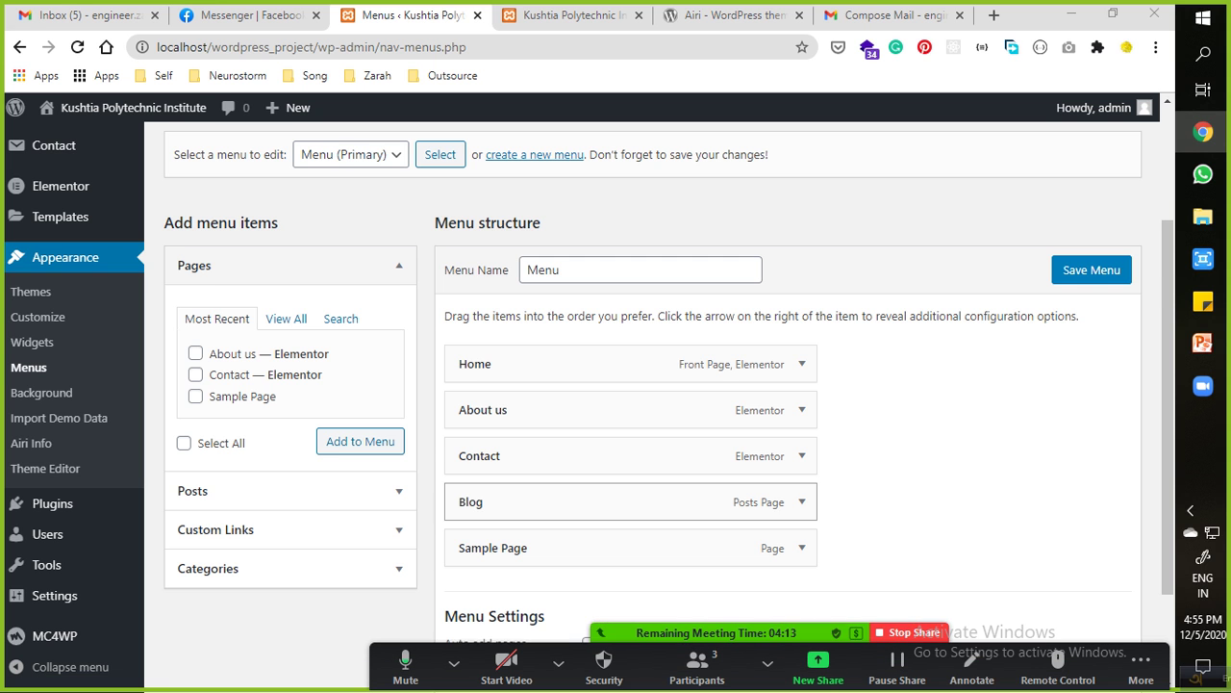
Nest Sample Page under Blog as a sub item, save the menu and switch to the front page.
{"action": "scroll", "coordinate": [625, 500], "scroll_direction": "down", "scroll_amount": 3}
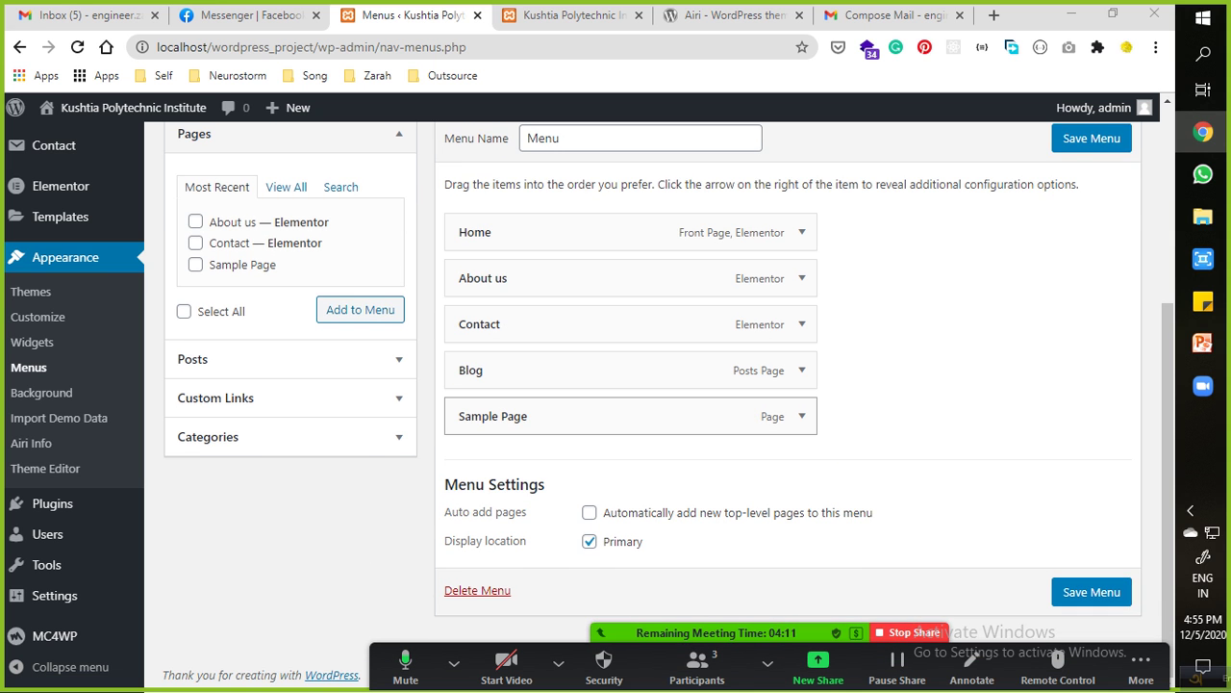
{"action": "left_click_drag", "start_coordinate": [577, 415], "coordinate": [616, 461]}
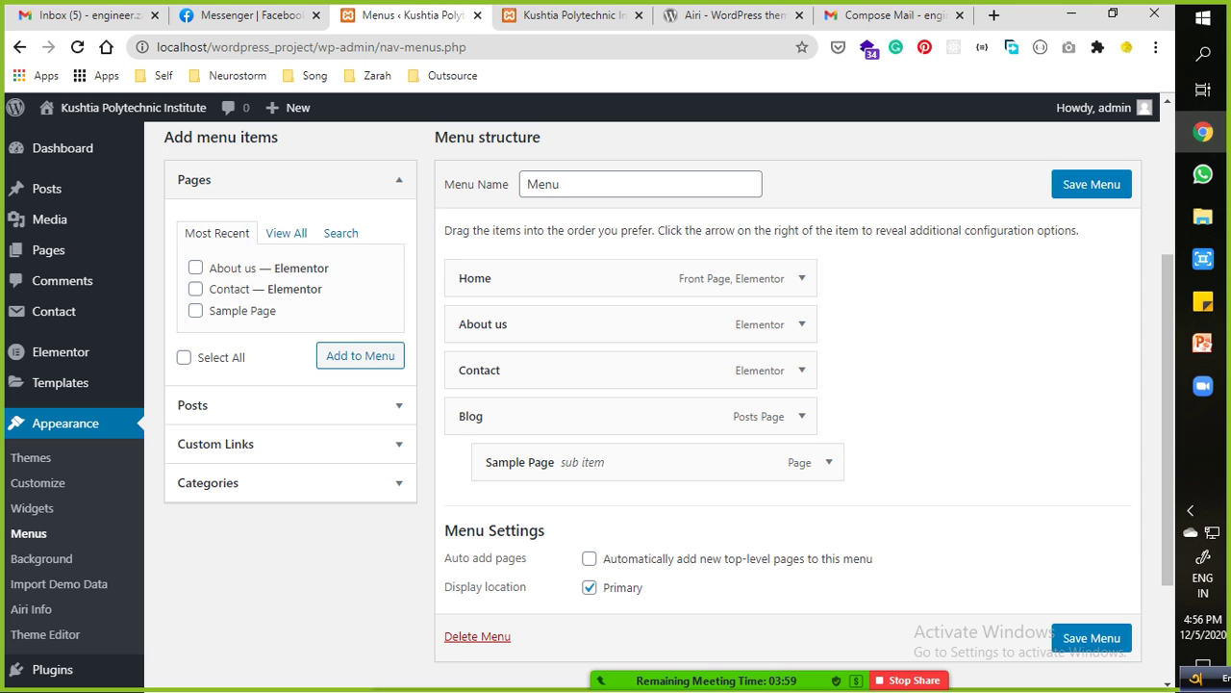
{"action": "left_click", "coordinate": [1091, 638]}
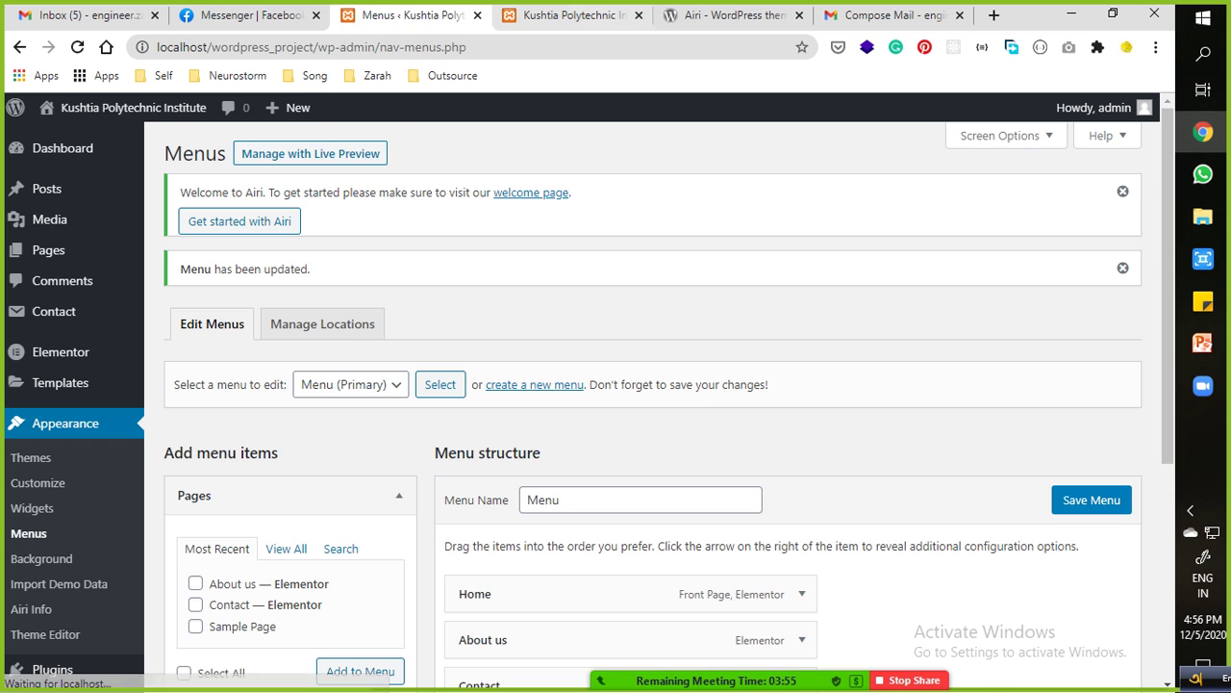
{"action": "key", "text": "ctrl+Tab"}
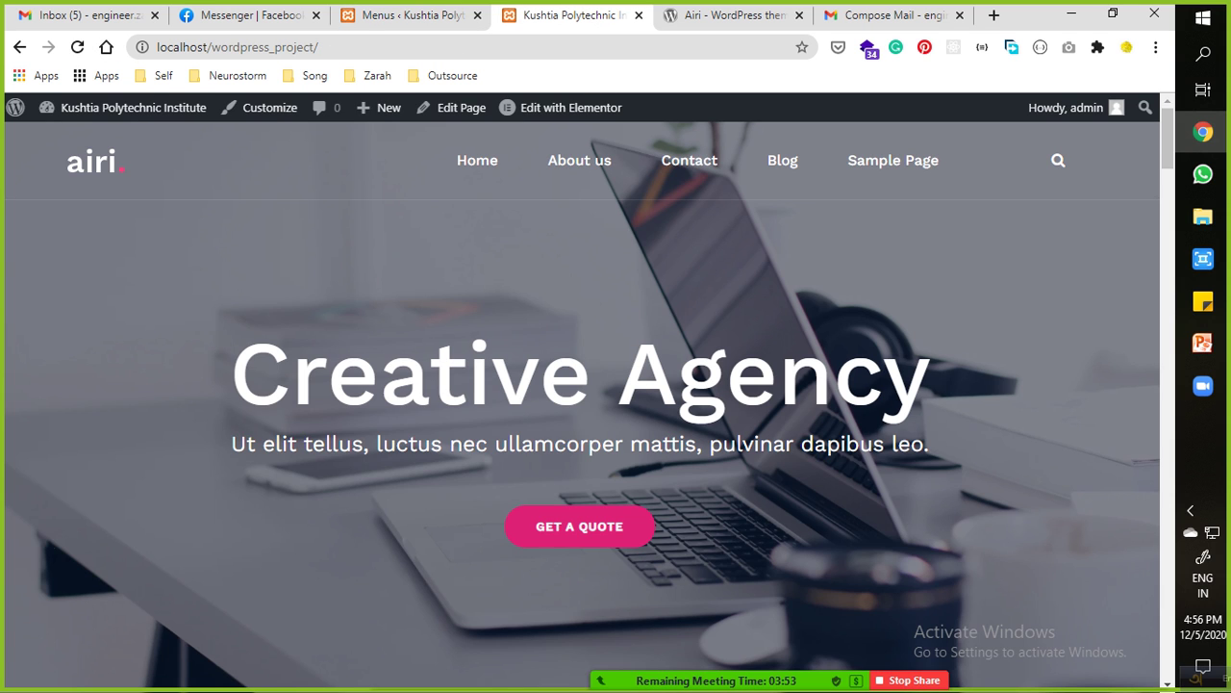
Reload the front page, check the sub item under Blog in its navigation, and return to the admin Menus screen.
{"action": "left_click", "coordinate": [77, 47]}
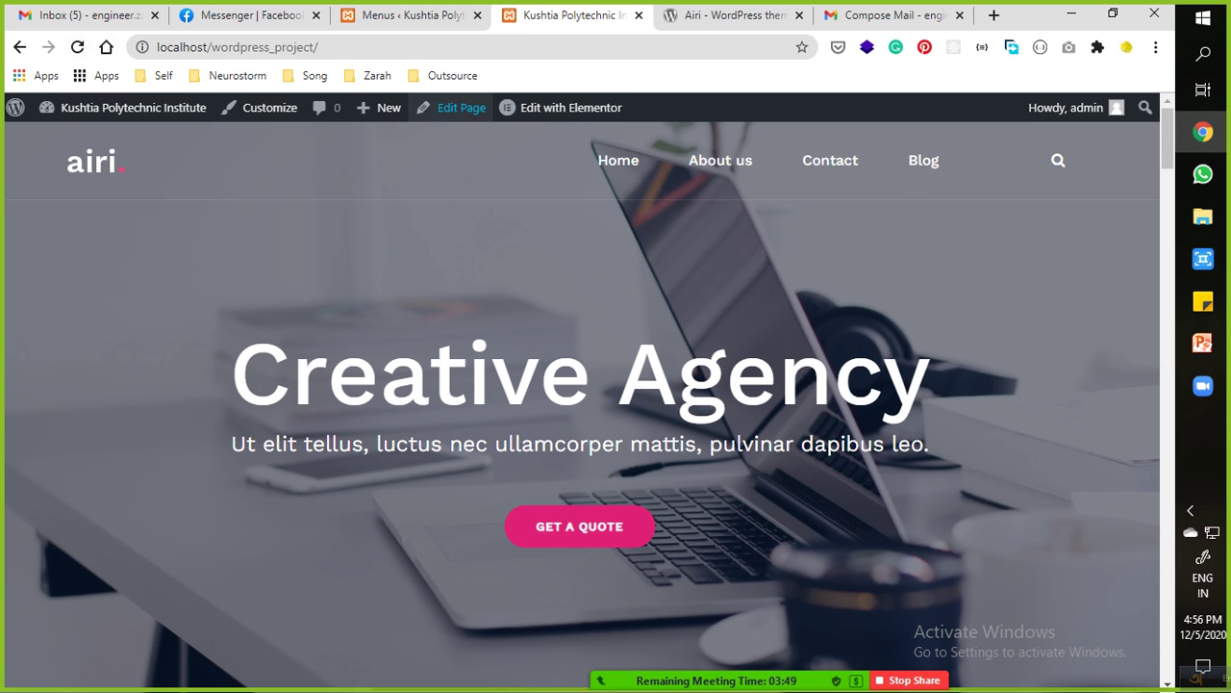
{"action": "mouse_move", "coordinate": [923, 160]}
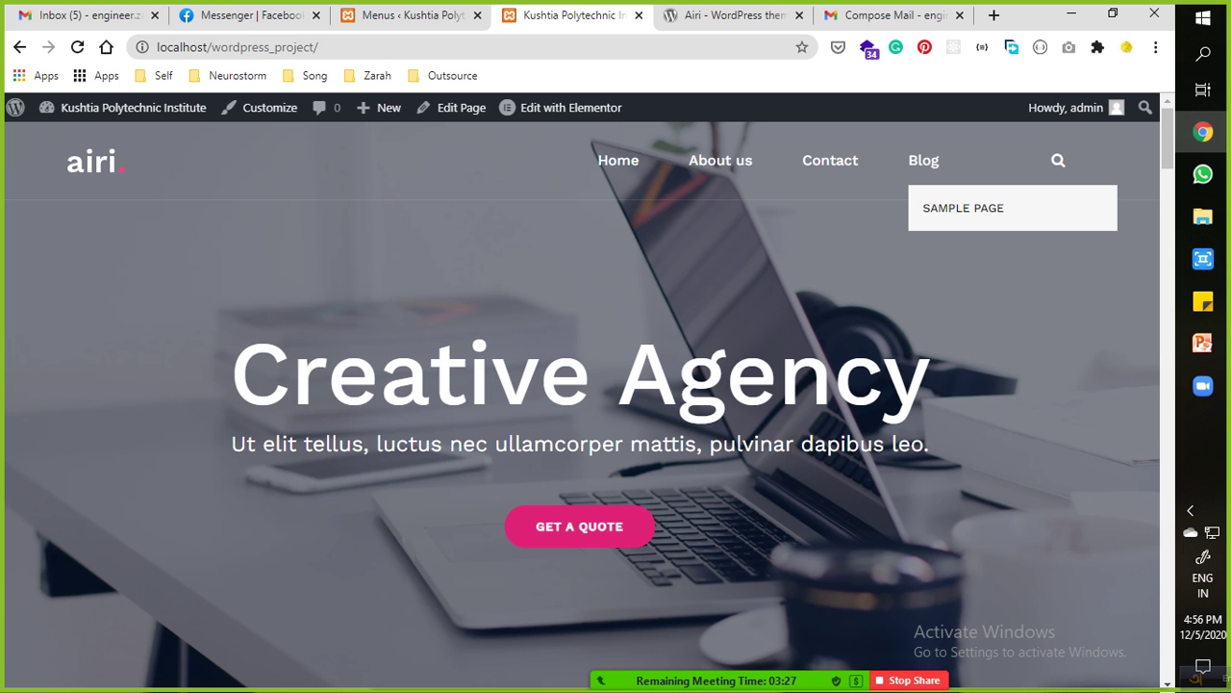
{"action": "left_click", "coordinate": [404, 16]}
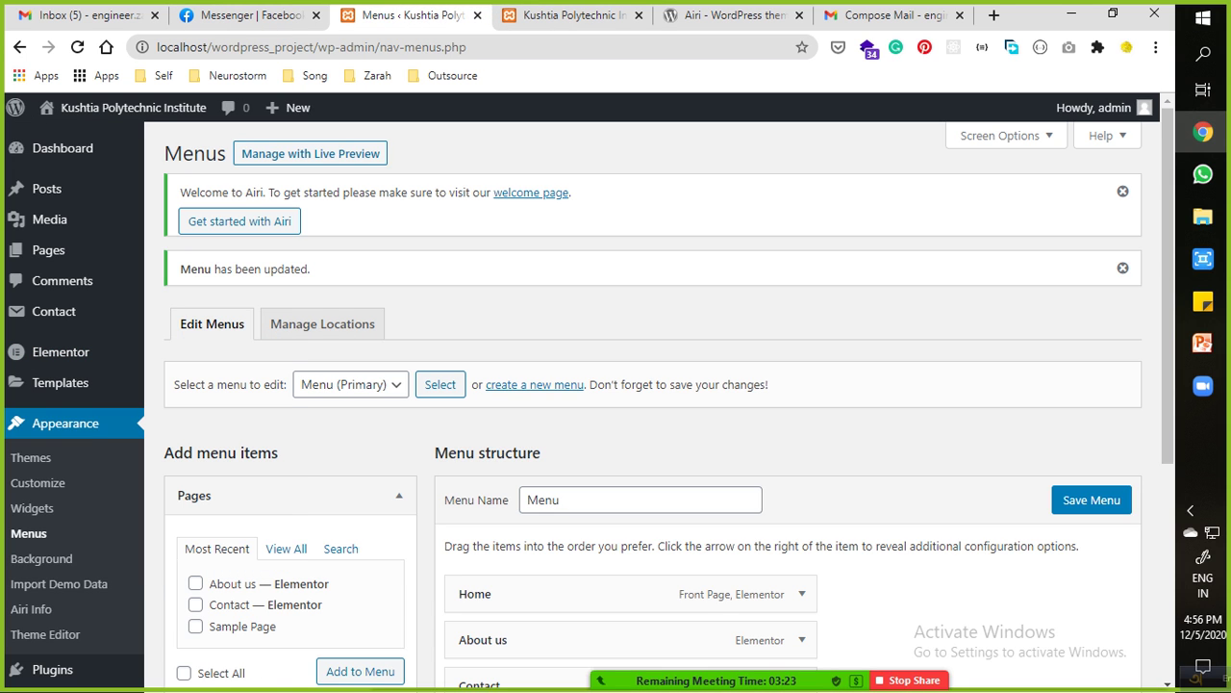
Open the admin list of all posts and view the site's Blog page down to its footer.
{"action": "left_click", "coordinate": [46, 188]}
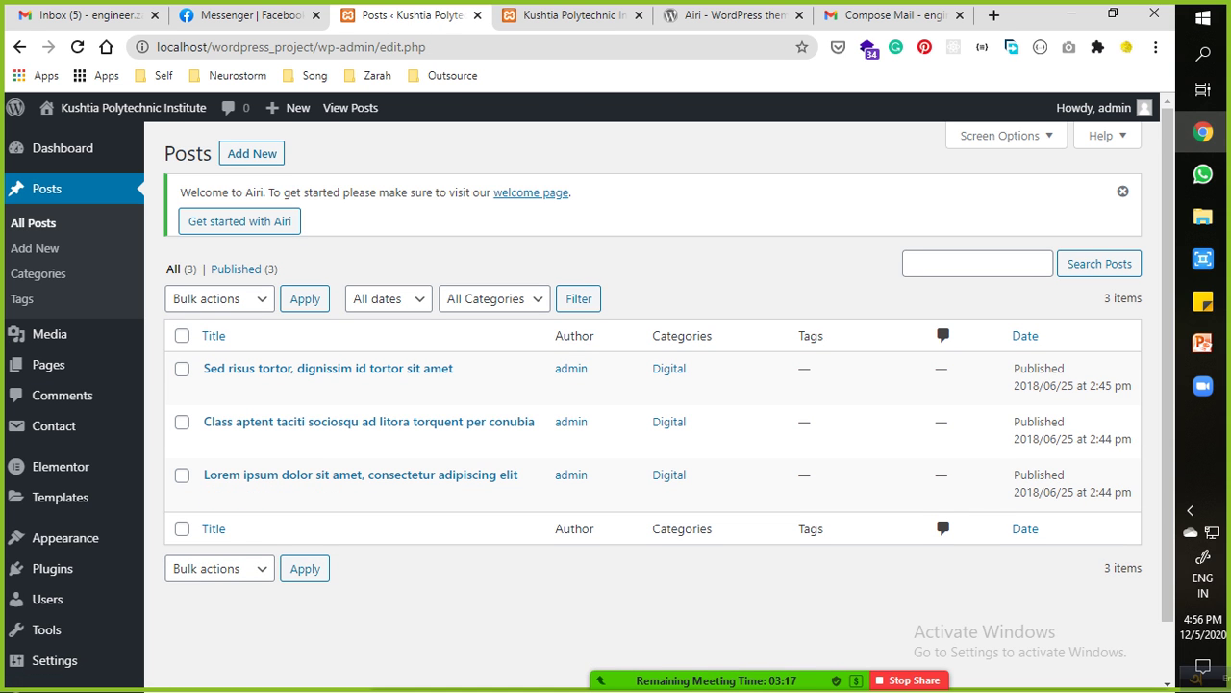
{"action": "key", "text": "ctrl+4"}
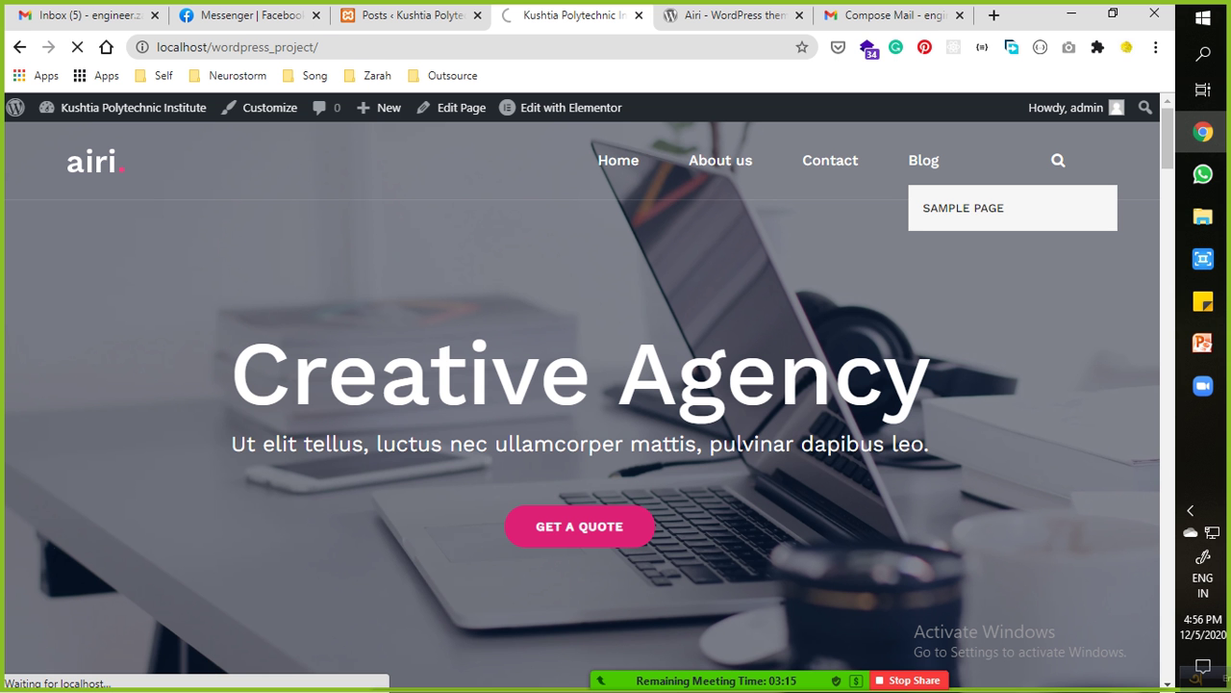
{"action": "scroll", "coordinate": [582, 404], "scroll_direction": "down", "scroll_amount": 10}
{"action": "scroll", "coordinate": [582, 404], "scroll_direction": "down", "scroll_amount": 15}
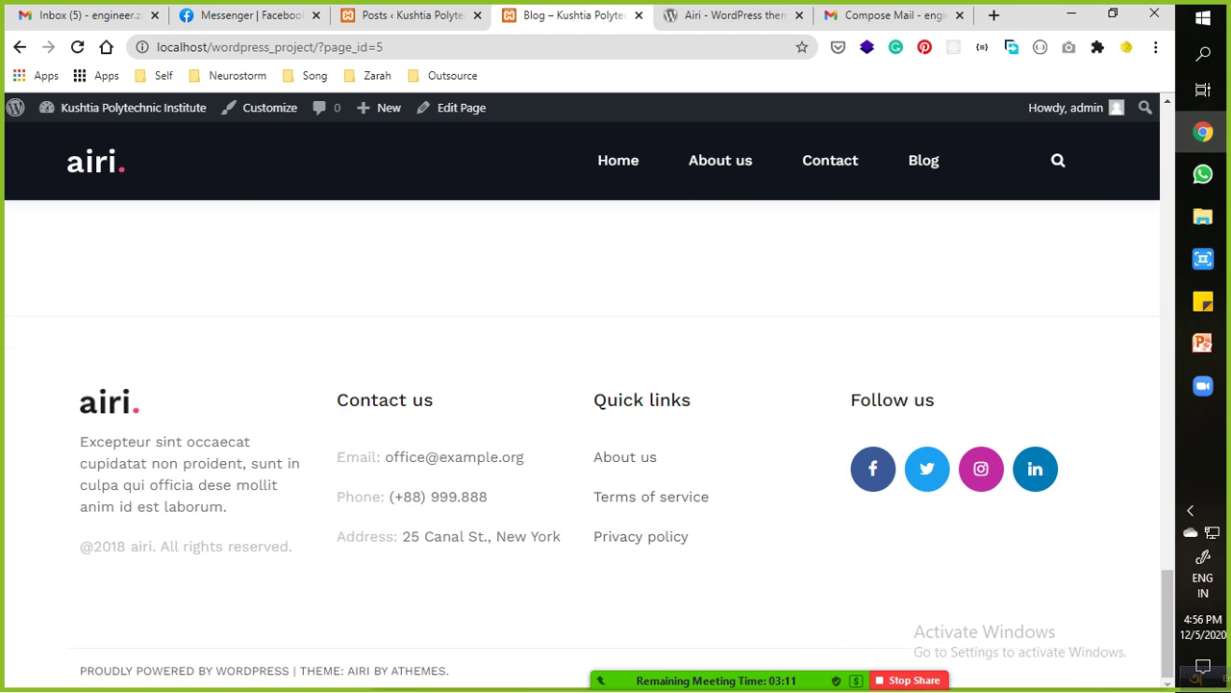
Start a new post in the admin area and title it Test Post.
{"action": "key", "text": "ctrl+3"}
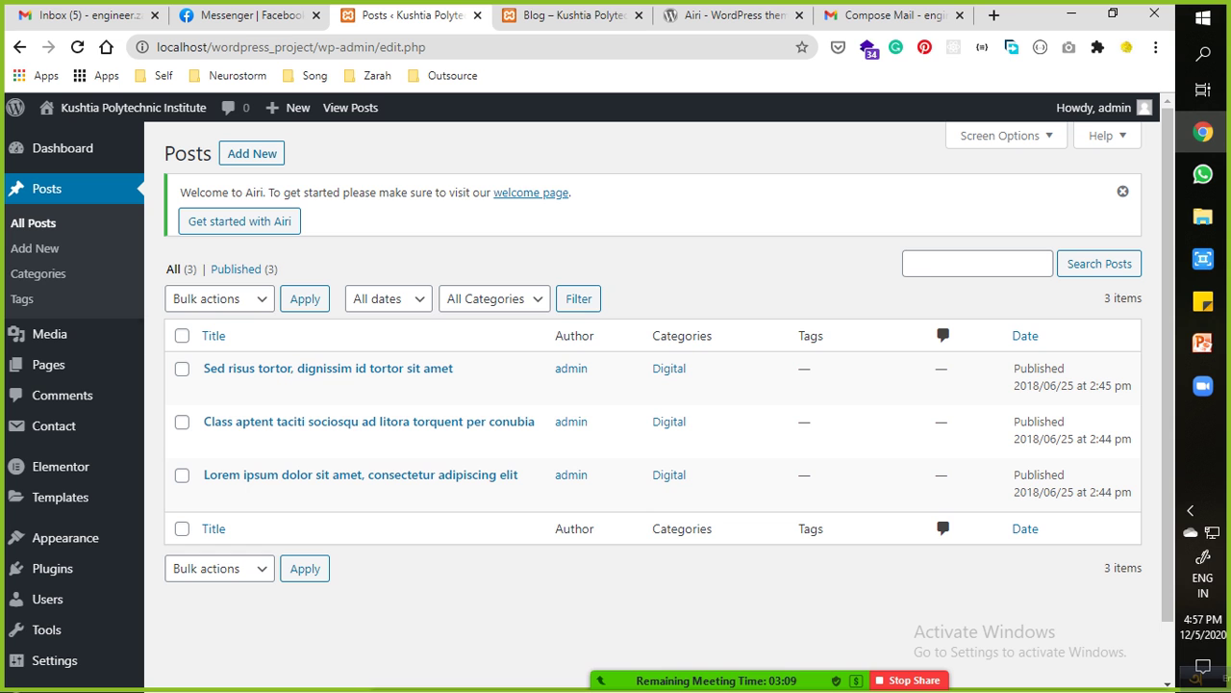
{"action": "left_click", "coordinate": [252, 154]}
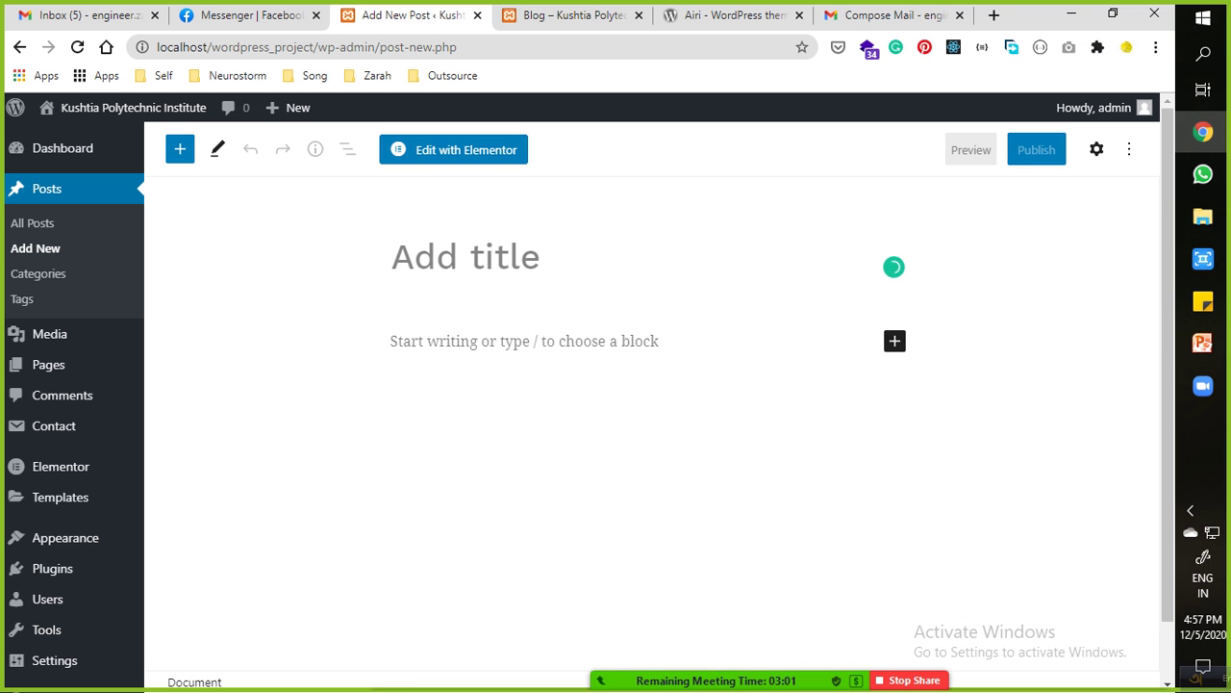
{"action": "type", "text": "Test"}
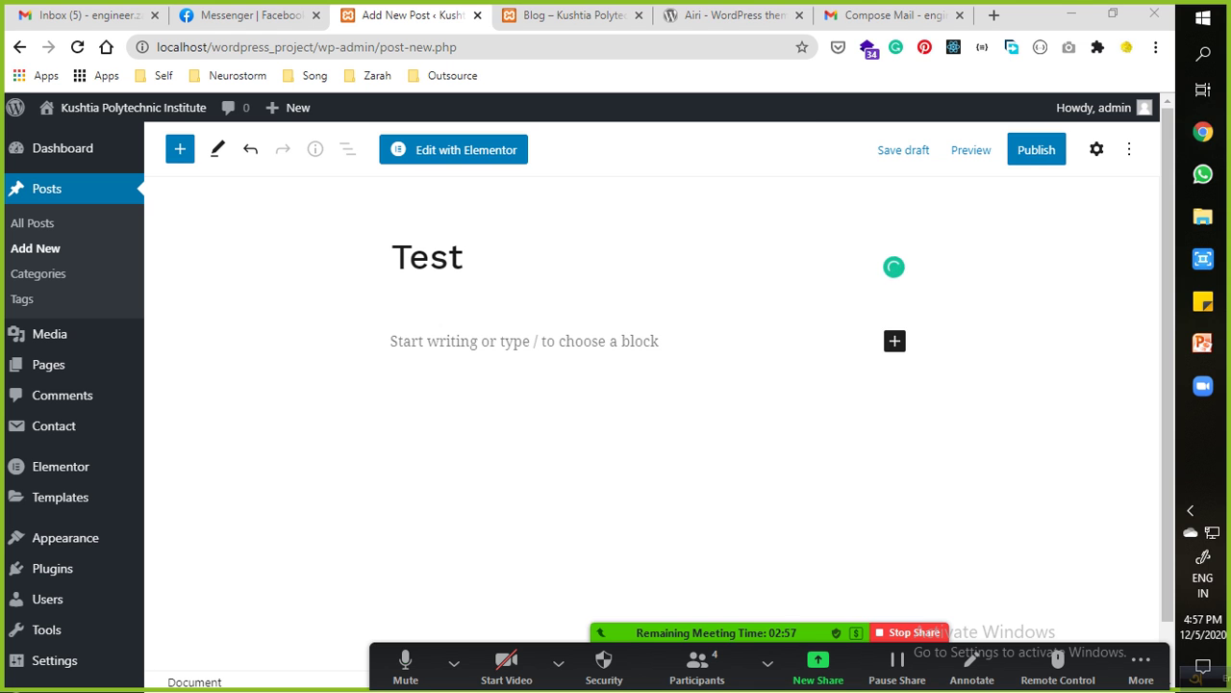
{"action": "type", "text": " P"}
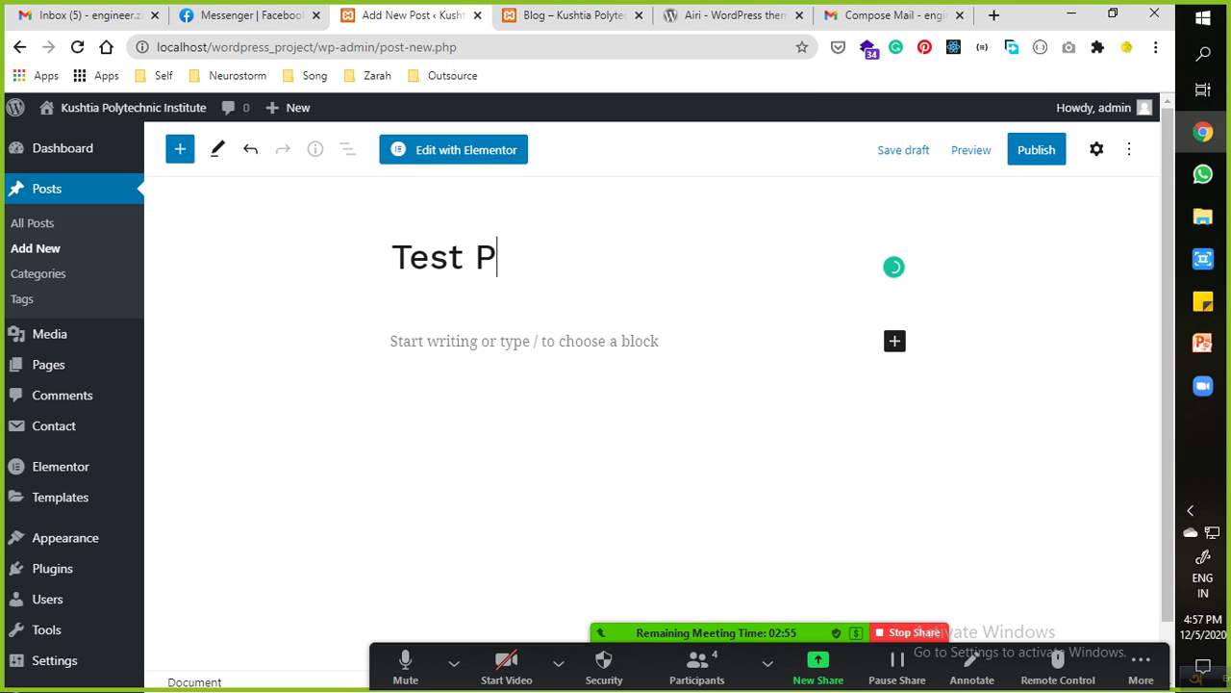
{"action": "type", "text": "ost"}
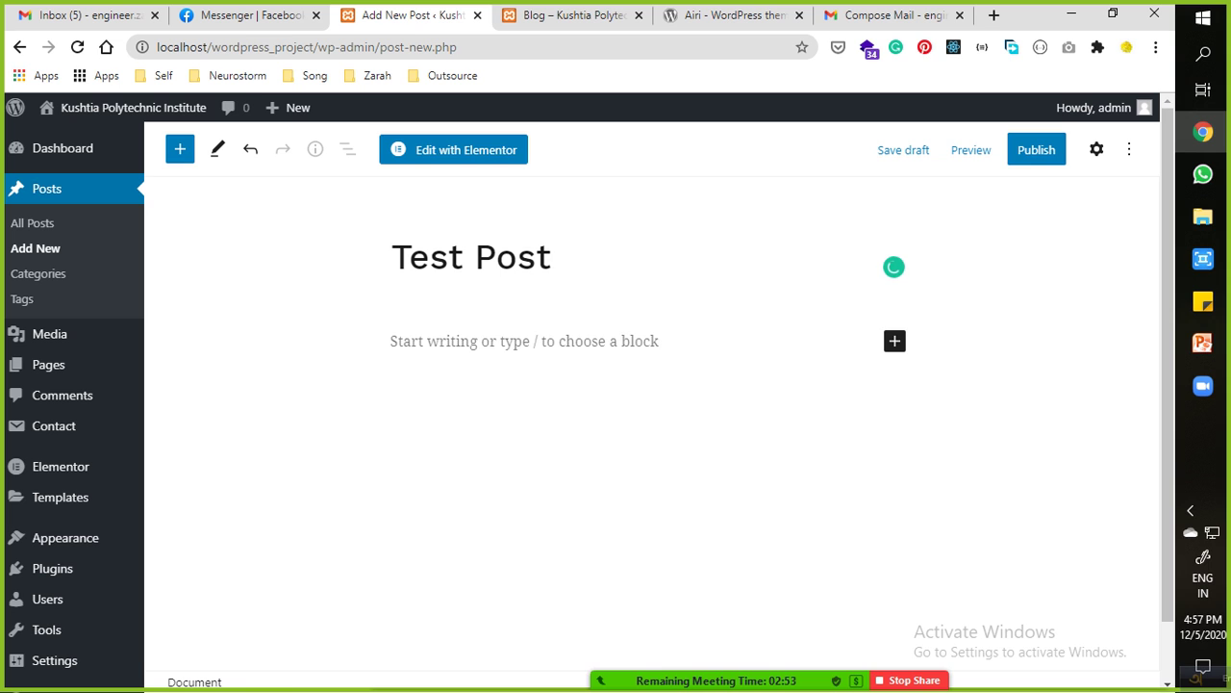
Enter Hello Kushtia as the body text of the post and publish it.
{"action": "key", "text": "Return"}
{"action": "type", "text": "Hello Kushtia"}
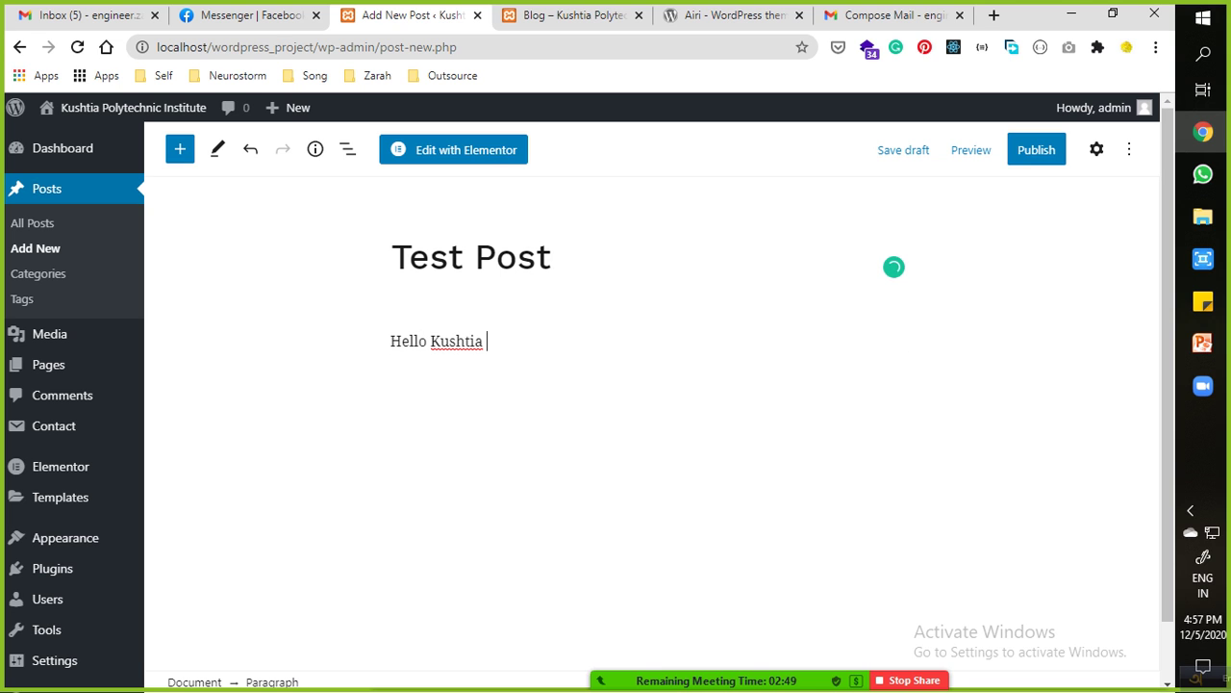
{"action": "left_click", "coordinate": [1036, 149]}
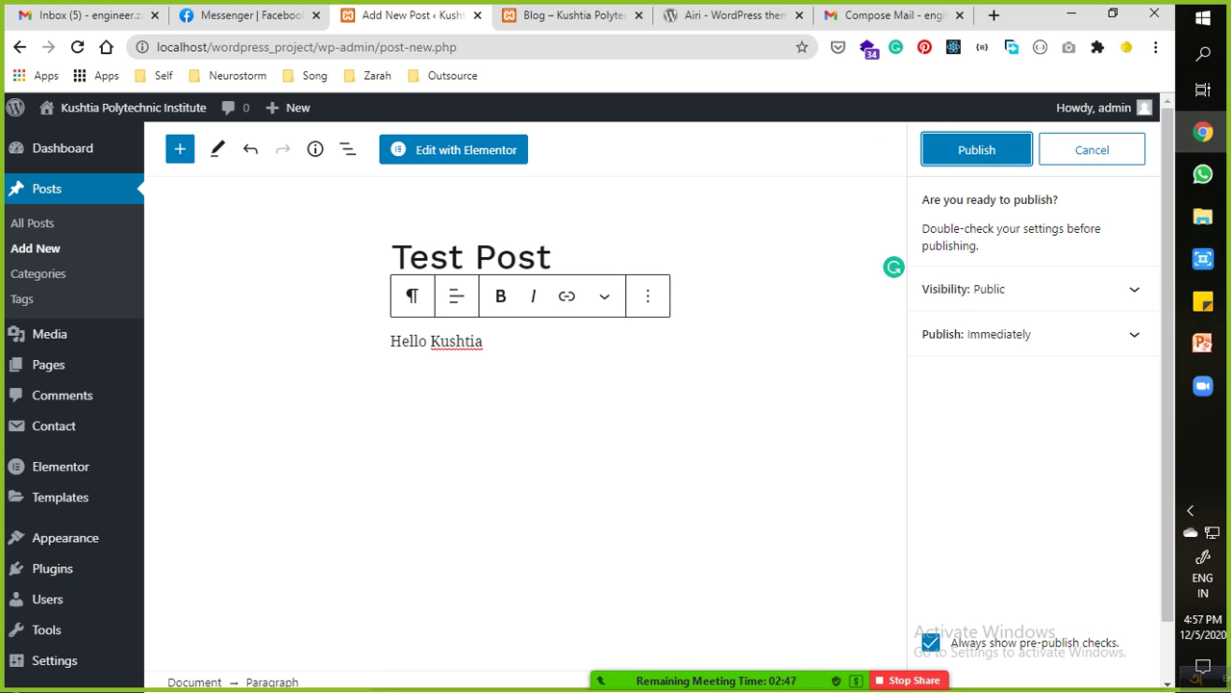
{"action": "left_click", "coordinate": [977, 149]}
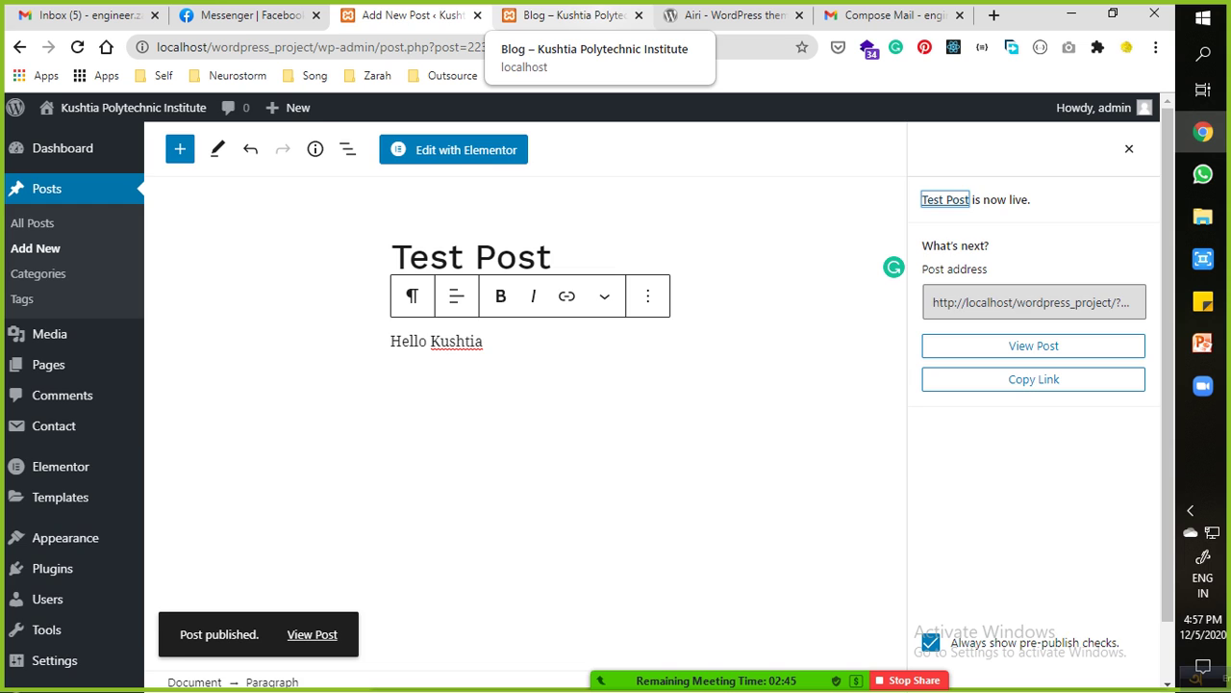
Reload the site's Blog page and look through its posts for the newly published Test Post.
{"action": "left_click", "coordinate": [567, 15]}
{"action": "left_click", "coordinate": [77, 46]}
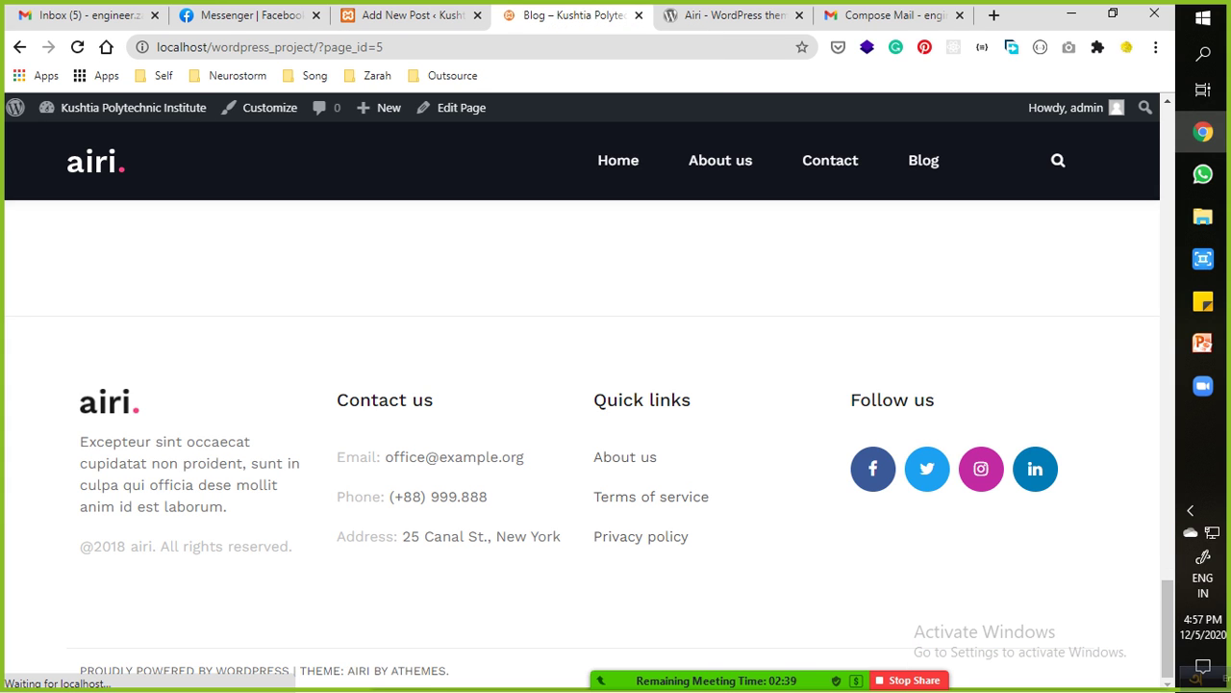
{"action": "mouse_move", "coordinate": [924, 160]}
{"action": "left_click", "coordinate": [923, 159]}
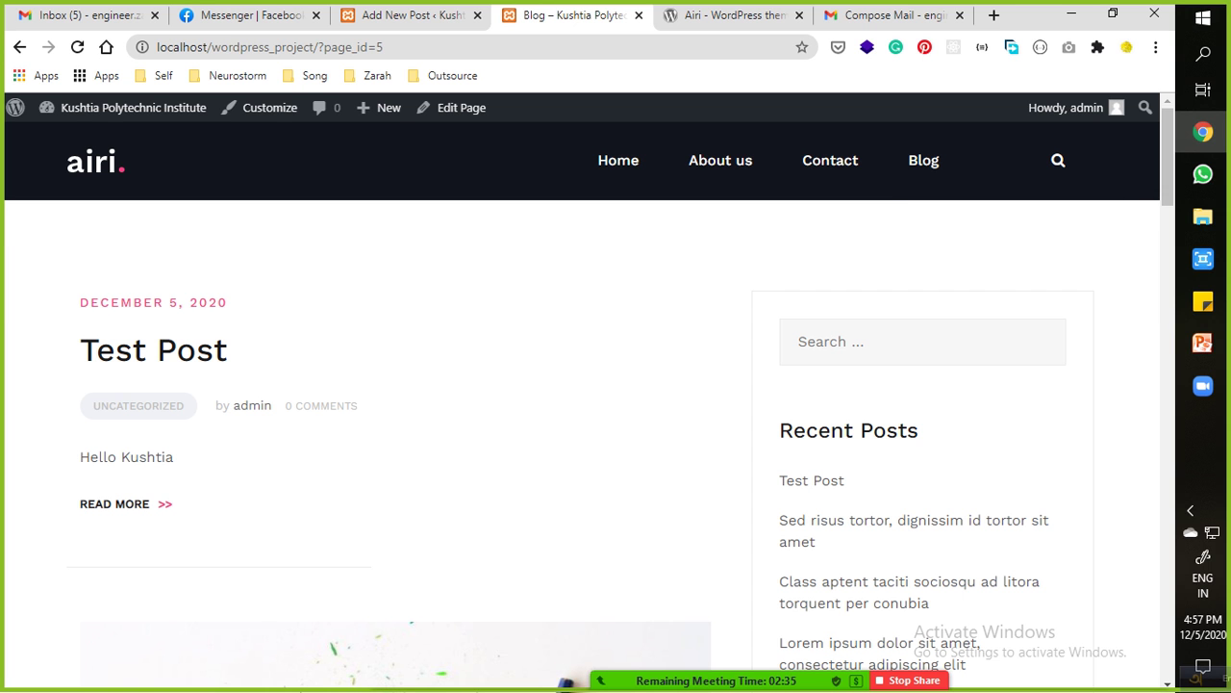
{"action": "scroll", "coordinate": [394, 481], "scroll_direction": "down", "scroll_amount": 5}
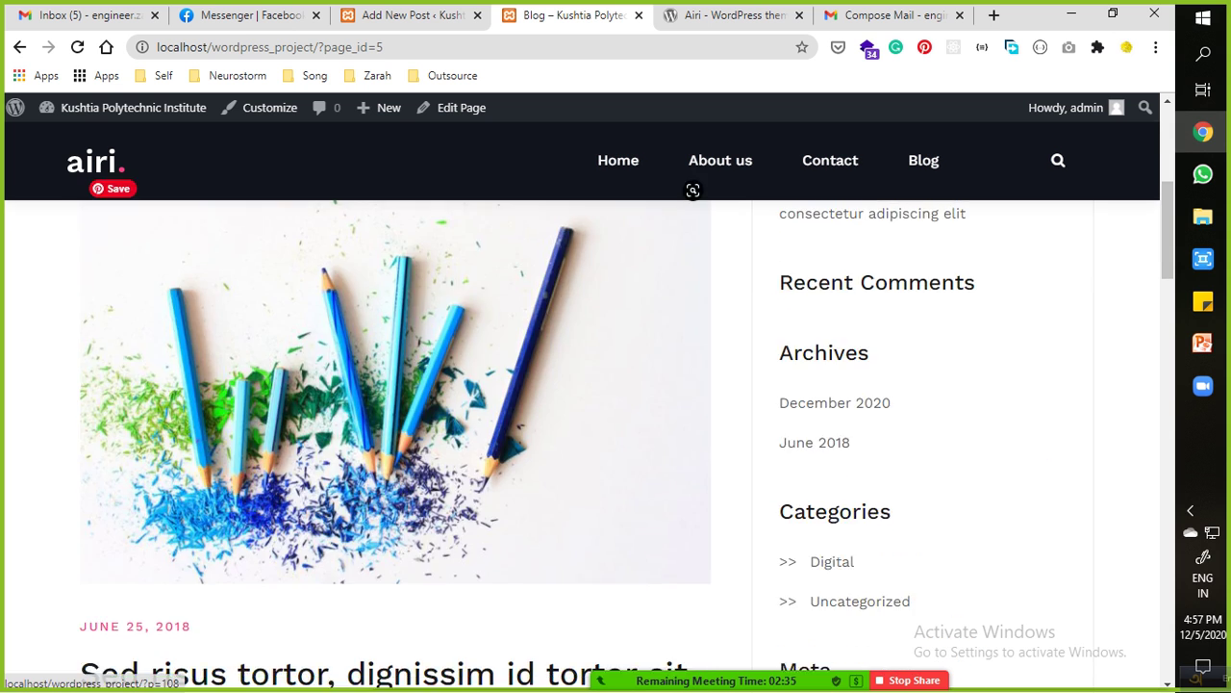
{"action": "scroll", "coordinate": [394, 481], "scroll_direction": "up", "scroll_amount": 5}
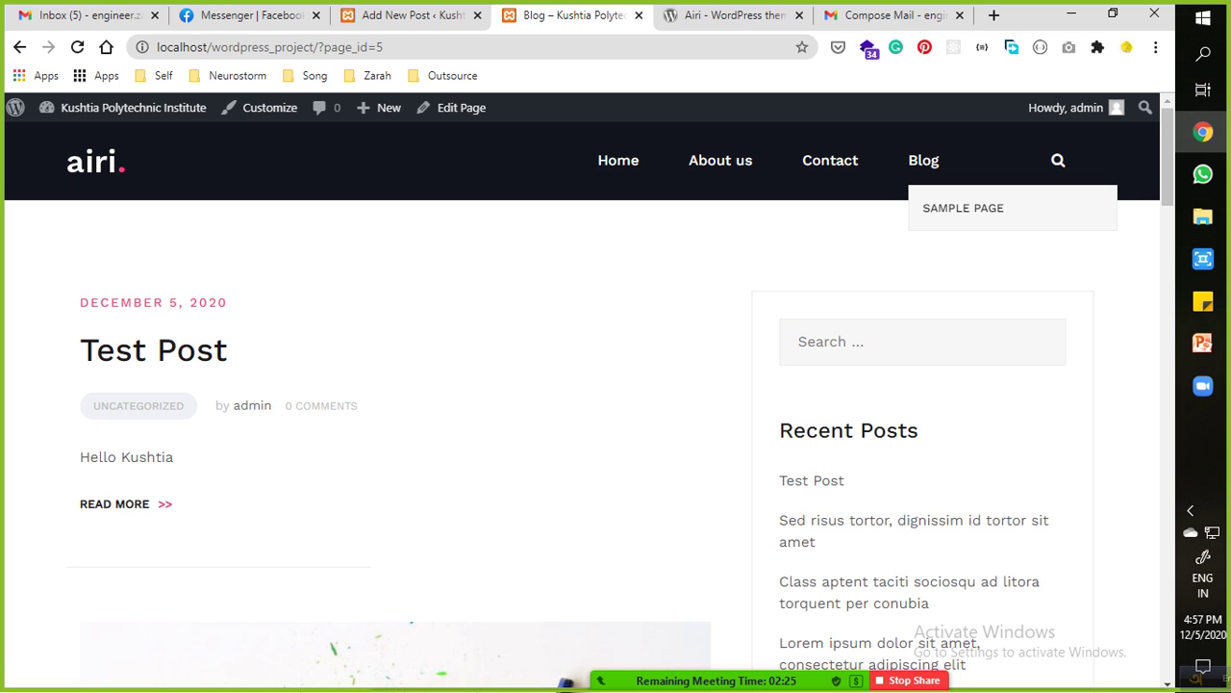
Open the Reading settings in the admin area and review the static homepage choices, picking Home.
{"action": "left_click", "coordinate": [412, 14]}
{"action": "mouse_move", "coordinate": [66, 537]}
{"action": "scroll", "coordinate": [65, 536], "scroll_direction": "down", "scroll_amount": 1}
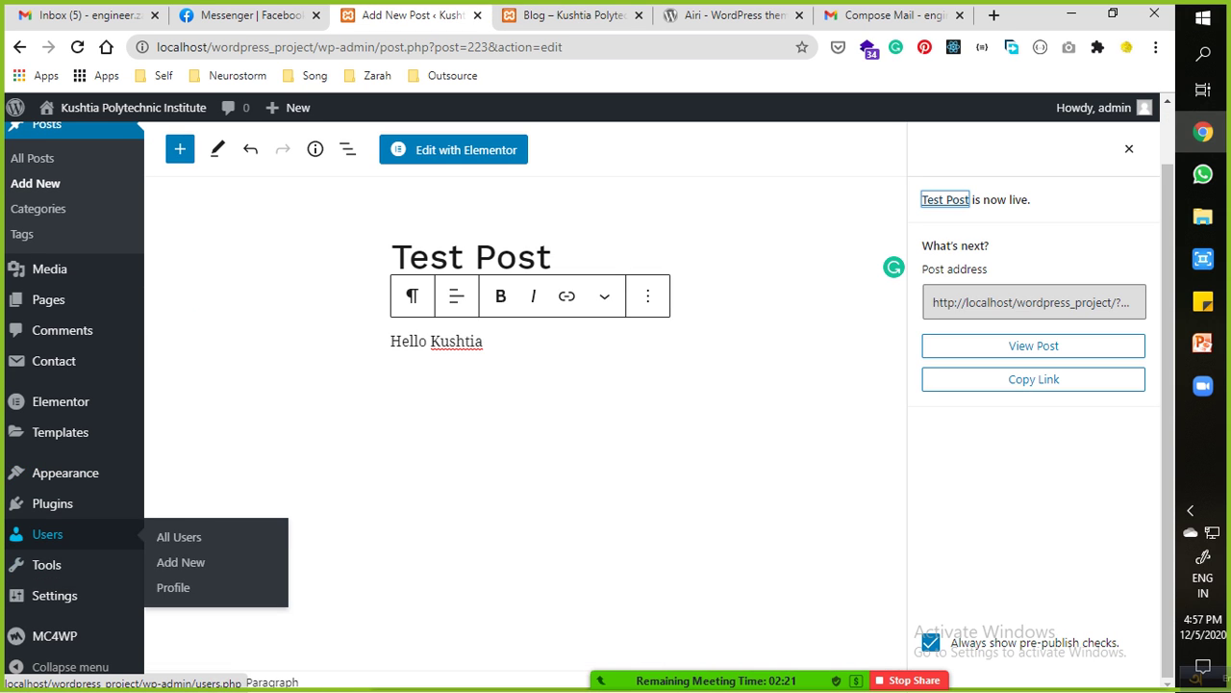
{"action": "mouse_move", "coordinate": [58, 595]}
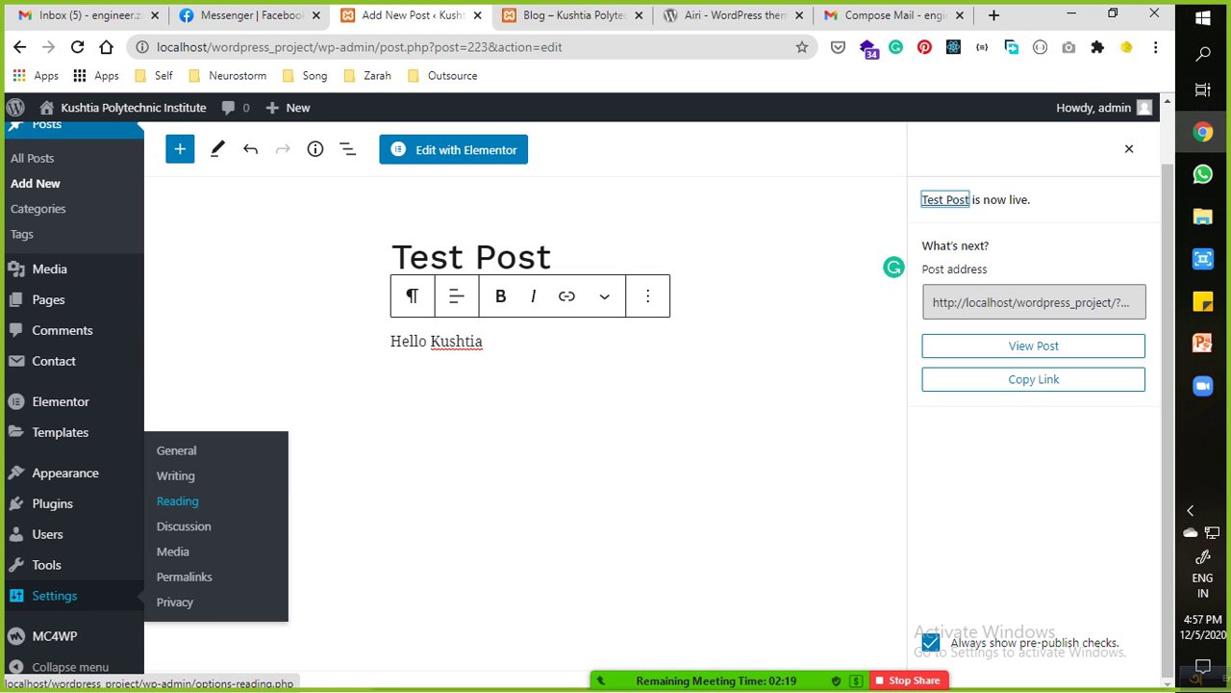
{"action": "left_click", "coordinate": [177, 500]}
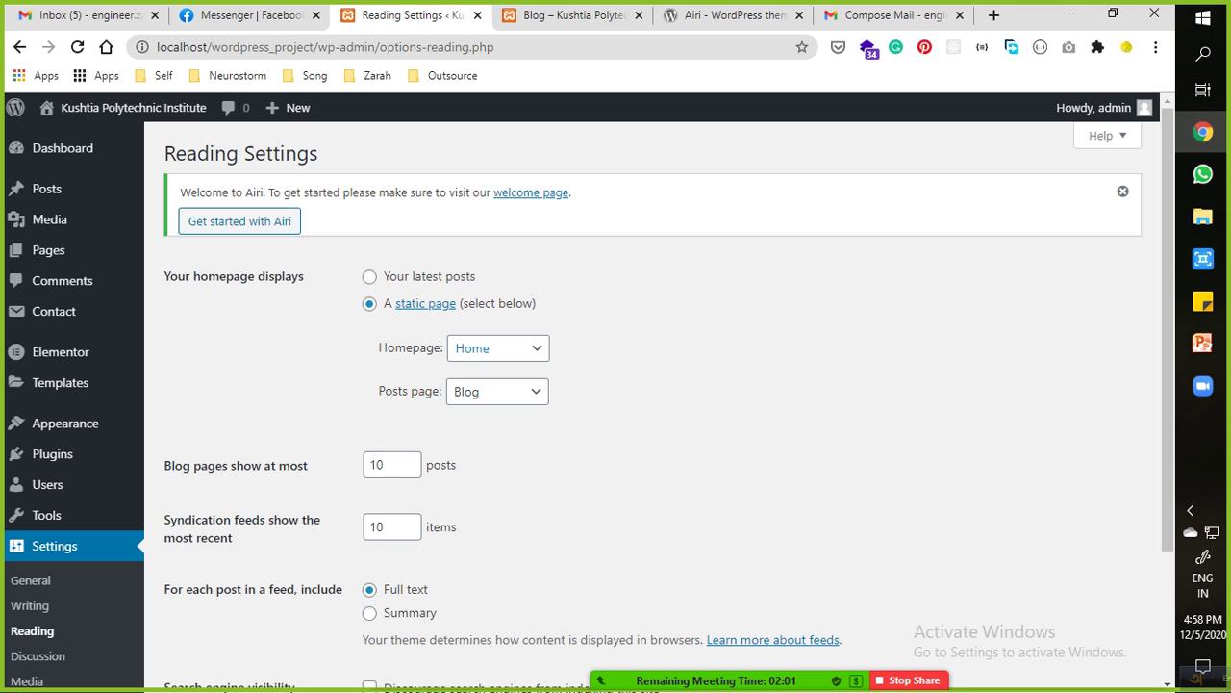
{"action": "left_click", "coordinate": [497, 348]}
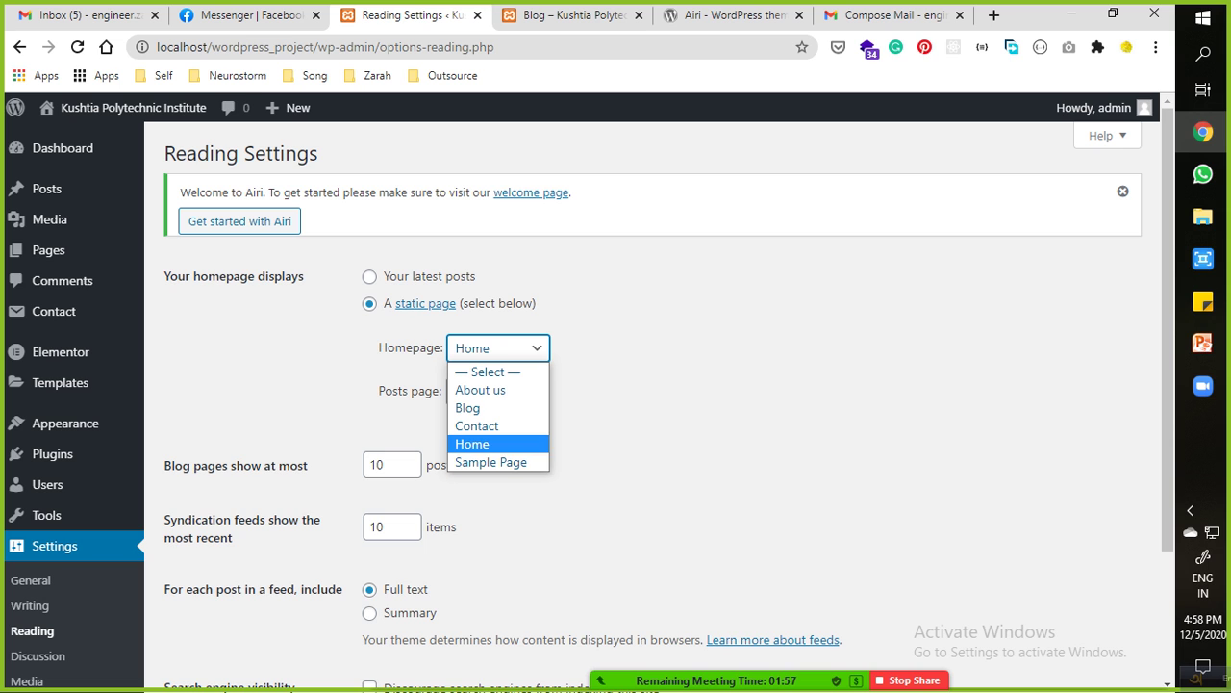
{"action": "left_click", "coordinate": [481, 444]}
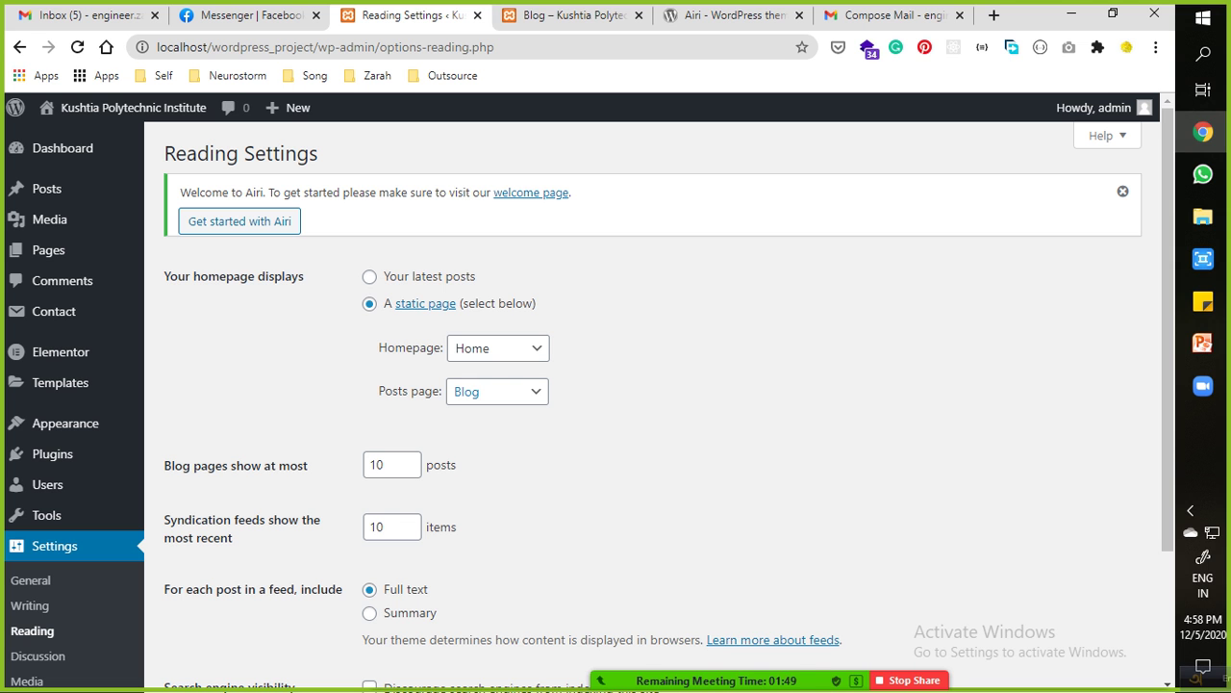
Reopen the Blog page from the site navigation and look over its post listing and sidebar.
{"action": "left_click", "coordinate": [553, 15]}
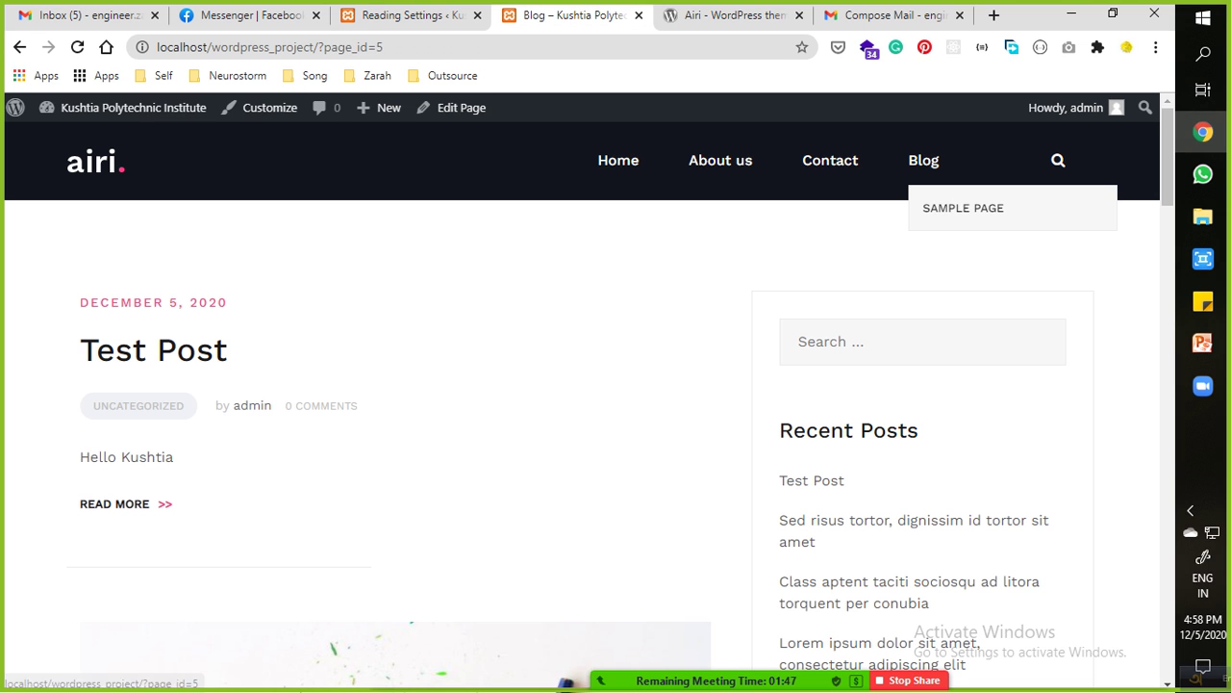
{"action": "left_click", "coordinate": [924, 160]}
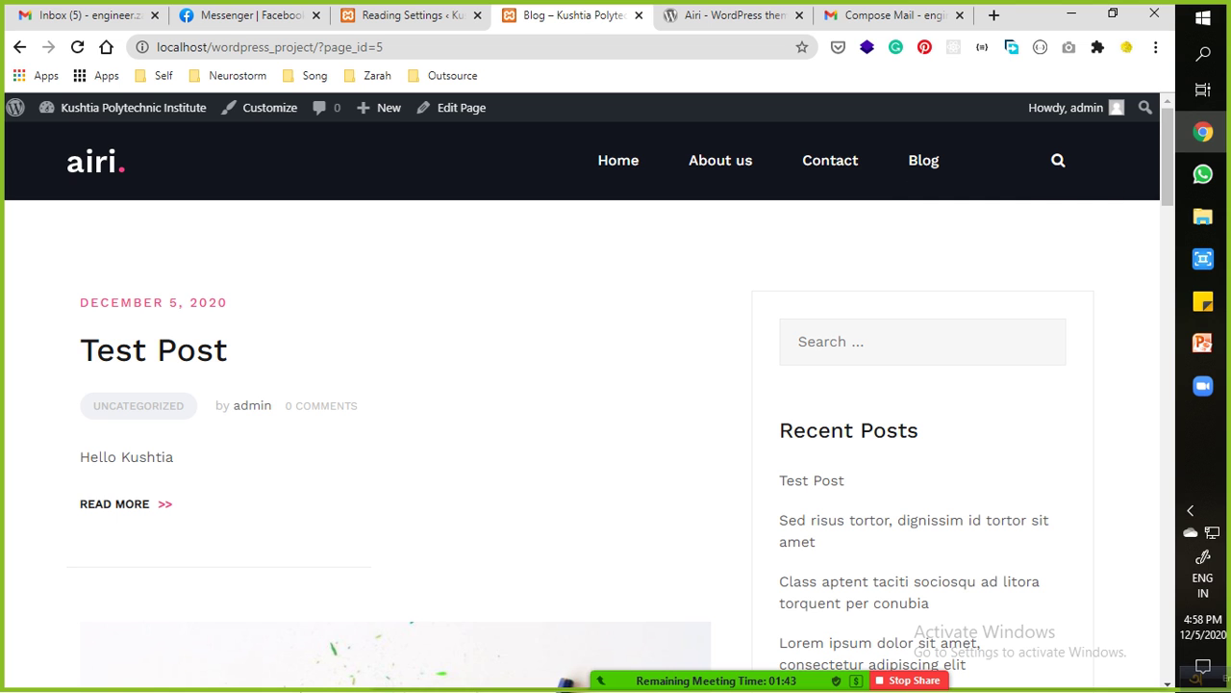
{"action": "scroll", "coordinate": [395, 577], "scroll_direction": "down", "scroll_amount": 2}
{"action": "scroll", "coordinate": [395, 578], "scroll_direction": "up", "scroll_amount": 2}
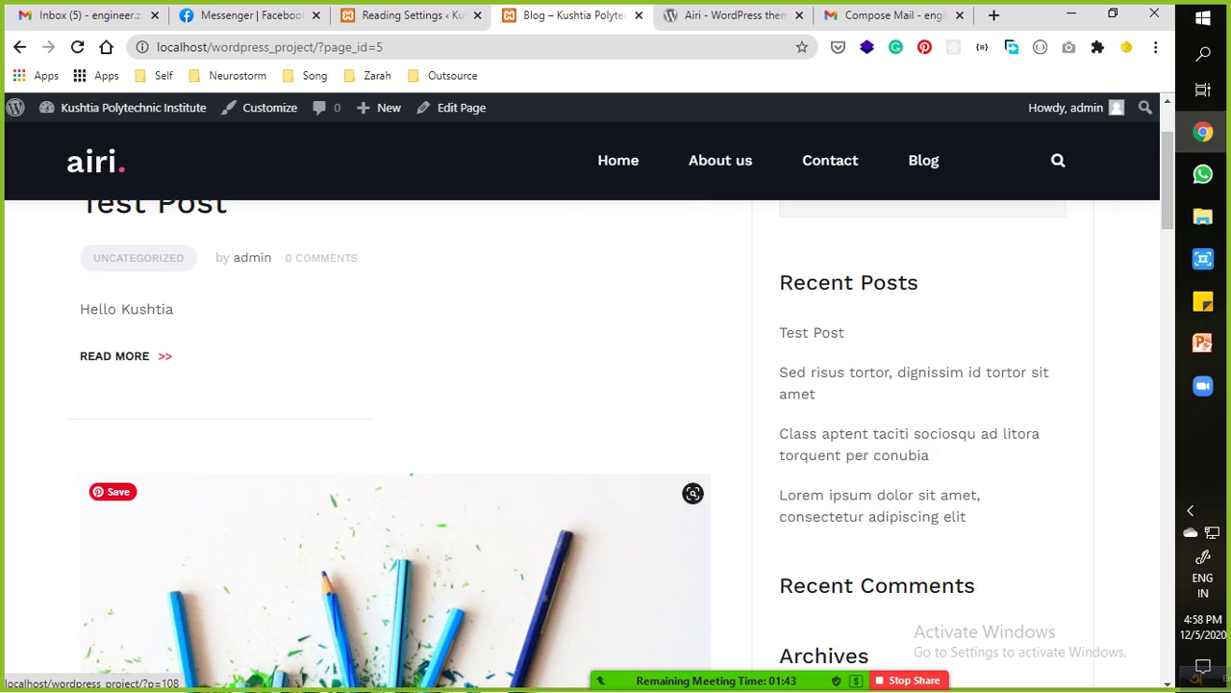
{"action": "scroll", "coordinate": [394, 578], "scroll_direction": "down", "scroll_amount": 2}
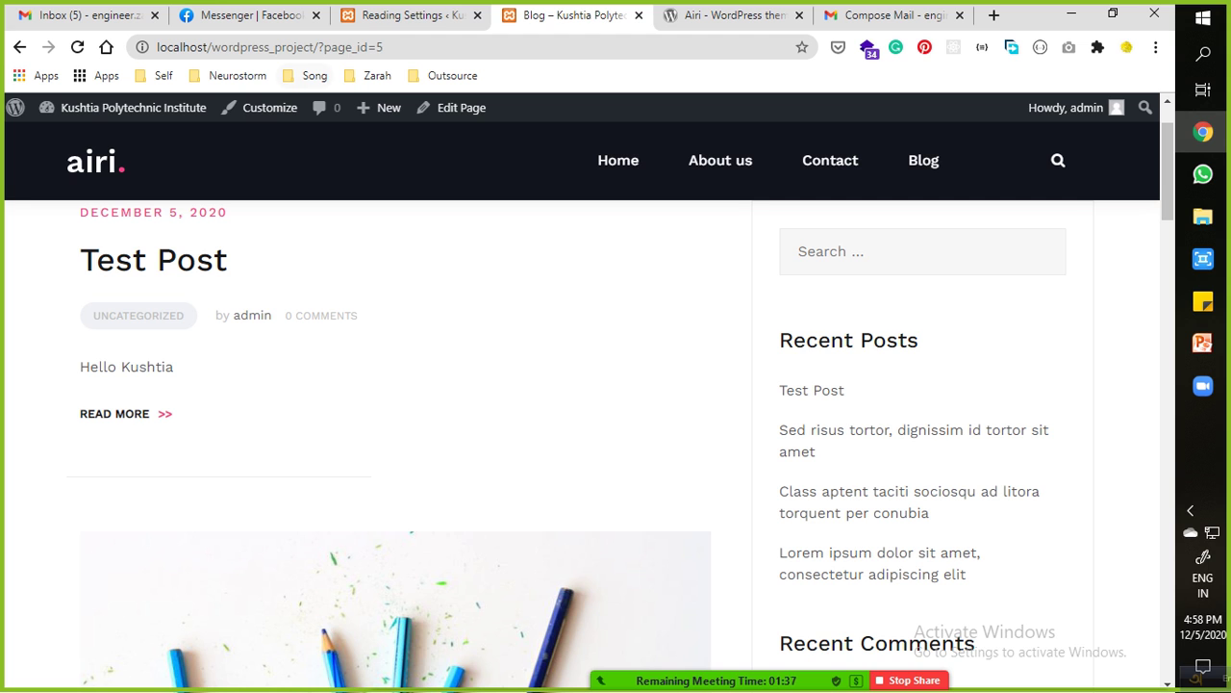
Return to the Reading settings and review the available choices for the Posts page, leaving the selection as it is.
{"action": "left_click", "coordinate": [404, 15]}
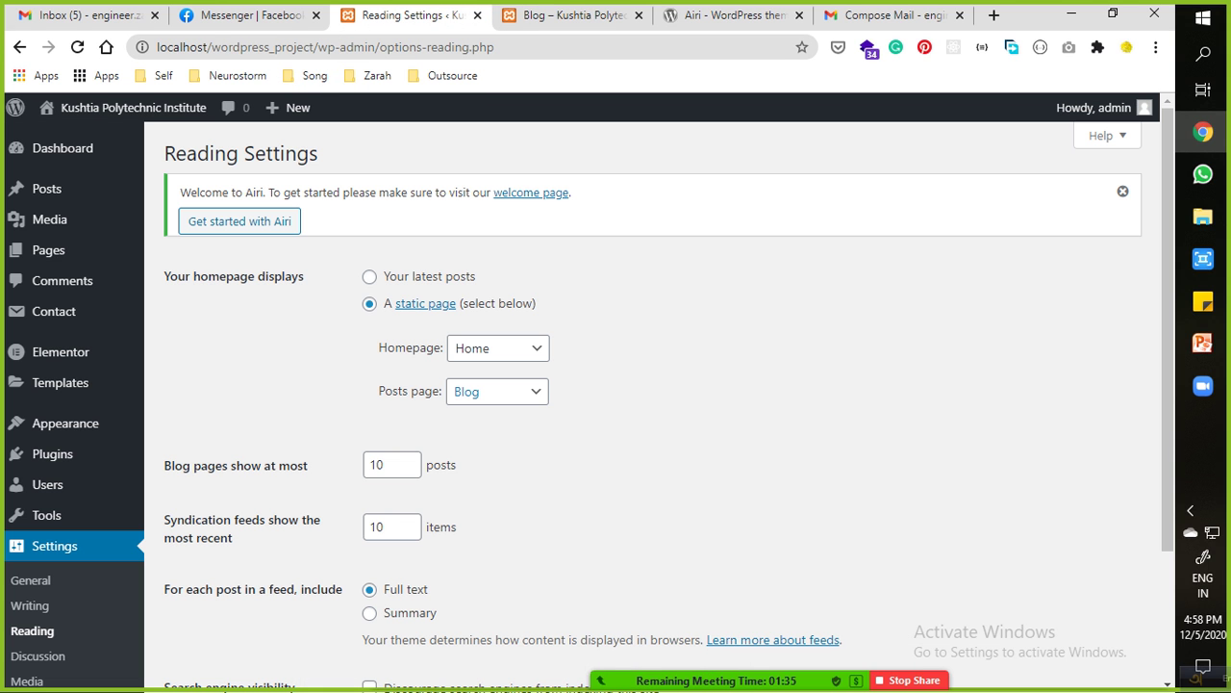
{"action": "left_click", "coordinate": [472, 391]}
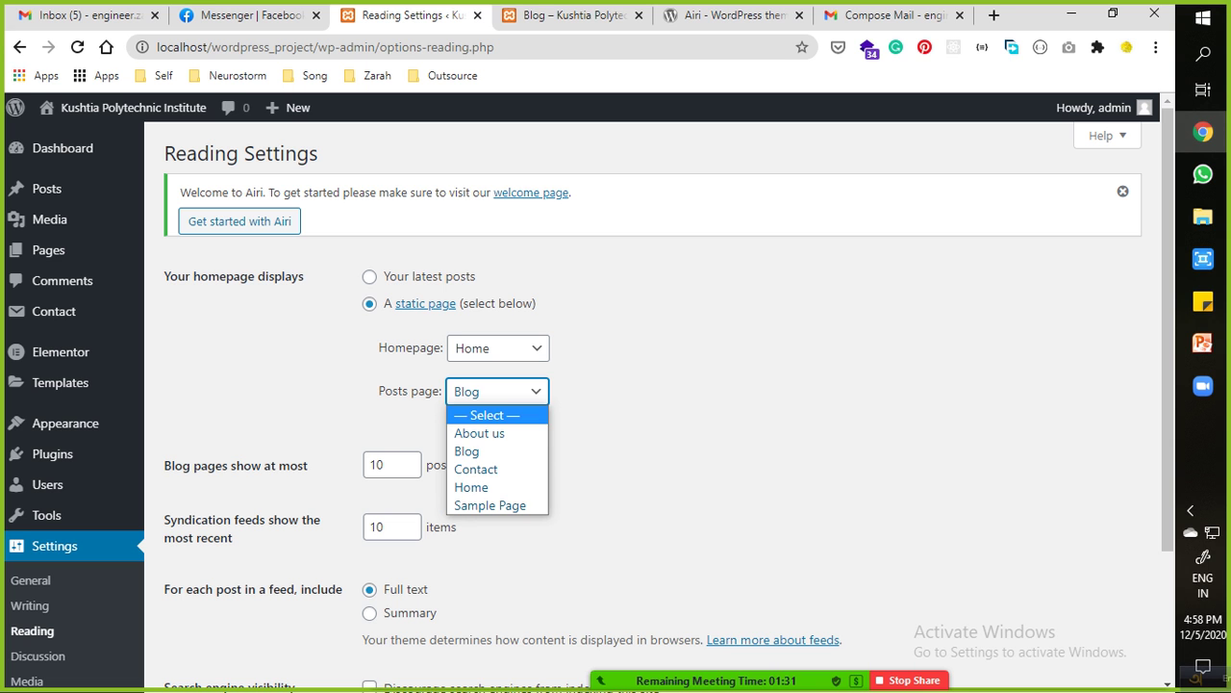
{"action": "key", "text": "Escape"}
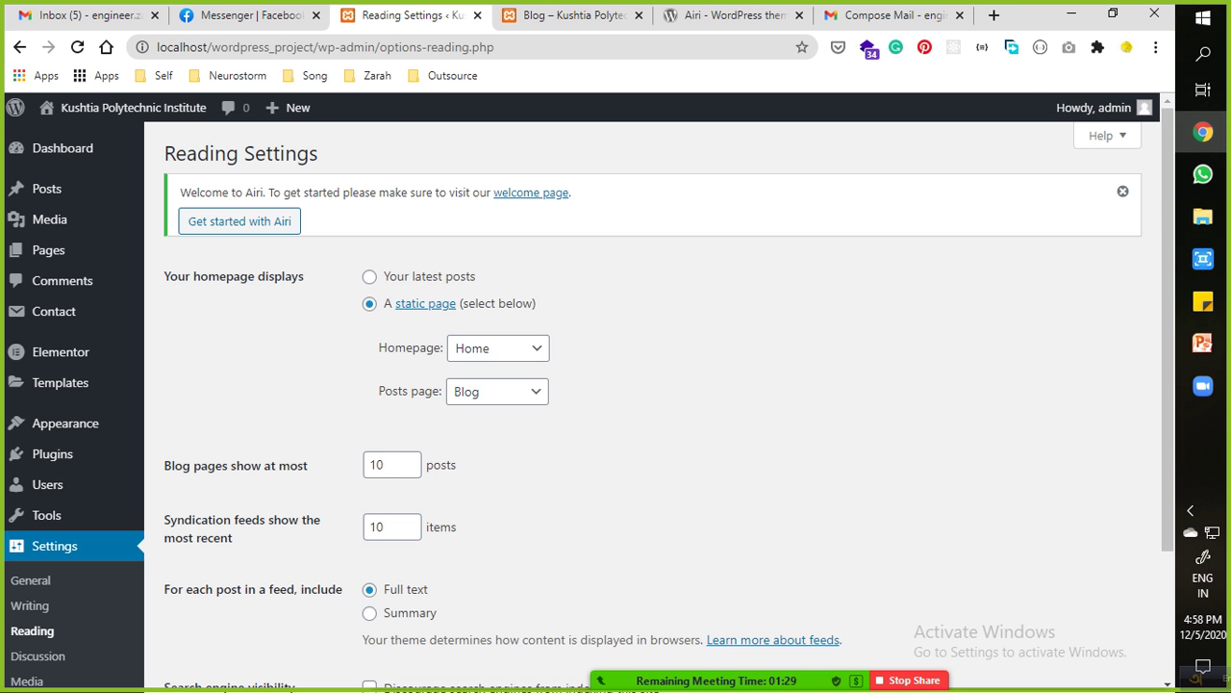
Open the admin list of all posts and compare it with the posts on the site's Blog page.
{"action": "key", "text": "ctrl+Tab"}
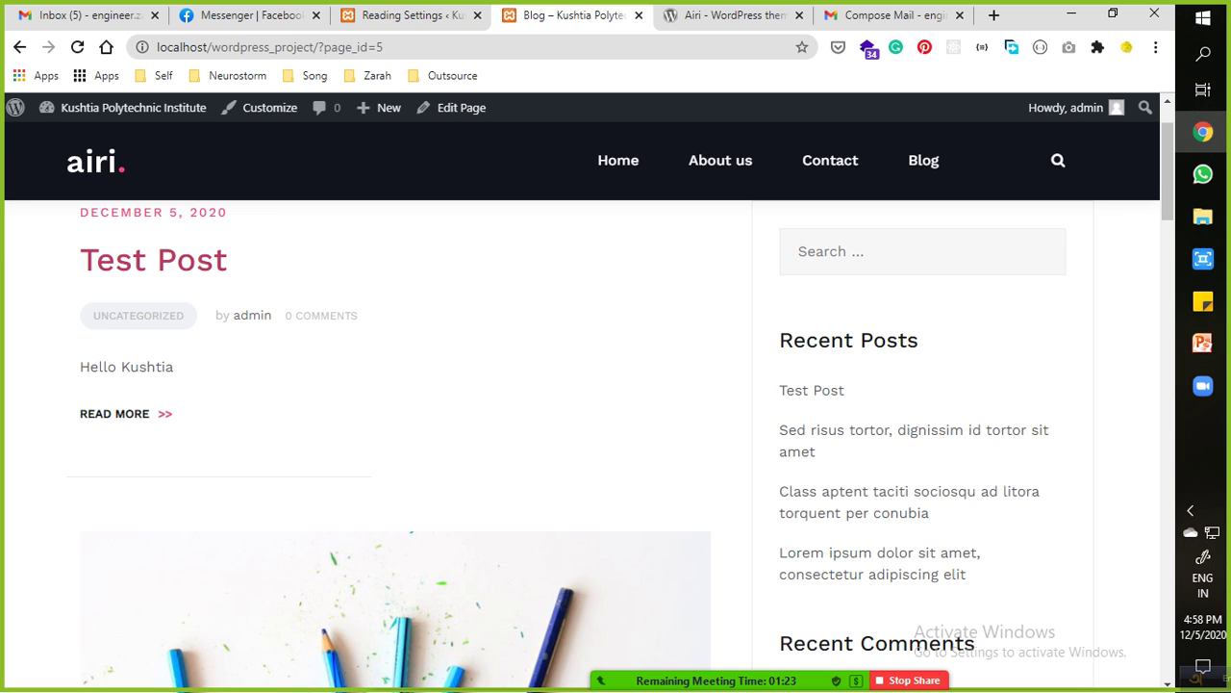
{"action": "key", "text": "ctrl+shift+Tab"}
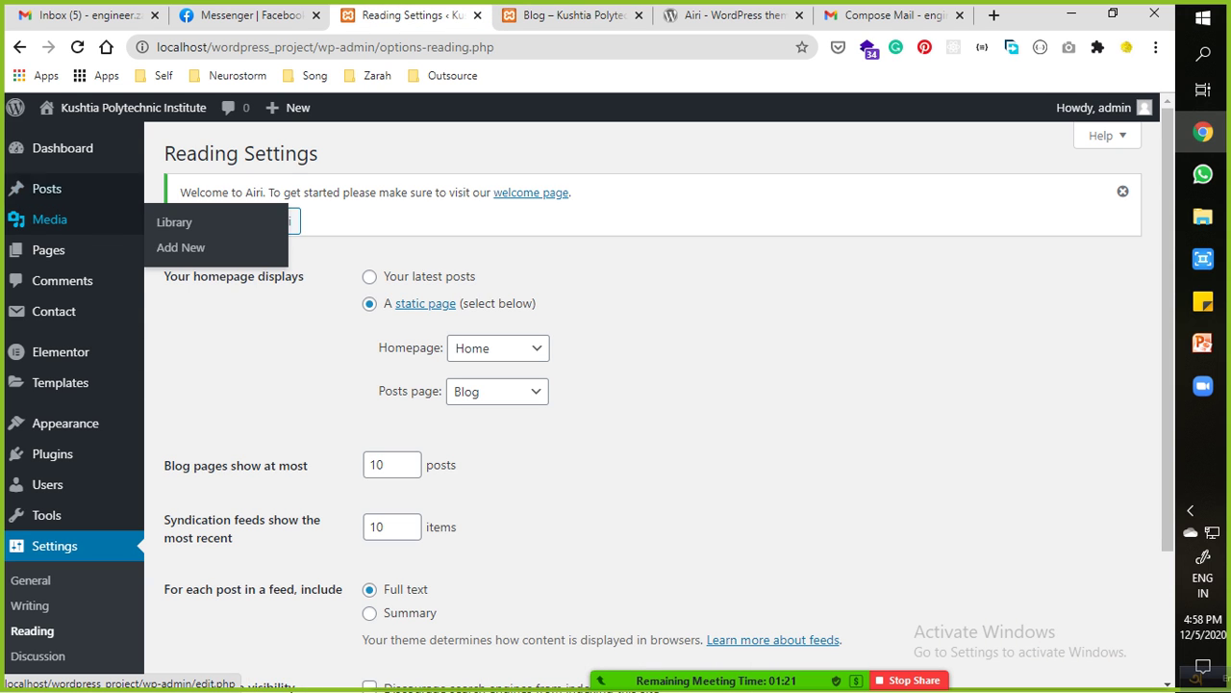
{"action": "left_click", "coordinate": [46, 188]}
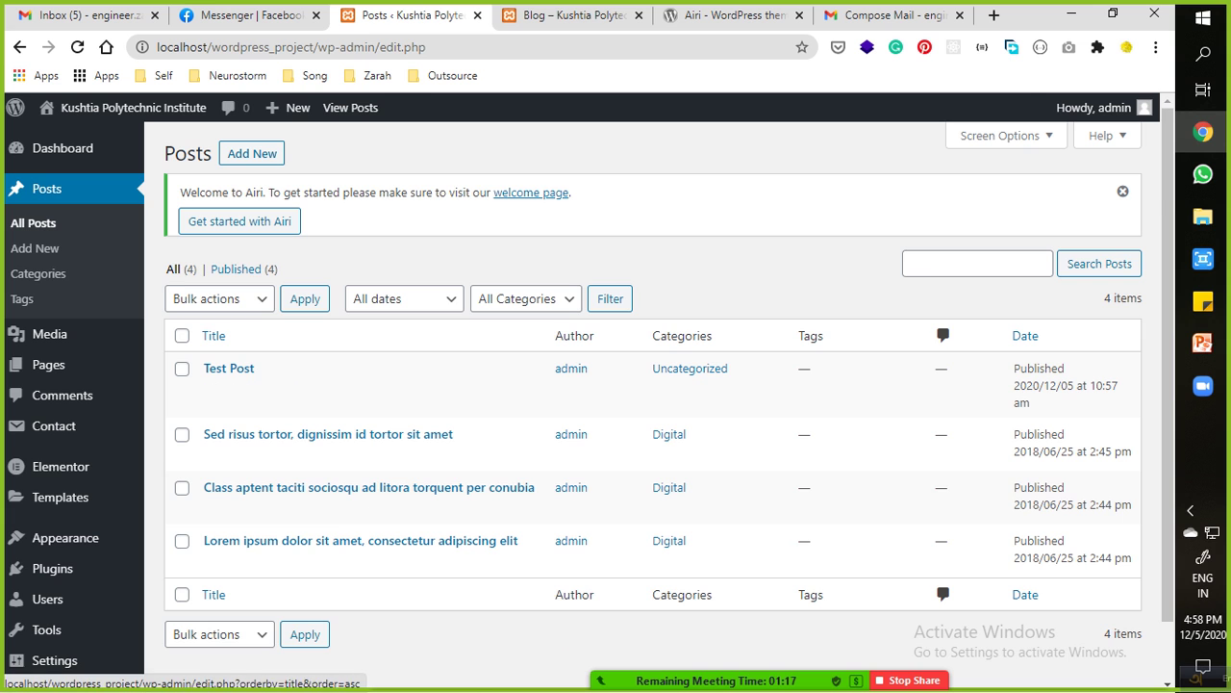
{"action": "key", "text": "ctrl+Tab"}
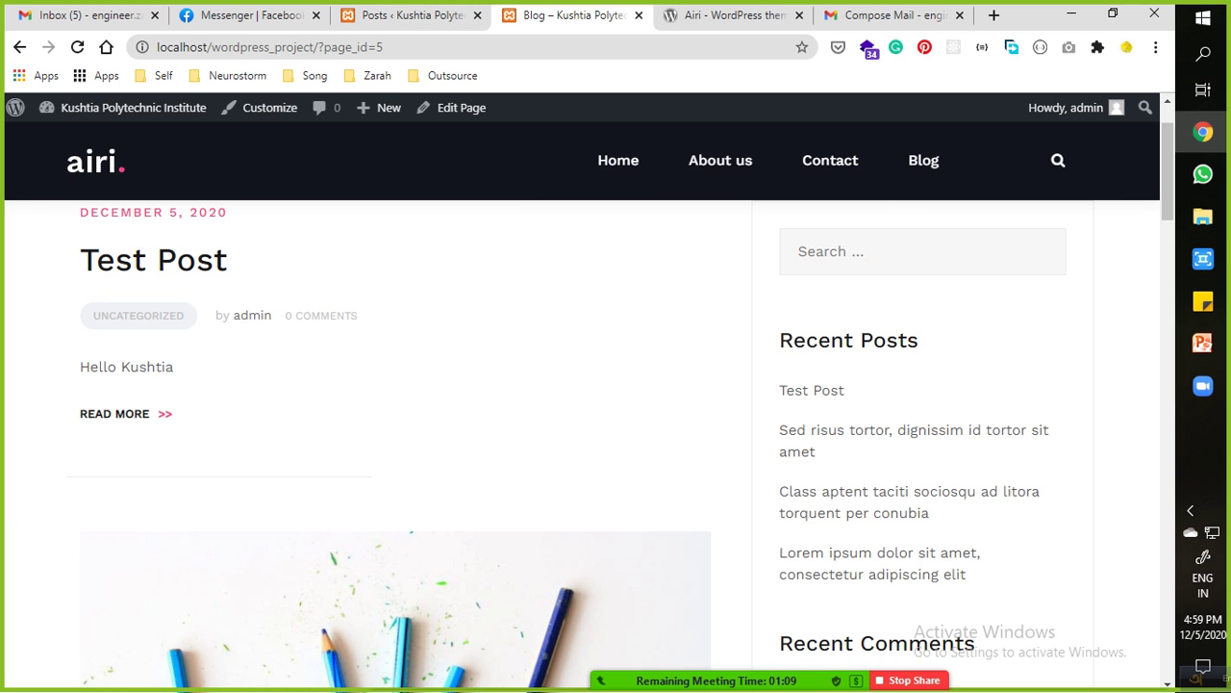
{"action": "mouse_move", "coordinate": [924, 160]}
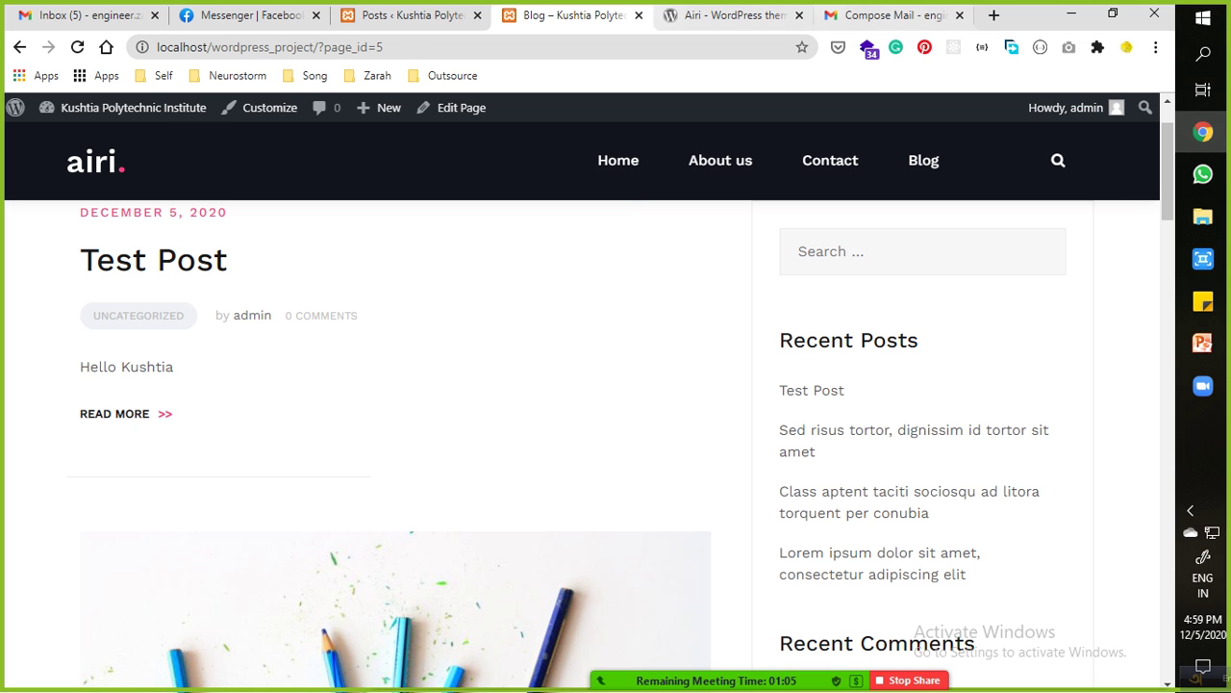
Return to the admin list of all posts and look over its entries.
{"action": "left_click", "coordinate": [394, 15]}
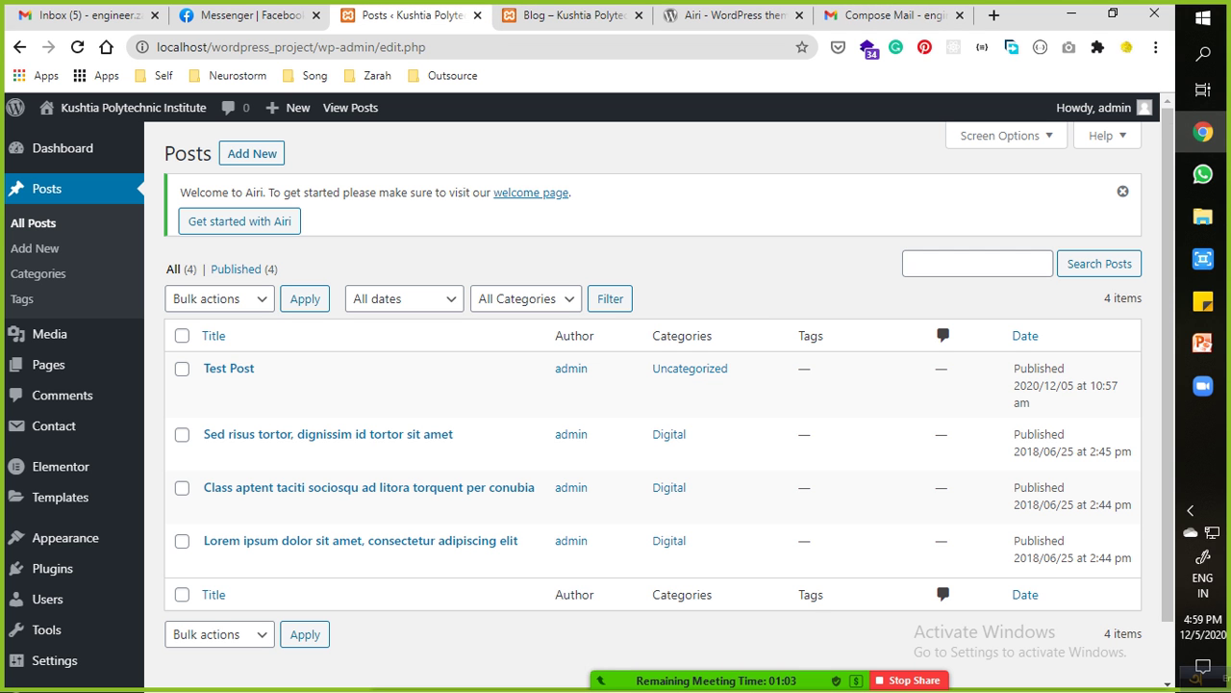
{"action": "scroll", "coordinate": [46, 567], "scroll_direction": "down", "scroll_amount": 1}
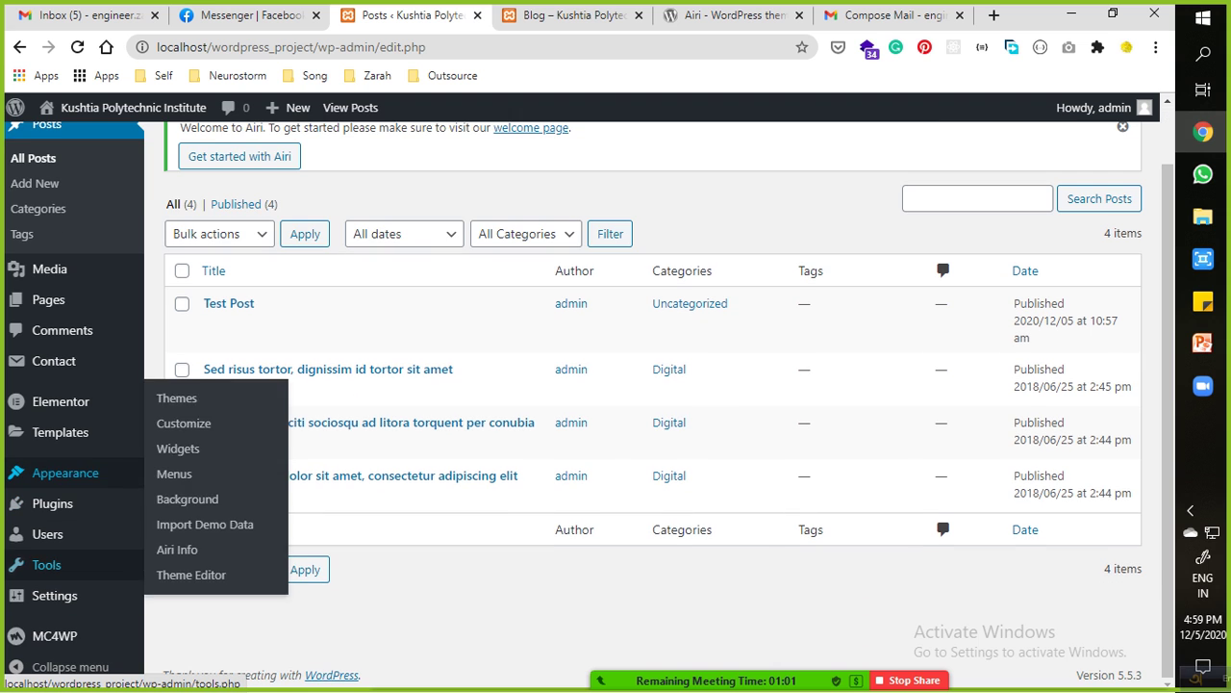
{"action": "mouse_move", "coordinate": [47, 533]}
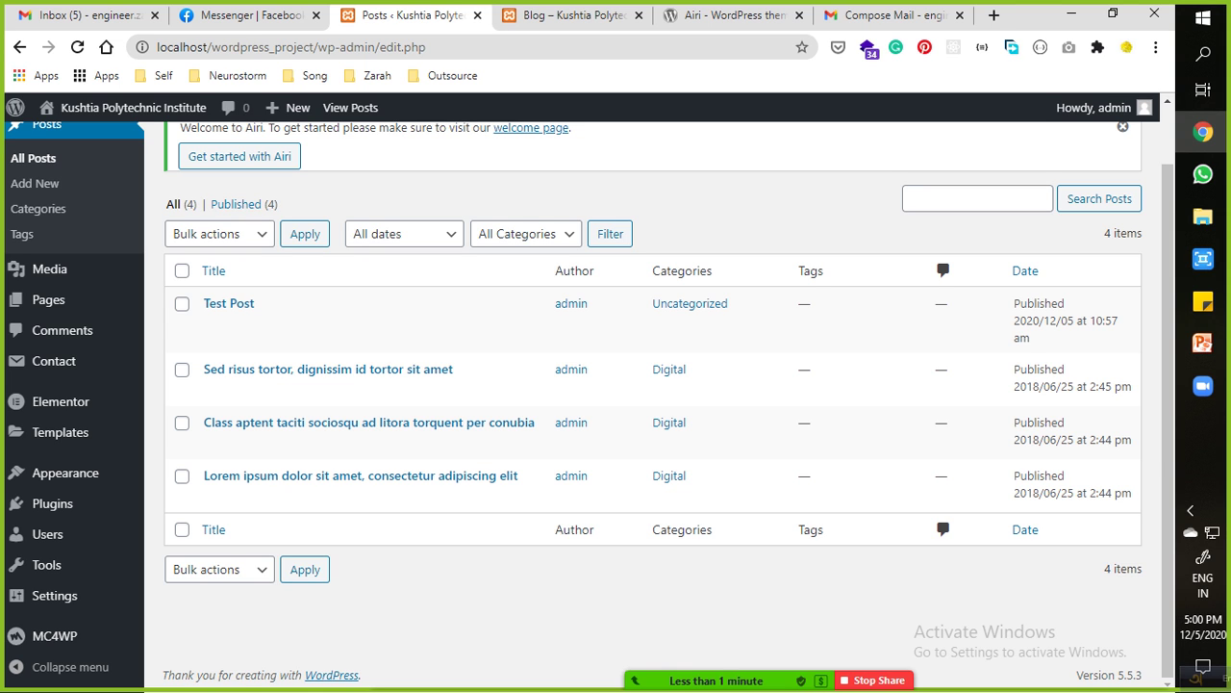
Switch to PowerPoint, dismiss the meeting upgrade offer and review the topics on the Class: 11 WordPress- 3 slide.
{"action": "left_click", "coordinate": [1202, 343]}
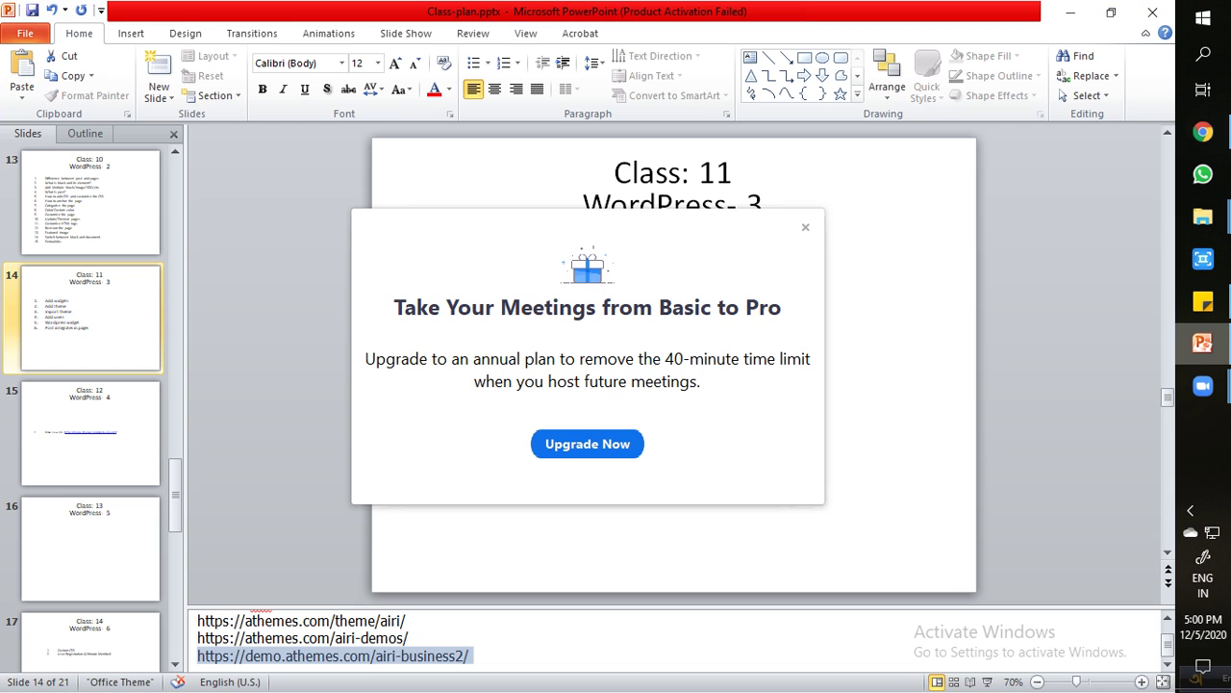
{"action": "left_click", "coordinate": [805, 227]}
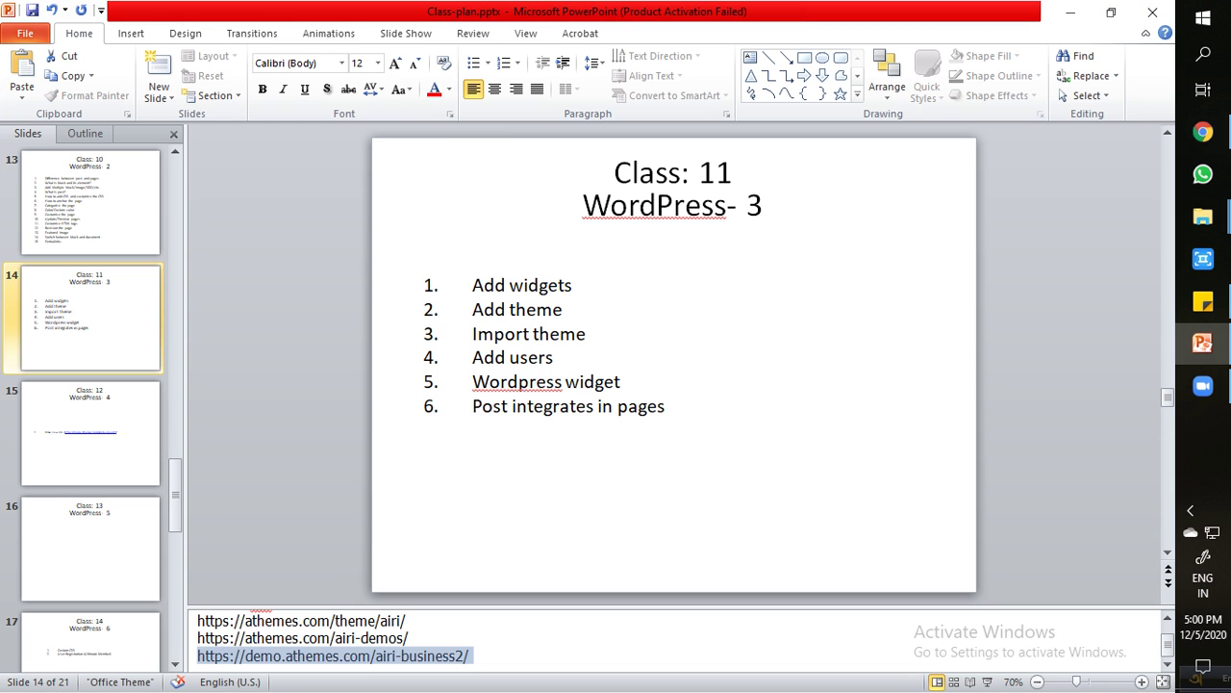
Switch back to Chrome and open the site's Reading settings.
{"action": "left_click", "coordinate": [1203, 132]}
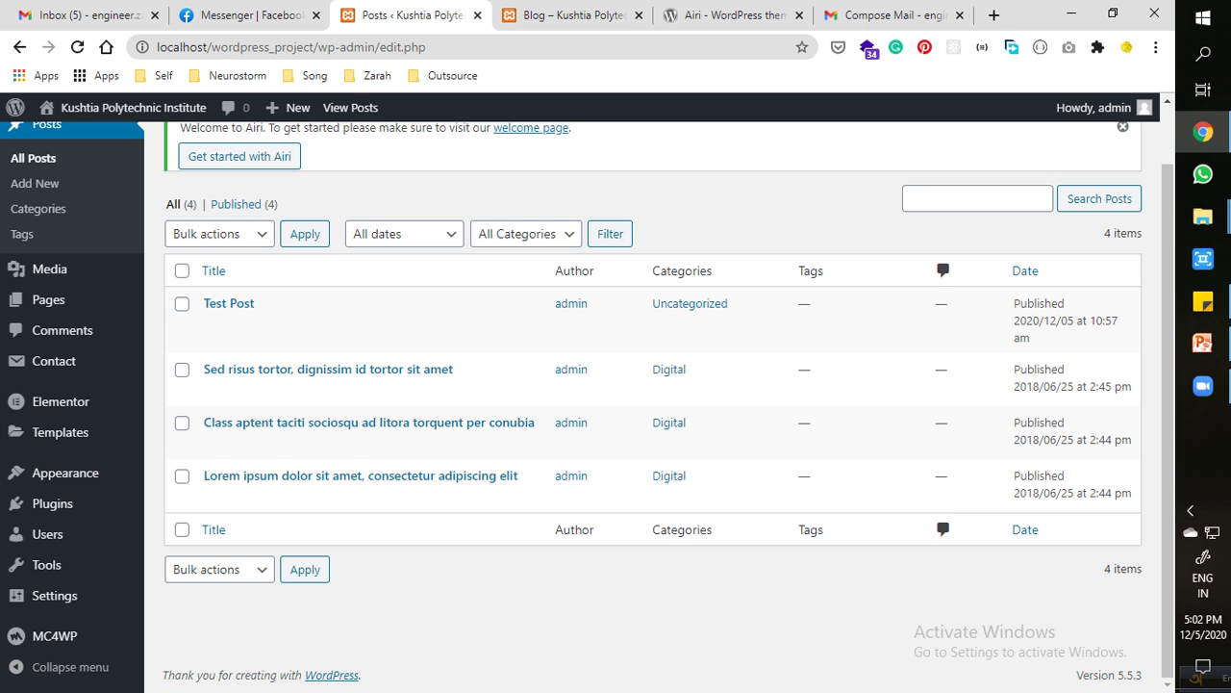
{"action": "mouse_move", "coordinate": [55, 596]}
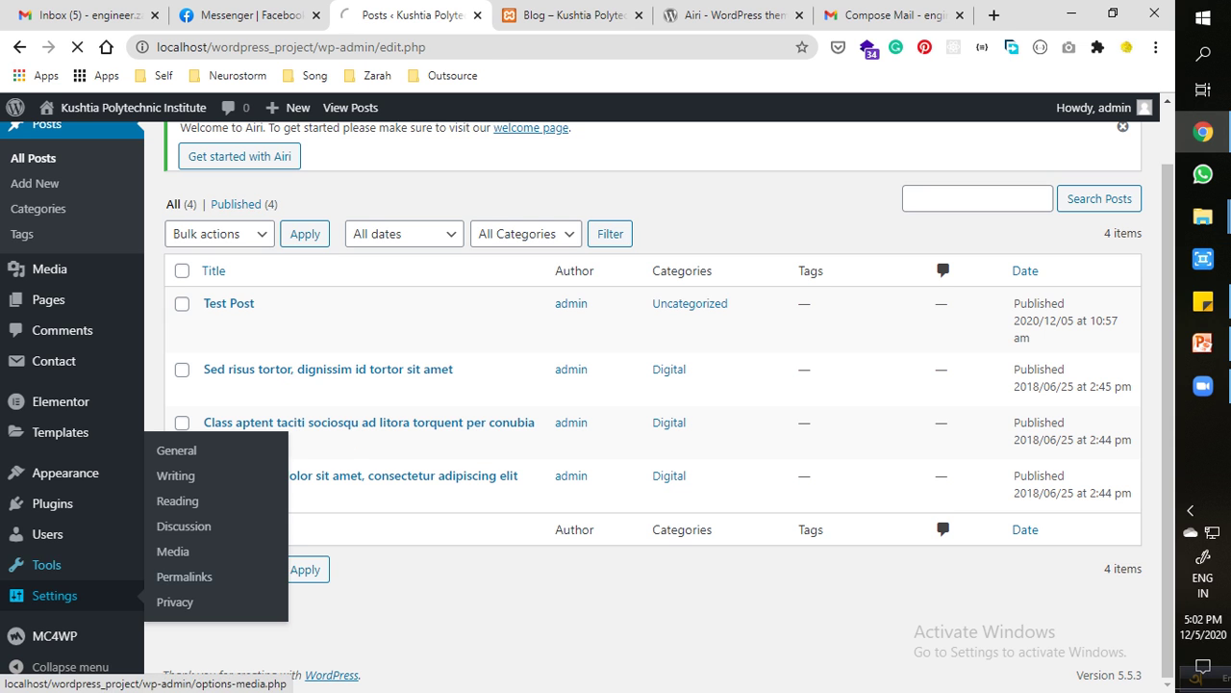
{"action": "left_click", "coordinate": [174, 444]}
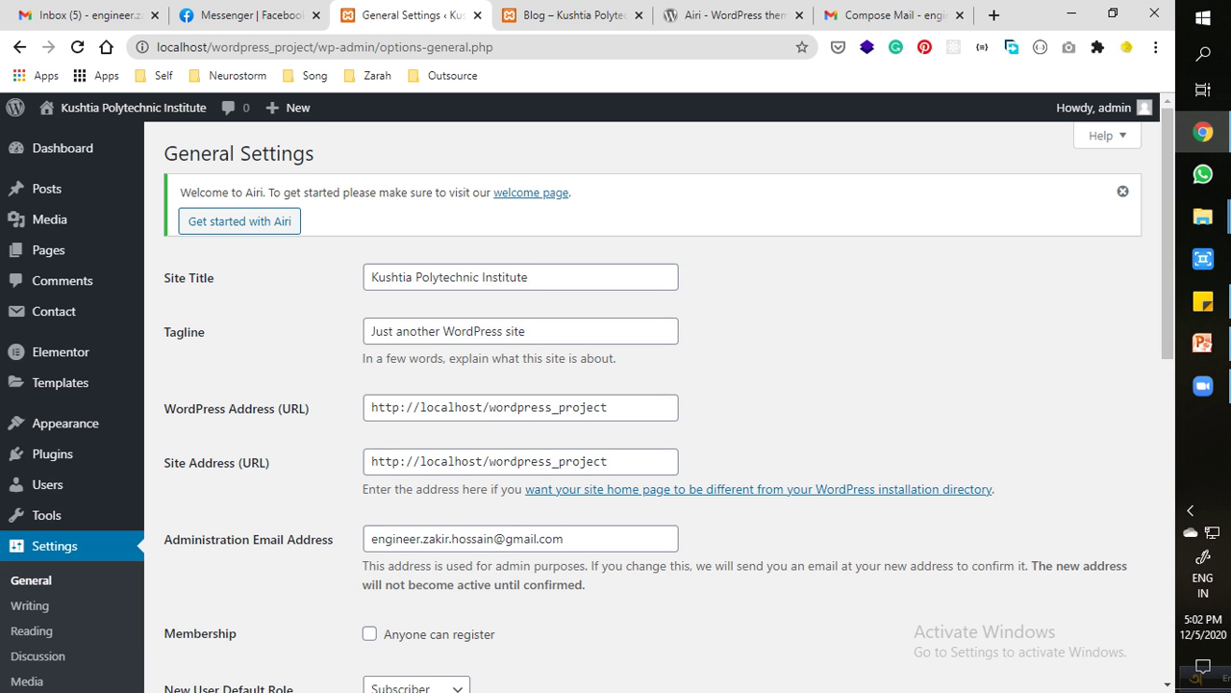
{"action": "left_click", "coordinate": [32, 630]}
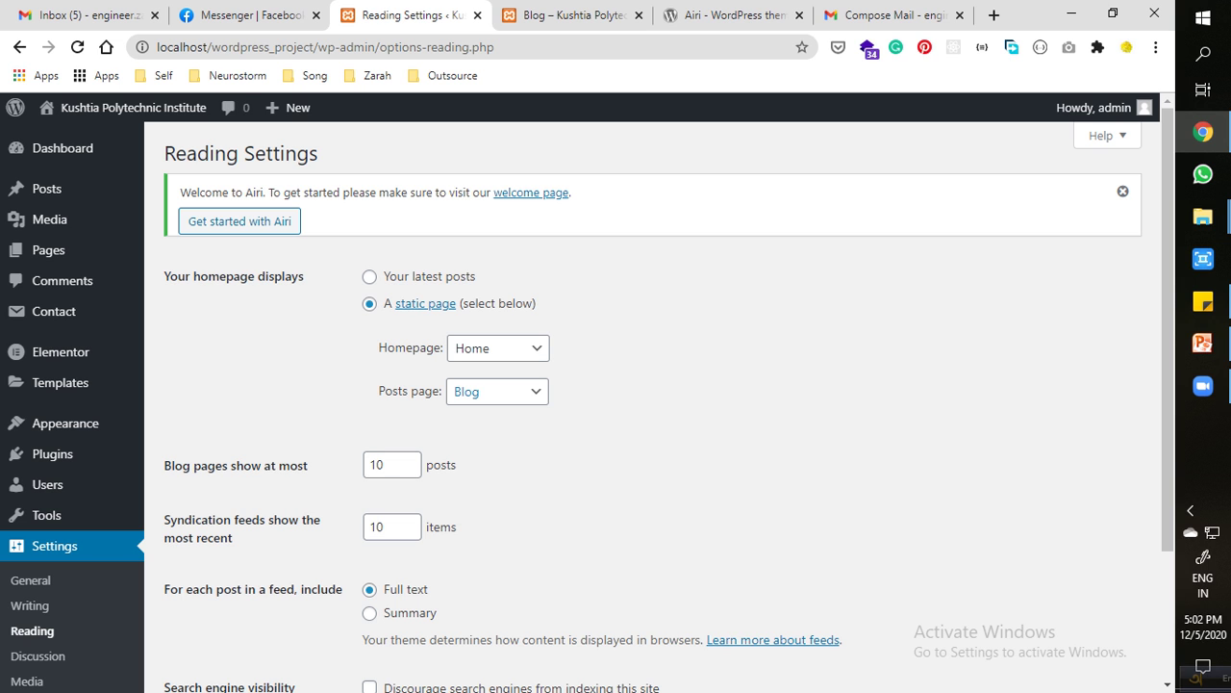
Clear the Posts page selection and choose Blog again.
{"action": "left_click", "coordinate": [497, 390]}
{"action": "left_click", "coordinate": [481, 413]}
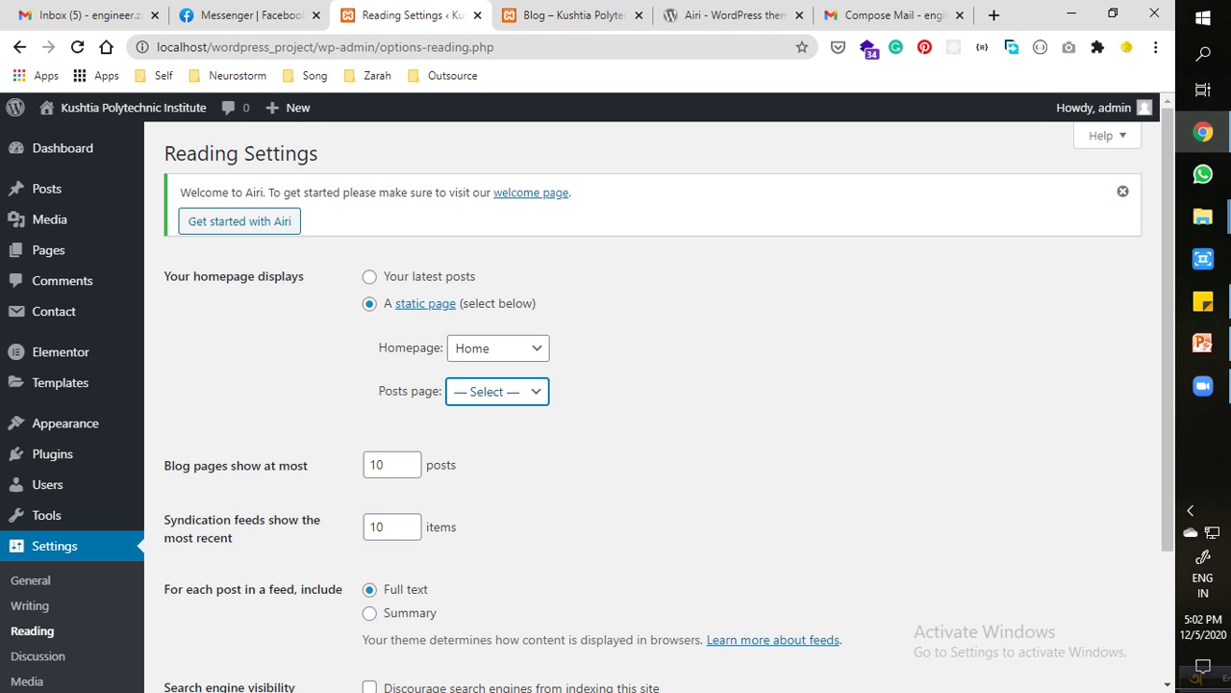
{"action": "left_click", "coordinate": [497, 391]}
{"action": "left_click", "coordinate": [485, 448]}
Set the Posts page to About us and save the Reading settings.
{"action": "left_click", "coordinate": [497, 391]}
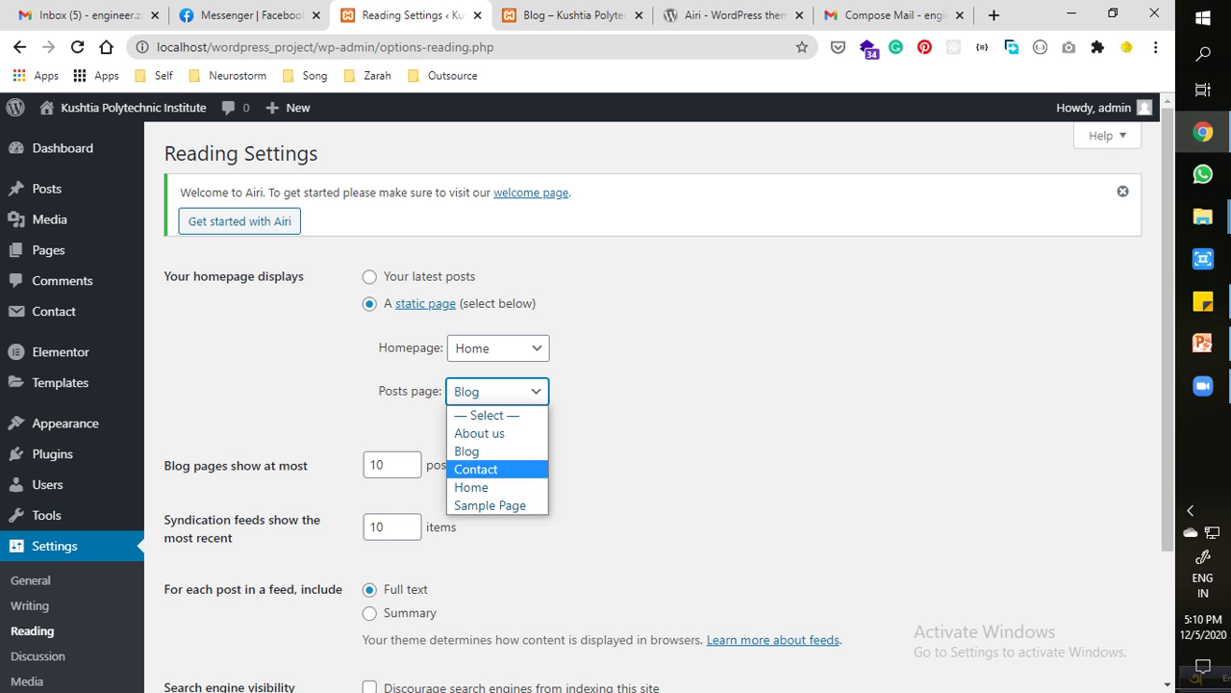
{"action": "left_click", "coordinate": [479, 433]}
{"action": "scroll", "coordinate": [414, 524], "scroll_direction": "down", "scroll_amount": 1}
{"action": "scroll", "coordinate": [654, 404], "scroll_direction": "down", "scroll_amount": 2}
{"action": "left_click", "coordinate": [208, 597]}
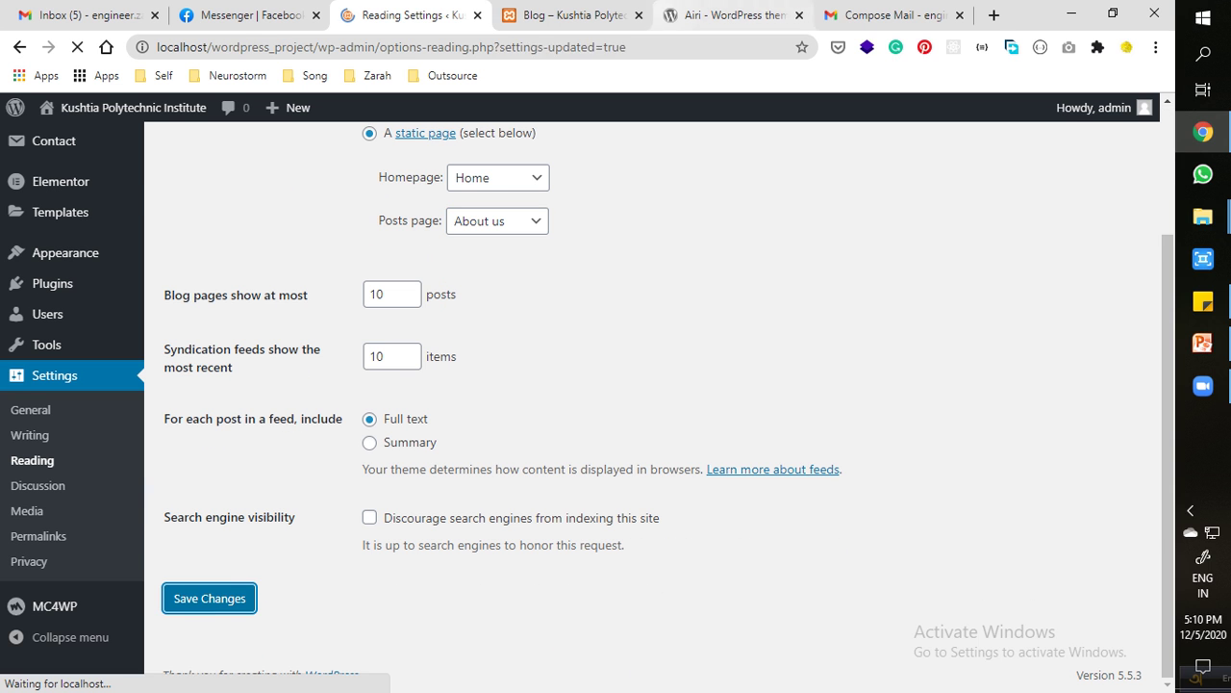
Reload the site's Blog page, and open the About us page to examine its post listing and sidebar.
{"action": "key", "text": "ctrl+Tab"}
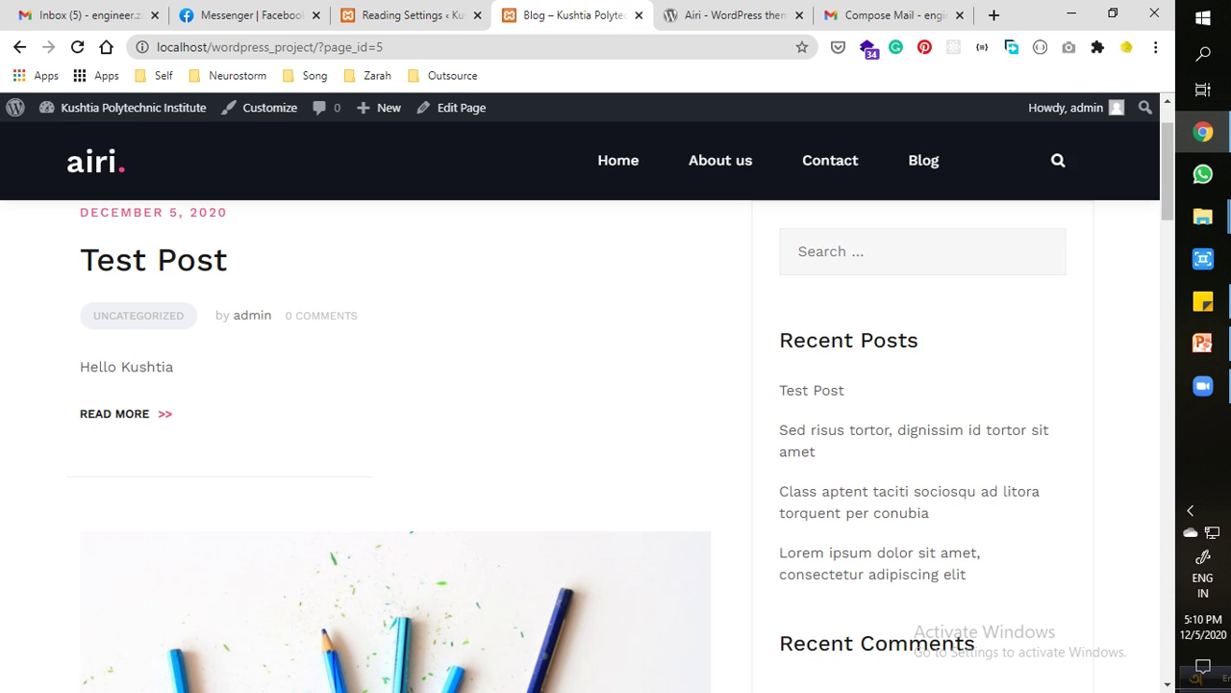
{"action": "left_click", "coordinate": [77, 47]}
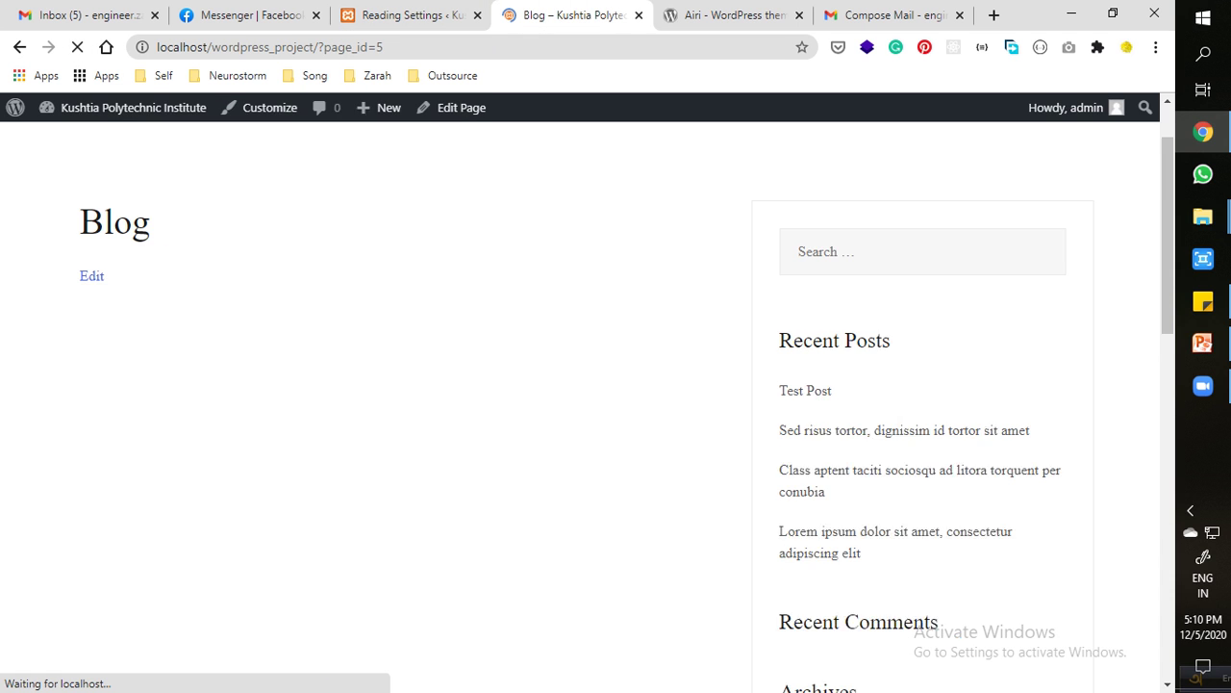
{"action": "left_click", "coordinate": [720, 160]}
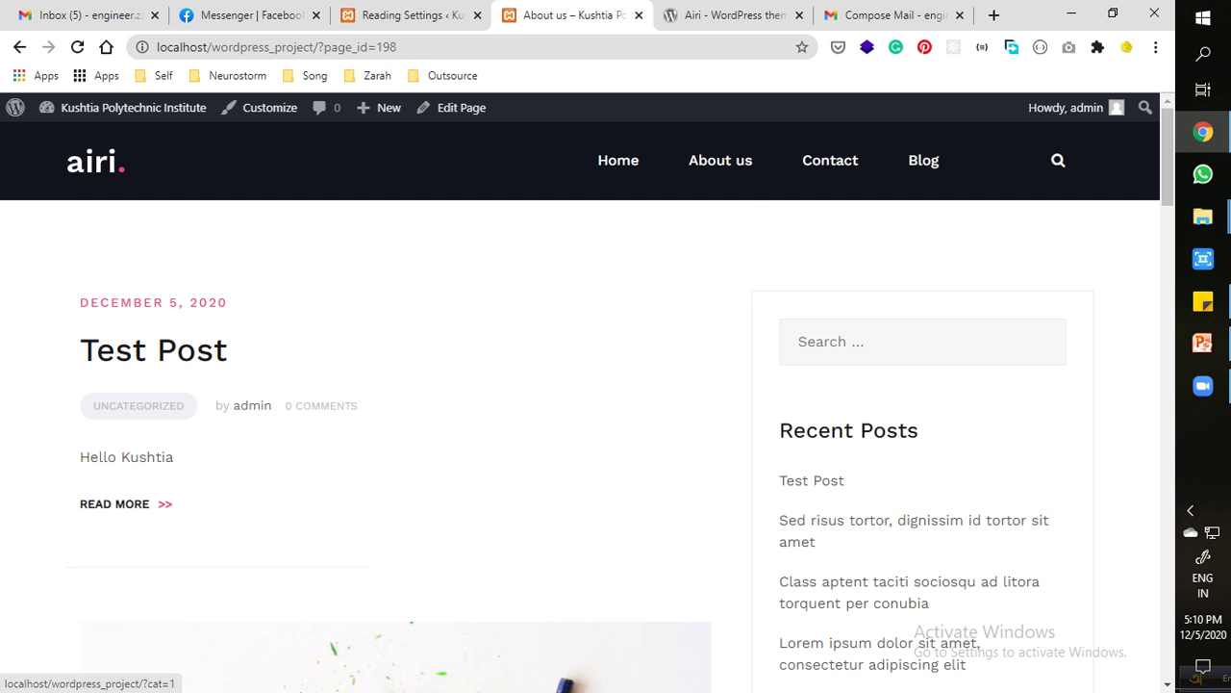
{"action": "scroll", "coordinate": [138, 414], "scroll_direction": "down", "scroll_amount": 15}
{"action": "scroll", "coordinate": [693, 190], "scroll_direction": "up", "scroll_amount": 10}
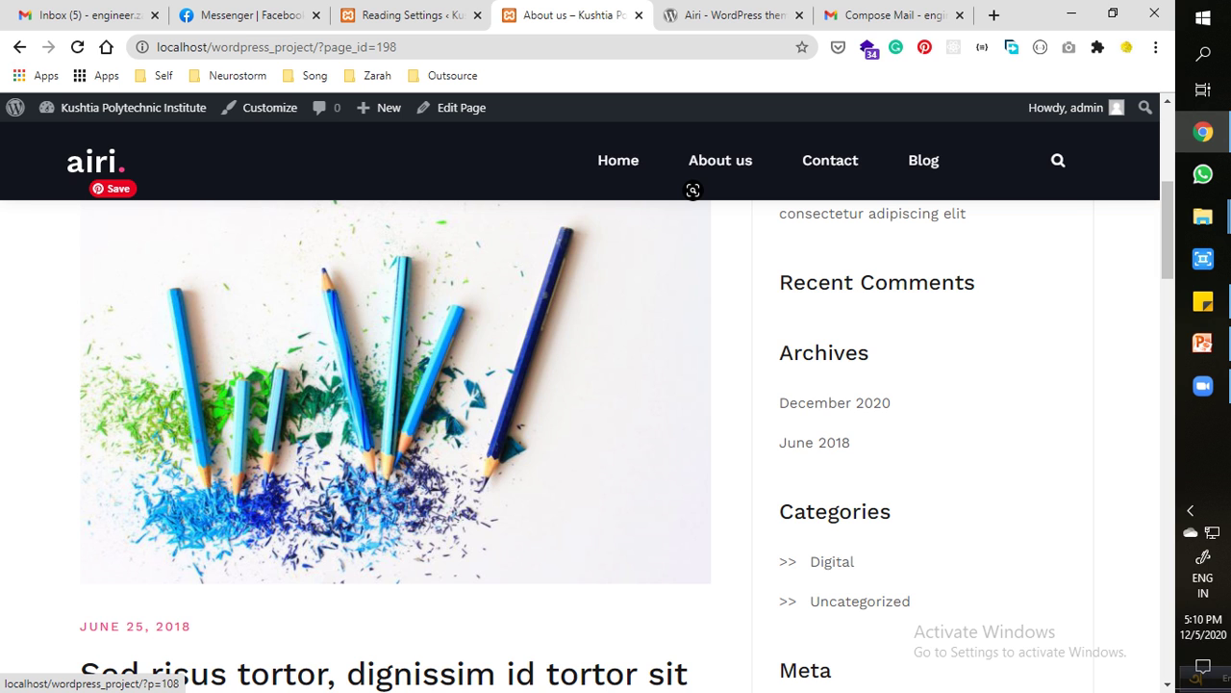
{"action": "left_click", "coordinate": [1191, 510]}
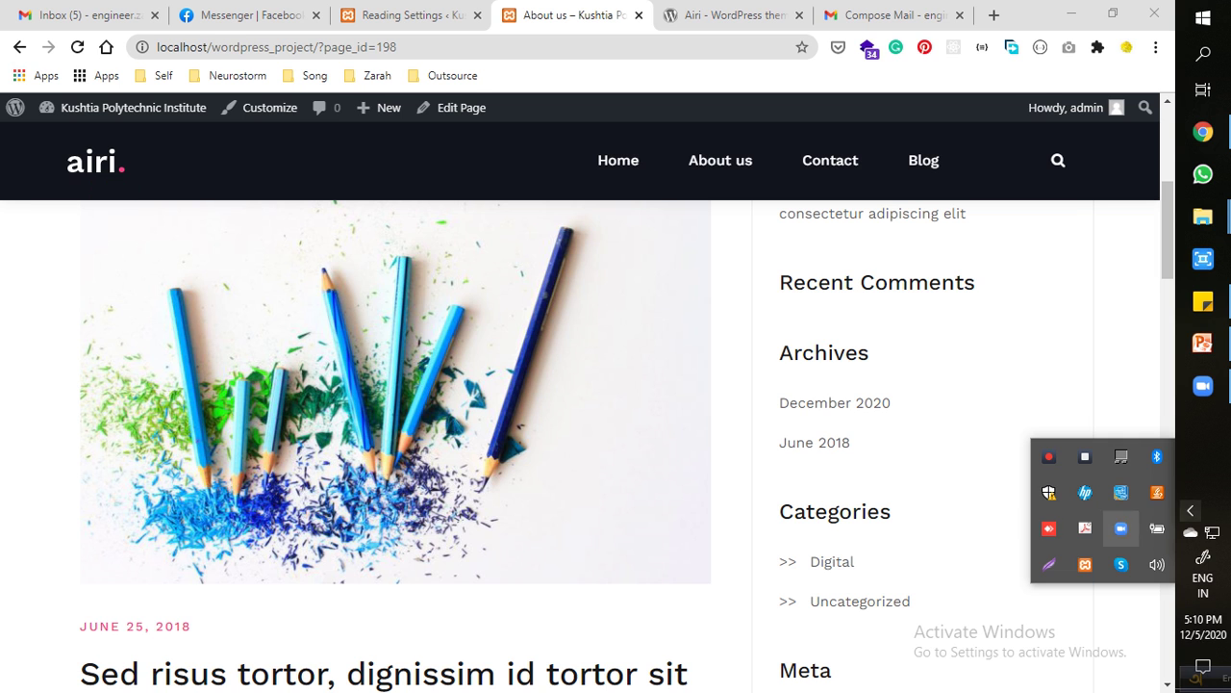